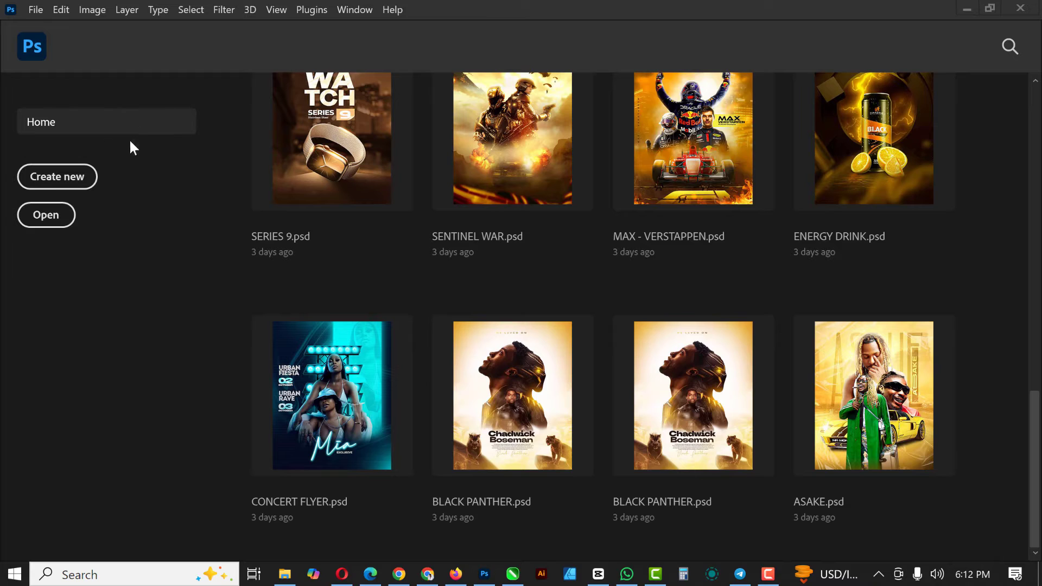
Start a new document and name it THUMBNAIL
{"action": "left_click", "coordinate": [36, 13]}
{"action": "left_click", "coordinate": [63, 27]}
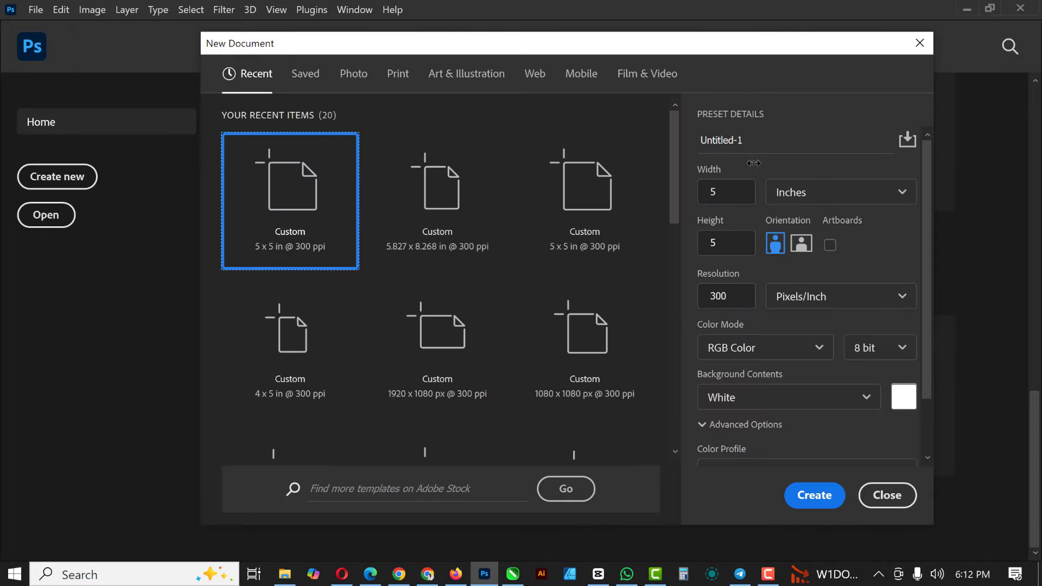
{"action": "left_click_drag", "start_coordinate": [764, 142], "coordinate": [714, 144]}
{"action": "left_click_drag", "start_coordinate": [763, 136], "coordinate": [662, 134]}
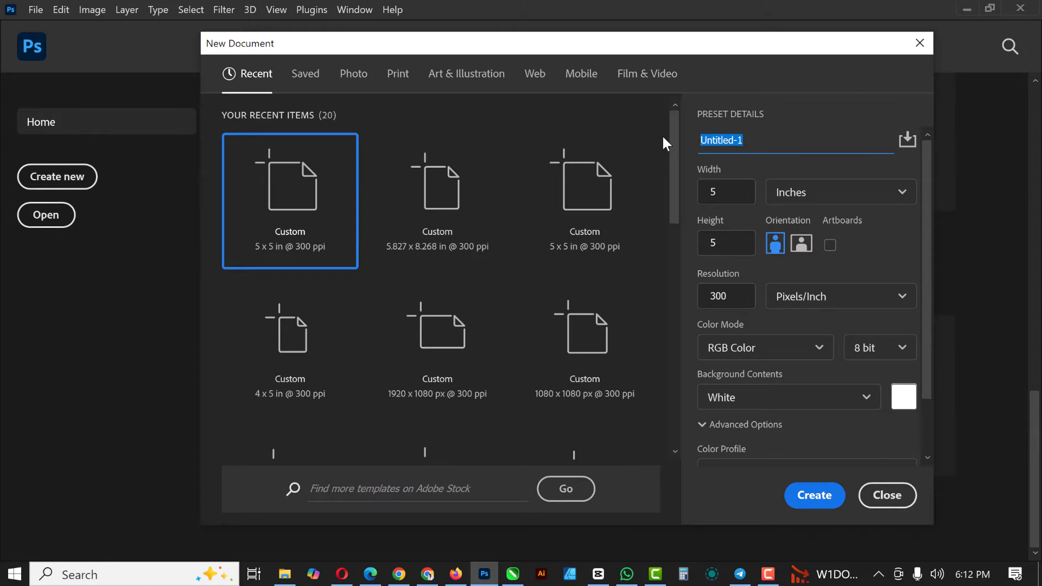
{"action": "type", "text": "THUMBNAIL"}
Set the new document's units to pixels, its width to 1920 and its height to 1080
{"action": "left_click", "coordinate": [793, 194]}
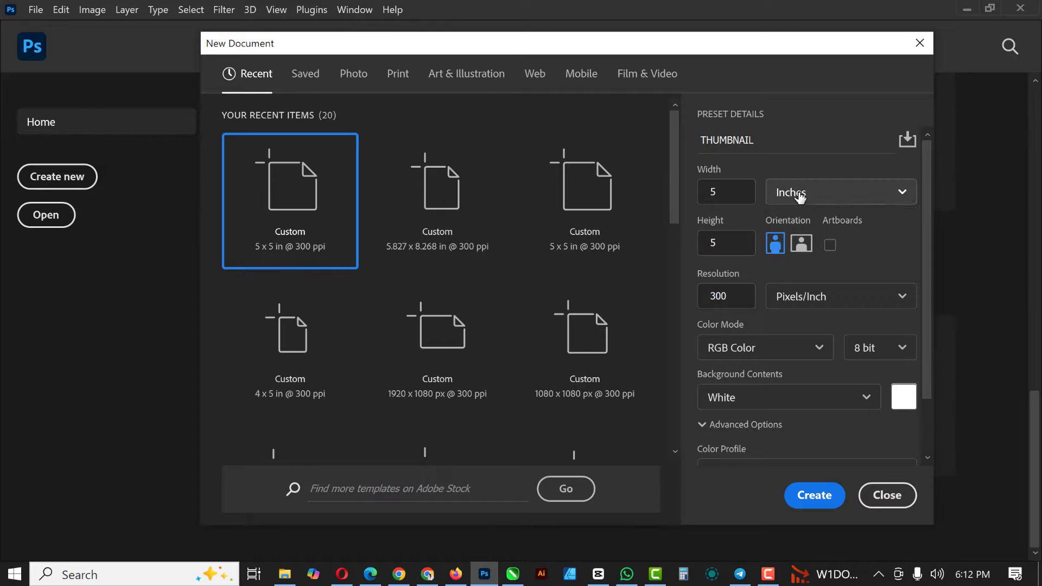
{"action": "left_click", "coordinate": [789, 224]}
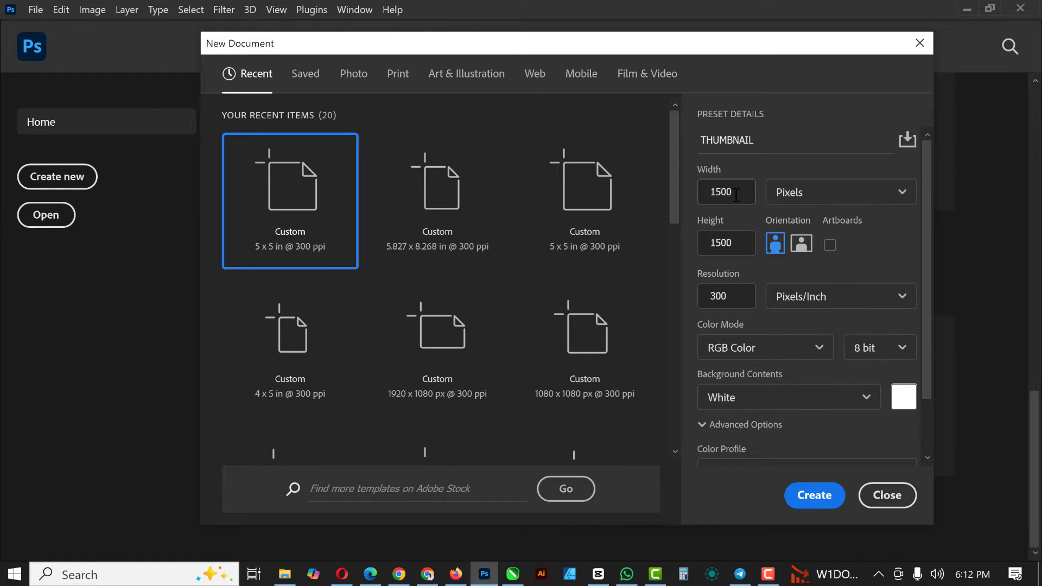
{"action": "double_click", "coordinate": [735, 195]}
{"action": "type", "text": "1920"}
{"action": "double_click", "coordinate": [740, 242]}
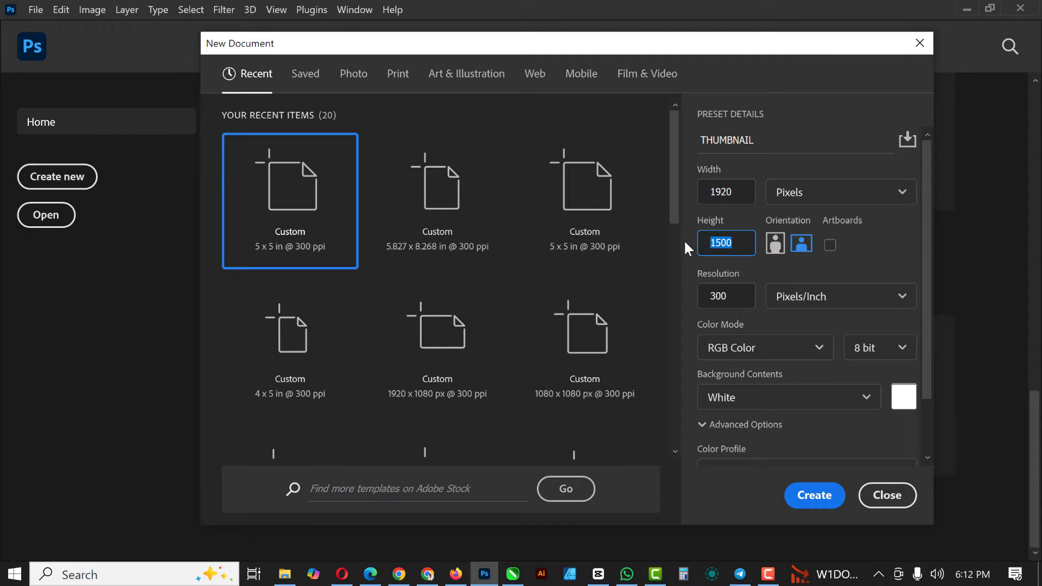
{"action": "type", "text": "1080"}
Choose transparent background contents at 300 pixels/inch and create the document
{"action": "double_click", "coordinate": [729, 296]}
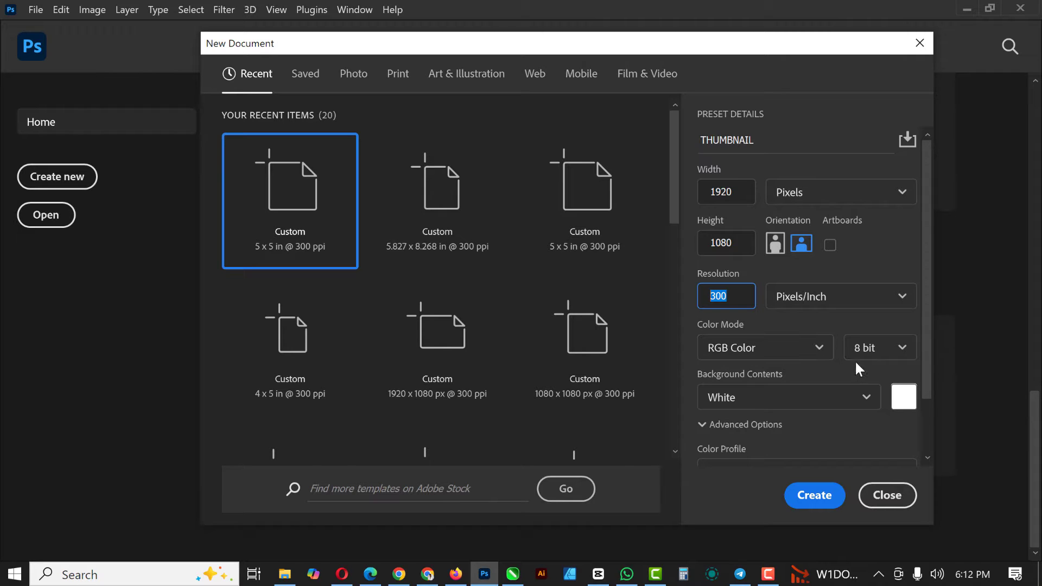
{"action": "left_click", "coordinate": [867, 402]}
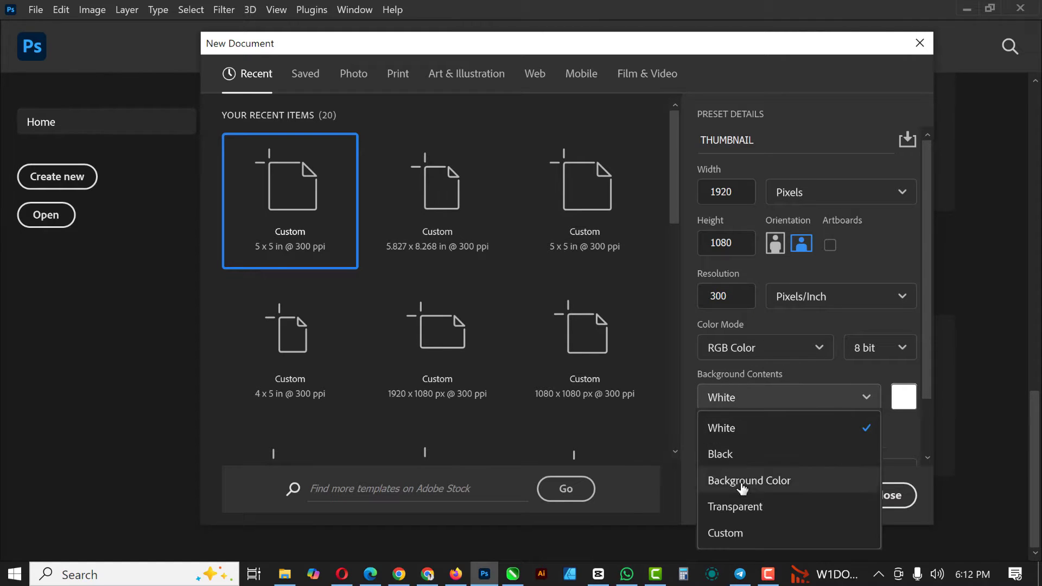
{"action": "left_click", "coordinate": [745, 510]}
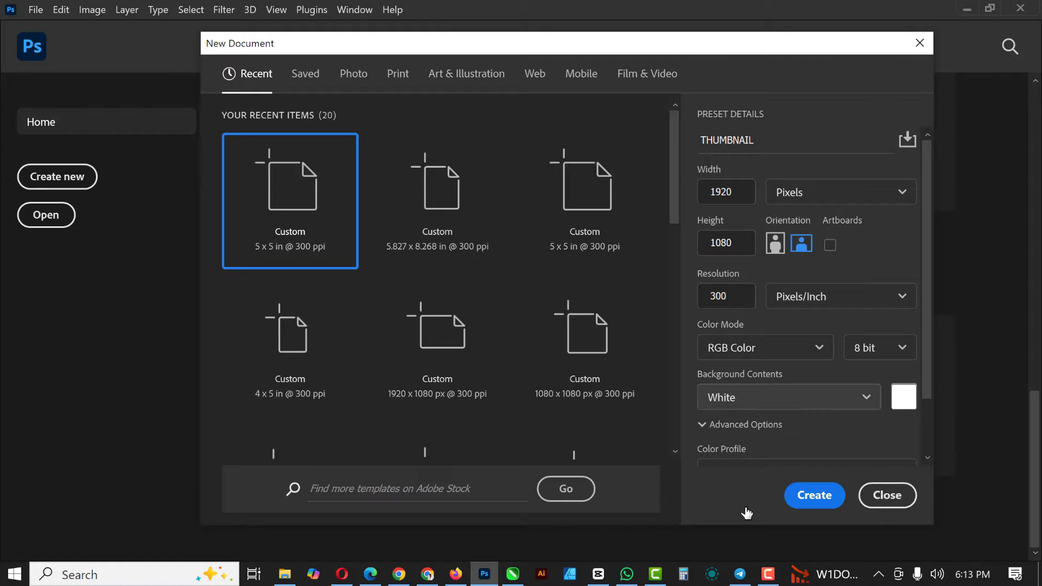
{"action": "left_click", "coordinate": [820, 505]}
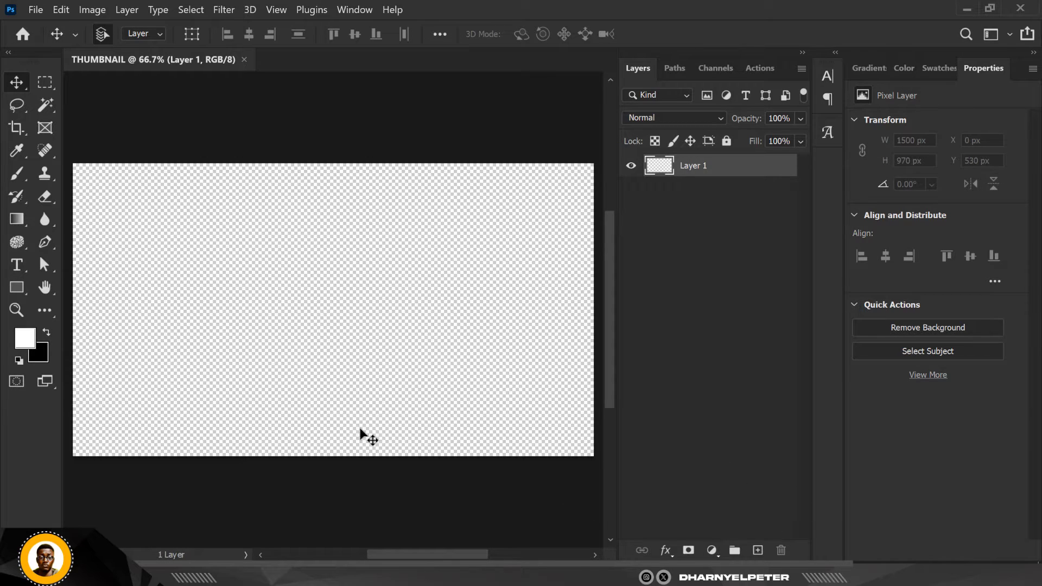
Add a Solid Color fill layer in orange ffa800 over the whole canvas
{"action": "left_click", "coordinate": [712, 550]}
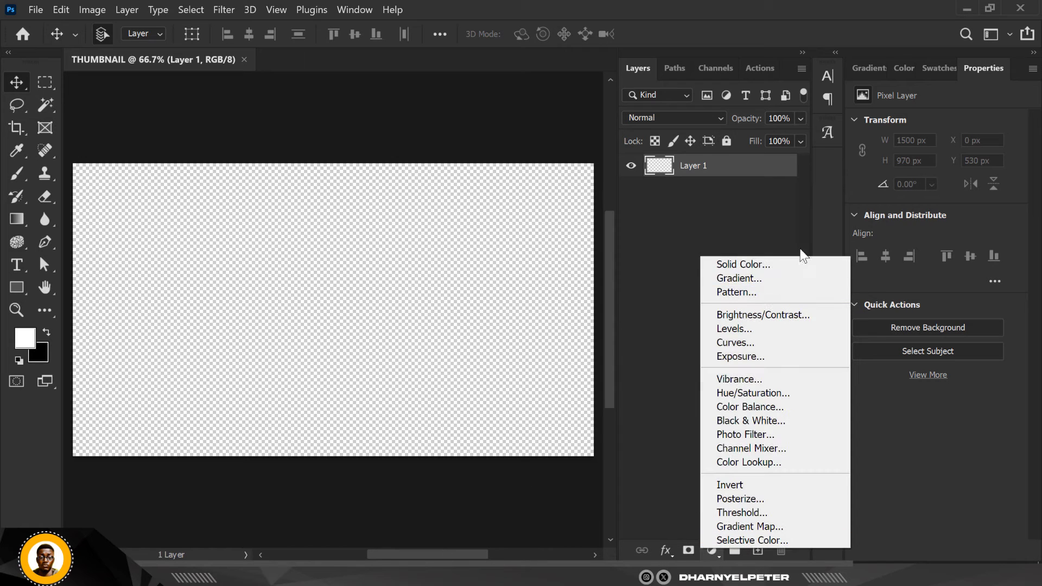
{"action": "left_click", "coordinate": [760, 265]}
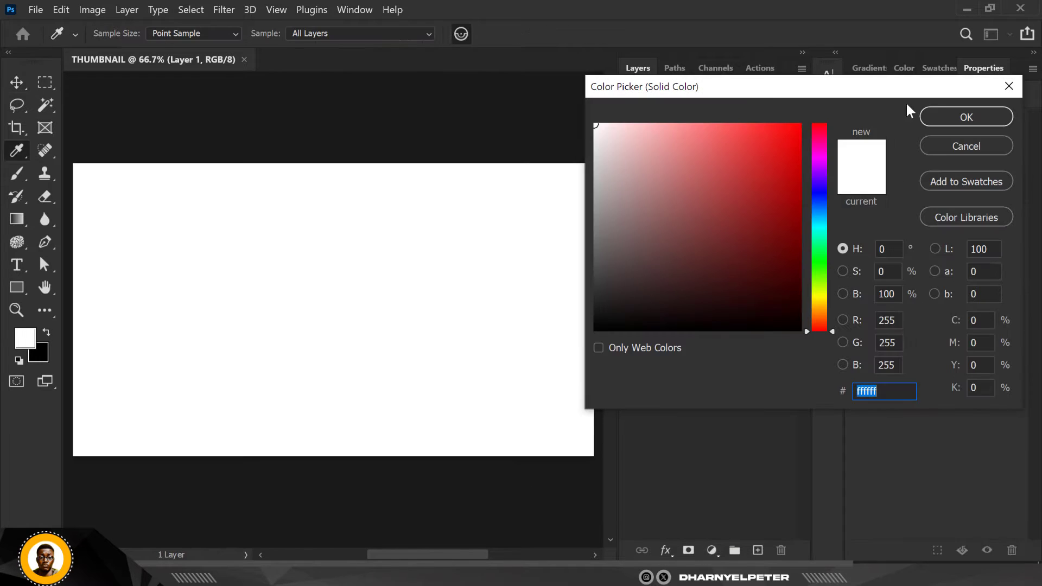
{"action": "mouse_move", "coordinate": [823, 317]}
{"action": "left_mouse_down"}
{"action": "mouse_move", "coordinate": [822, 298]}
{"action": "mouse_move", "coordinate": [818, 308]}
{"action": "left_mouse_up"}
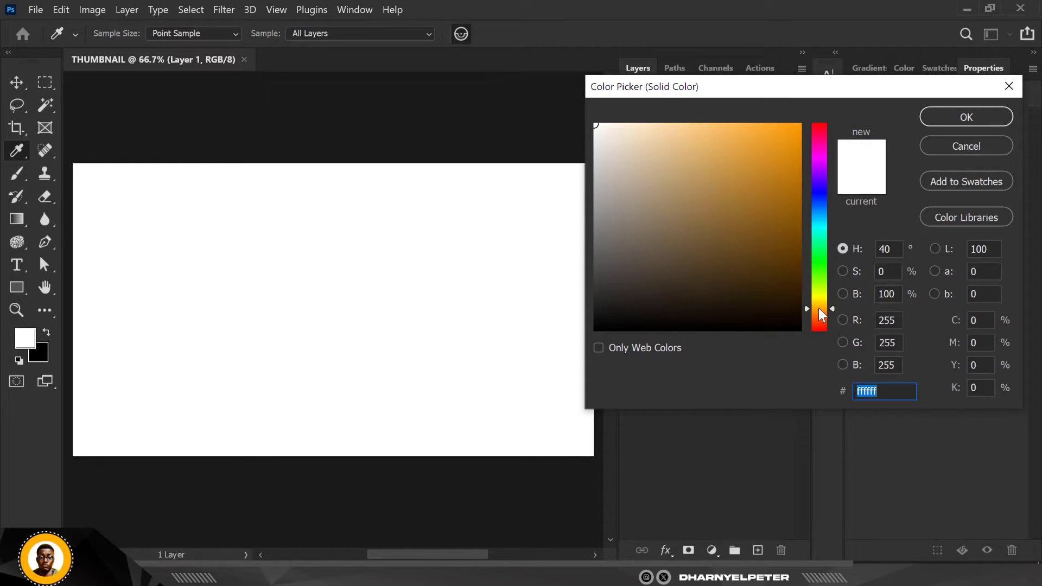
{"action": "left_click_drag", "start_coordinate": [765, 151], "coordinate": [799, 125]}
{"action": "left_click", "coordinate": [967, 115]}
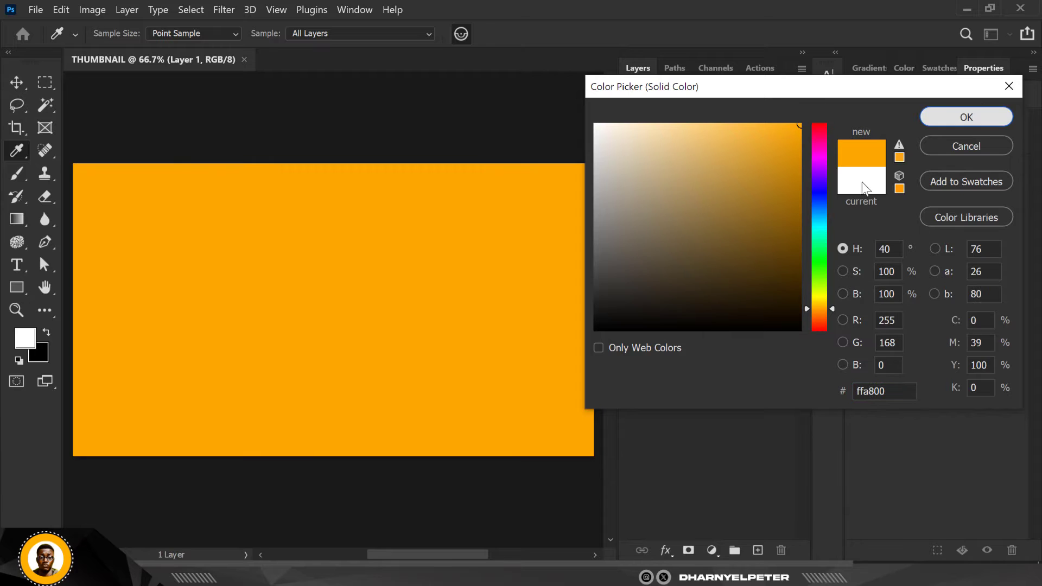
Set the foreground color to orange ffa800 and the background color to very dark red 170101
{"action": "left_click", "coordinate": [31, 342]}
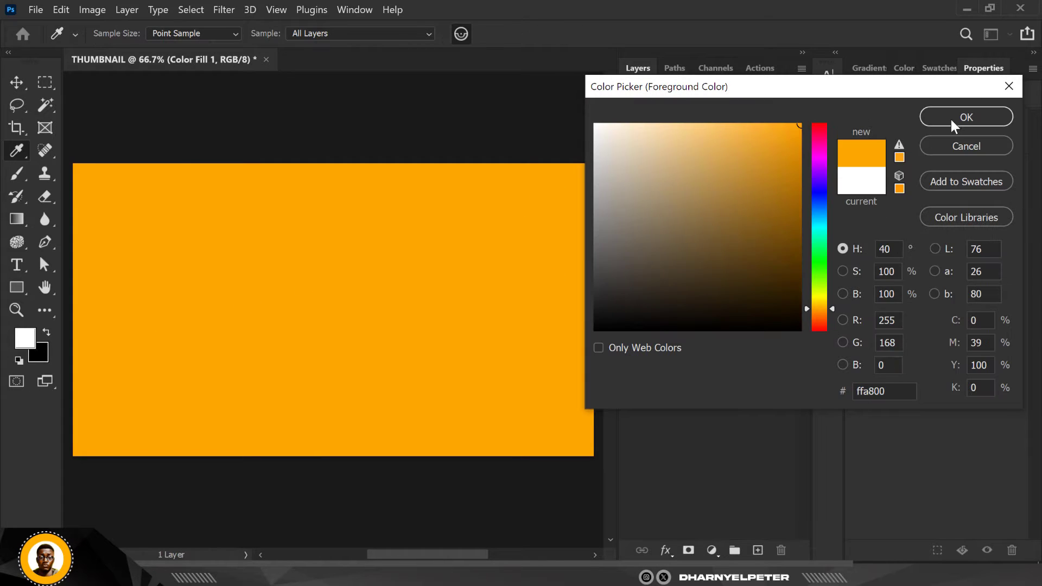
{"action": "left_click", "coordinate": [951, 120]}
{"action": "left_click", "coordinate": [42, 355]}
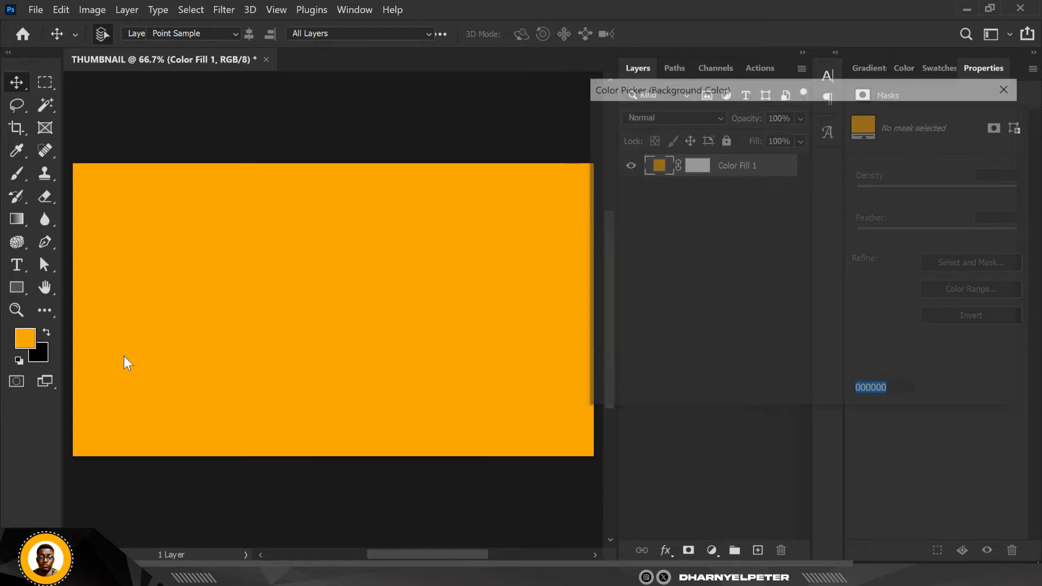
{"action": "left_click", "coordinate": [288, 295]}
{"action": "mouse_move", "coordinate": [786, 269]}
{"action": "left_mouse_down"}
{"action": "mouse_move", "coordinate": [798, 328]}
{"action": "mouse_move", "coordinate": [795, 320]}
{"action": "mouse_move", "coordinate": [820, 331]}
{"action": "mouse_move", "coordinate": [795, 312]}
{"action": "left_mouse_up"}
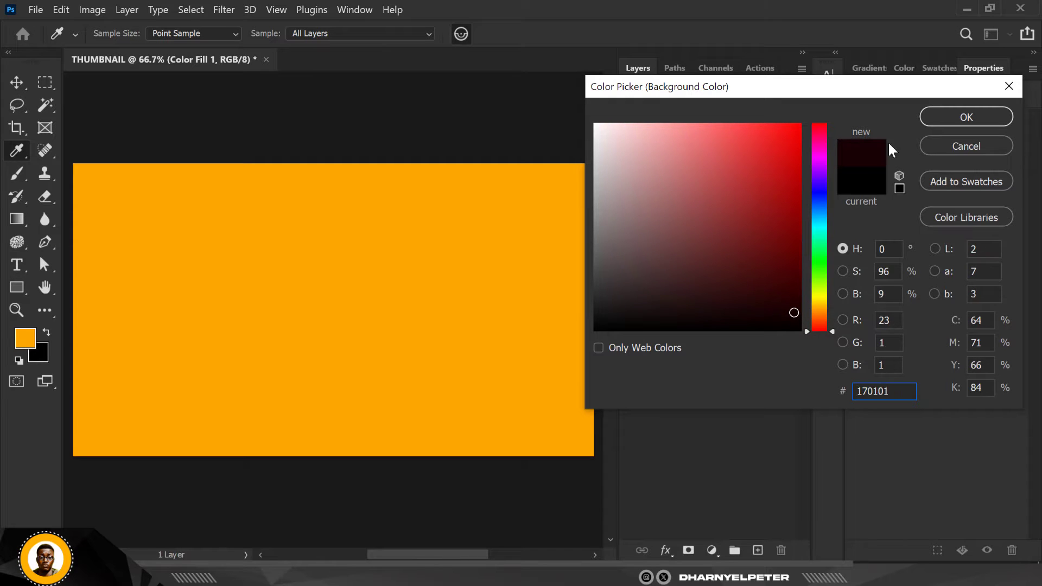
{"action": "left_click", "coordinate": [943, 122]}
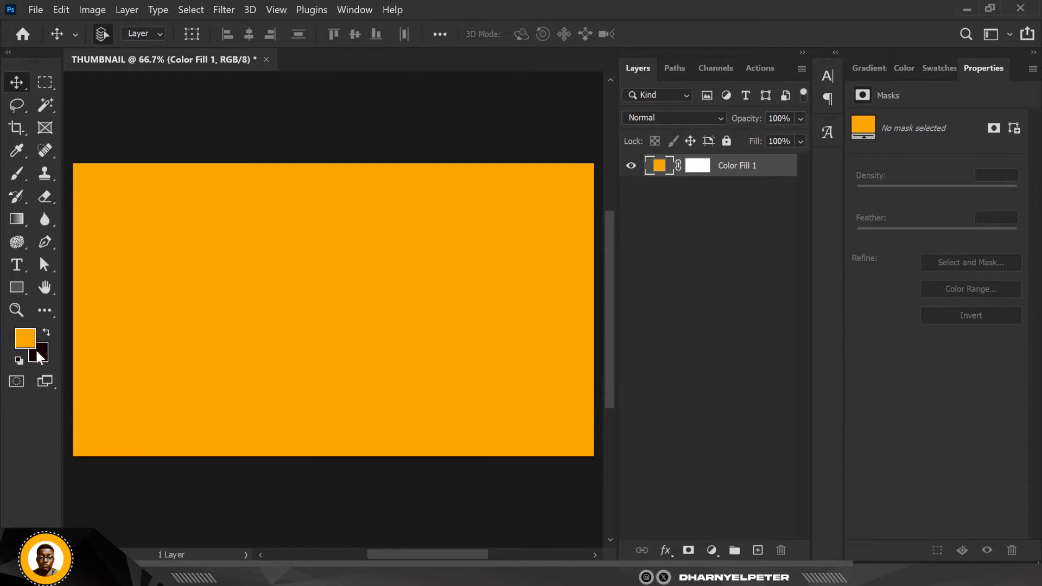
{"action": "left_click", "coordinate": [37, 351]}
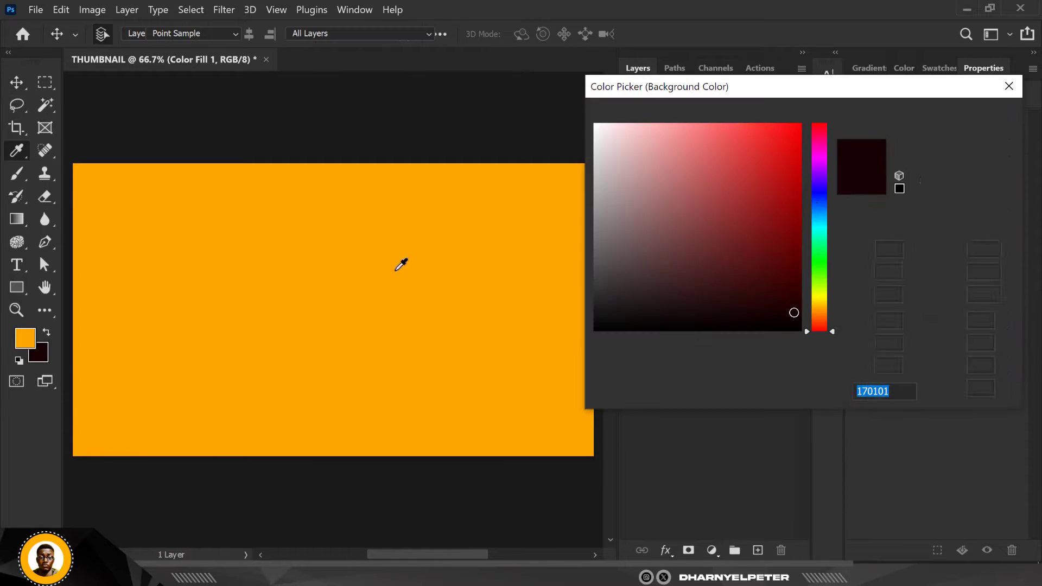
{"action": "left_click", "coordinate": [903, 392]}
{"action": "left_click", "coordinate": [971, 118]}
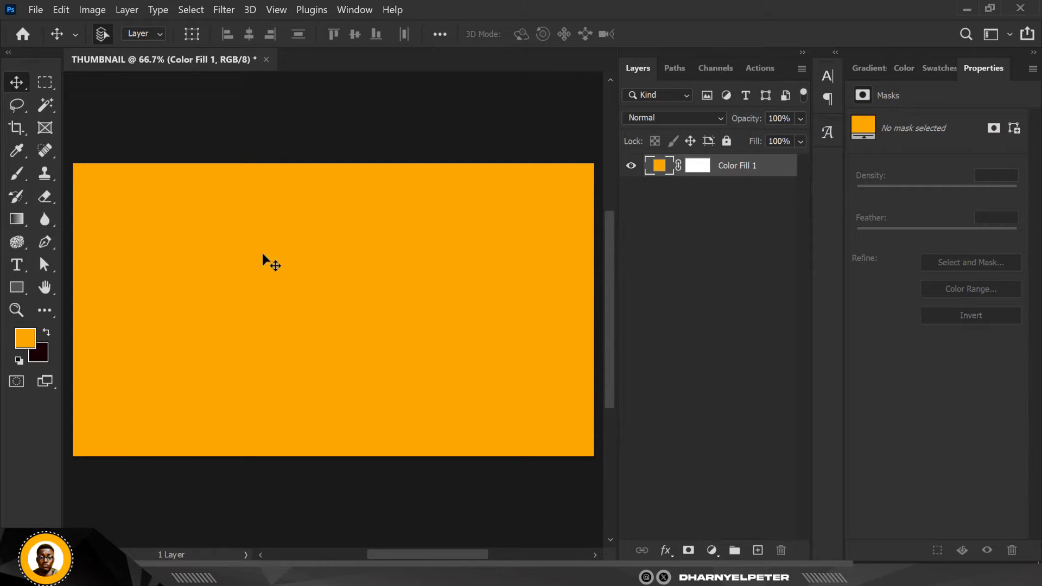
Change the solid color fill layer to dark brown 210d02
{"action": "double_click", "coordinate": [661, 169]}
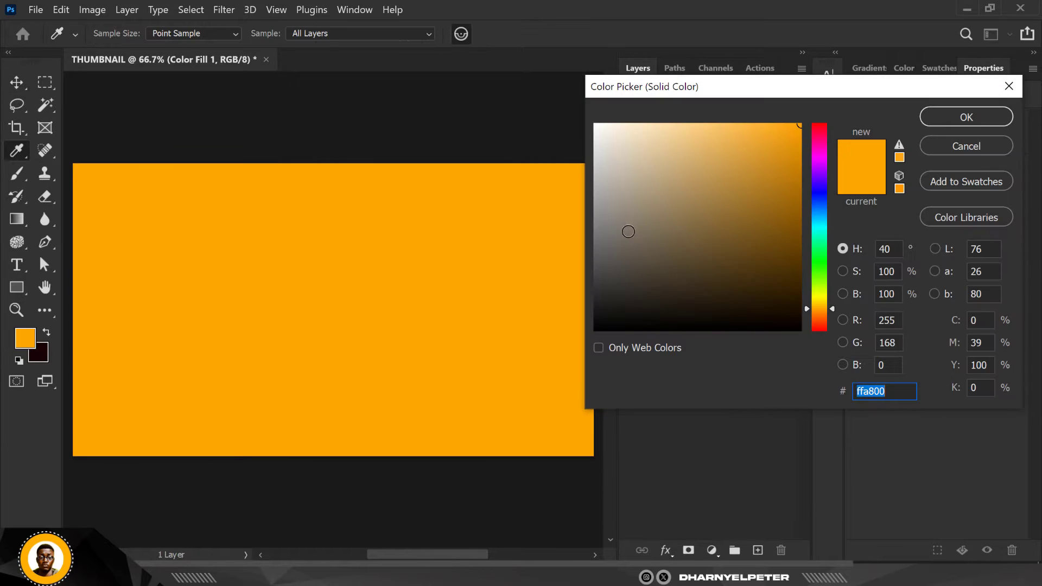
{"action": "left_click", "coordinate": [787, 305]}
{"action": "left_click_drag", "start_coordinate": [787, 305], "coordinate": [786, 304]}
{"action": "left_click", "coordinate": [830, 318]}
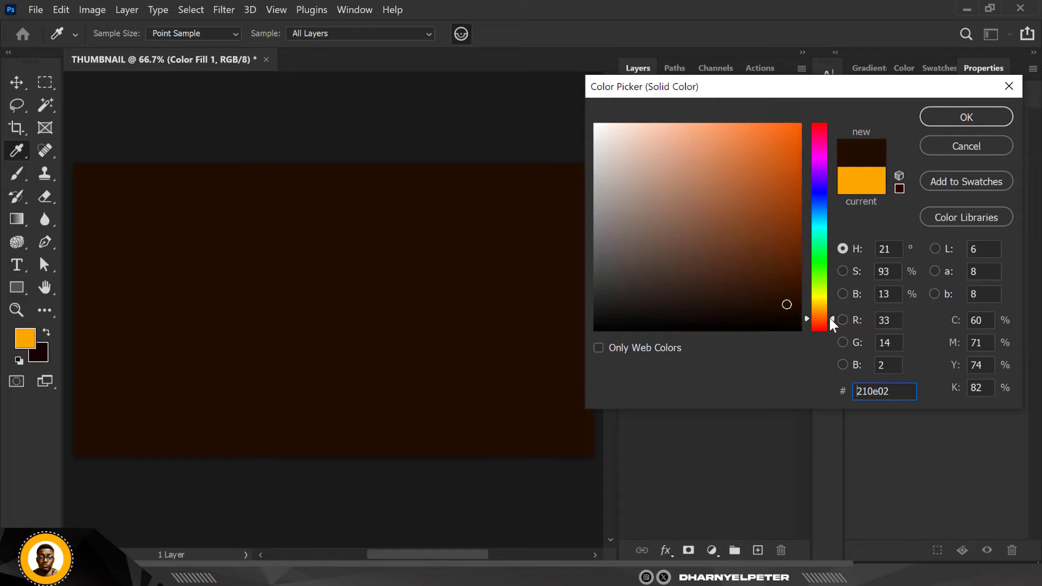
{"action": "left_click", "coordinate": [928, 122]}
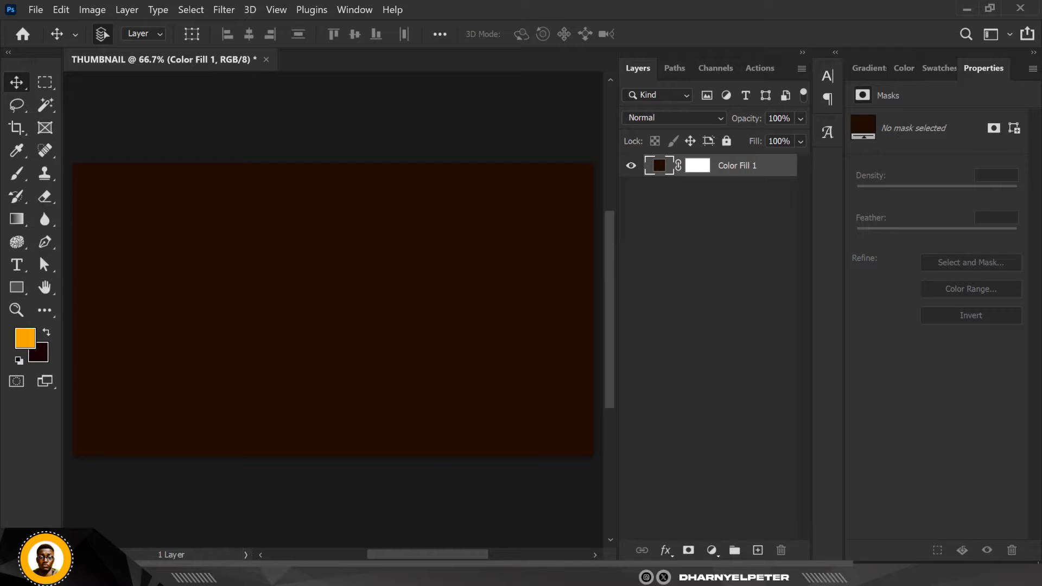
Place the angry shouting man portrait from the BITCOIN folder in the center of the thumbnail at its fitted size
{"action": "left_click", "coordinate": [239, 574]}
{"action": "left_click", "coordinate": [369, 103]}
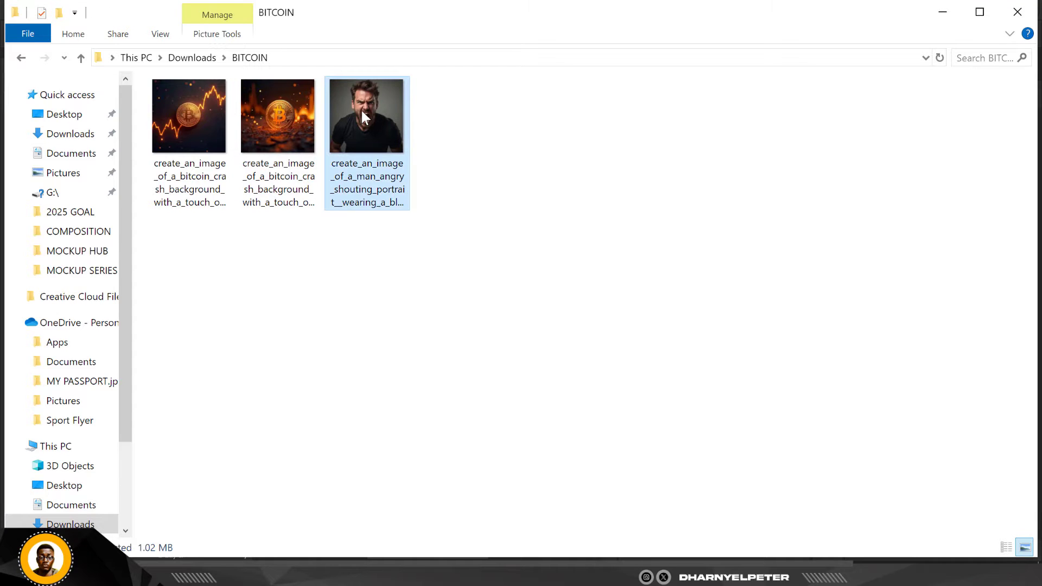
{"action": "left_click_drag", "start_coordinate": [361, 111], "coordinate": [340, 298]}
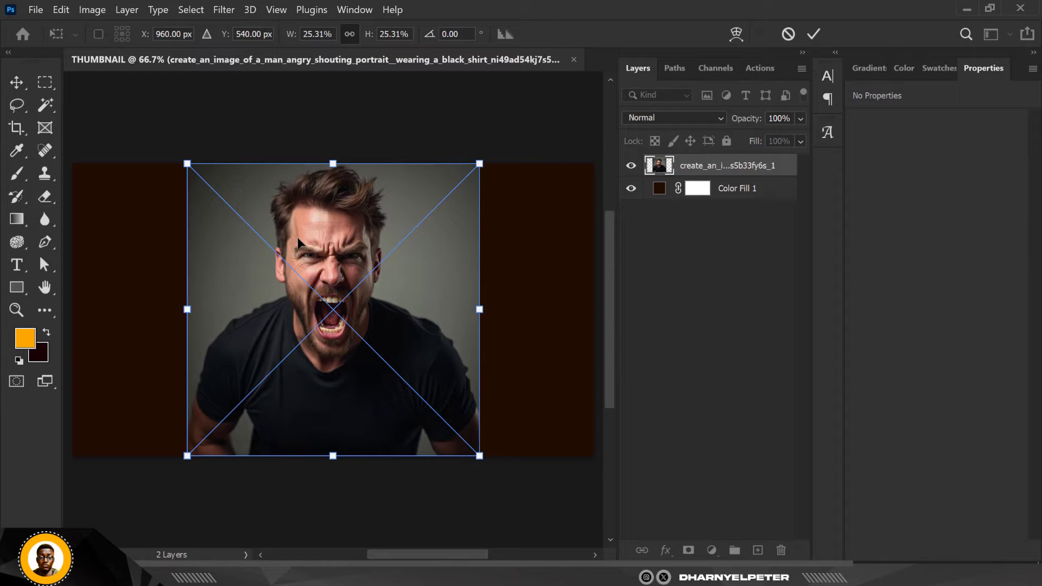
{"action": "key", "text": "Return"}
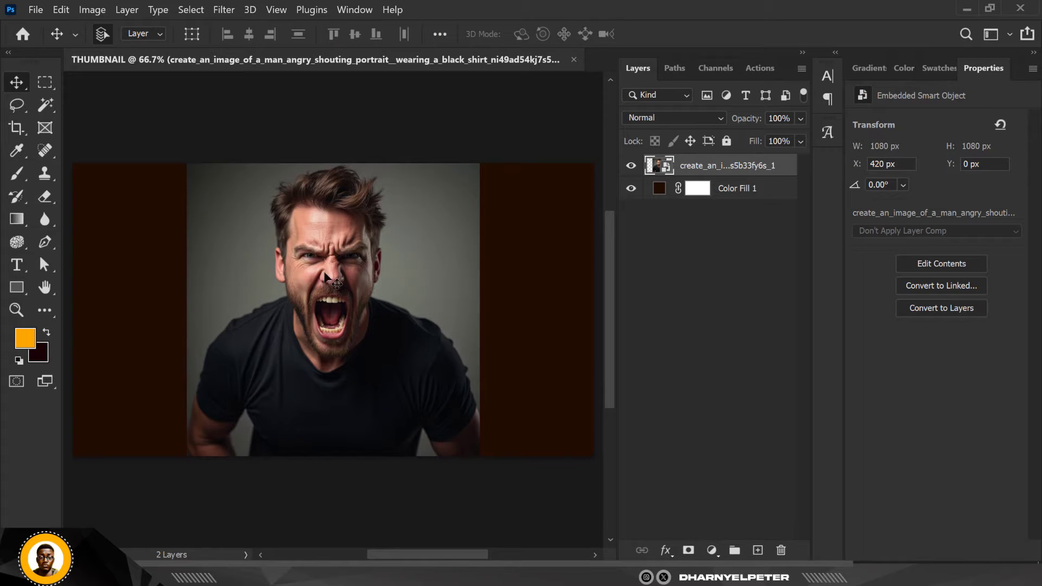
Rasterize the portrait layer and remove its background so only the man remains
{"action": "right_click", "coordinate": [761, 165]}
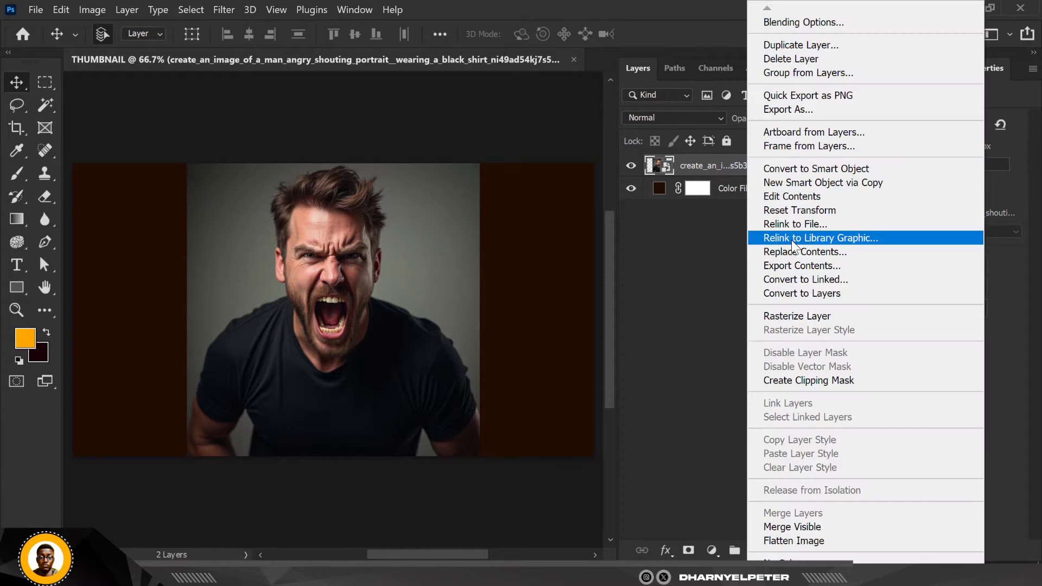
{"action": "left_click", "coordinate": [804, 317]}
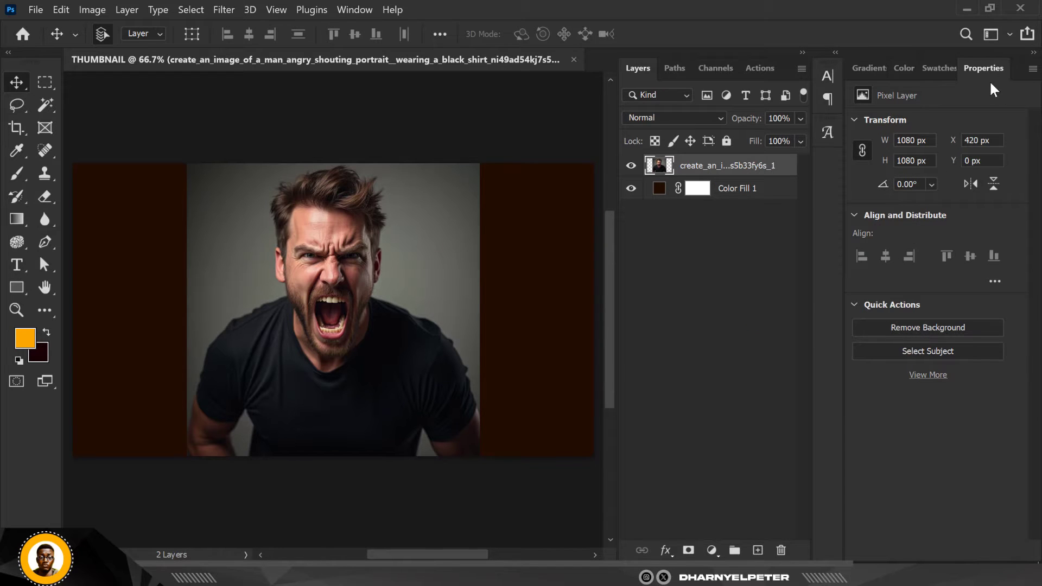
{"action": "left_click", "coordinate": [944, 331]}
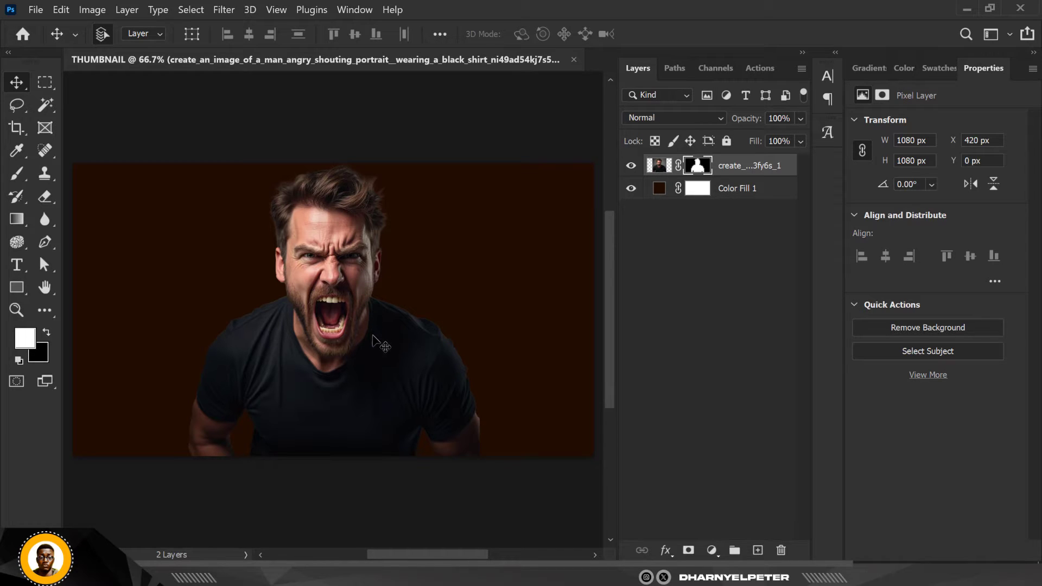
Convert the cut-out portrait to a smart object and add a layer mask made from the man's outline
{"action": "right_click", "coordinate": [752, 169]}
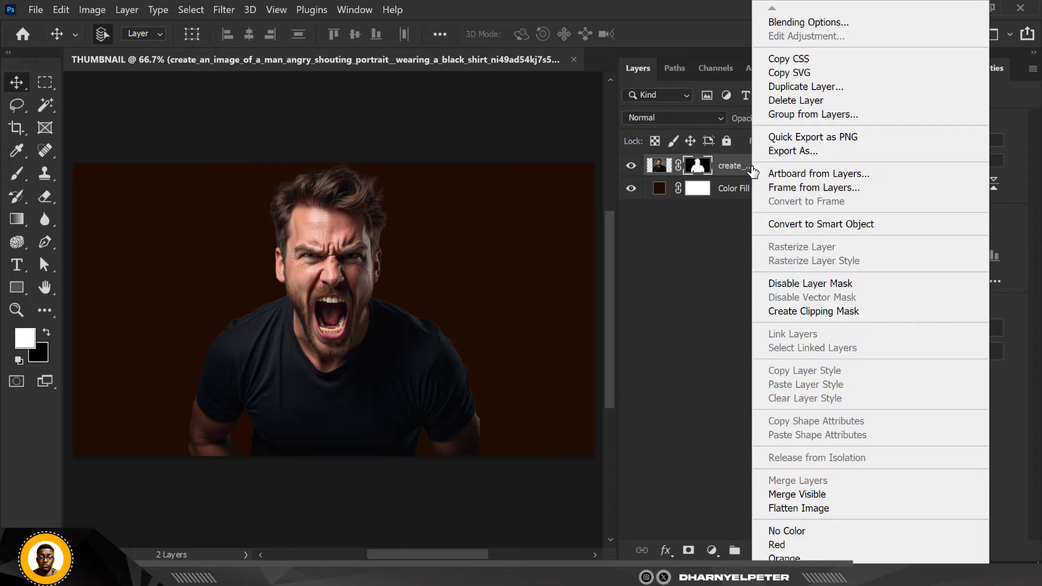
{"action": "left_click", "coordinate": [858, 226]}
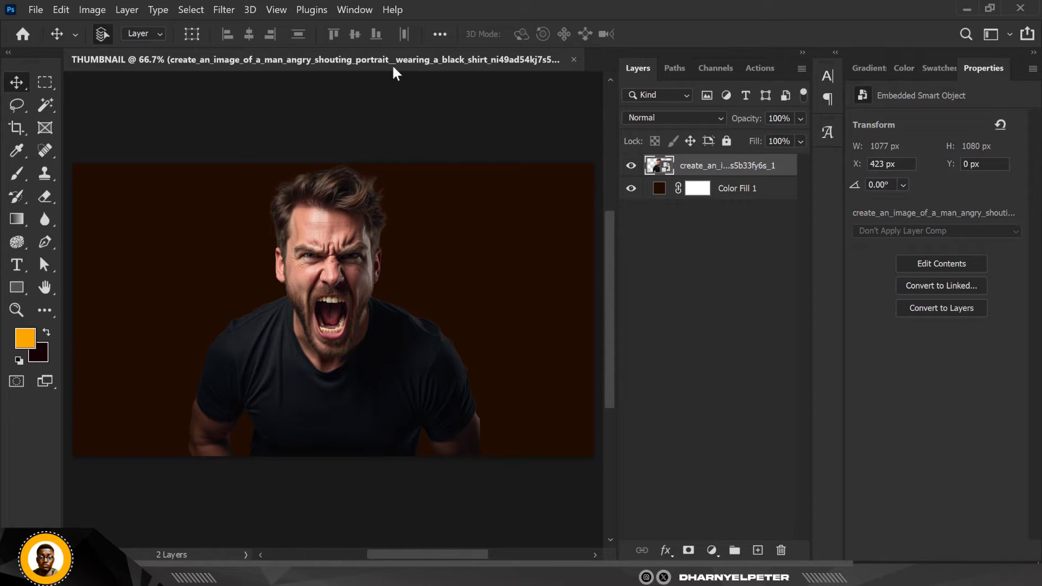
{"action": "left_click", "coordinate": [657, 176], "text": "ctrl"}
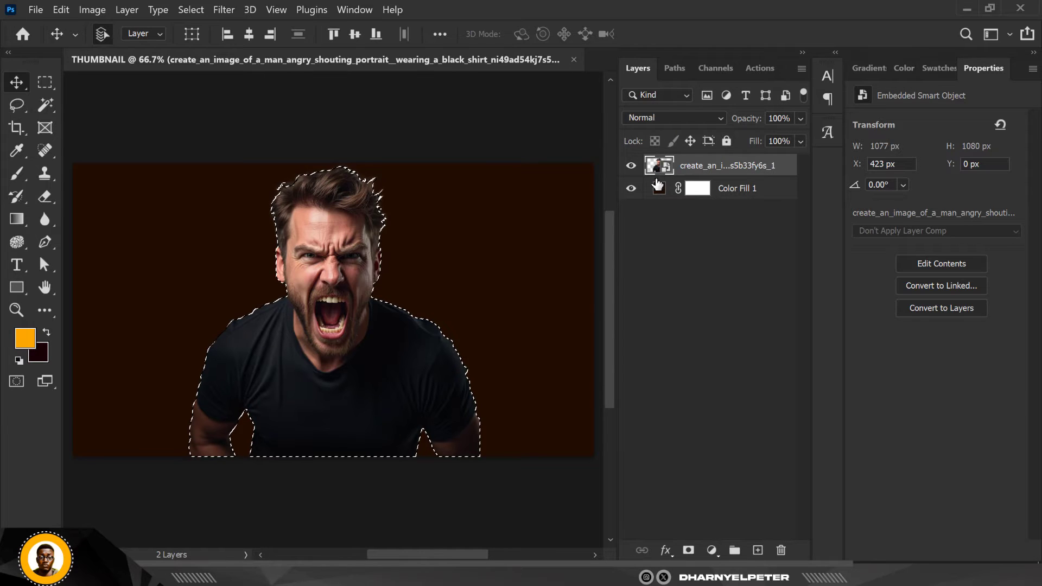
{"action": "left_click", "coordinate": [688, 550]}
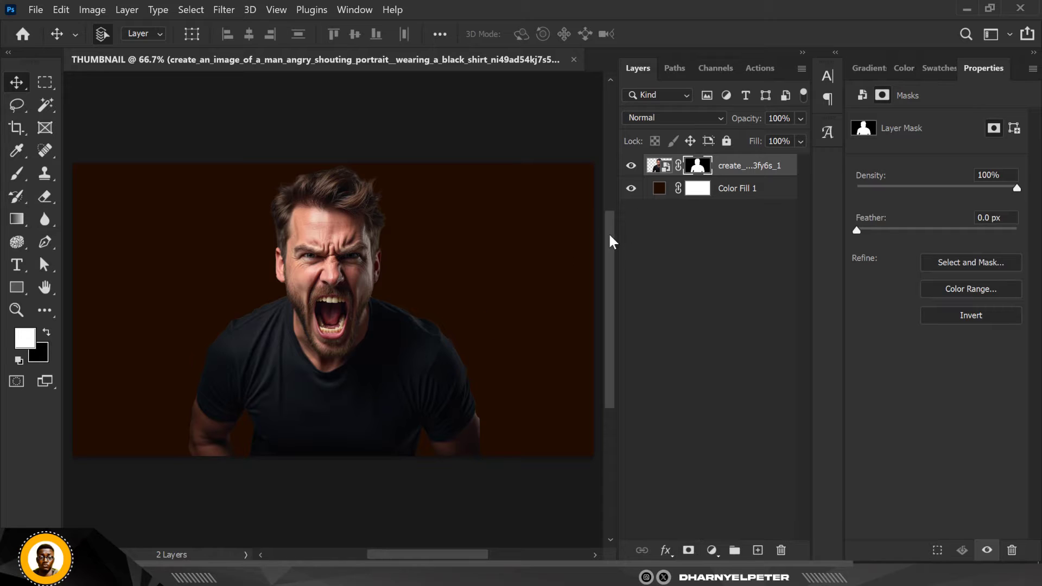
Apply the Minimum filter to the portrait's layer mask with a 2.2 pixel radius and Roundness preserved, checking the shoulder and hair edges
{"action": "left_click", "coordinate": [230, 10]}
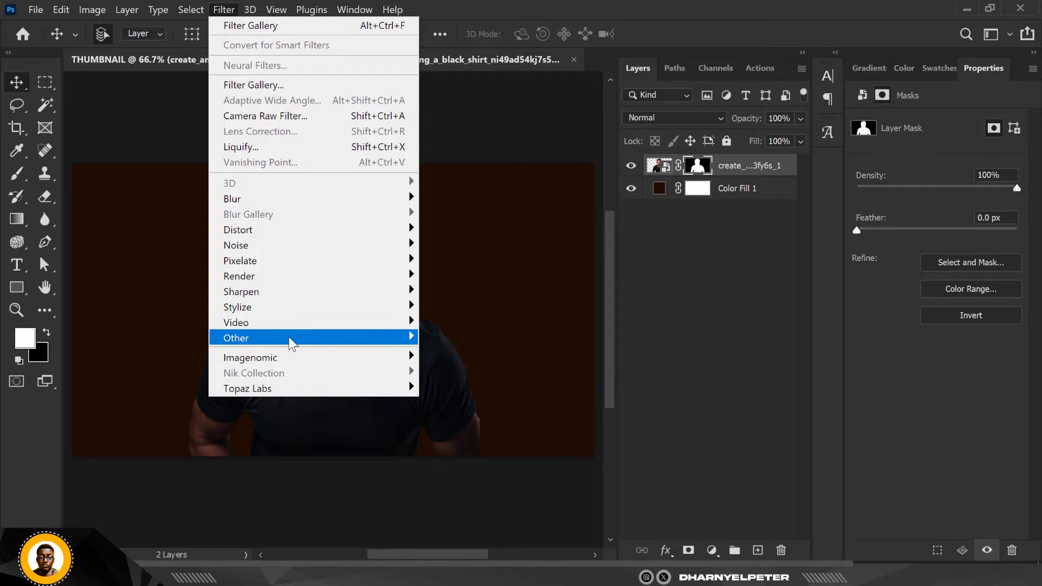
{"action": "mouse_move", "coordinate": [290, 342]}
{"action": "left_click", "coordinate": [441, 397]}
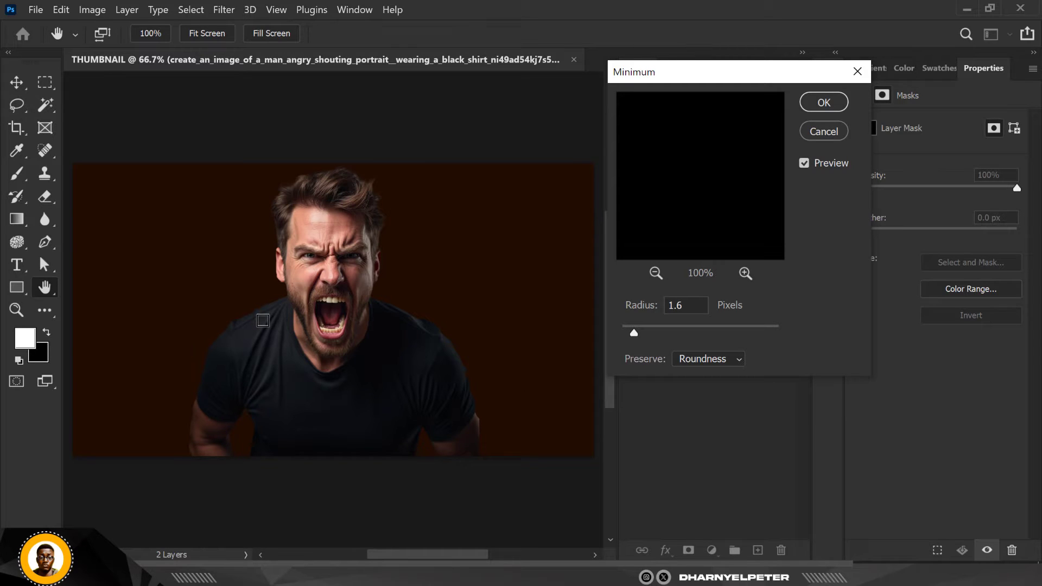
{"action": "key", "text": "alt"}
{"action": "key", "text": "alt"}
{"action": "scroll", "coordinate": [265, 313], "scroll_direction": "up", "scroll_amount": 2}
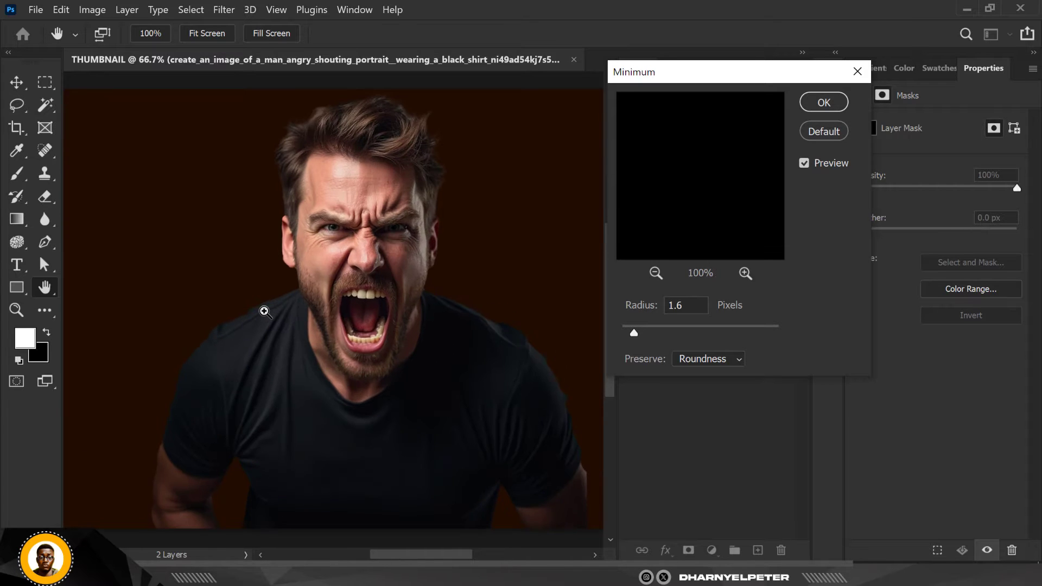
{"action": "scroll", "coordinate": [258, 307], "scroll_direction": "up", "scroll_amount": 4}
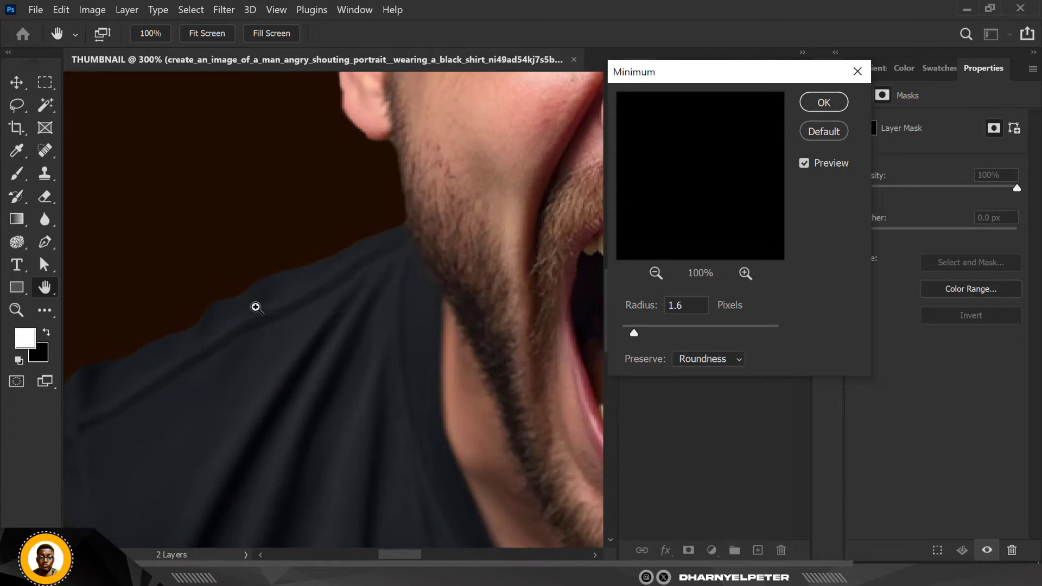
{"action": "left_click_drag", "start_coordinate": [636, 329], "coordinate": [640, 329]}
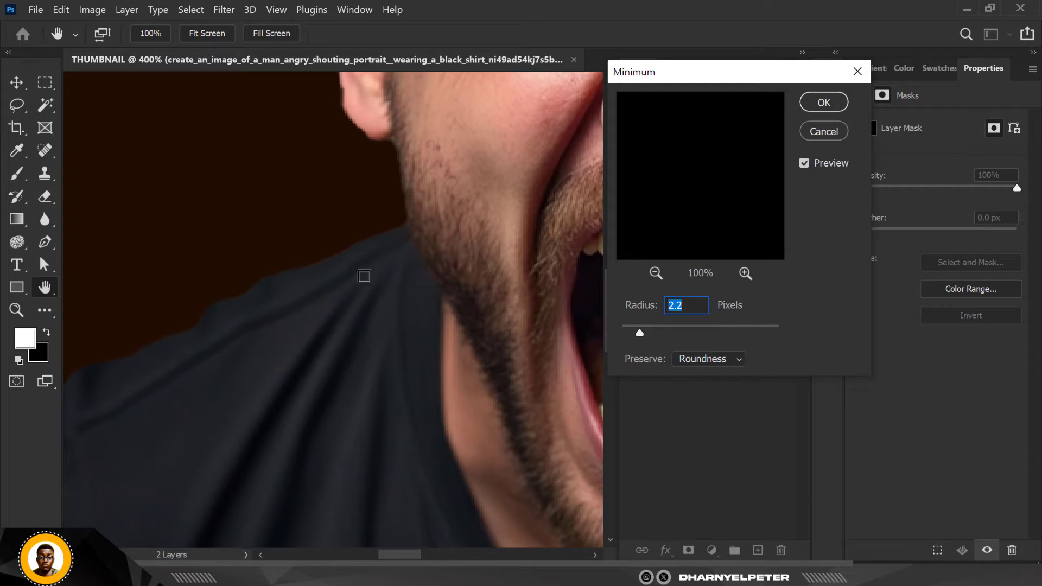
{"action": "left_click_drag", "start_coordinate": [381, 226], "coordinate": [290, 437]}
{"action": "left_click_drag", "start_coordinate": [328, 251], "coordinate": [233, 461]}
{"action": "left_click_drag", "start_coordinate": [326, 242], "coordinate": [187, 482]}
{"action": "left_click_drag", "start_coordinate": [304, 253], "coordinate": [275, 327]}
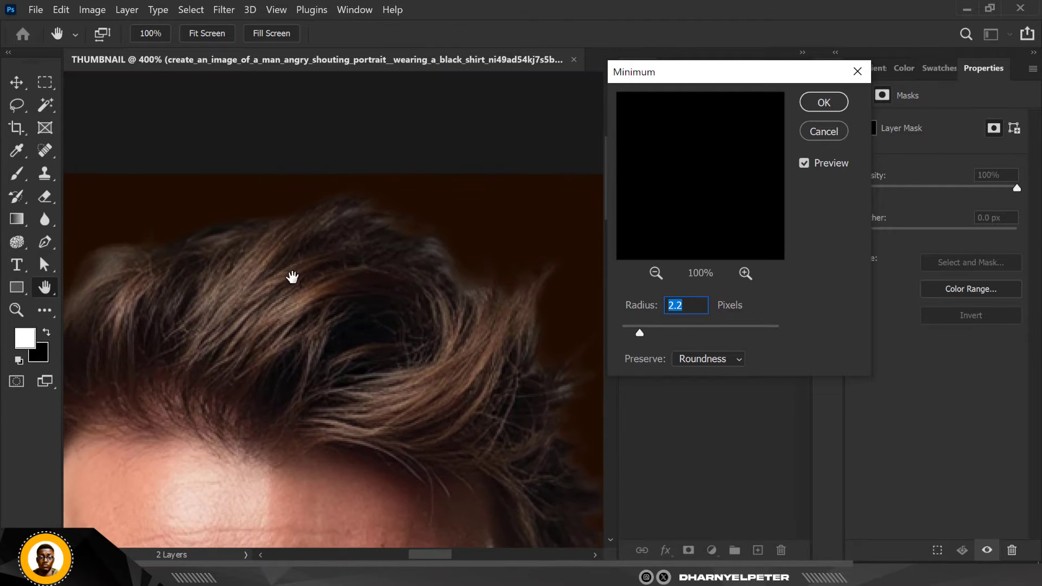
{"action": "left_click", "coordinate": [823, 102]}
Convert the masked portrait layer to a smart object and add a new white layer mask to it
{"action": "key", "text": "ctrl+minus"}
{"action": "key", "text": "ctrl+minus"}
{"action": "key", "text": "ctrl+minus"}
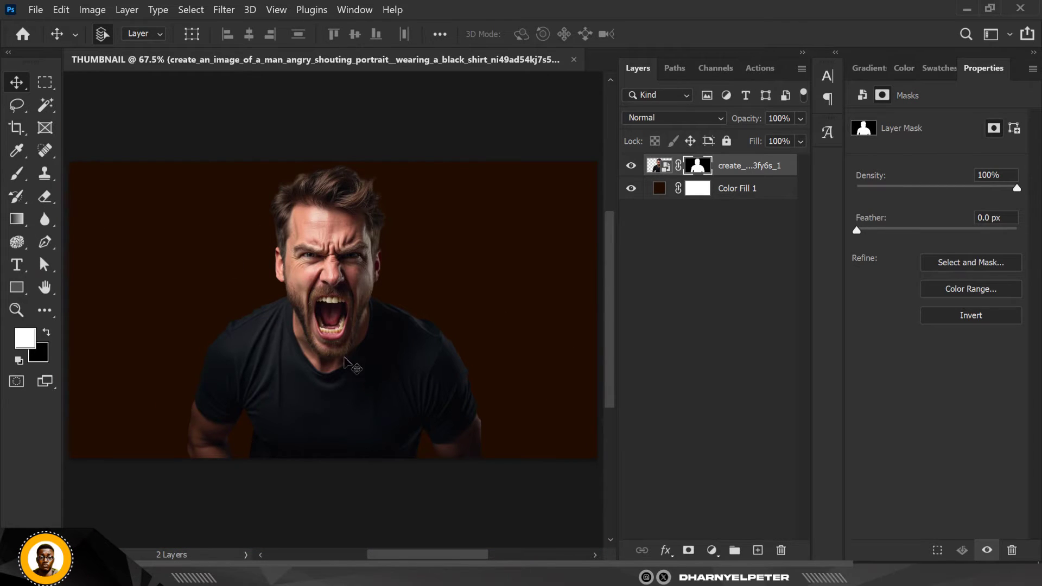
{"action": "right_click", "coordinate": [753, 168]}
{"action": "left_click", "coordinate": [820, 167]}
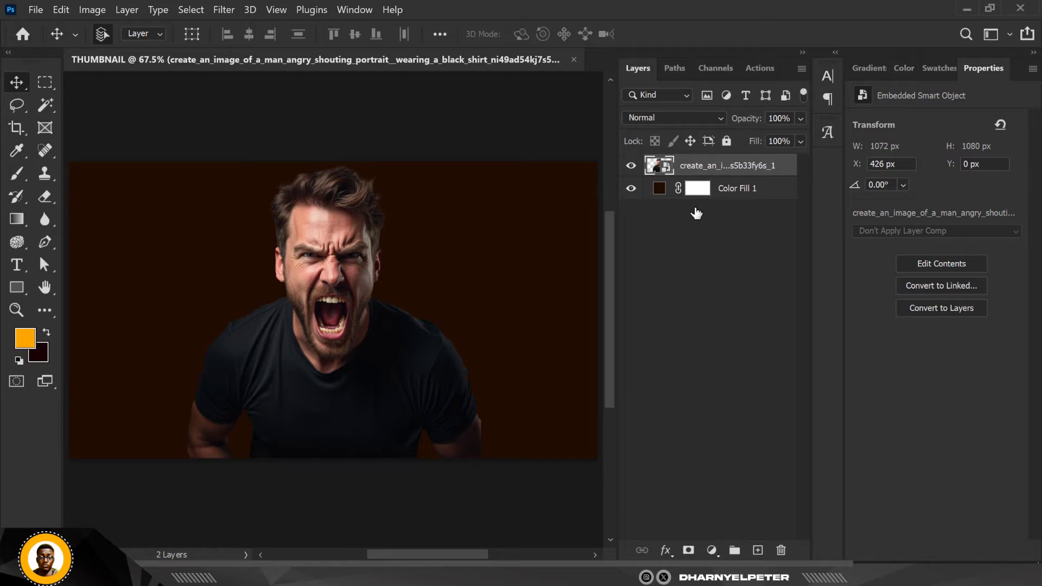
{"action": "left_click", "coordinate": [687, 549]}
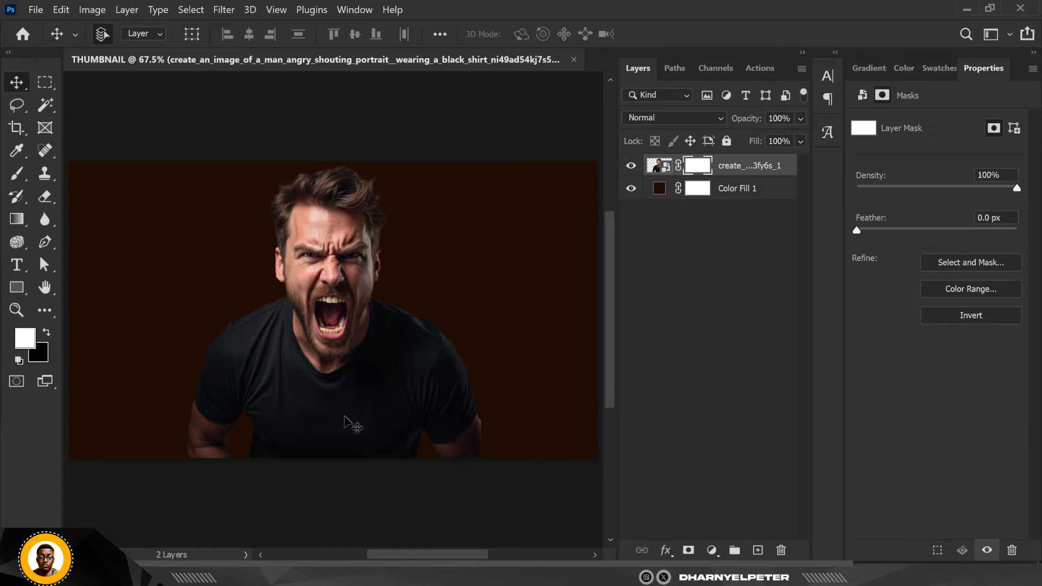
Paint black on the portrait's mask with a soft 400 to 600 pixel brush to fade the lower torso and arms into the background
{"action": "left_click", "coordinate": [17, 174]}
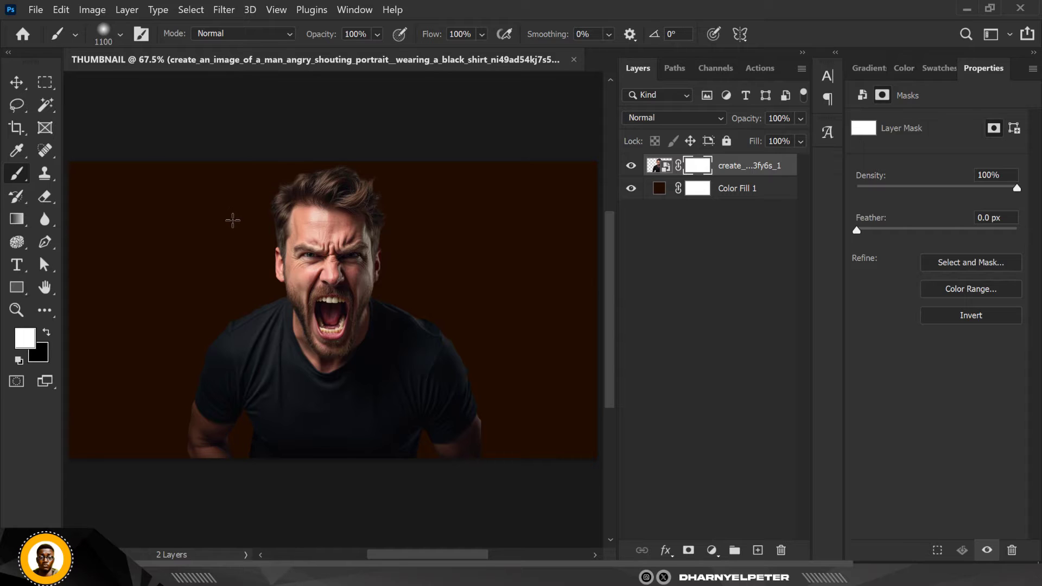
{"action": "key", "text": "bracketleft"}
{"action": "left_click", "coordinate": [47, 332]}
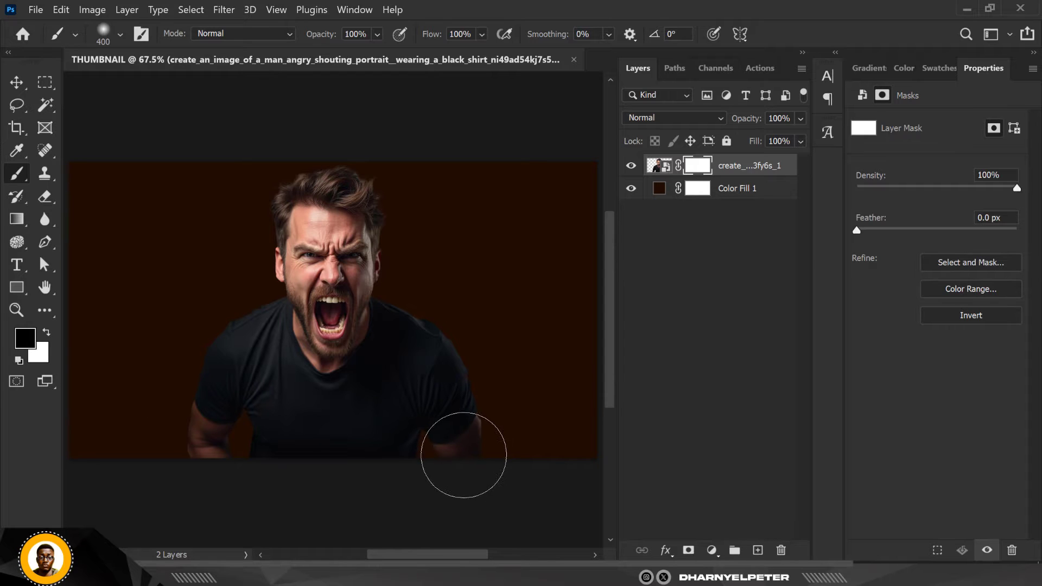
{"action": "mouse_move", "coordinate": [463, 454]}
{"action": "left_mouse_down"}
{"action": "mouse_move", "coordinate": [491, 423]}
{"action": "mouse_move", "coordinate": [516, 447]}
{"action": "left_mouse_up"}
{"action": "key", "text": "bracketright"}
{"action": "key", "text": "bracketright"}
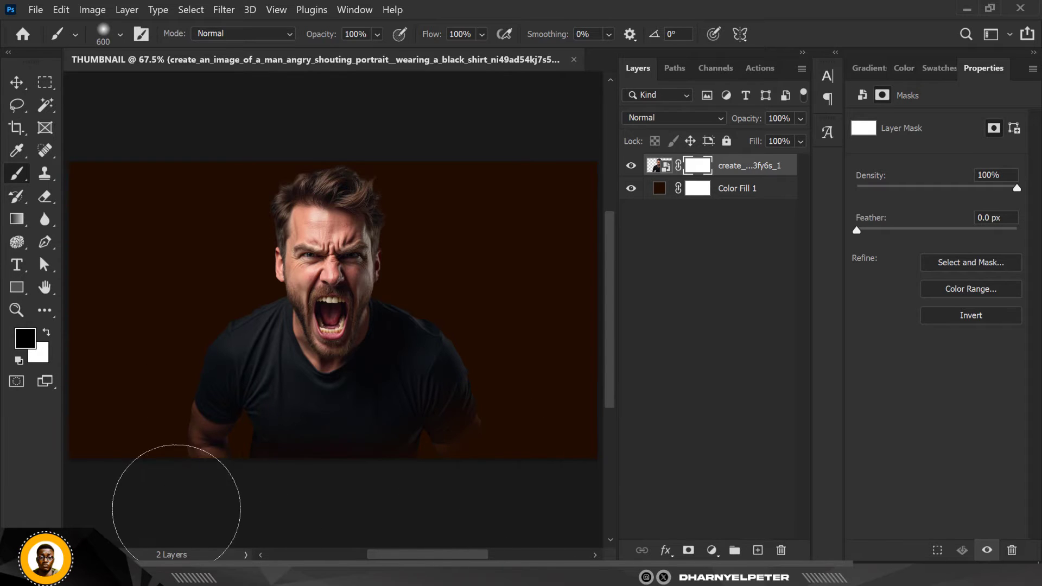
{"action": "mouse_move", "coordinate": [177, 508]}
{"action": "left_mouse_down"}
{"action": "mouse_move", "coordinate": [136, 496]}
{"action": "mouse_move", "coordinate": [239, 518]}
{"action": "mouse_move", "coordinate": [406, 512]}
{"action": "mouse_move", "coordinate": [527, 467]}
{"action": "mouse_move", "coordinate": [413, 511]}
{"action": "mouse_move", "coordinate": [255, 507]}
{"action": "mouse_move", "coordinate": [143, 488]}
{"action": "left_mouse_up"}
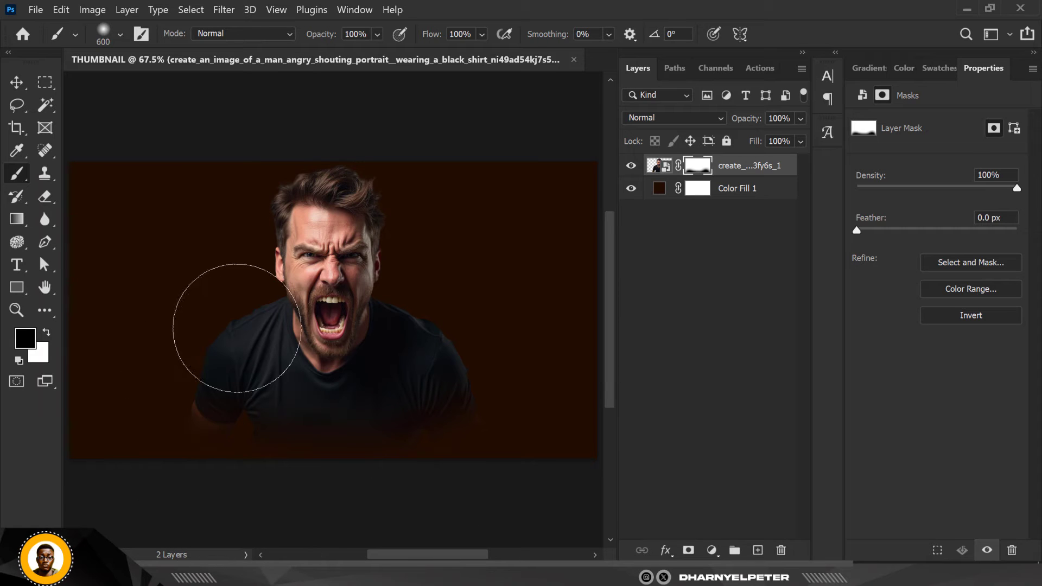
{"action": "scroll", "coordinate": [300, 300], "scroll_direction": "down", "scroll_amount": 2}
{"action": "scroll", "coordinate": [312, 300], "scroll_direction": "up", "scroll_amount": 1}
{"action": "scroll", "coordinate": [299, 299], "scroll_direction": "up", "scroll_amount": 1}
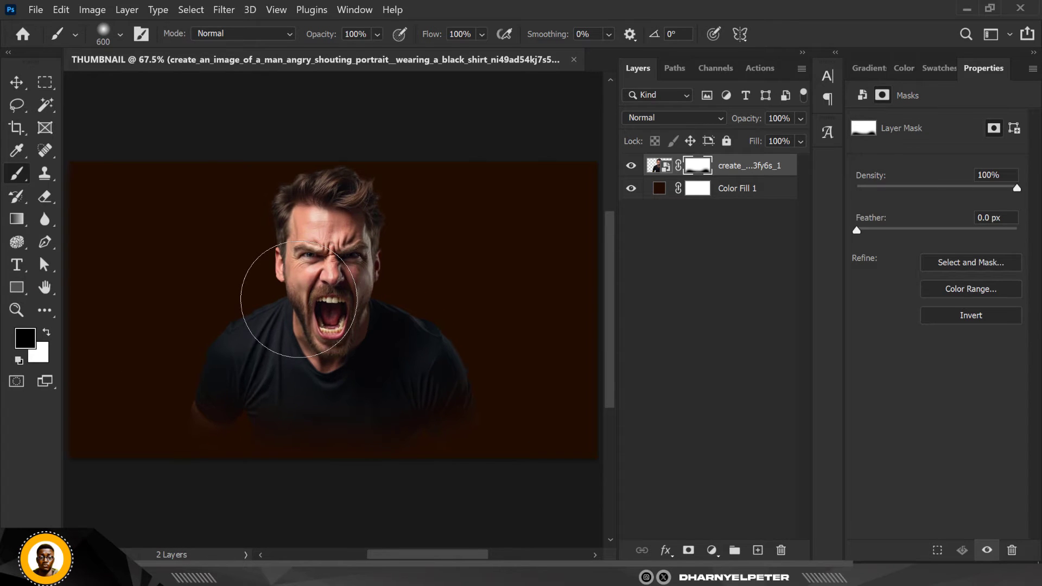
{"action": "scroll", "coordinate": [295, 309], "scroll_direction": "up", "scroll_amount": 1}
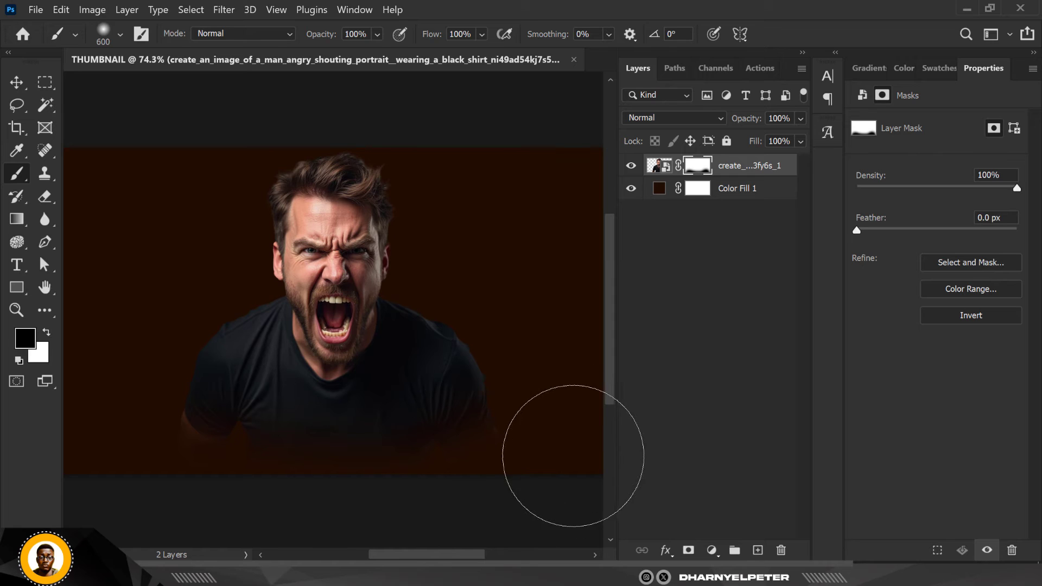
{"action": "scroll", "coordinate": [537, 445], "scroll_direction": "down", "scroll_amount": 1}
{"action": "scroll", "coordinate": [452, 393], "scroll_direction": "down", "scroll_amount": 1}
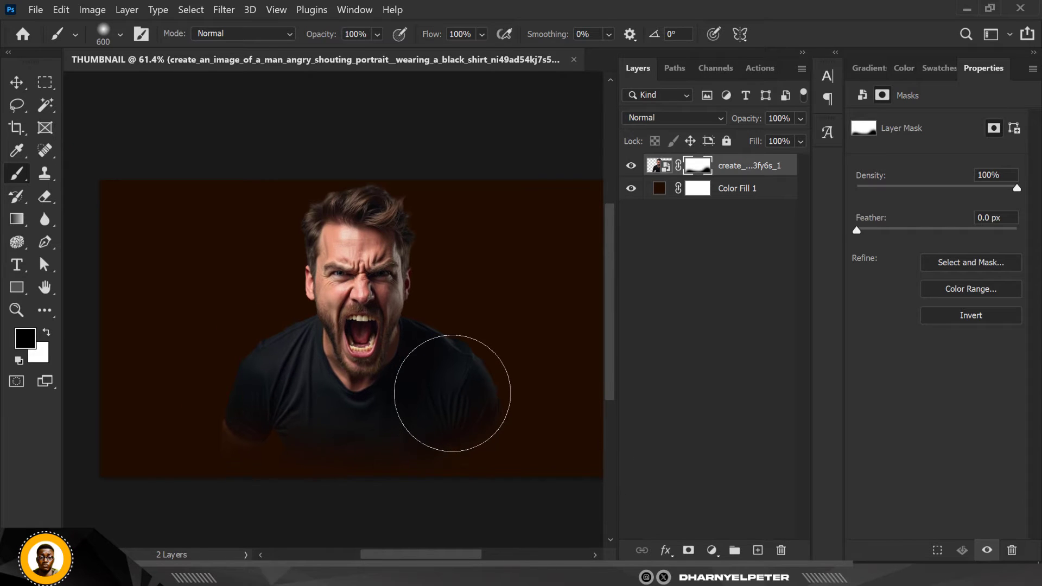
{"action": "scroll", "coordinate": [451, 393], "scroll_direction": "up", "scroll_amount": 1}
Scale the man down around his center to about 884 by 891 px
{"action": "left_click", "coordinate": [17, 83]}
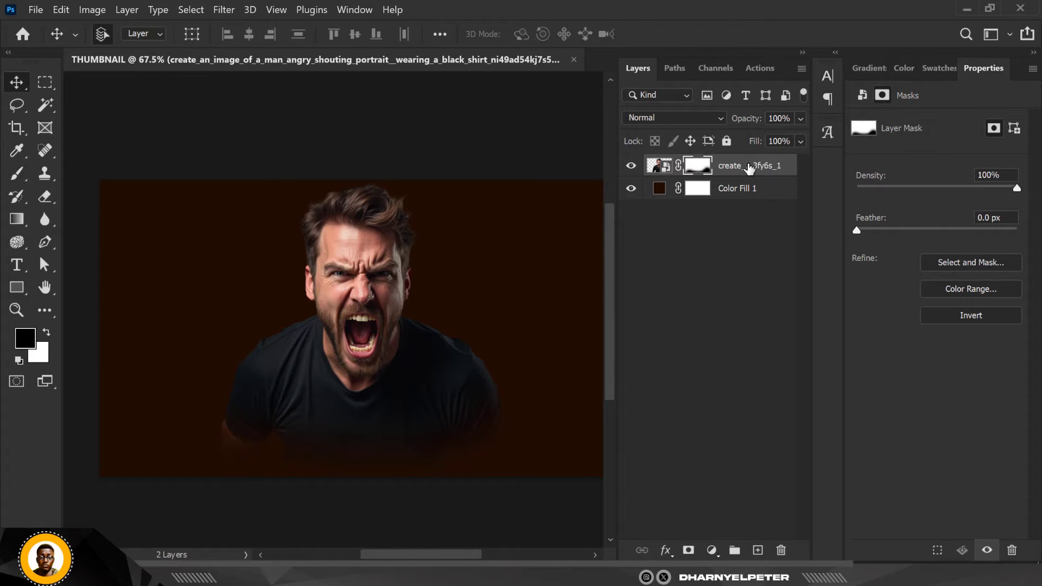
{"action": "key", "text": "ctrl+t"}
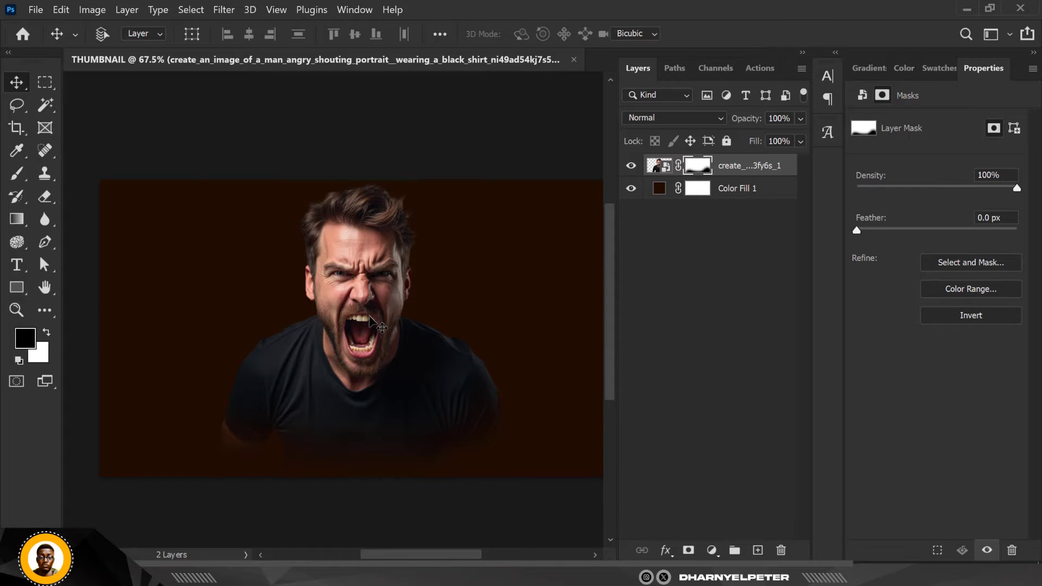
{"action": "left_click_drag", "start_coordinate": [511, 180], "coordinate": [497, 217]}
{"action": "key", "text": "Return"}
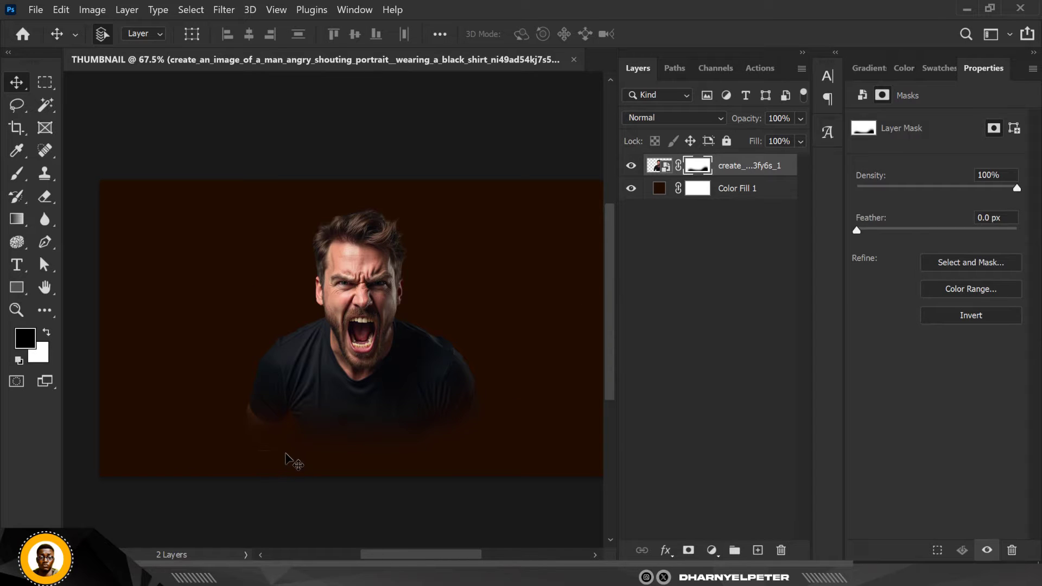
Paint black on the portrait's layer mask with a smaller soft brush to clear the leftover edge beneath the torso
{"action": "key", "text": "b"}
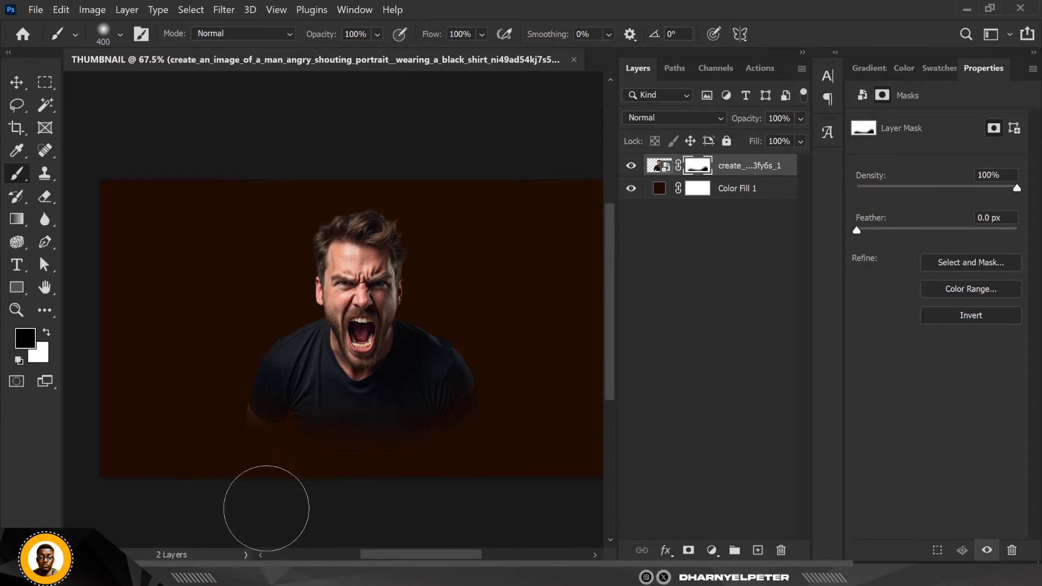
{"action": "key", "text": "bracketleft"}
{"action": "left_click", "coordinate": [20, 84]}
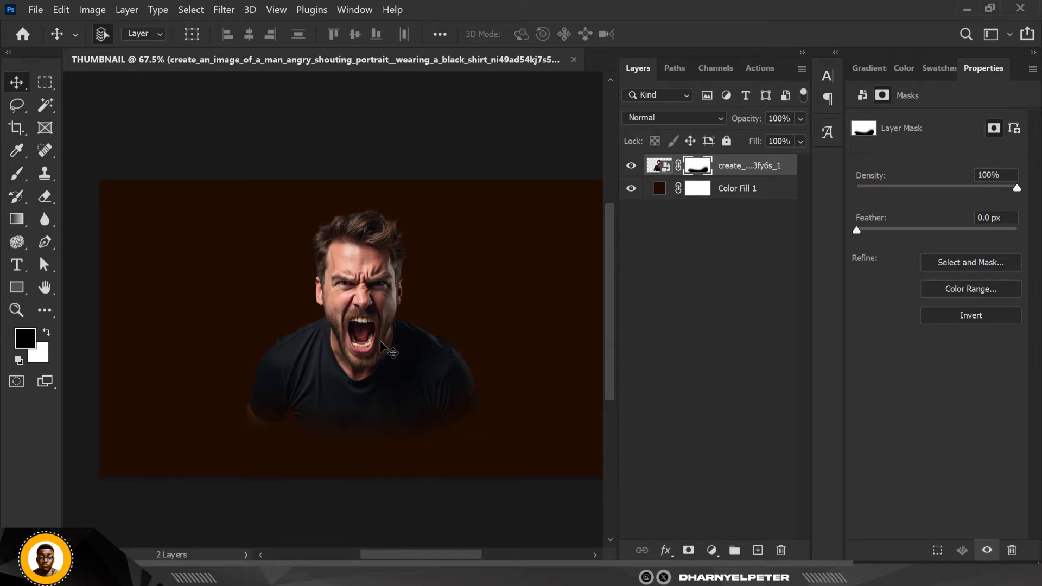
Open the Camera Raw filter on the portrait image and set Highlights -53, Contrast +29, Shadows +90 and Whites -22
{"action": "scroll", "coordinate": [337, 318], "scroll_direction": "up", "scroll_amount": 5}
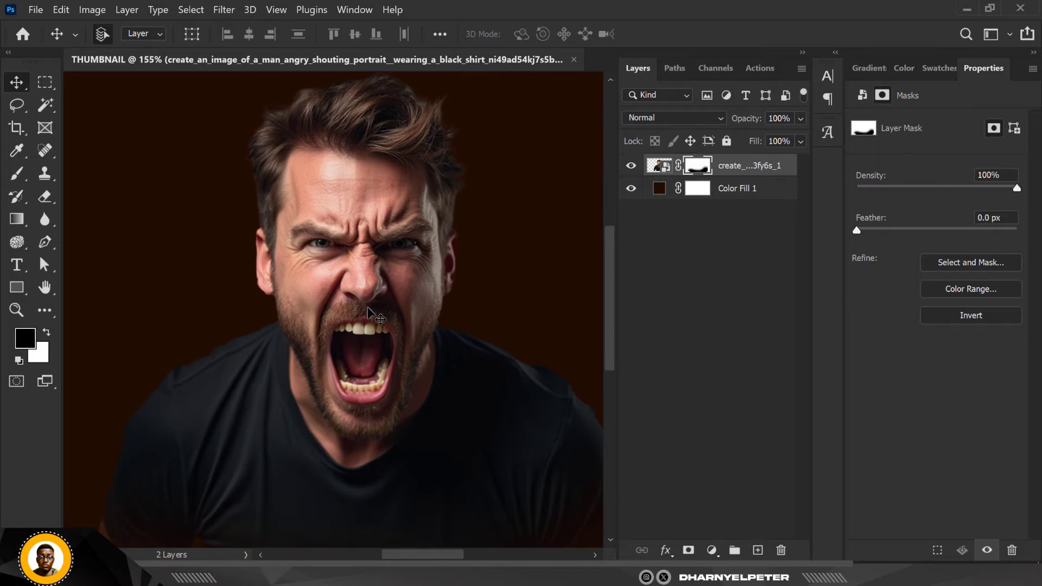
{"action": "scroll", "coordinate": [368, 307], "scroll_direction": "down", "scroll_amount": 3}
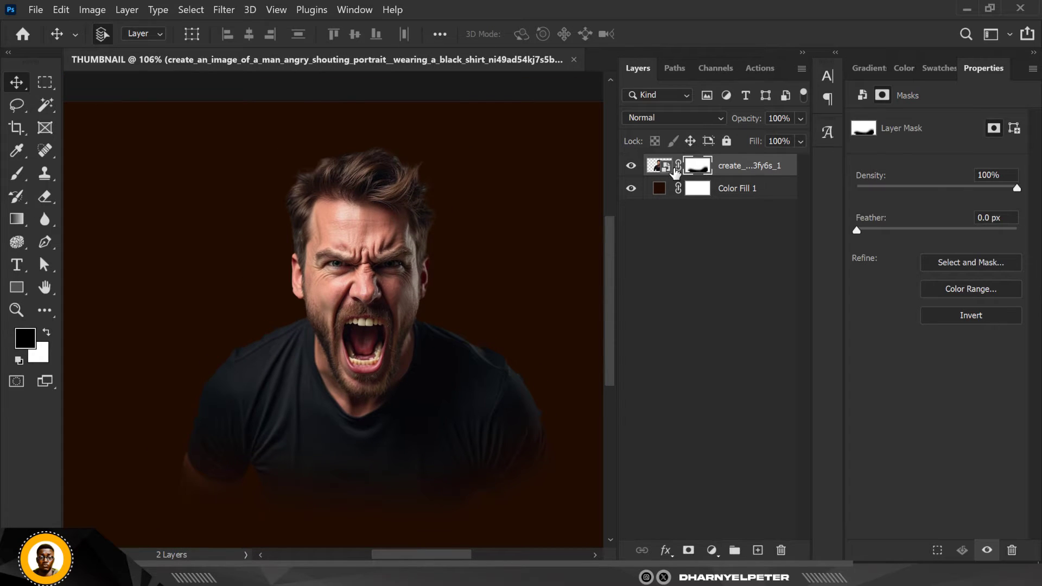
{"action": "left_click", "coordinate": [671, 169]}
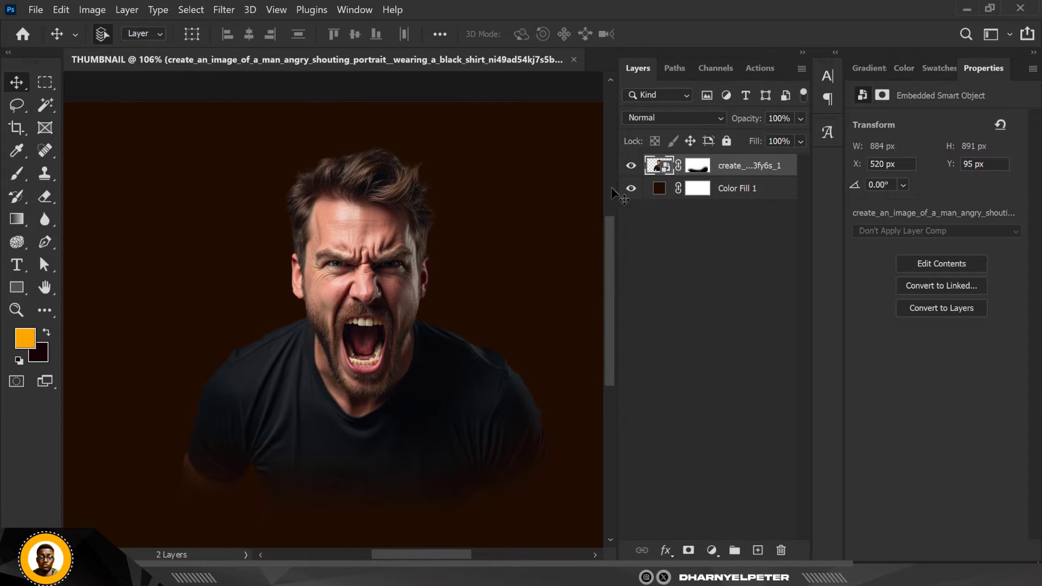
{"action": "left_click", "coordinate": [219, 11]}
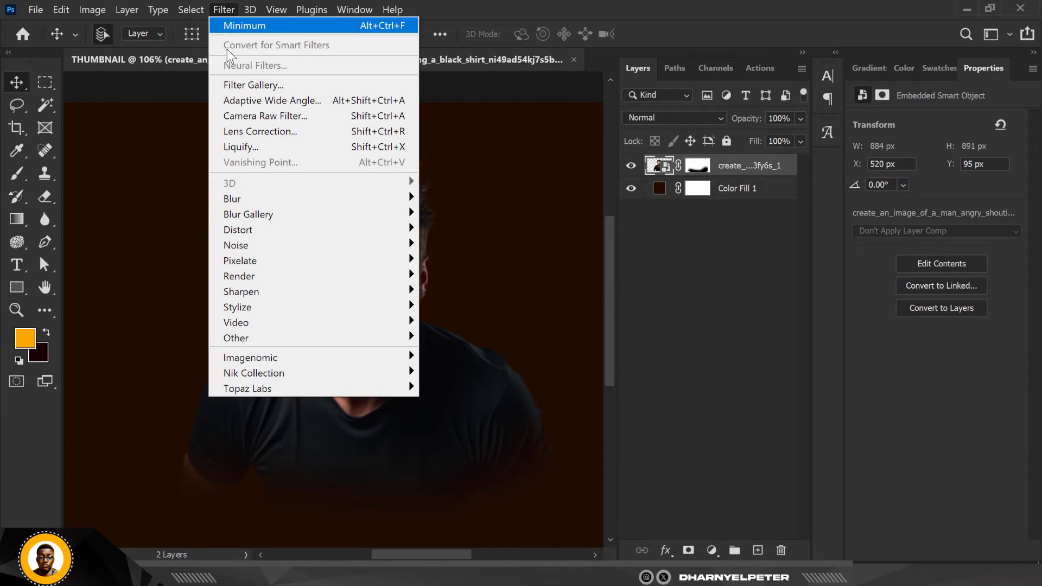
{"action": "left_click", "coordinate": [255, 117]}
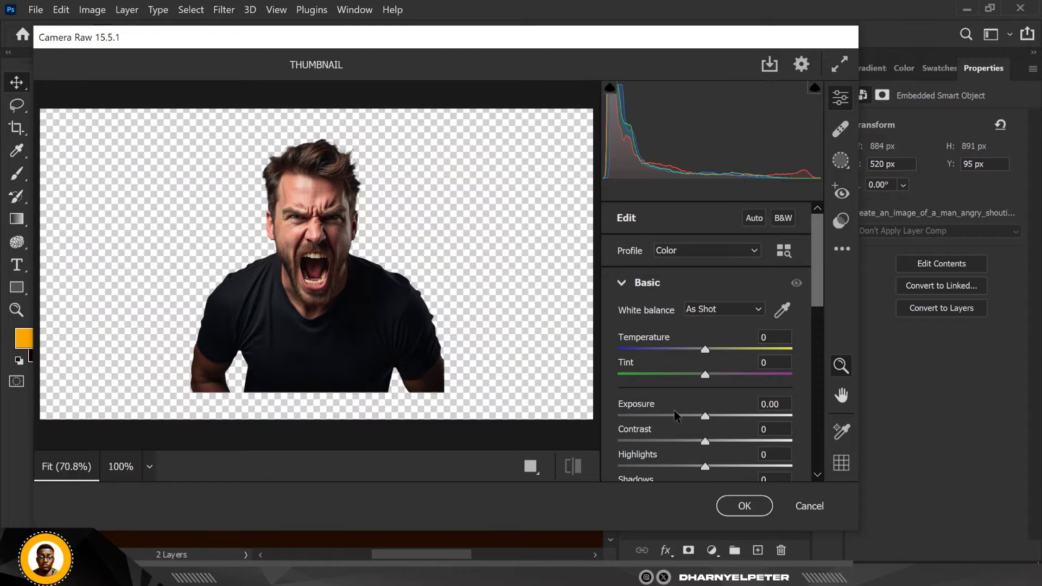
{"action": "scroll", "coordinate": [734, 415], "scroll_direction": "down", "scroll_amount": 3}
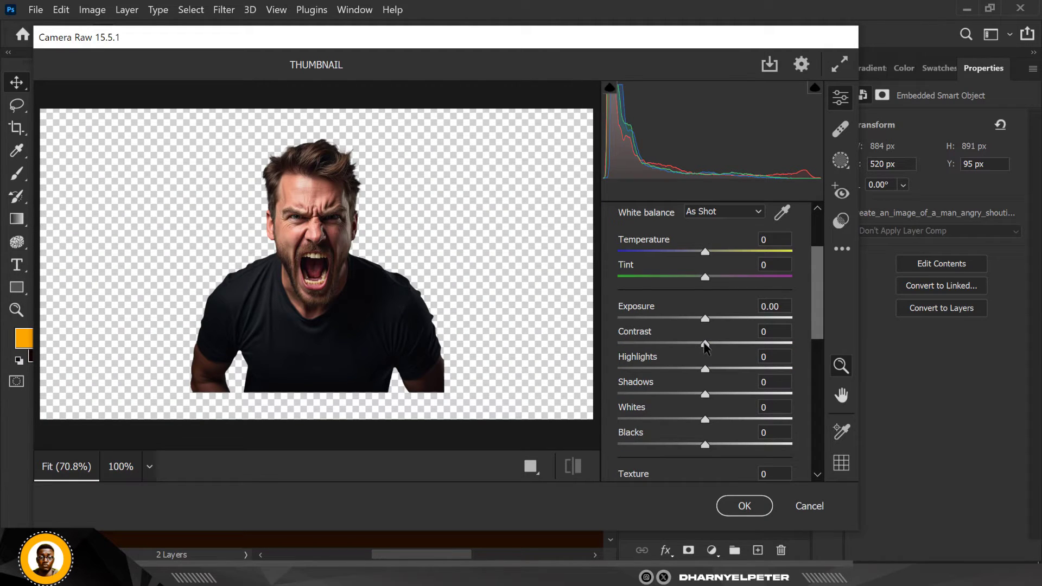
{"action": "left_click_drag", "start_coordinate": [705, 373], "coordinate": [659, 374]}
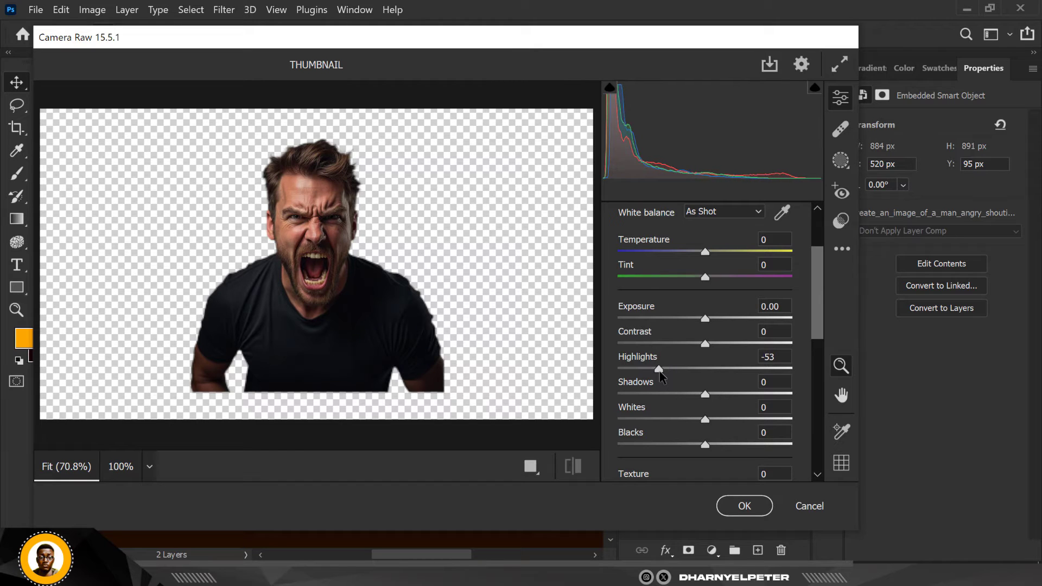
{"action": "left_click_drag", "start_coordinate": [704, 343], "coordinate": [730, 343]}
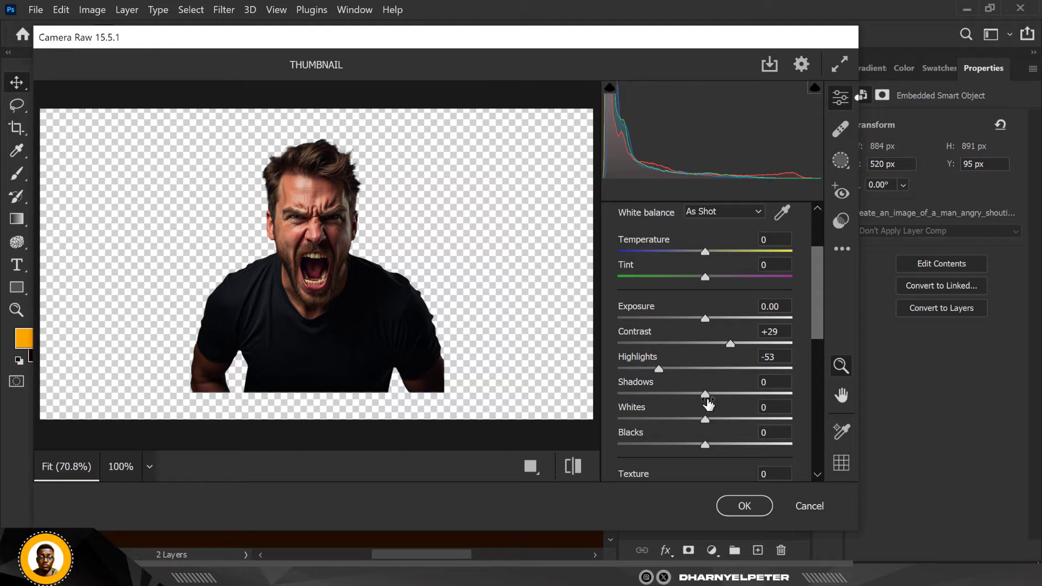
{"action": "left_click_drag", "start_coordinate": [706, 399], "coordinate": [783, 393]}
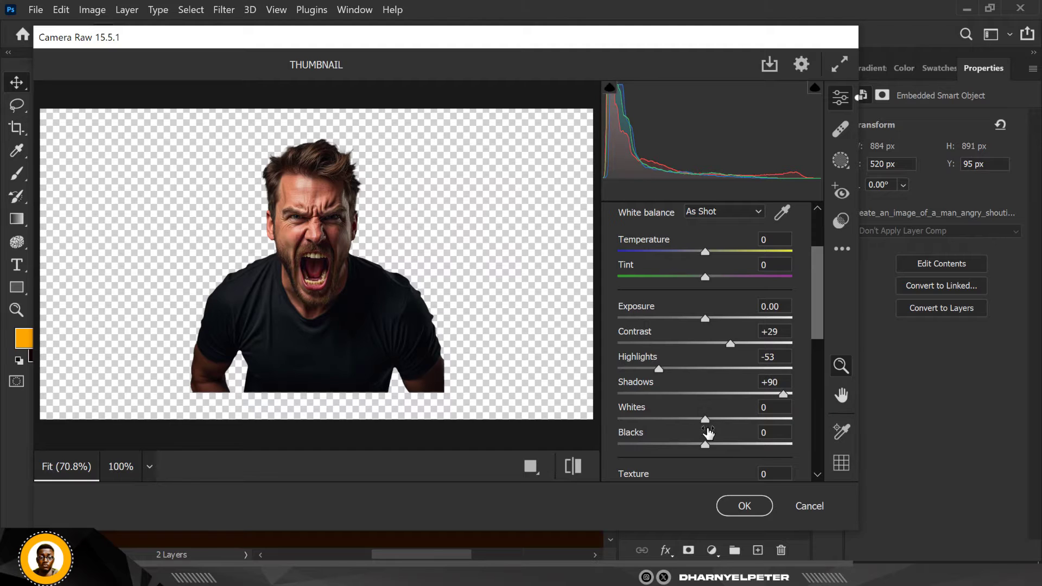
{"action": "mouse_move", "coordinate": [704, 422]}
{"action": "left_mouse_down"}
{"action": "mouse_move", "coordinate": [675, 421]}
{"action": "mouse_move", "coordinate": [685, 421]}
{"action": "left_mouse_up"}
Set the portrait's Texture to +56, Clarity to +17 and Dehaze to +6
{"action": "scroll", "coordinate": [732, 415], "scroll_direction": "down", "scroll_amount": 3}
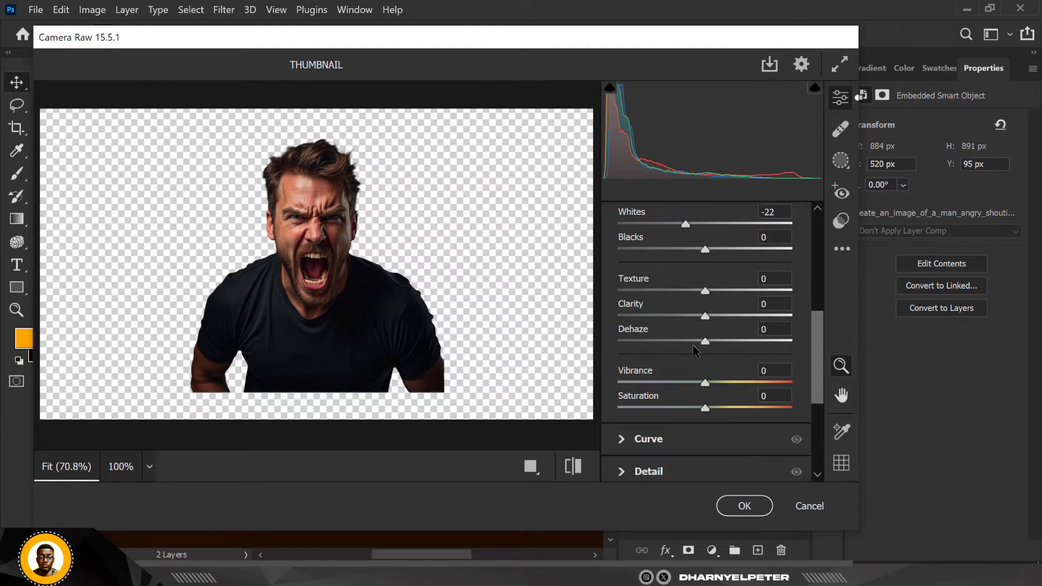
{"action": "left_click_drag", "start_coordinate": [706, 292], "coordinate": [755, 294]}
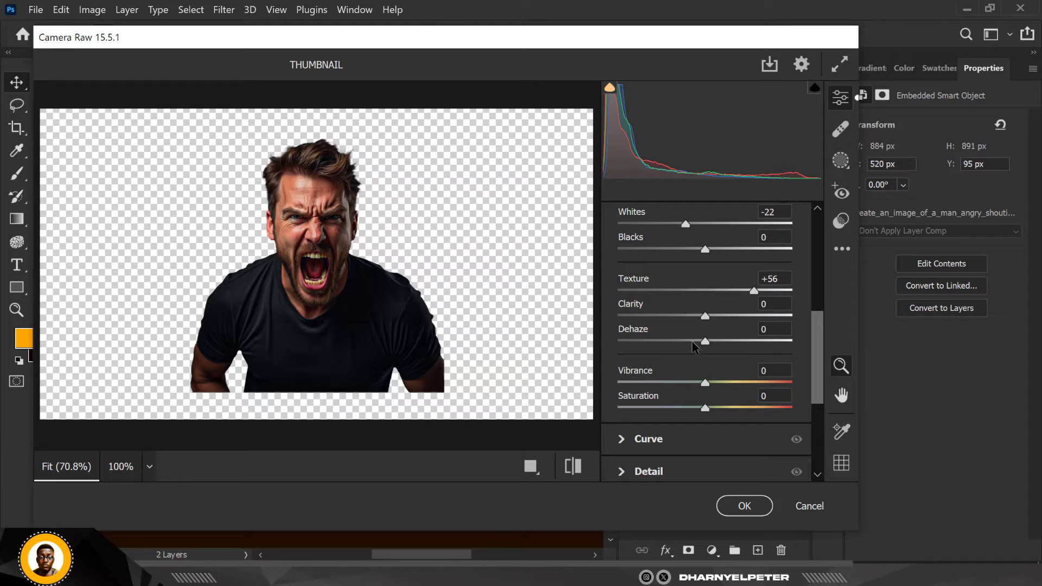
{"action": "left_click_drag", "start_coordinate": [706, 316], "coordinate": [718, 318]}
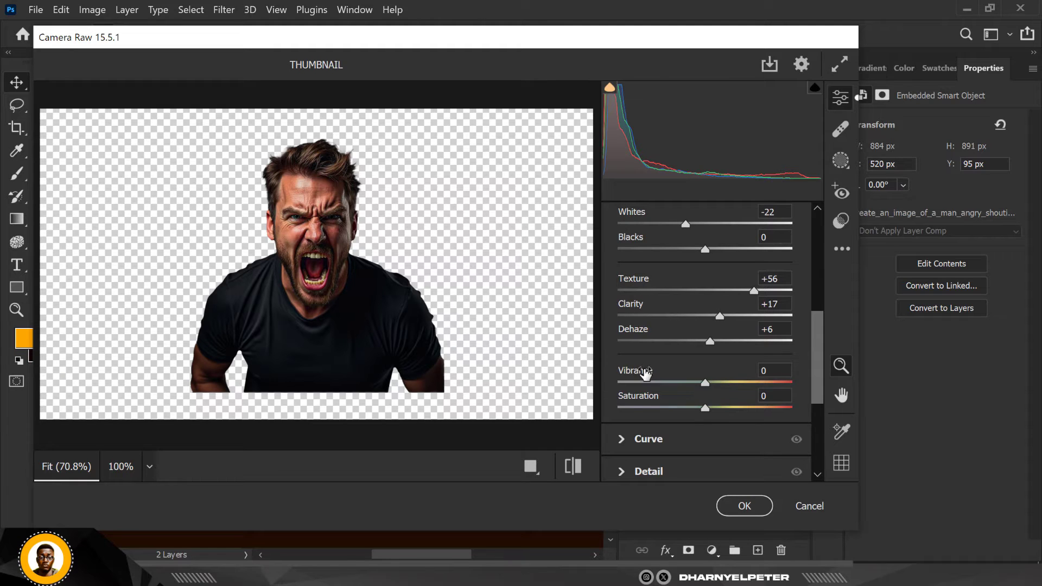
Set the portrait's Sharpening to 11 in the Camera Raw detail settings and apply the filter
{"action": "scroll", "coordinate": [645, 372], "scroll_direction": "down", "scroll_amount": 4}
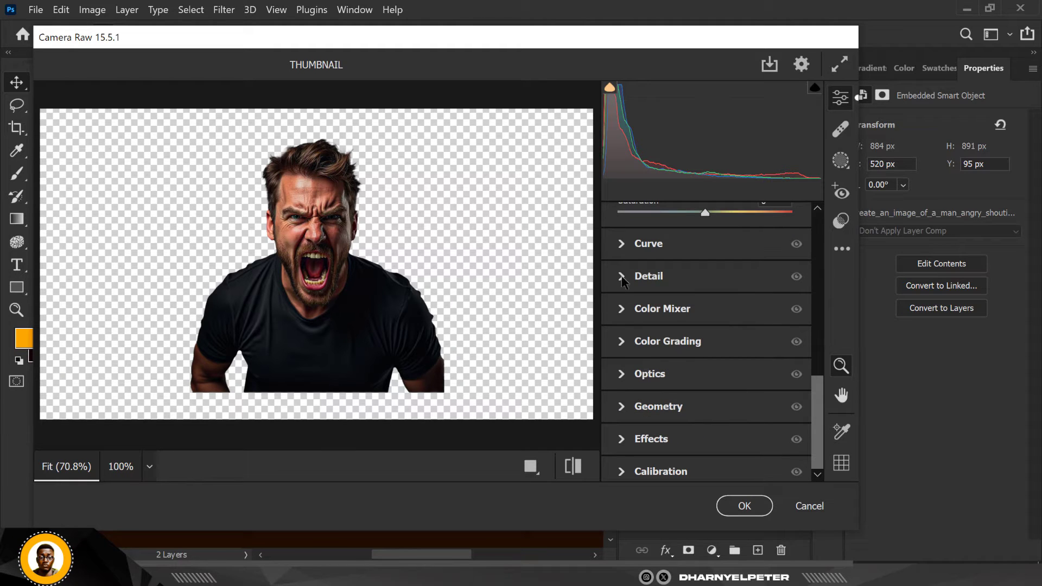
{"action": "left_click", "coordinate": [622, 277]}
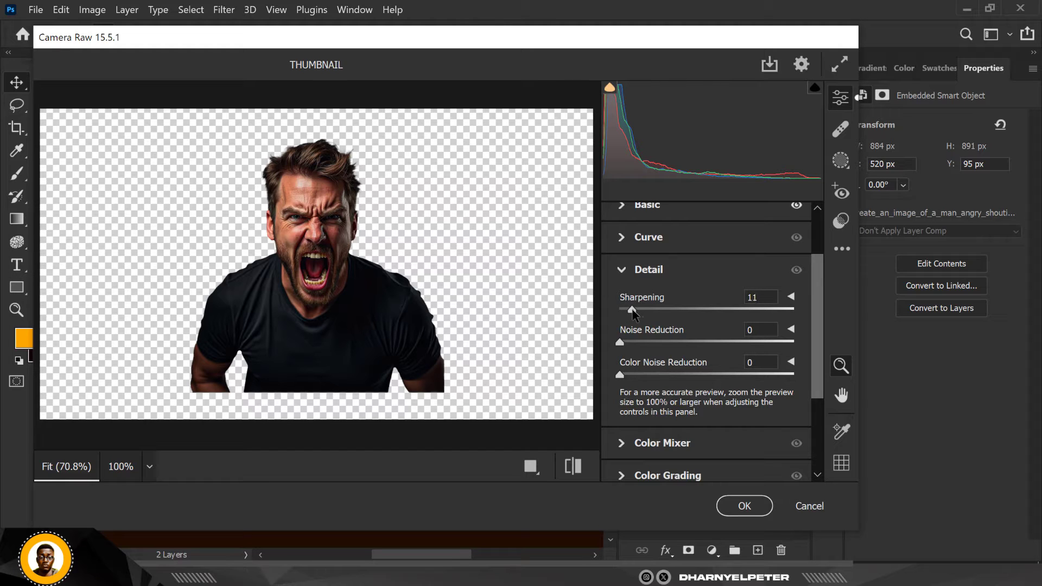
{"action": "left_click", "coordinate": [743, 505]}
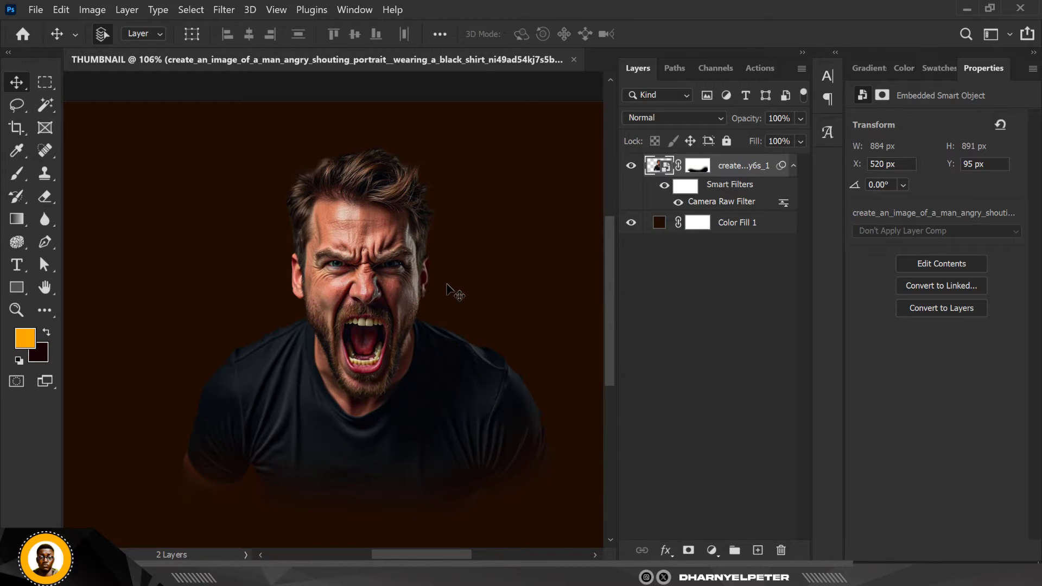
Examine the filtered portrait's facial skin and detail up close, and check the man within the whole composition
{"action": "scroll", "coordinate": [447, 285], "scroll_direction": "down", "scroll_amount": 3}
{"action": "scroll", "coordinate": [418, 287], "scroll_direction": "up", "scroll_amount": 3}
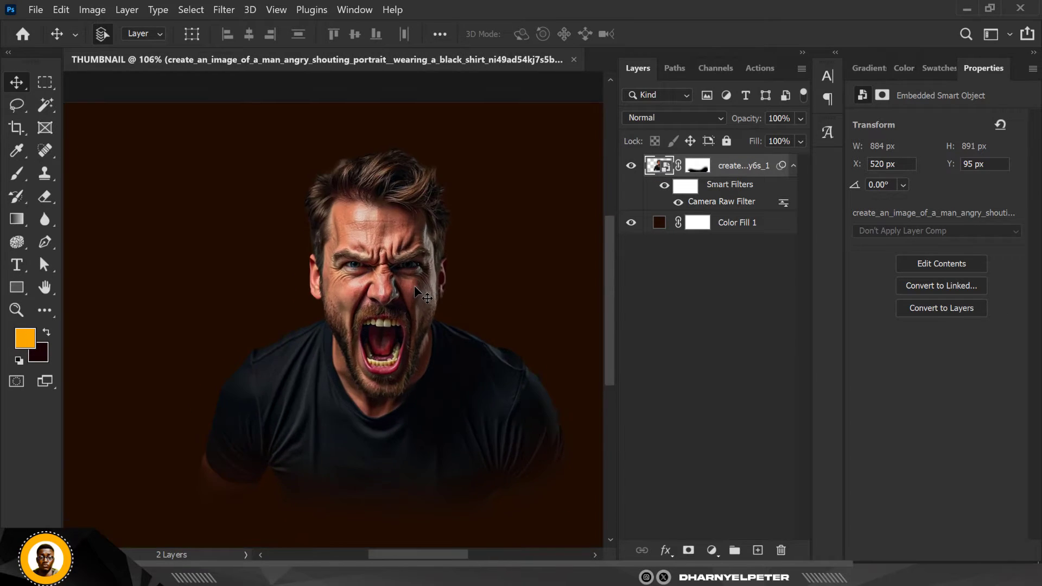
{"action": "scroll", "coordinate": [415, 286], "scroll_direction": "up", "scroll_amount": 1}
{"action": "scroll", "coordinate": [414, 288], "scroll_direction": "down", "scroll_amount": 1}
{"action": "scroll", "coordinate": [410, 298], "scroll_direction": "up", "scroll_amount": 3}
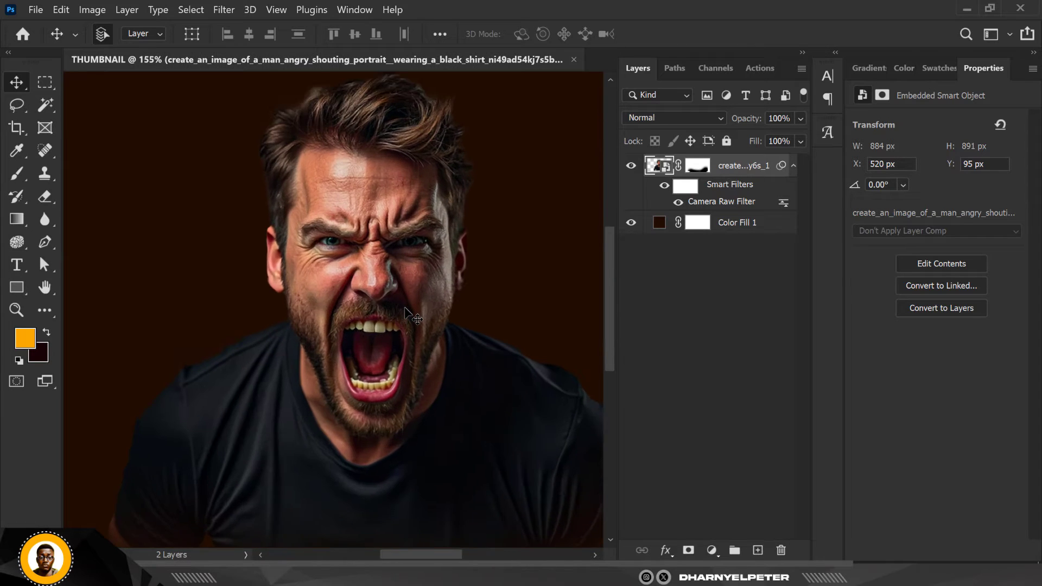
{"action": "scroll", "coordinate": [406, 309], "scroll_direction": "down", "scroll_amount": 2}
{"action": "scroll", "coordinate": [406, 309], "scroll_direction": "up", "scroll_amount": 3}
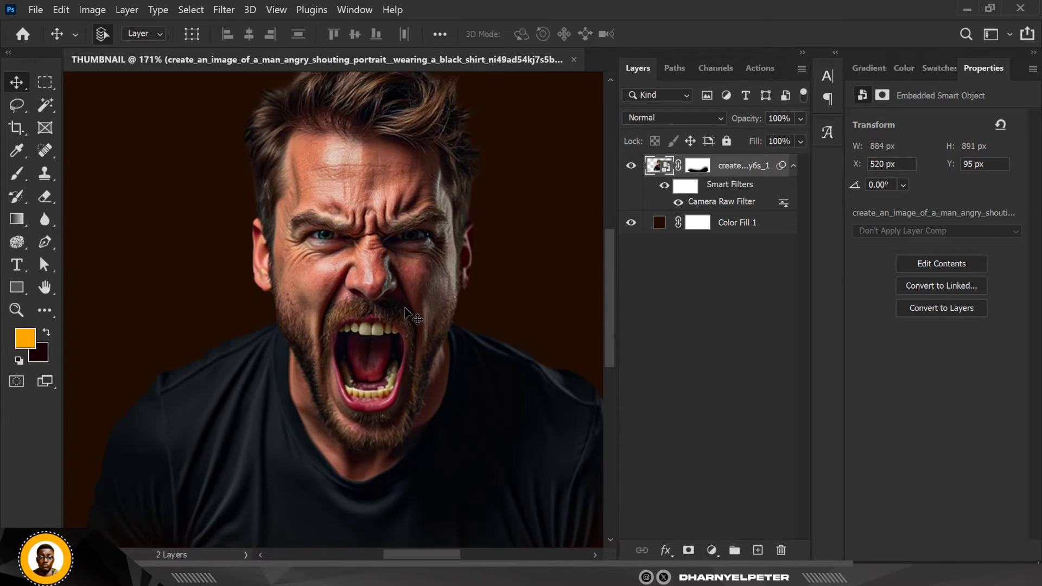
{"action": "scroll", "coordinate": [406, 312], "scroll_direction": "down", "scroll_amount": 2}
{"action": "scroll", "coordinate": [401, 250], "scroll_direction": "up", "scroll_amount": 3}
{"action": "scroll", "coordinate": [399, 193], "scroll_direction": "down", "scroll_amount": 2}
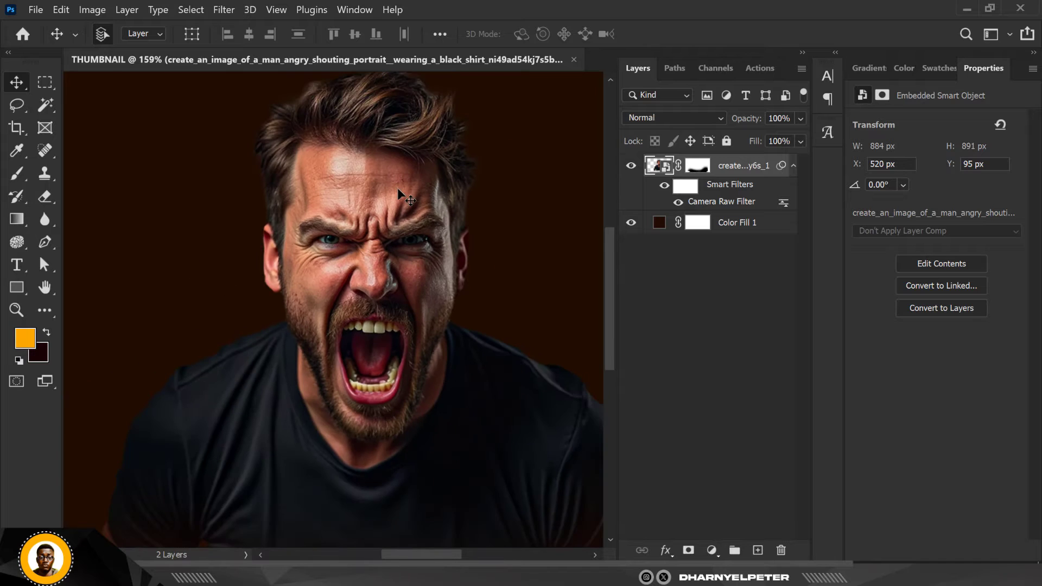
{"action": "scroll", "coordinate": [397, 188], "scroll_direction": "up", "scroll_amount": 1}
{"action": "scroll", "coordinate": [386, 201], "scroll_direction": "down", "scroll_amount": 2}
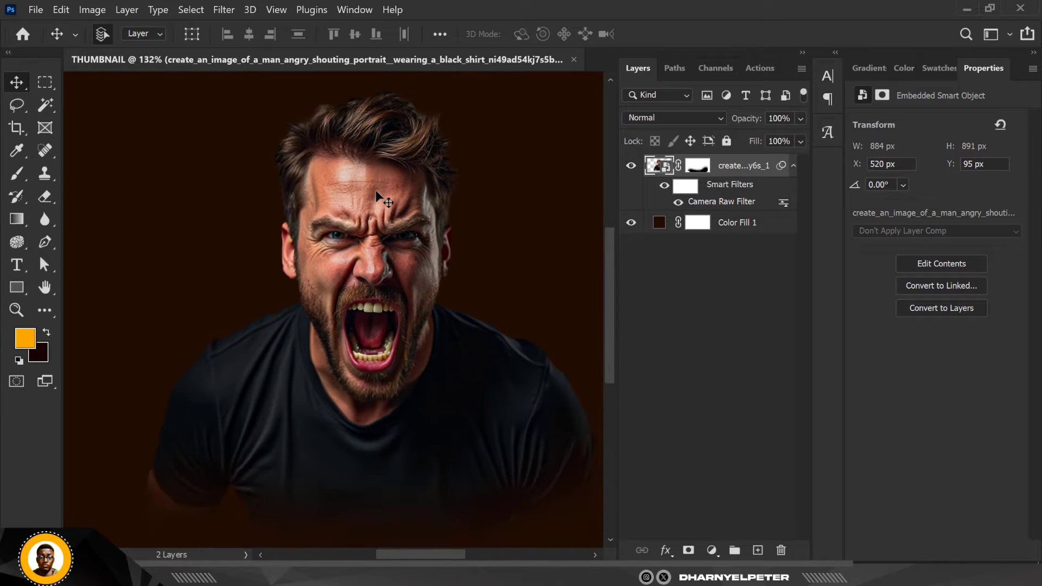
{"action": "scroll", "coordinate": [377, 188], "scroll_direction": "up", "scroll_amount": 3}
{"action": "scroll", "coordinate": [377, 185], "scroll_direction": "down", "scroll_amount": 2}
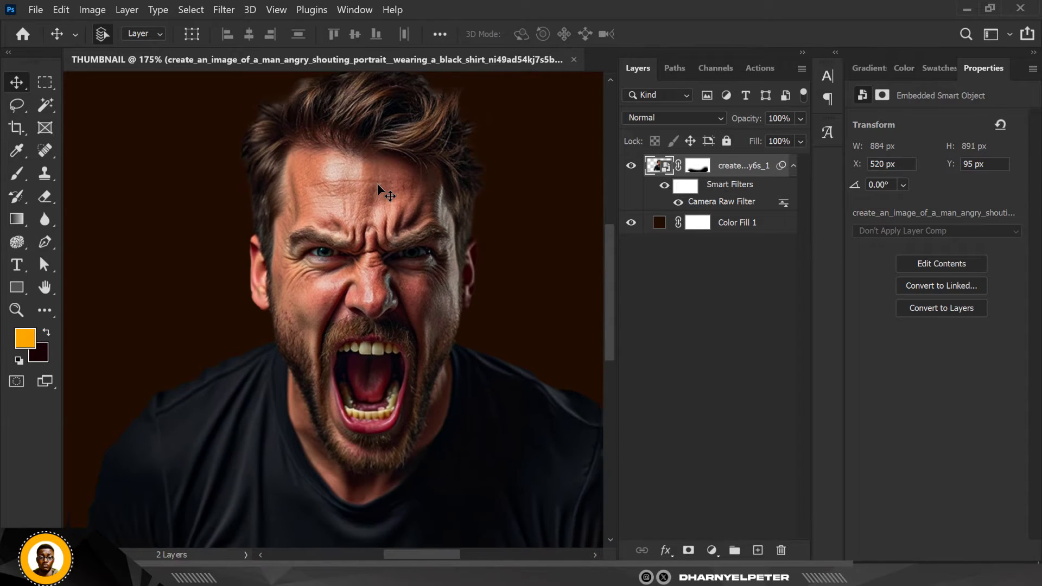
{"action": "scroll", "coordinate": [375, 211], "scroll_direction": "down", "scroll_amount": 1}
{"action": "scroll", "coordinate": [375, 210], "scroll_direction": "up", "scroll_amount": 1}
{"action": "scroll", "coordinate": [374, 216], "scroll_direction": "up", "scroll_amount": 1}
{"action": "scroll", "coordinate": [375, 211], "scroll_direction": "down", "scroll_amount": 5}
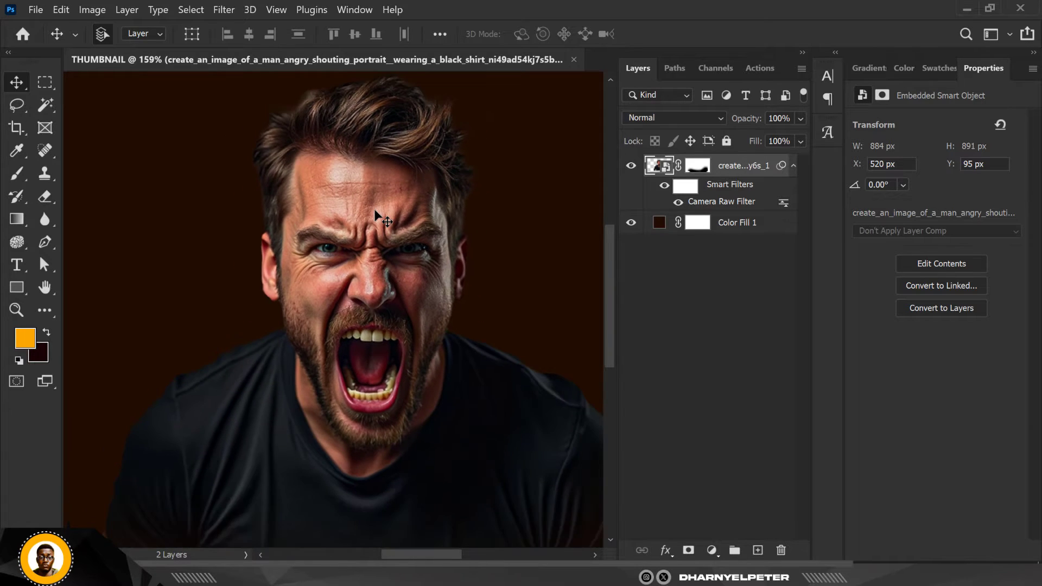
{"action": "scroll", "coordinate": [375, 213], "scroll_direction": "down", "scroll_amount": 3}
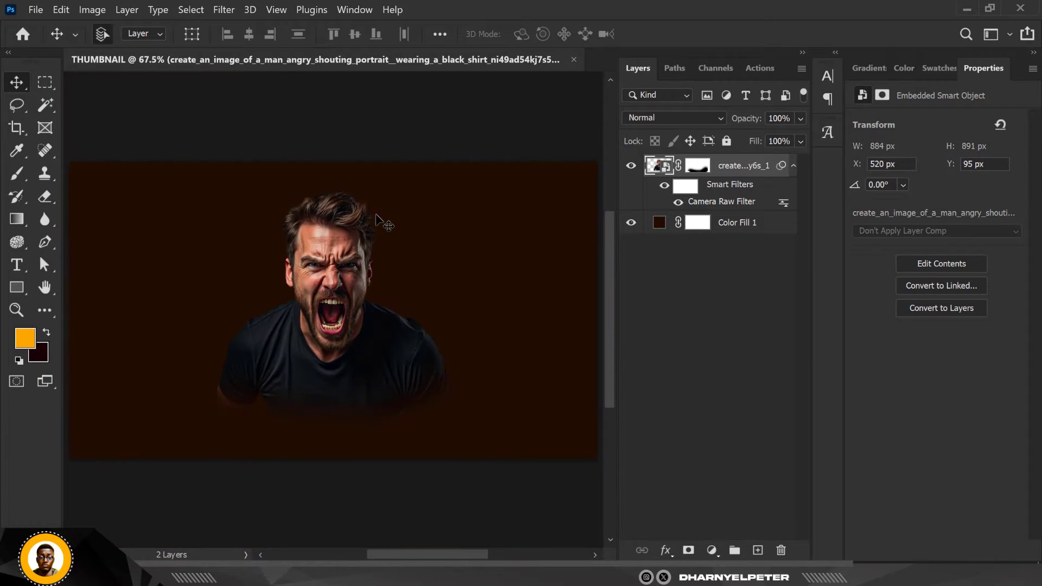
{"action": "scroll", "coordinate": [329, 269], "scroll_direction": "up", "scroll_amount": 2}
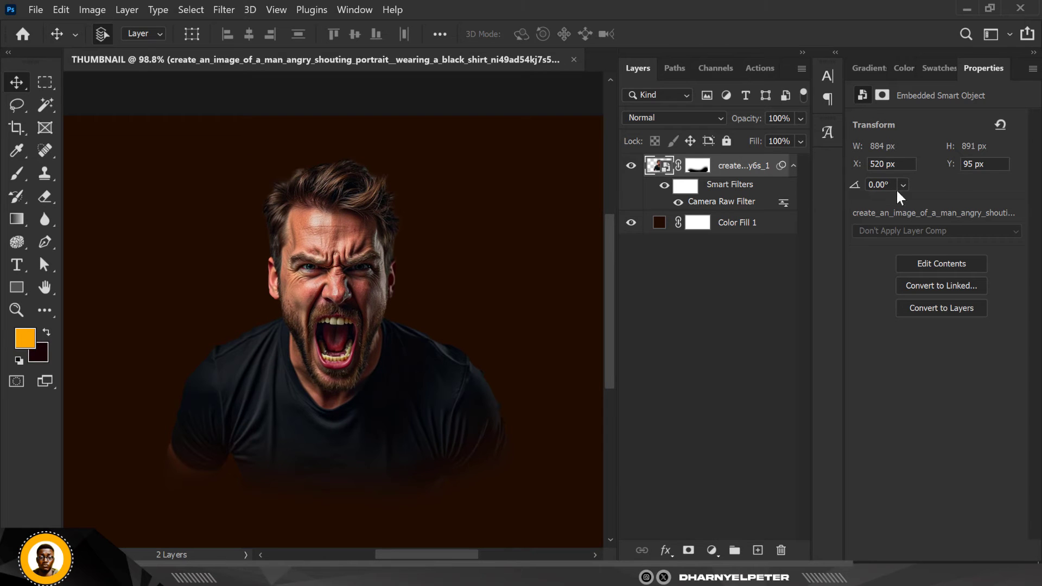
Convert the masked and filtered portrait layer to a new smart object and rasterize it into a pixel layer
{"action": "right_click", "coordinate": [758, 169]}
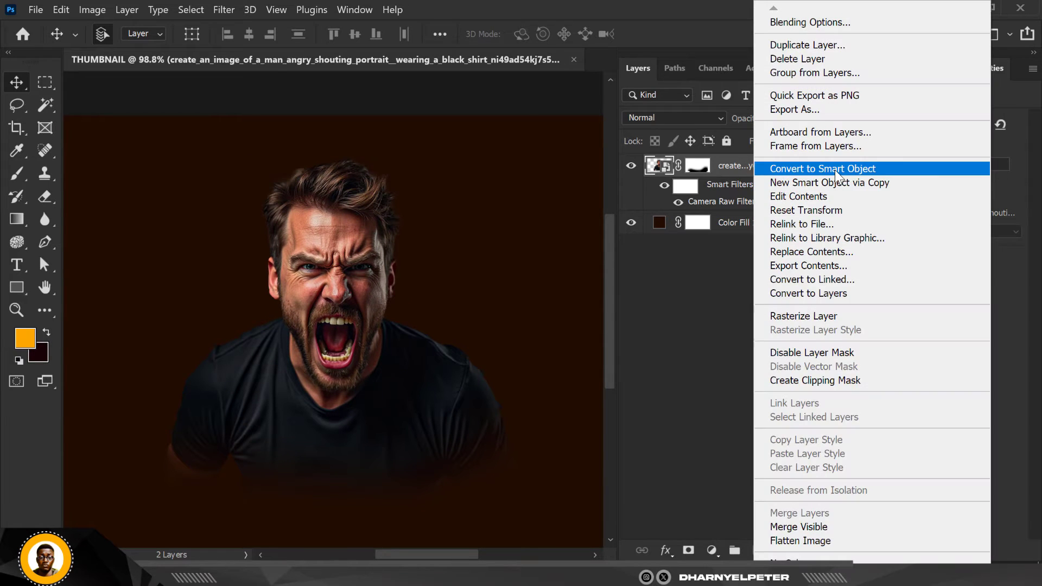
{"action": "left_click", "coordinate": [835, 170]}
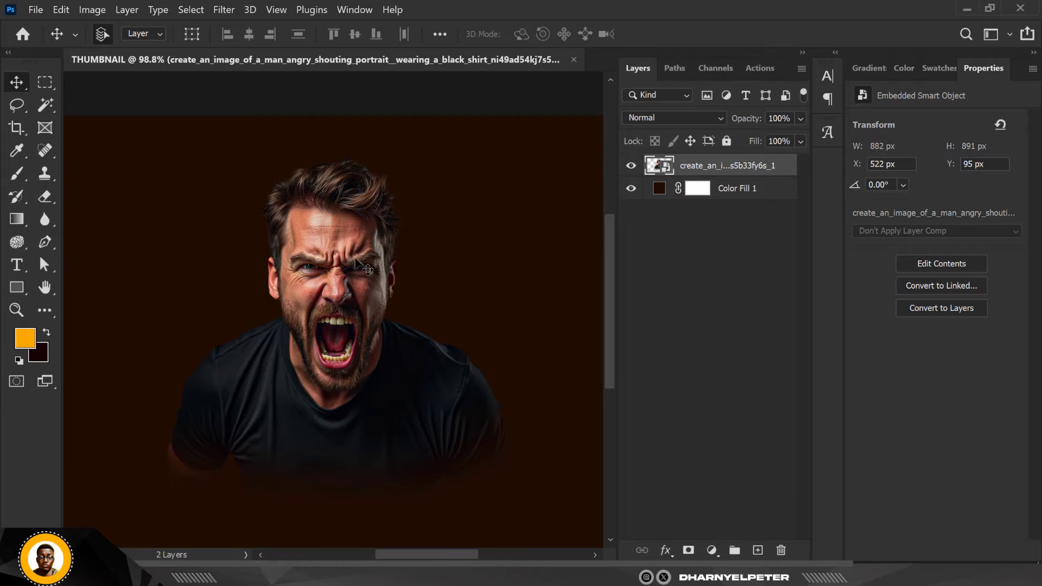
{"action": "scroll", "coordinate": [326, 234], "scroll_direction": "up", "scroll_amount": 3}
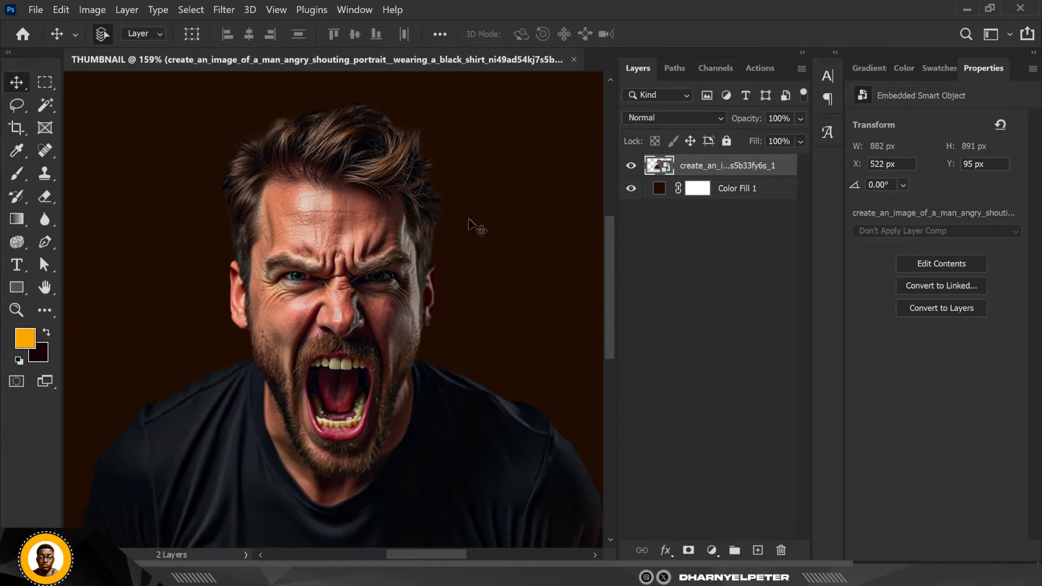
{"action": "right_click", "coordinate": [747, 168]}
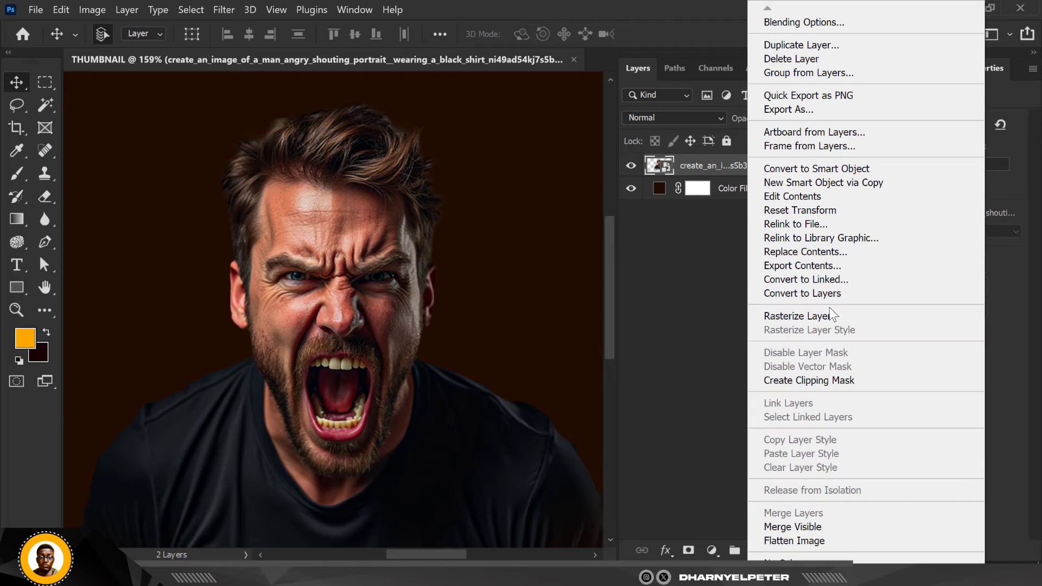
{"action": "left_click", "coordinate": [807, 316]}
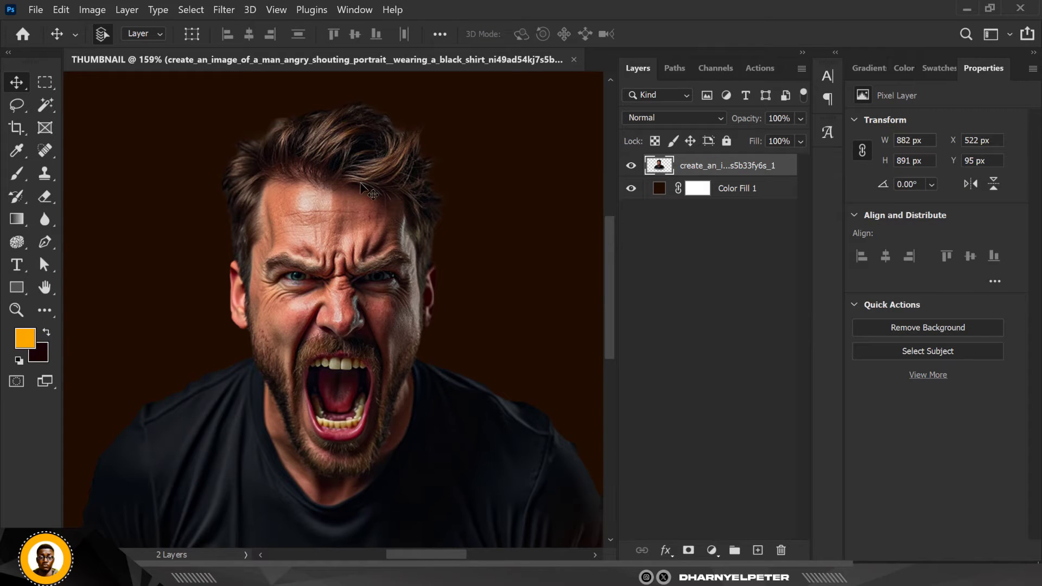
Smooth the forehead skin and its horizontal crease with the Mixer Brush at size 70, sampling nearby skin
{"action": "right_click", "coordinate": [17, 173]}
{"action": "left_click", "coordinate": [125, 218]}
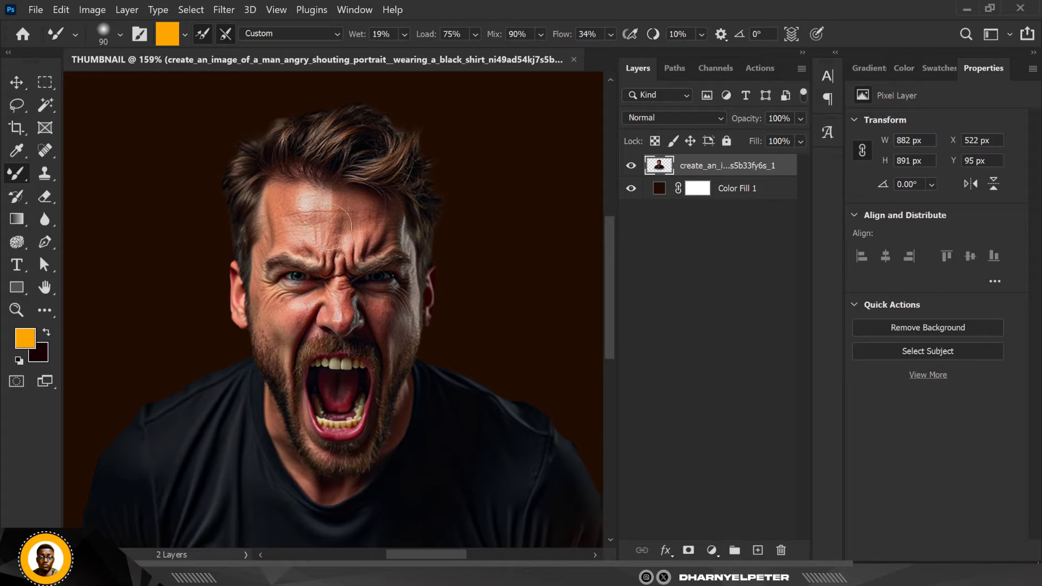
{"action": "scroll", "coordinate": [315, 223], "scroll_direction": "up", "scroll_amount": 2}
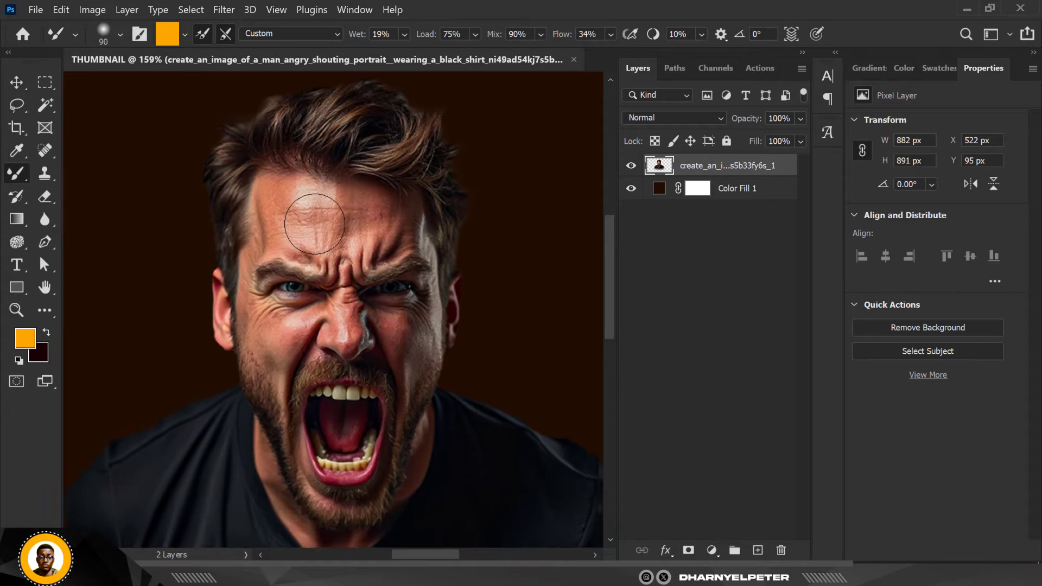
{"action": "scroll", "coordinate": [315, 223], "scroll_direction": "up", "scroll_amount": 2}
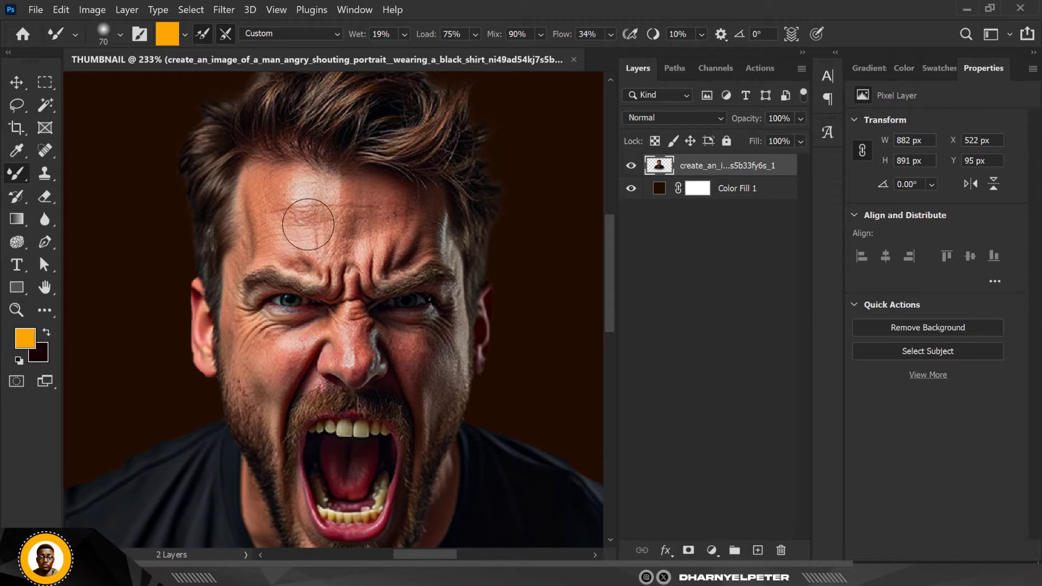
{"action": "left_click", "coordinate": [263, 204], "text": "alt"}
{"action": "mouse_move", "coordinate": [279, 213]}
{"action": "left_mouse_down"}
{"action": "mouse_move", "coordinate": [357, 213]}
{"action": "mouse_move", "coordinate": [285, 231]}
{"action": "left_mouse_up"}
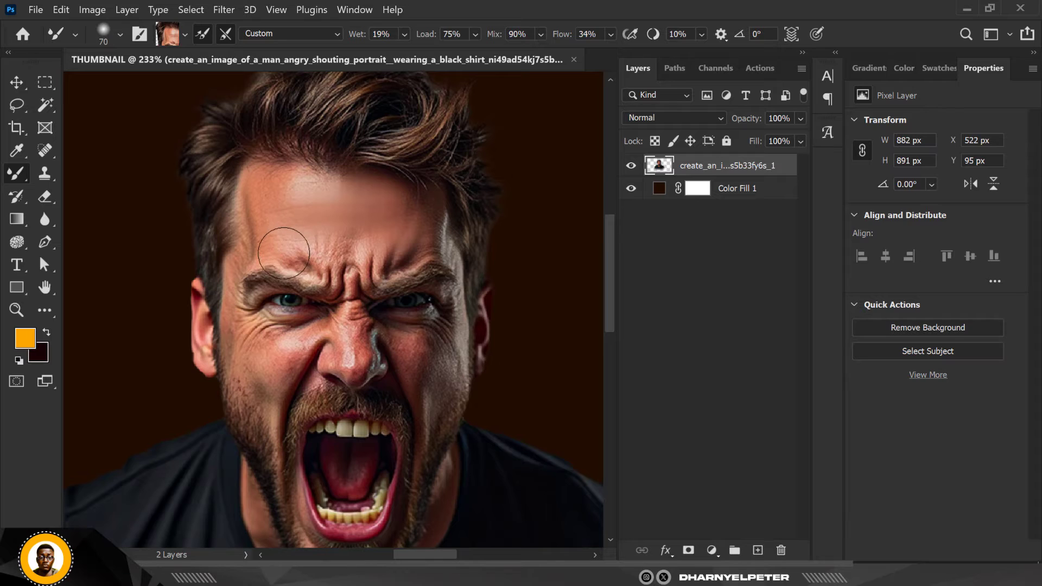
{"action": "mouse_move", "coordinate": [285, 252]}
{"action": "left_mouse_down"}
{"action": "mouse_move", "coordinate": [276, 250]}
{"action": "mouse_move", "coordinate": [303, 257]}
{"action": "mouse_move", "coordinate": [282, 257]}
{"action": "mouse_move", "coordinate": [297, 265]}
{"action": "mouse_move", "coordinate": [332, 252]}
{"action": "left_mouse_up"}
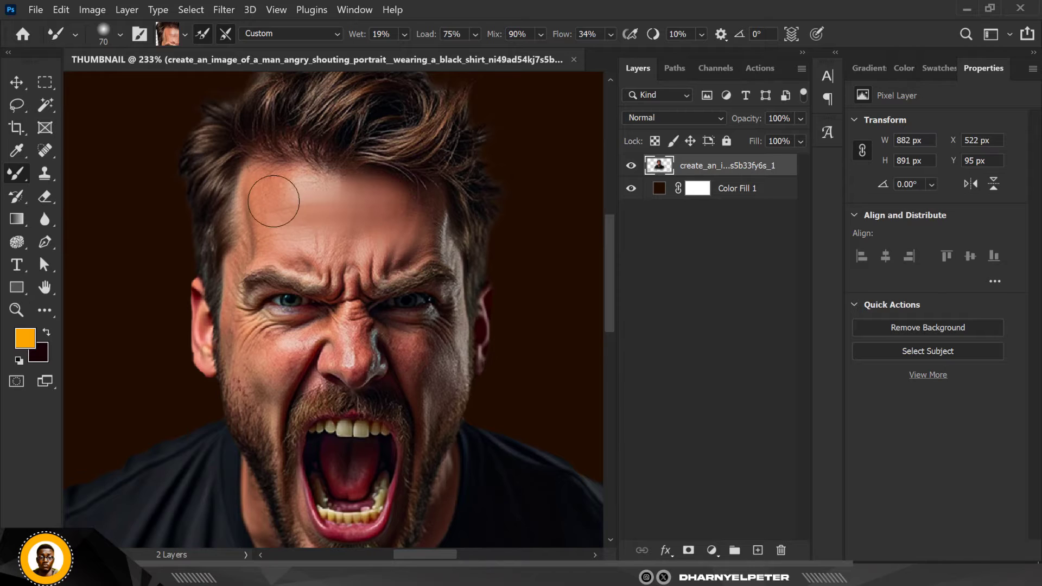
{"action": "left_click_drag", "start_coordinate": [354, 207], "coordinate": [431, 239]}
Blend the skin on both cheeks with the size 70 Mixer Brush, sampling each cheek's own tone
{"action": "scroll", "coordinate": [256, 392], "scroll_direction": "up", "scroll_amount": 2}
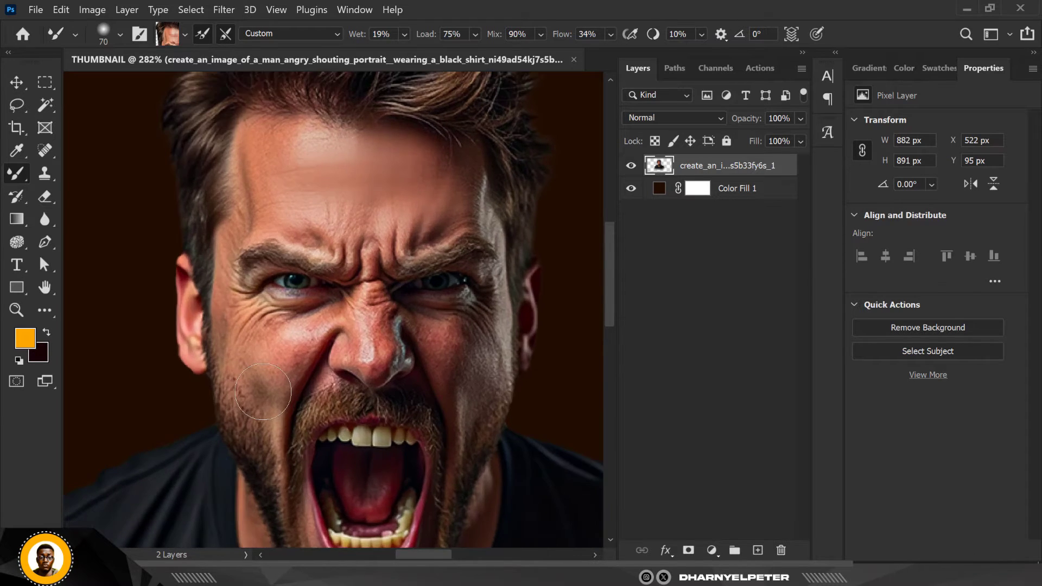
{"action": "mouse_move", "coordinate": [265, 378]}
{"action": "left_mouse_down"}
{"action": "mouse_move", "coordinate": [281, 349]}
{"action": "mouse_move", "coordinate": [259, 346]}
{"action": "left_mouse_up"}
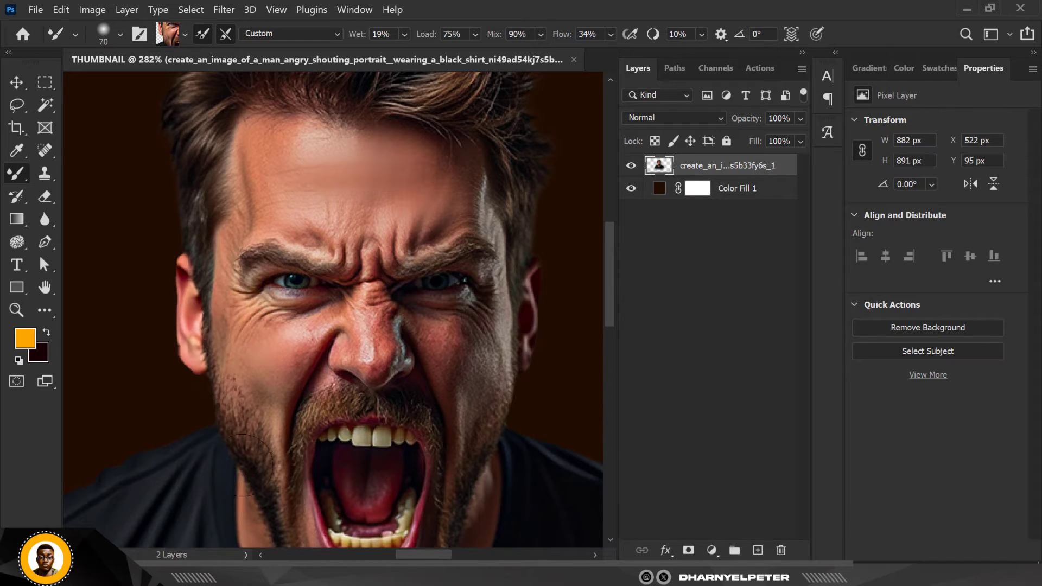
{"action": "left_click", "coordinate": [465, 363], "text": "alt"}
{"action": "mouse_move", "coordinate": [460, 345]}
{"action": "left_mouse_down"}
{"action": "mouse_move", "coordinate": [488, 356]}
{"action": "mouse_move", "coordinate": [482, 324]}
{"action": "mouse_move", "coordinate": [461, 357]}
{"action": "mouse_move", "coordinate": [450, 346]}
{"action": "mouse_move", "coordinate": [466, 387]}
{"action": "mouse_move", "coordinate": [440, 349]}
{"action": "left_mouse_up"}
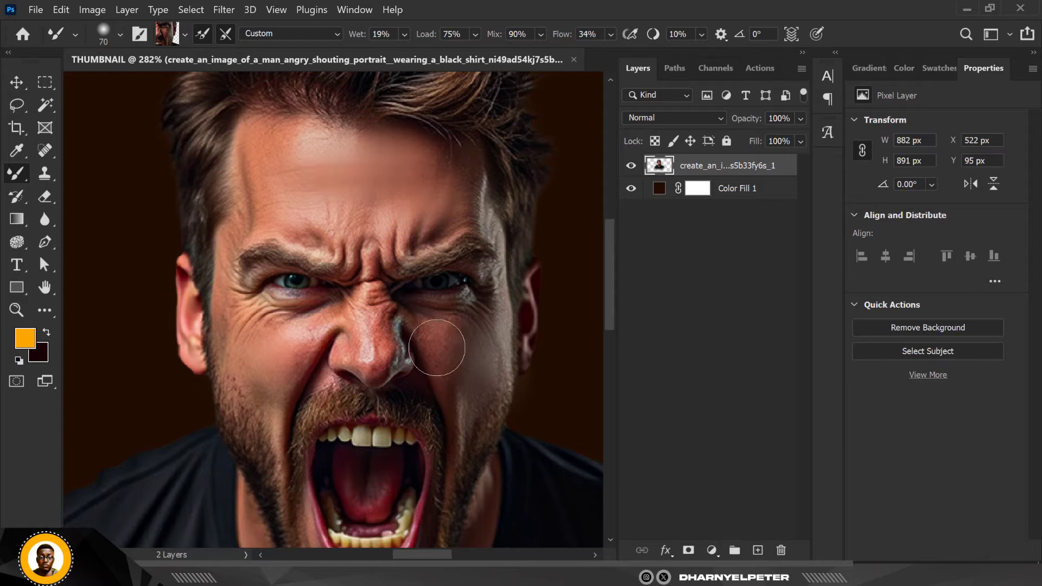
Reduce the Mixer Brush to size 45 and Flow 11%, and soften the skin along the nose and around the brows
{"action": "scroll", "coordinate": [437, 347], "scroll_direction": "down", "scroll_amount": 5}
{"action": "scroll", "coordinate": [392, 301], "scroll_direction": "up", "scroll_amount": 5}
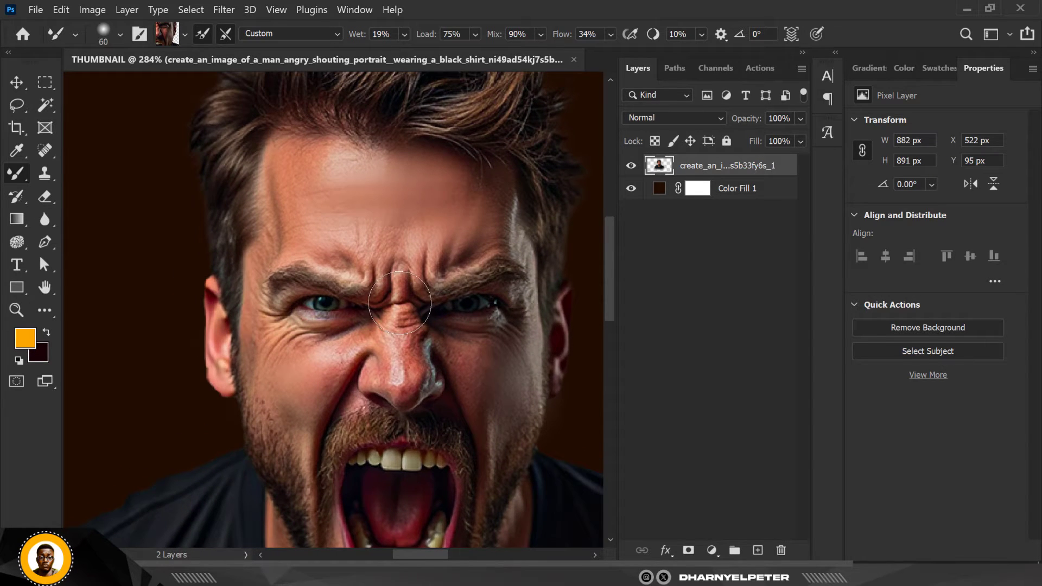
{"action": "key", "text": "bracketleft"}
{"action": "key", "text": "bracketleft"}
{"action": "key", "text": "bracketleft"}
{"action": "left_click", "coordinate": [610, 35]}
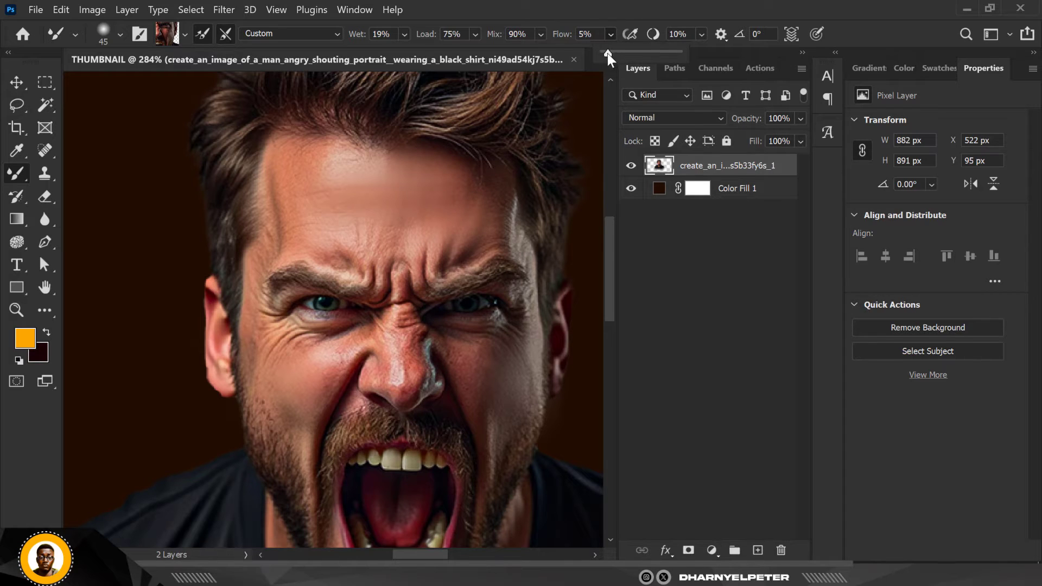
{"action": "left_click_drag", "start_coordinate": [607, 53], "coordinate": [611, 54]}
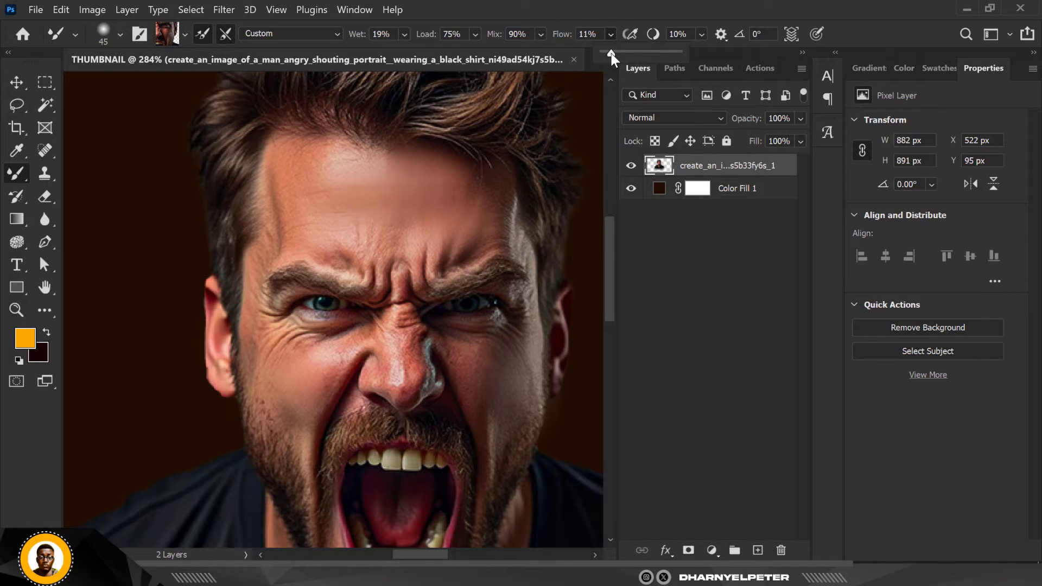
{"action": "left_click", "coordinate": [394, 265], "text": "alt"}
{"action": "mouse_move", "coordinate": [397, 299]}
{"action": "left_mouse_down"}
{"action": "mouse_move", "coordinate": [391, 339]}
{"action": "mouse_move", "coordinate": [403, 349]}
{"action": "mouse_move", "coordinate": [404, 383]}
{"action": "mouse_move", "coordinate": [398, 371]}
{"action": "left_mouse_up"}
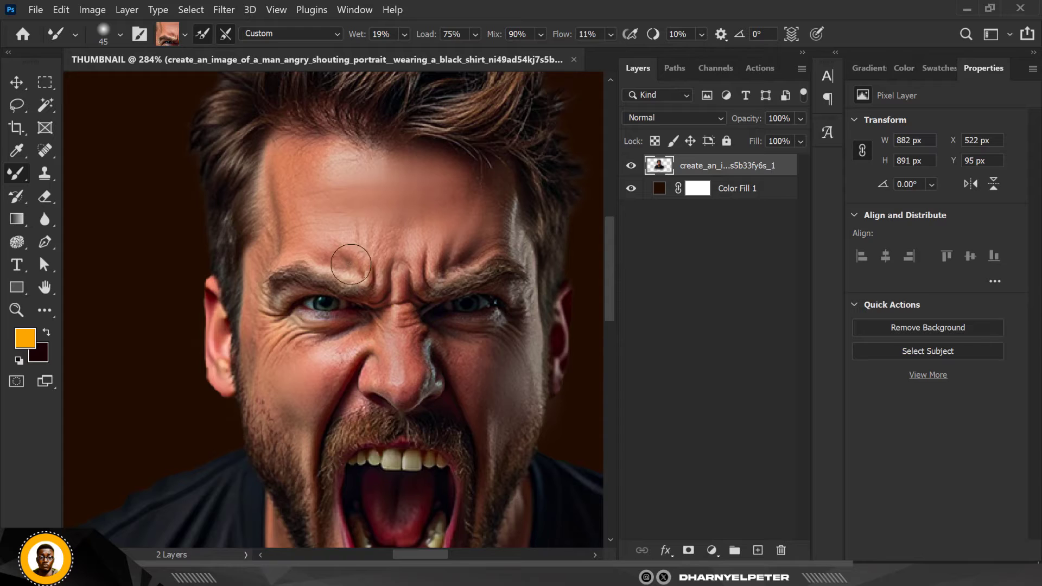
{"action": "mouse_move", "coordinate": [368, 264]}
{"action": "left_mouse_down"}
{"action": "mouse_move", "coordinate": [446, 269]}
{"action": "mouse_move", "coordinate": [502, 246]}
{"action": "left_mouse_up"}
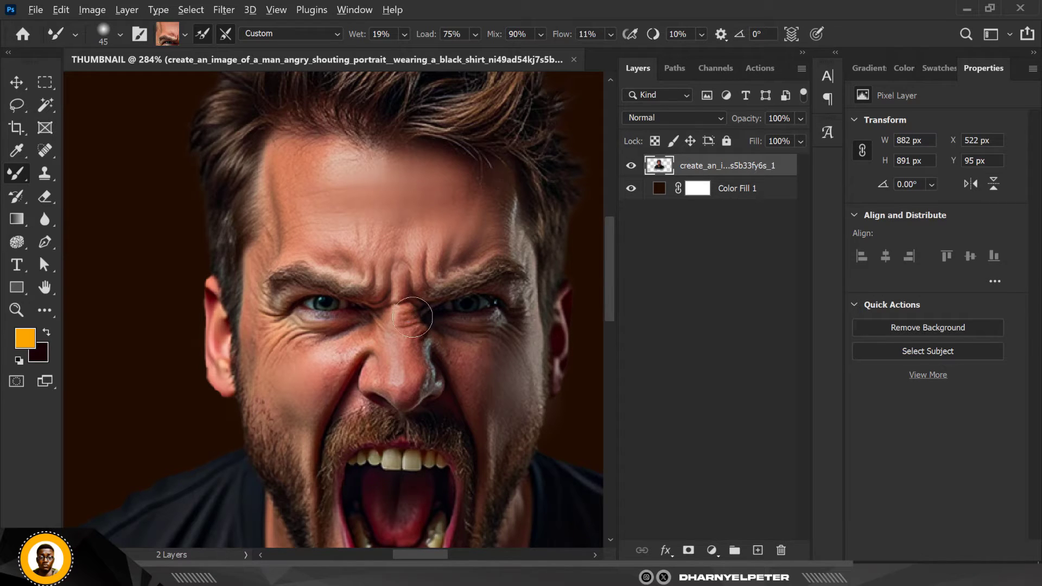
{"action": "left_click_drag", "start_coordinate": [418, 358], "coordinate": [418, 374]}
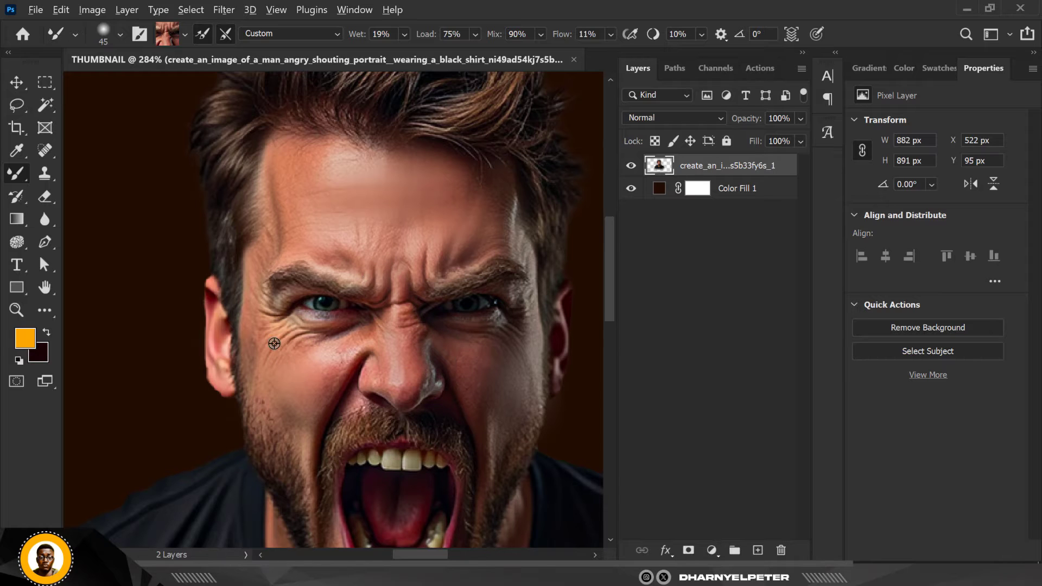
Smooth the skin beneath both eyes and over the upper cheeks with the Mixer Brush, sampling adjacent skin
{"action": "left_click", "coordinate": [255, 328], "text": "alt"}
{"action": "mouse_move", "coordinate": [275, 353]}
{"action": "left_mouse_down"}
{"action": "mouse_move", "coordinate": [292, 342]}
{"action": "mouse_move", "coordinate": [285, 348]}
{"action": "left_mouse_up"}
{"action": "left_click", "coordinate": [476, 336], "text": "alt"}
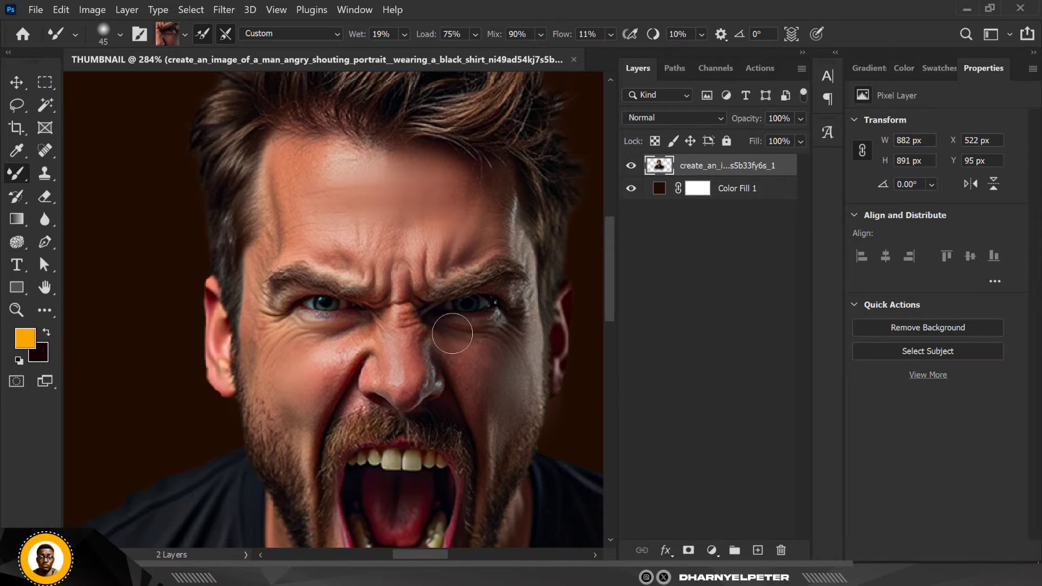
{"action": "scroll", "coordinate": [412, 400], "scroll_direction": "down", "scroll_amount": 4}
{"action": "left_click", "coordinate": [311, 376], "text": "alt"}
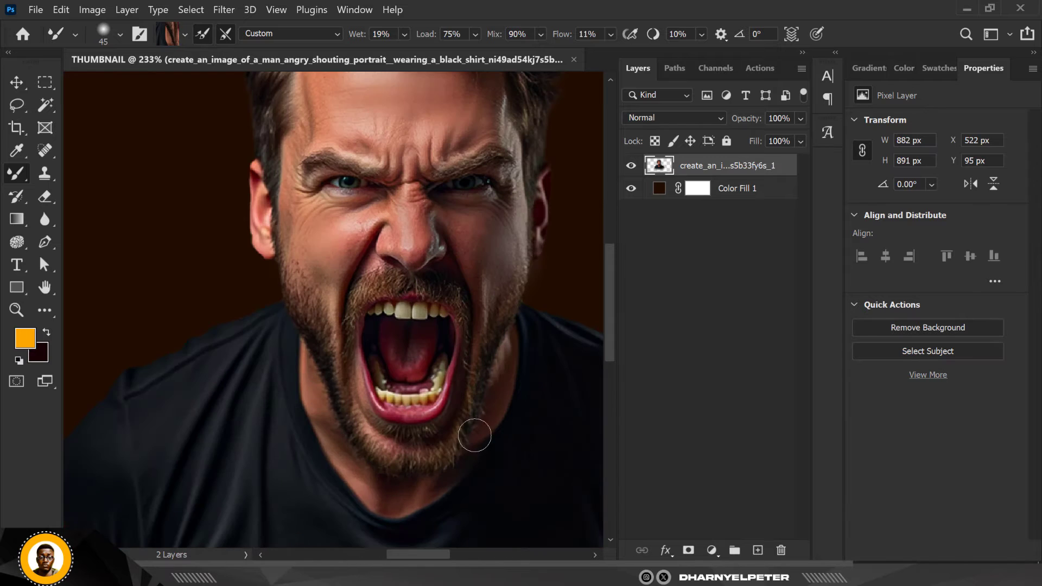
Touch up the forehead skin below the hairline and above the inner eyebrow with the Mixer Brush
{"action": "scroll", "coordinate": [432, 417], "scroll_direction": "down", "scroll_amount": 2}
{"action": "scroll", "coordinate": [418, 398], "scroll_direction": "down", "scroll_amount": 2}
{"action": "scroll", "coordinate": [369, 190], "scroll_direction": "up", "scroll_amount": 5}
{"action": "left_click", "coordinate": [410, 162], "text": "alt"}
{"action": "left_click_drag", "start_coordinate": [409, 162], "coordinate": [444, 176]}
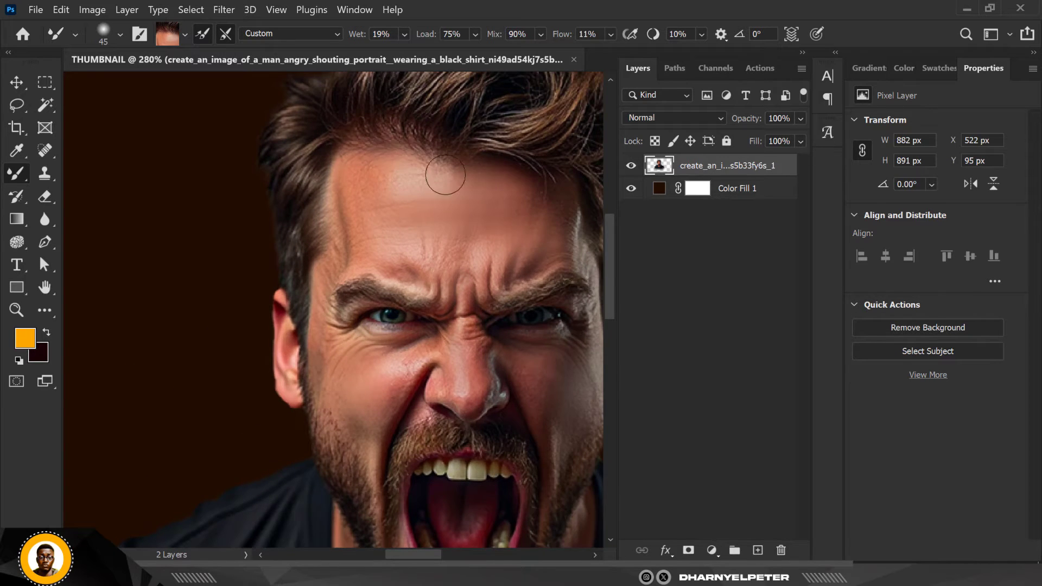
{"action": "scroll", "coordinate": [312, 238], "scroll_direction": "down", "scroll_amount": 2}
{"action": "left_click", "coordinate": [312, 239], "text": "alt"}
{"action": "scroll", "coordinate": [315, 250], "scroll_direction": "down", "scroll_amount": 4}
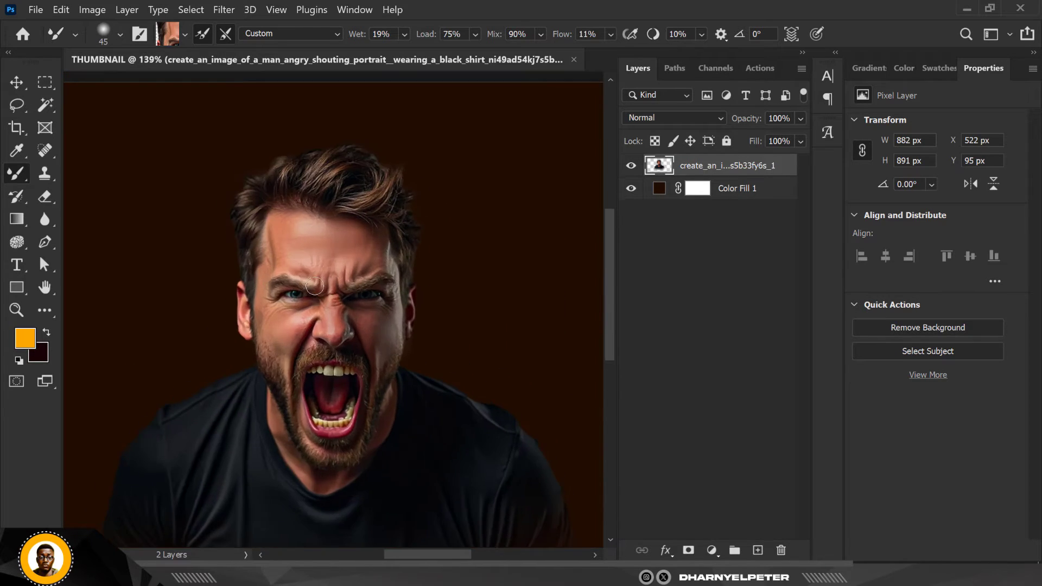
{"action": "scroll", "coordinate": [311, 277], "scroll_direction": "up", "scroll_amount": 5}
{"action": "left_click", "coordinate": [312, 278], "text": "alt"}
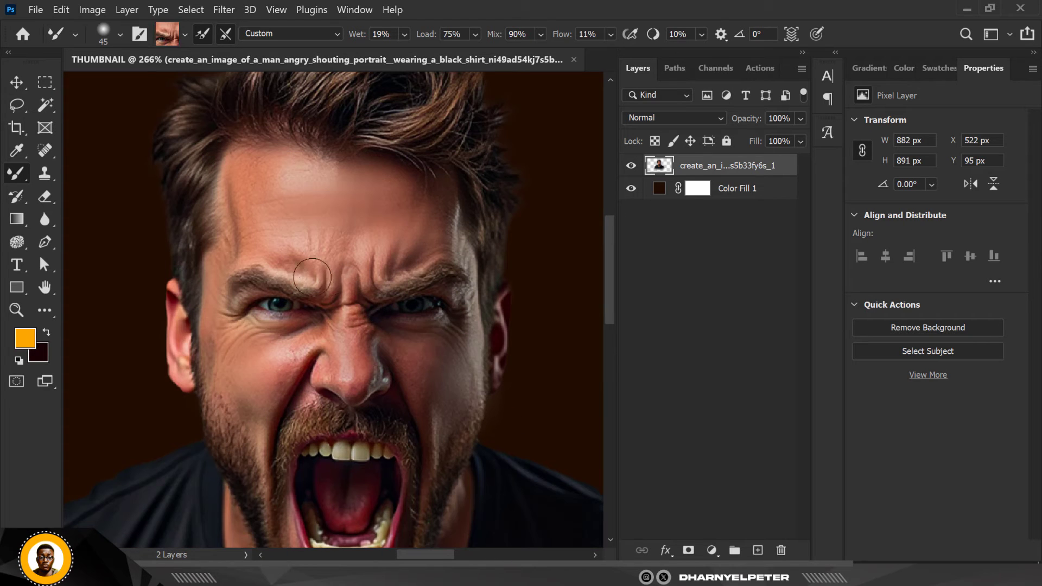
Convert the retouched man layer to a smart object
{"action": "left_click", "coordinate": [17, 83]}
{"action": "right_click", "coordinate": [773, 167]}
{"action": "left_click", "coordinate": [813, 198]}
{"action": "scroll", "coordinate": [318, 257], "scroll_direction": "down", "scroll_amount": 5}
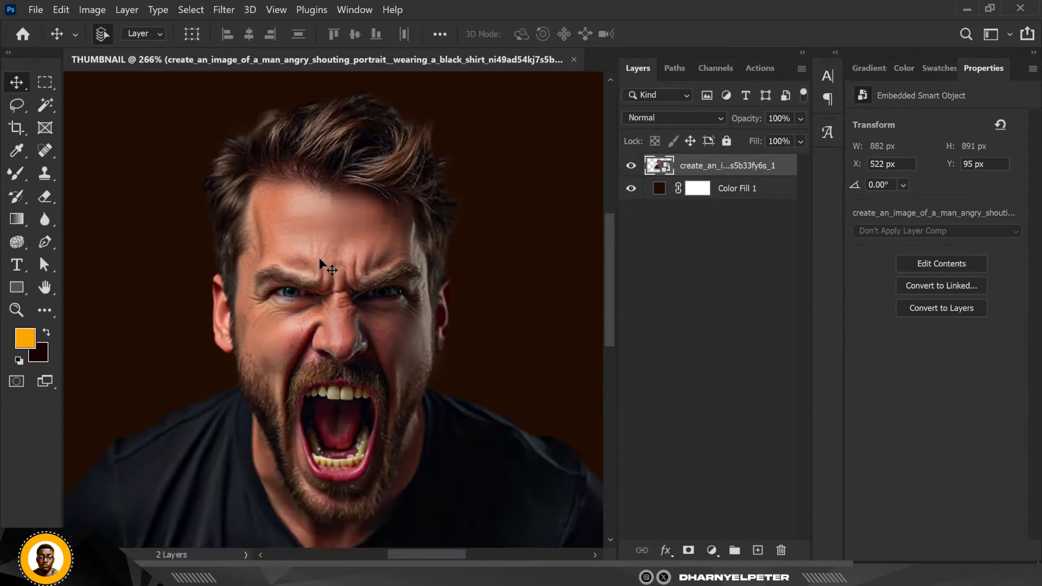
{"action": "scroll", "coordinate": [342, 220], "scroll_direction": "down", "scroll_amount": 2}
{"action": "scroll", "coordinate": [358, 305], "scroll_direction": "up", "scroll_amount": 1}
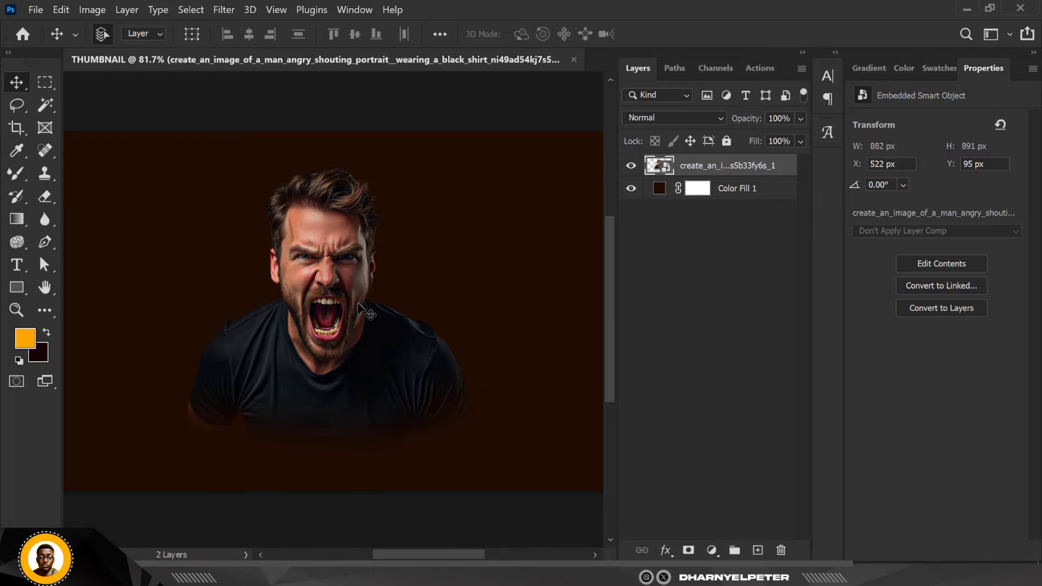
{"action": "scroll", "coordinate": [358, 306], "scroll_direction": "down", "scroll_amount": 2}
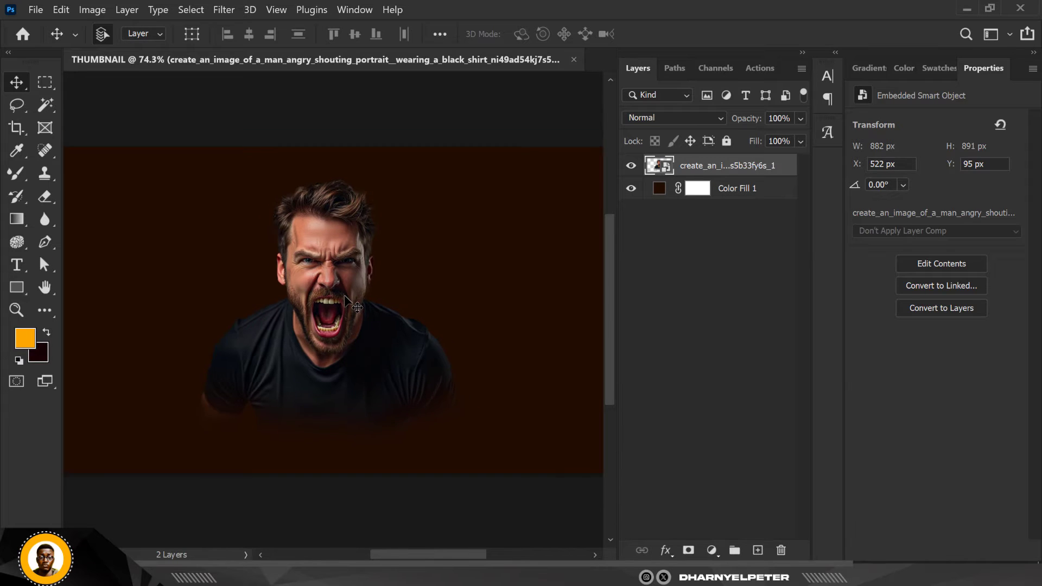
Paint an orange glow above the man's head on a new layer with a soft size 900 brush, and blend it as Screen
{"action": "left_click", "coordinate": [758, 550]}
{"action": "left_click", "coordinate": [15, 175]}
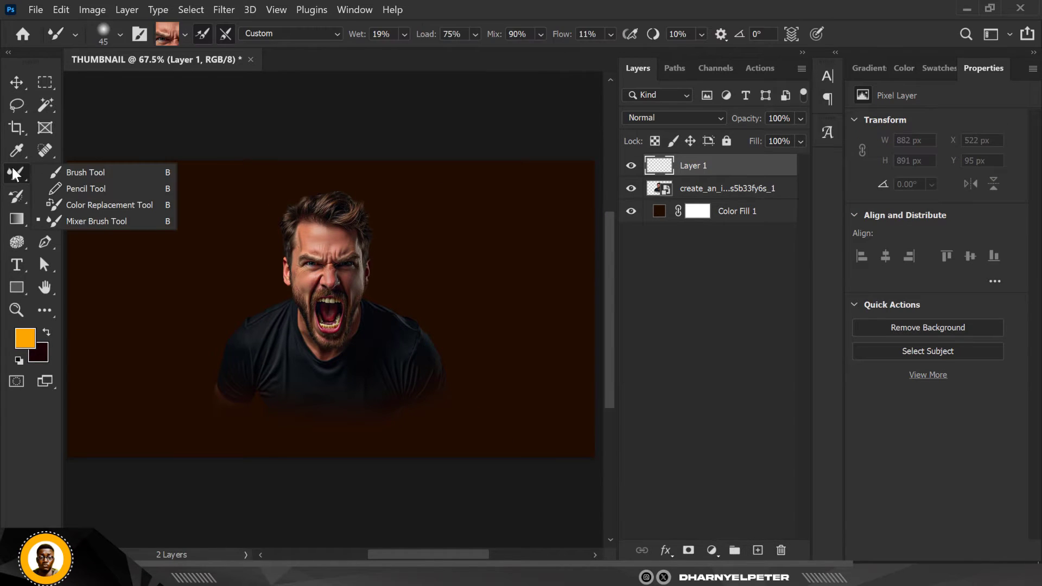
{"action": "left_click", "coordinate": [60, 167]}
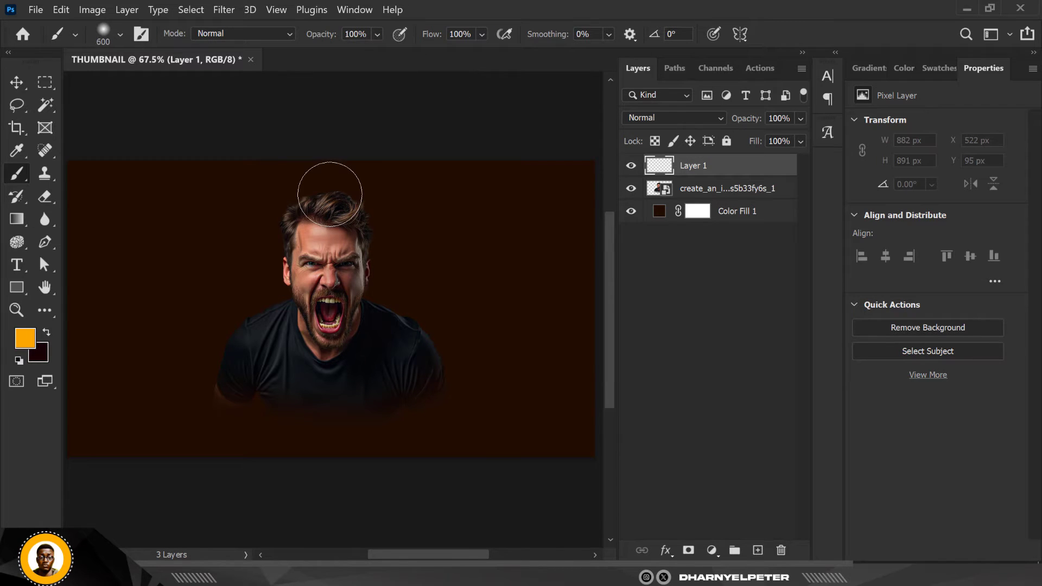
{"action": "key", "text": "bracketright"}
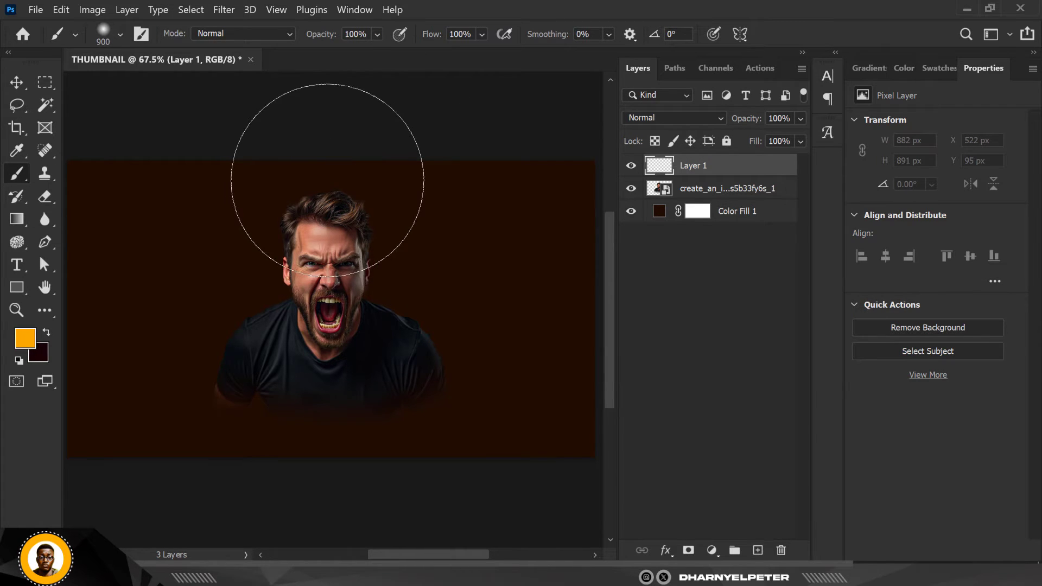
{"action": "left_click", "coordinate": [338, 181]}
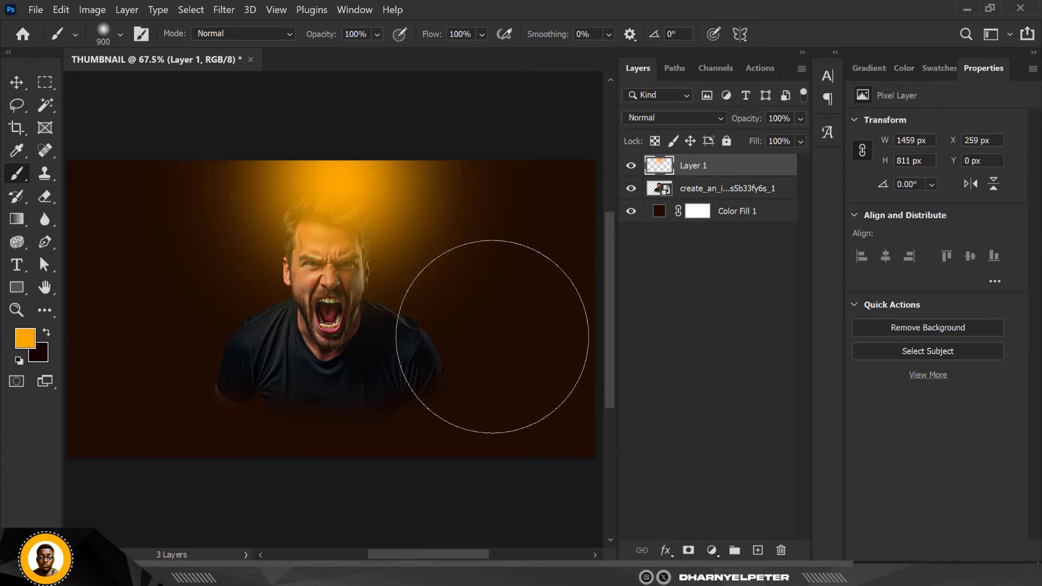
{"action": "left_click", "coordinate": [706, 115]}
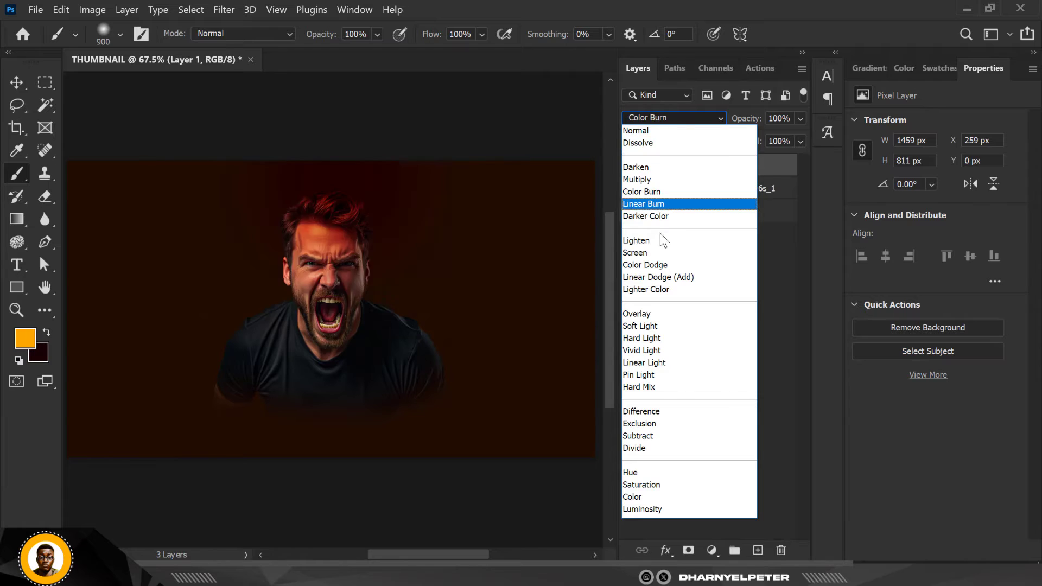
{"action": "left_click", "coordinate": [651, 251]}
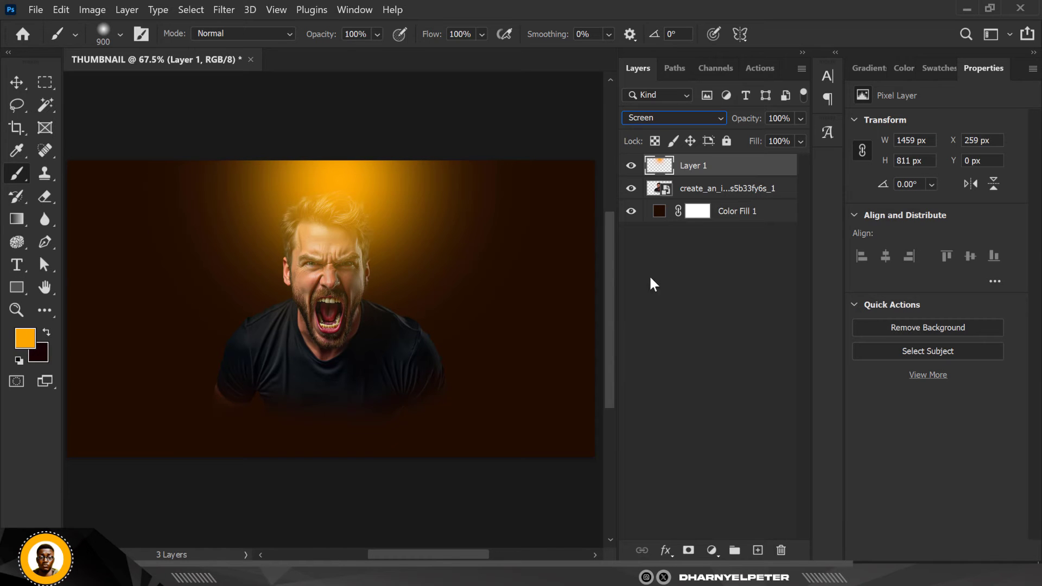
Move the man down to Y 144 px and raise the orange glow to Y -58 px
{"action": "left_click", "coordinate": [16, 82]}
{"action": "left_click", "coordinate": [399, 363]}
{"action": "left_click_drag", "start_coordinate": [399, 362], "coordinate": [395, 376]}
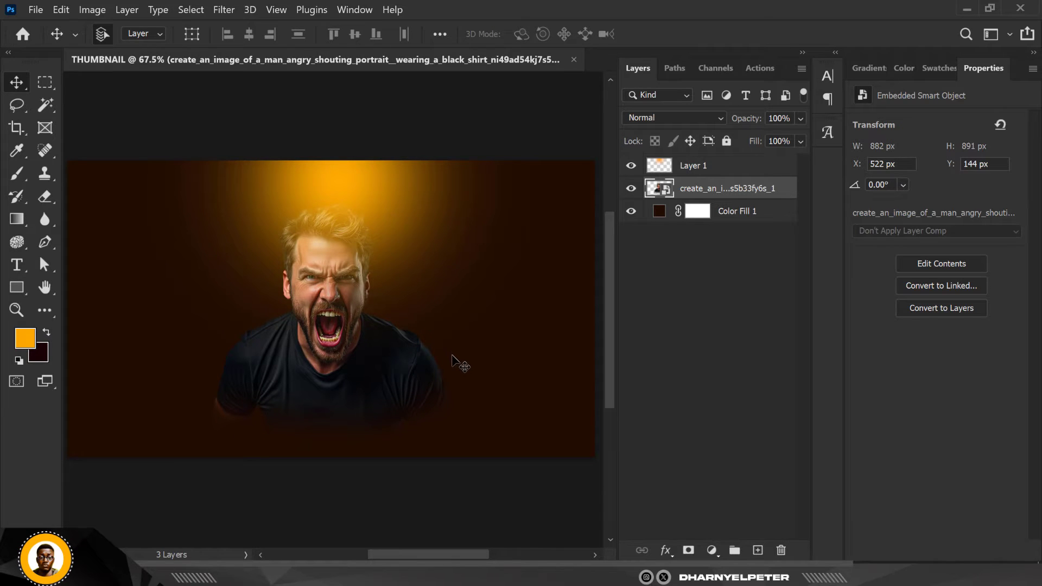
{"action": "mouse_move", "coordinate": [365, 224]}
{"action": "left_mouse_down"}
{"action": "mouse_move", "coordinate": [366, 200]}
{"action": "mouse_move", "coordinate": [365, 212]}
{"action": "left_mouse_up"}
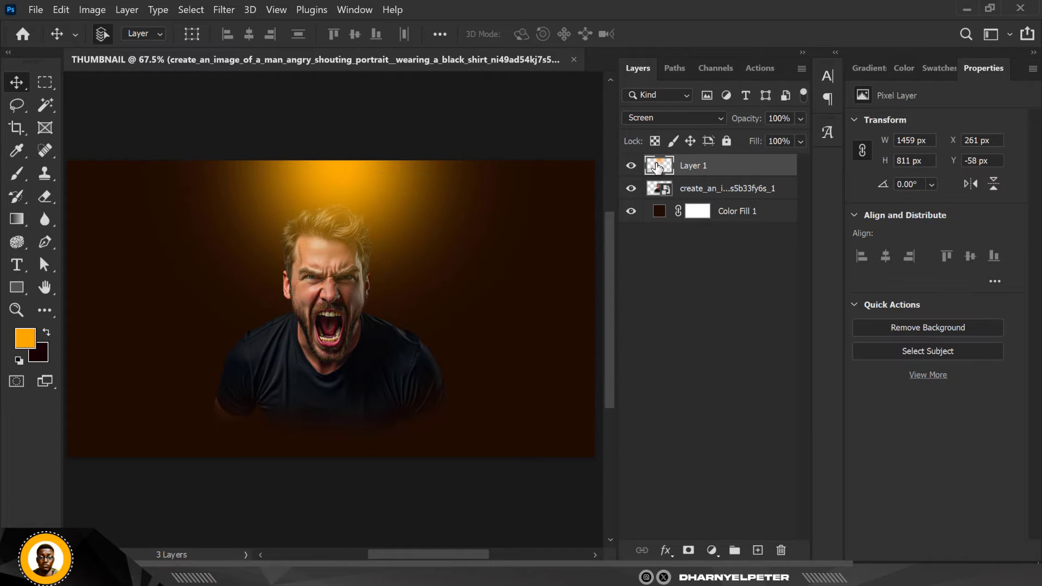
Set the glow layer's blend mode to Linear Dodge (Add) and raise it to Y -118 px
{"action": "left_click", "coordinate": [699, 118]}
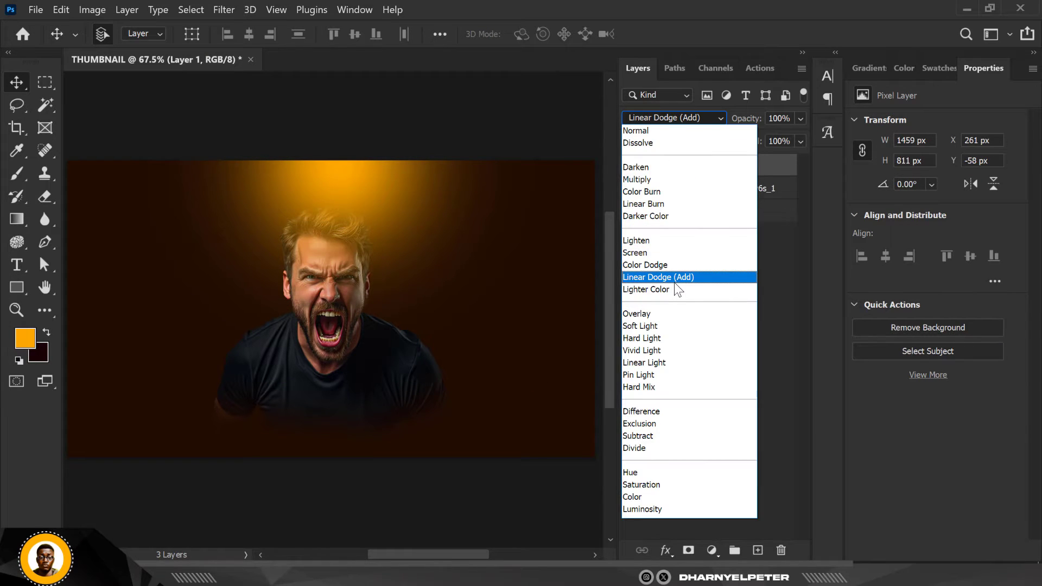
{"action": "left_click", "coordinate": [674, 282]}
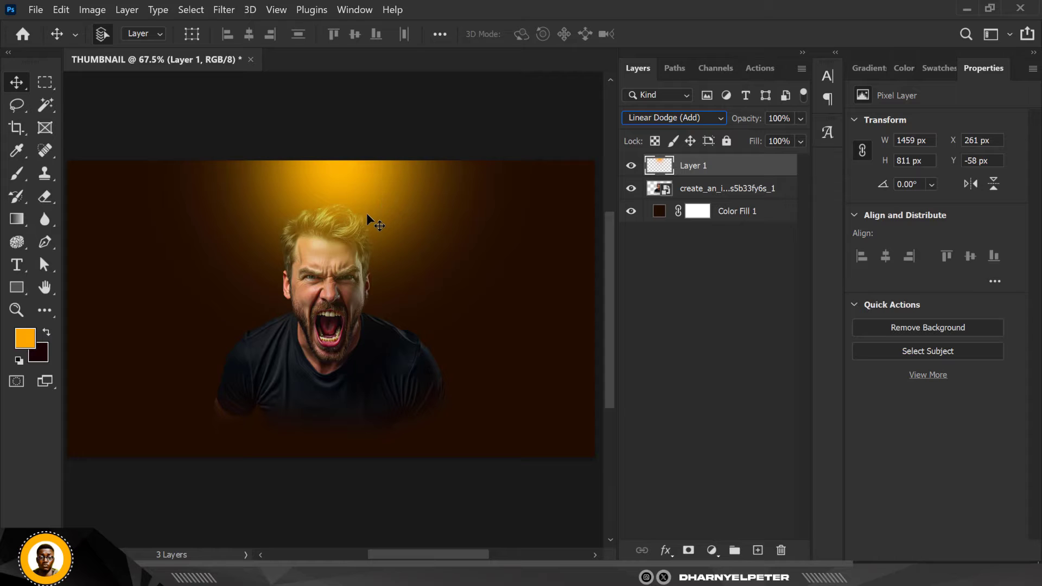
{"action": "left_click_drag", "start_coordinate": [367, 214], "coordinate": [371, 192]}
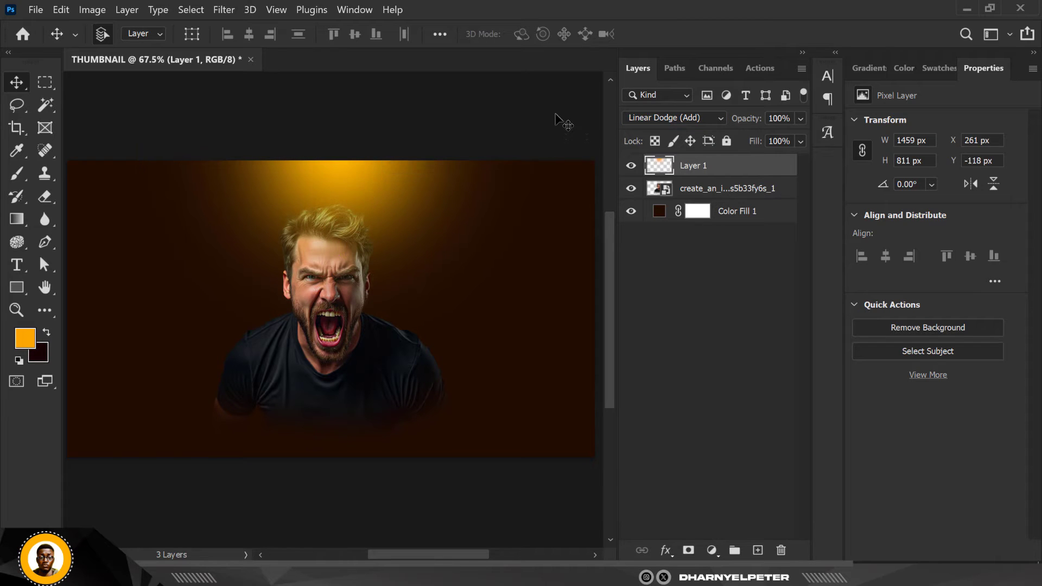
Duplicate the orange glow onto the canvas's right edge and rotate the copy about 64 degrees
{"action": "scroll", "coordinate": [409, 193], "scroll_direction": "down", "scroll_amount": 2}
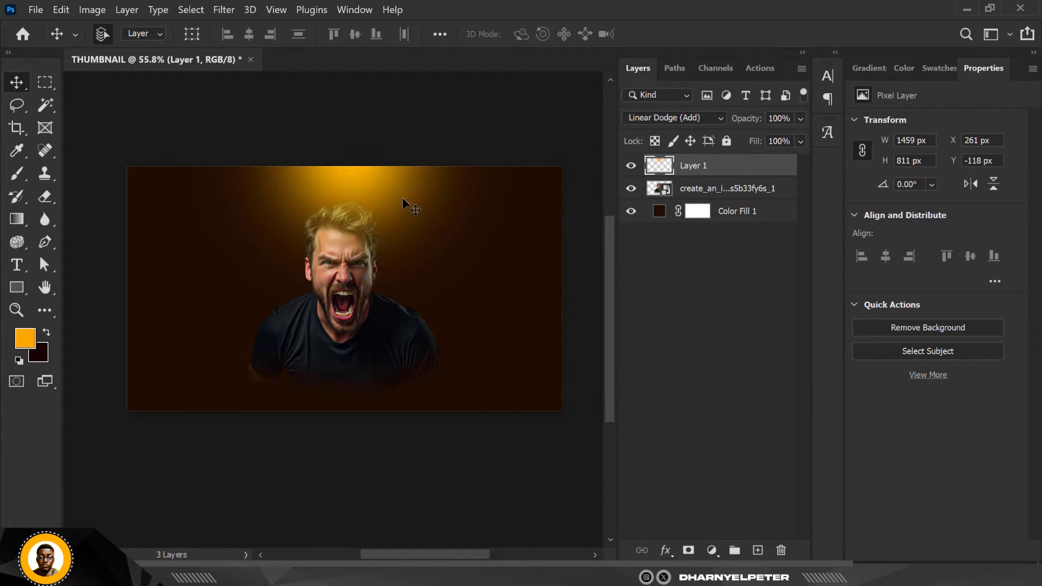
{"action": "left_click_drag", "start_coordinate": [453, 220], "coordinate": [565, 312]}
{"action": "key", "text": "ctrl+t"}
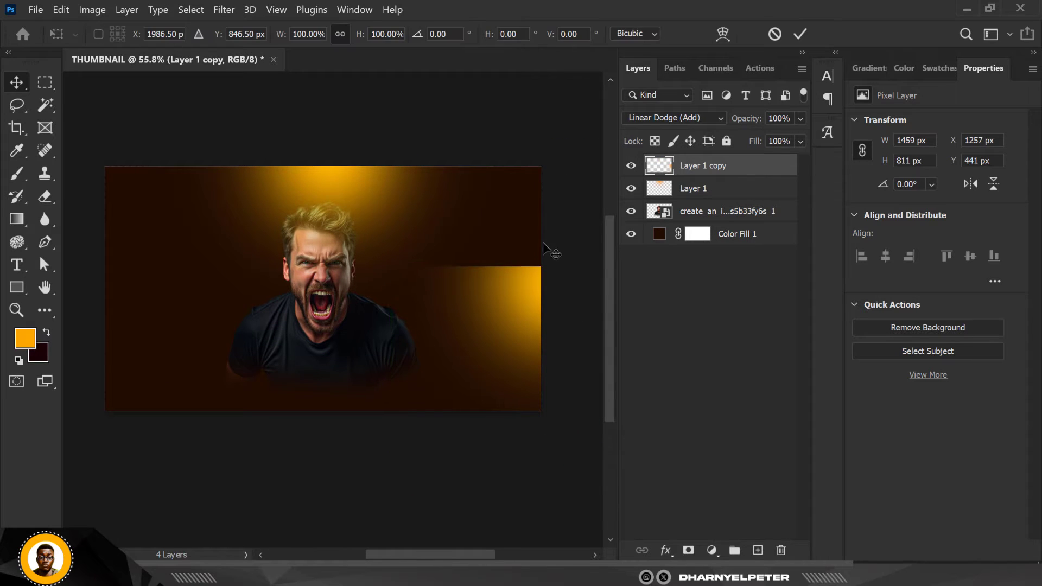
{"action": "left_click_drag", "start_coordinate": [570, 237], "coordinate": [551, 344]}
{"action": "key", "text": "Return"}
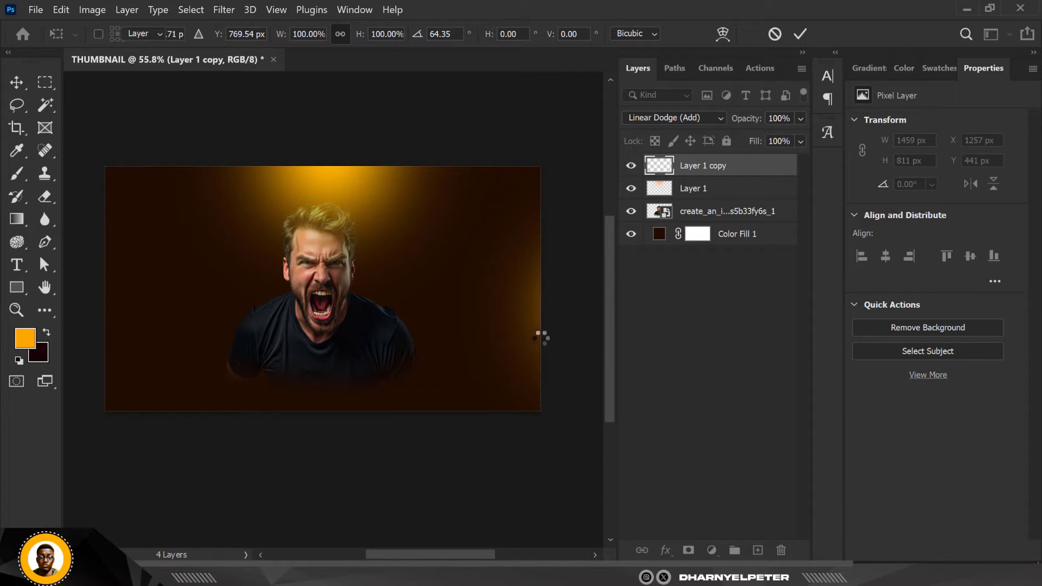
Shift the copied glow inward to X 1476 px, Y -116 px and set its blend mode to Normal
{"action": "scroll", "coordinate": [541, 337], "scroll_direction": "down", "scroll_amount": 1}
{"action": "mouse_move", "coordinate": [536, 339]}
{"action": "left_mouse_down"}
{"action": "mouse_move", "coordinate": [536, 323]}
{"action": "mouse_move", "coordinate": [511, 318]}
{"action": "left_mouse_up"}
{"action": "key", "text": "shift+alt+n"}
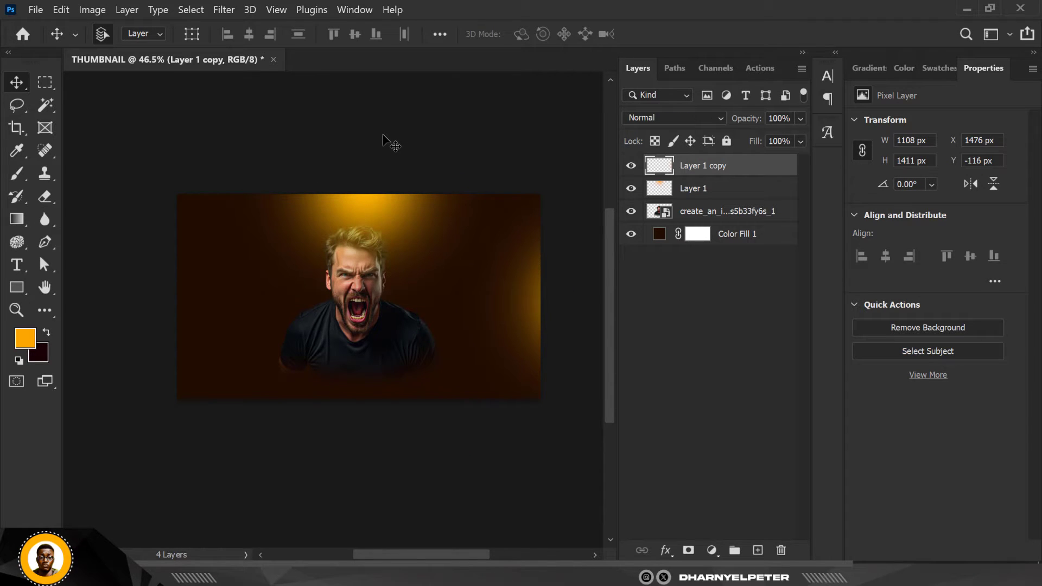
{"action": "left_click", "coordinate": [389, 142]}
{"action": "scroll", "coordinate": [390, 142], "scroll_direction": "up", "scroll_amount": 2}
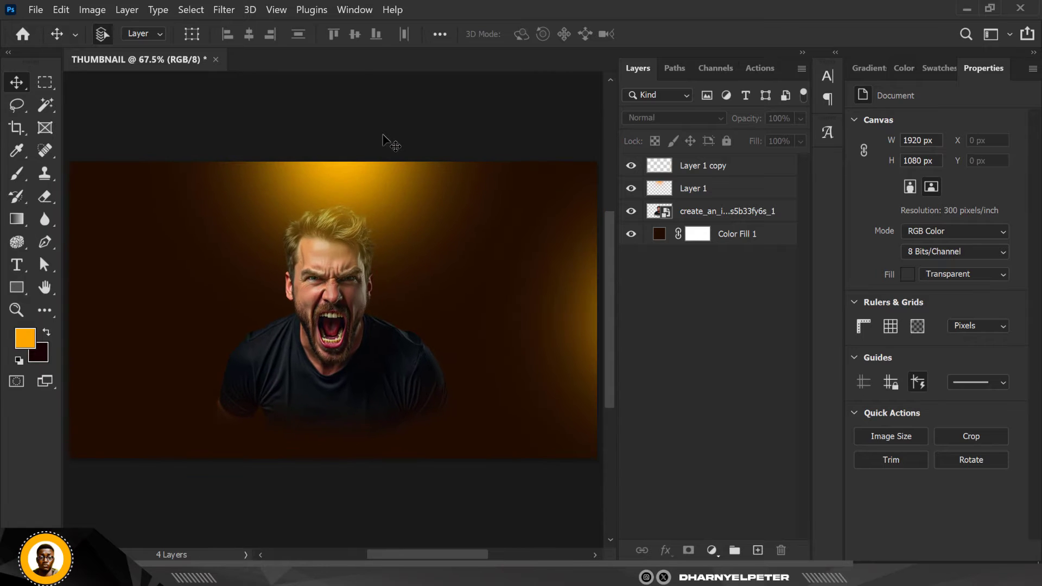
Hide both orange glow layers
{"action": "left_click", "coordinate": [359, 175]}
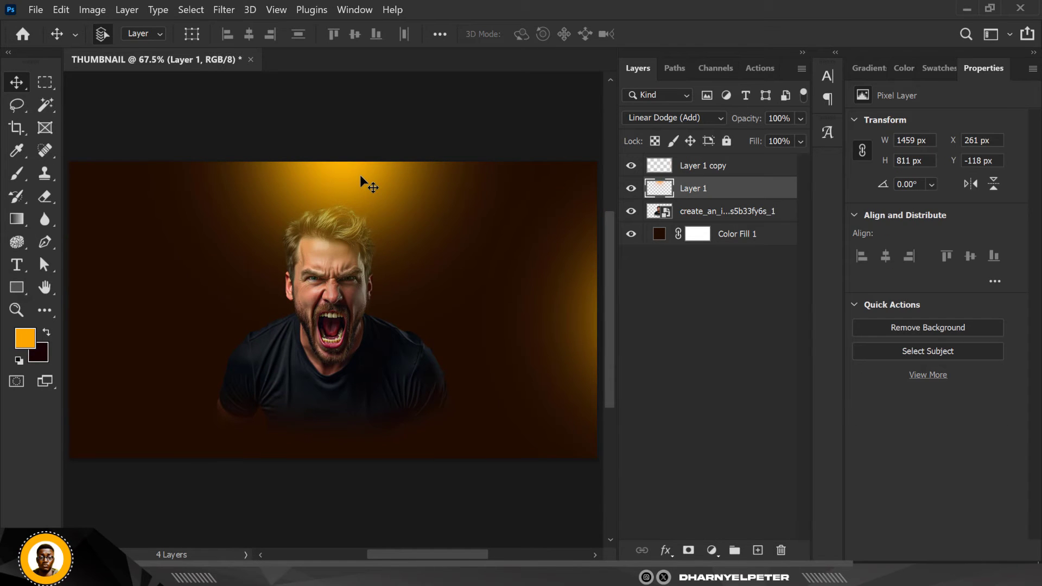
{"action": "left_click", "coordinate": [633, 189]}
{"action": "left_click", "coordinate": [630, 165]}
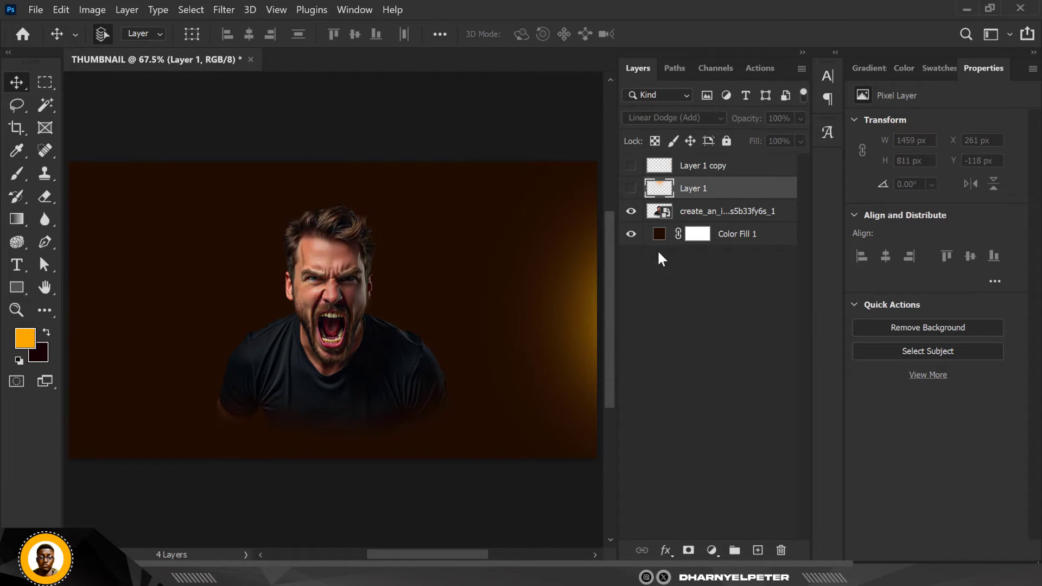
Add an Exposure adjustment above the man layer and clip it to him
{"action": "left_click", "coordinate": [696, 213]}
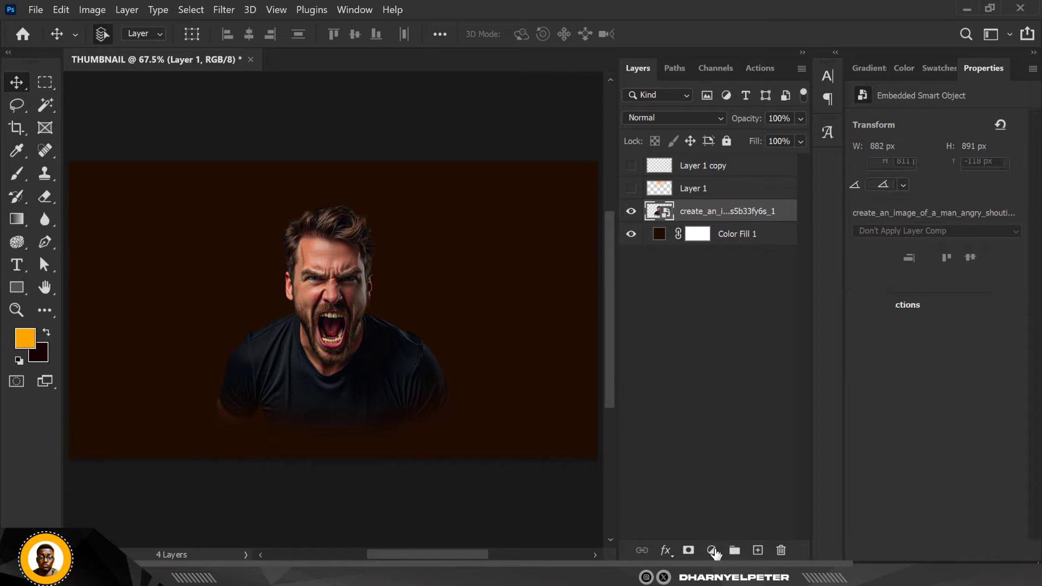
{"action": "left_click", "coordinate": [711, 550]}
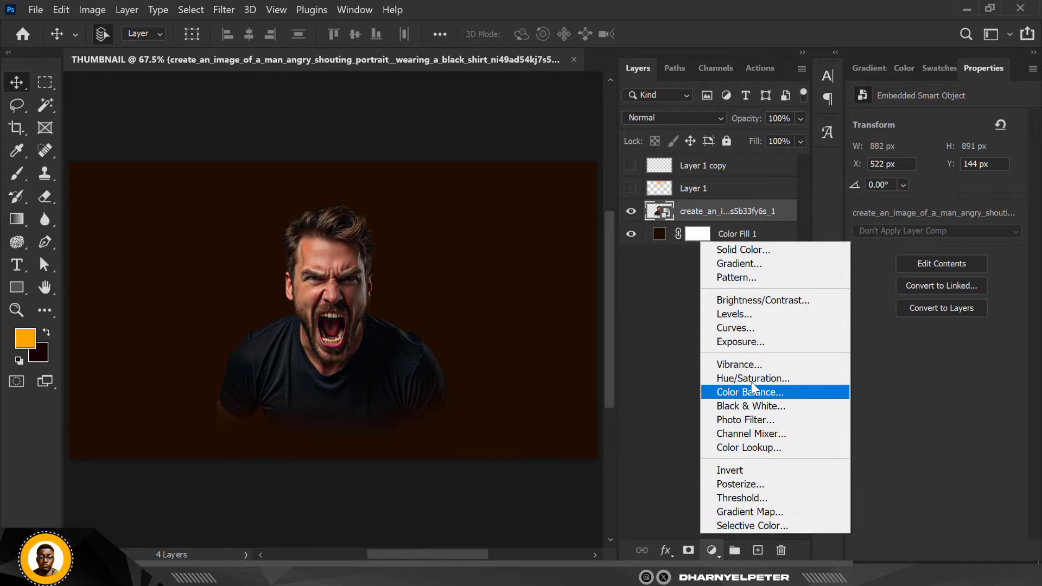
{"action": "left_click", "coordinate": [737, 344]}
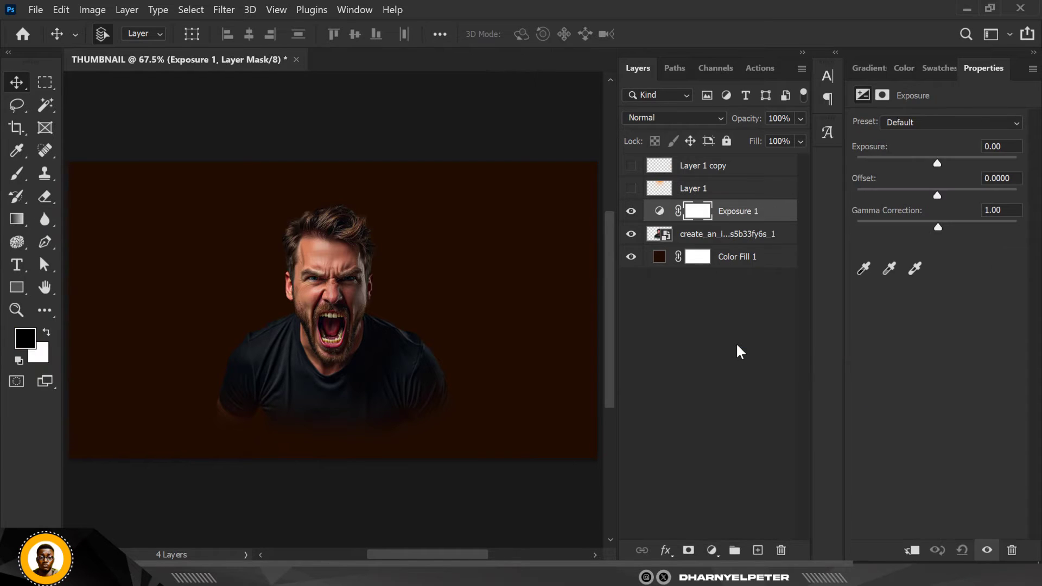
{"action": "right_click", "coordinate": [770, 215]}
{"action": "left_click", "coordinate": [827, 313]}
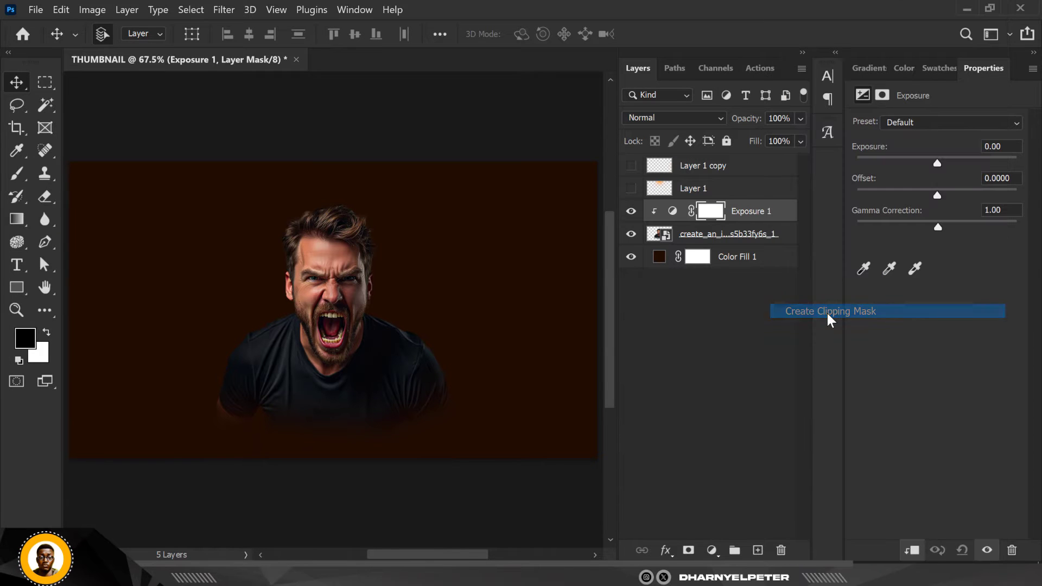
Darken the man by lowering the adjustment's Exposure to -2.27, keeping Gamma Correction at 1.00
{"action": "scroll", "coordinate": [426, 262], "scroll_direction": "down", "scroll_amount": 4}
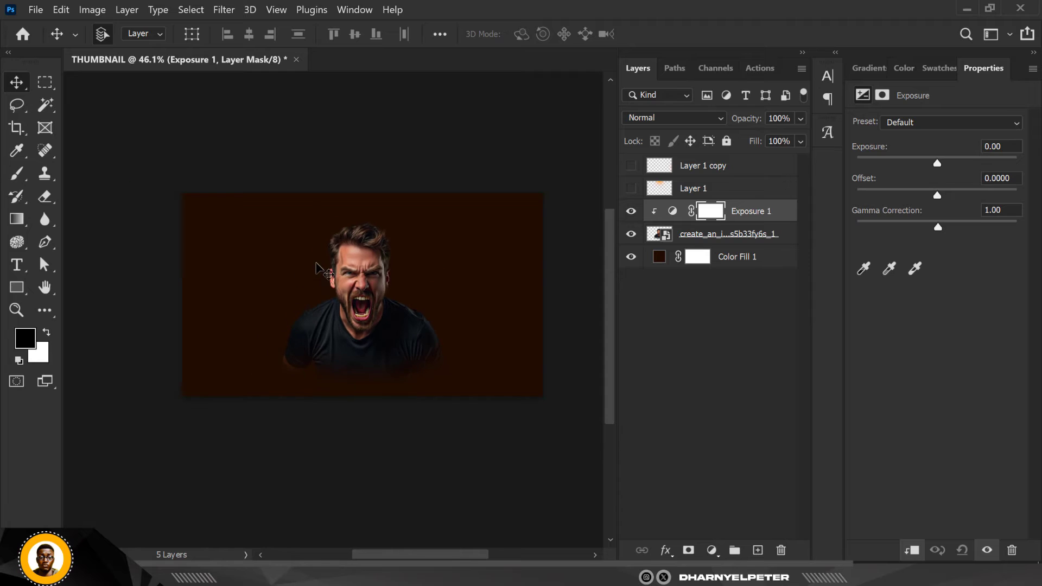
{"action": "scroll", "coordinate": [320, 268], "scroll_direction": "up", "scroll_amount": 8}
{"action": "scroll", "coordinate": [200, 260], "scroll_direction": "down", "scroll_amount": 4}
{"action": "scroll", "coordinate": [304, 286], "scroll_direction": "up", "scroll_amount": 2}
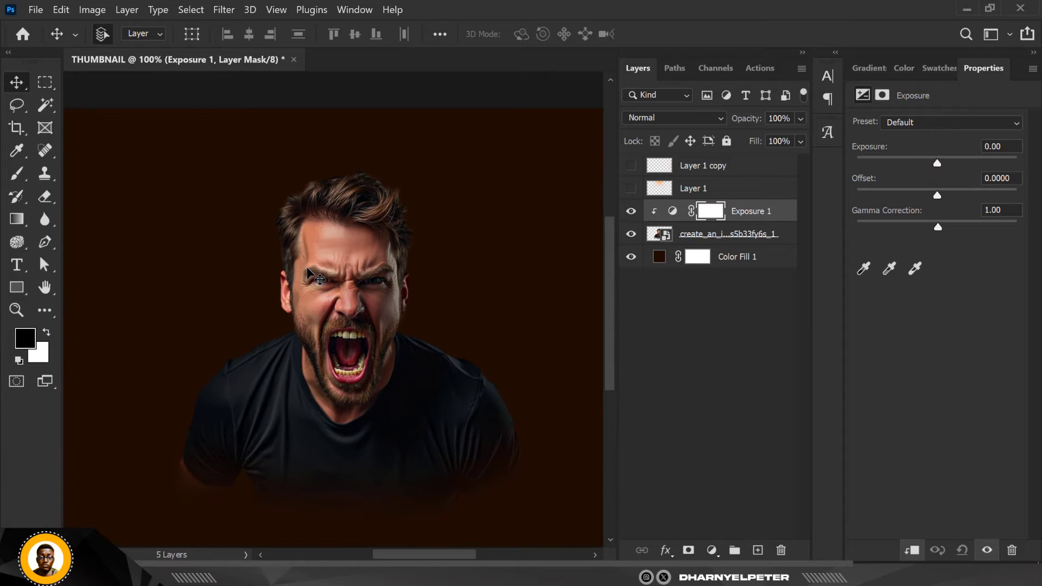
{"action": "left_click_drag", "start_coordinate": [936, 163], "coordinate": [894, 164]}
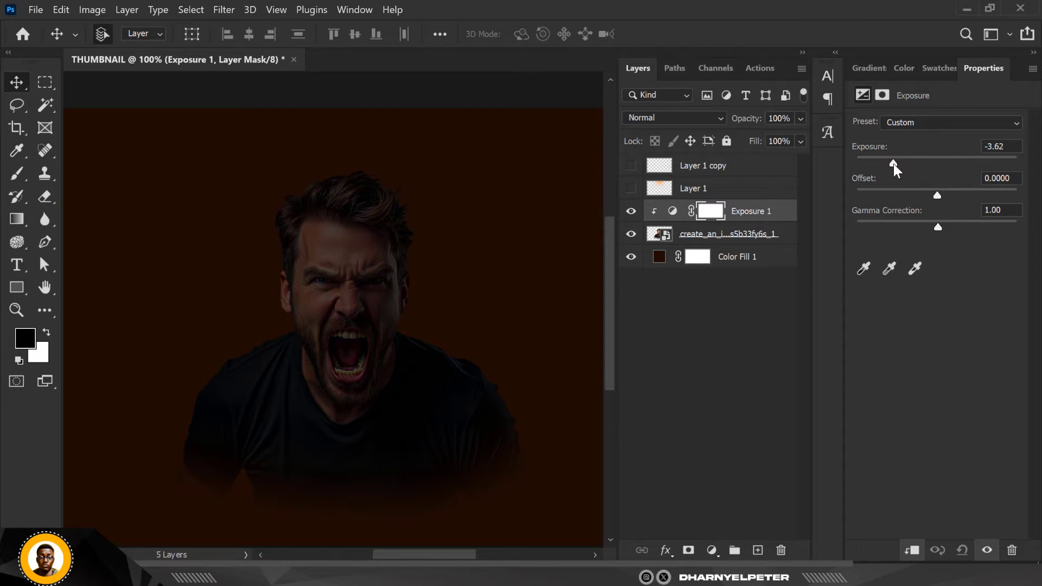
{"action": "left_click_drag", "start_coordinate": [936, 226], "coordinate": [936, 225]}
{"action": "left_click_drag", "start_coordinate": [893, 163], "coordinate": [907, 164]}
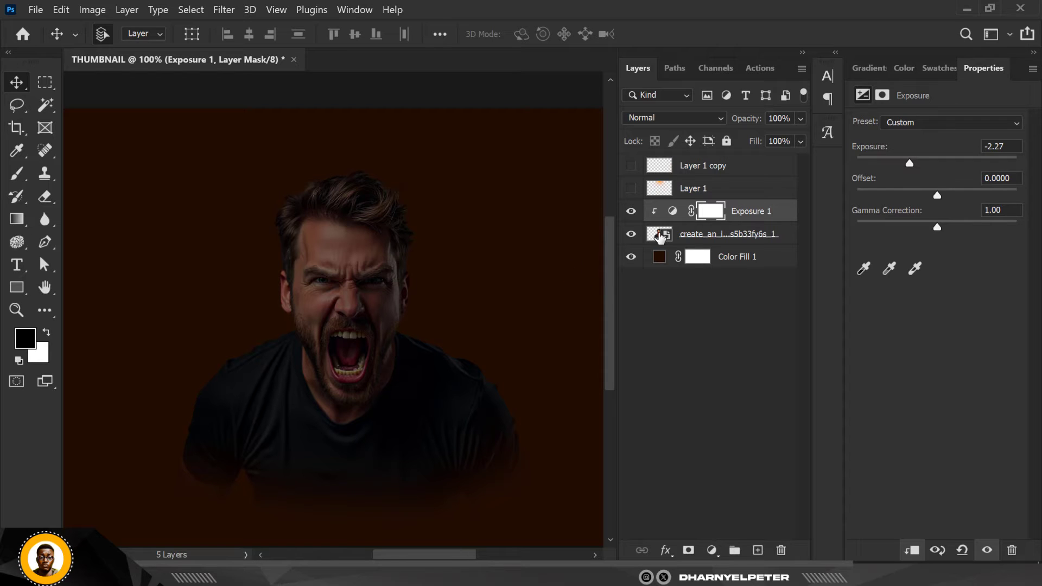
Paint black on the Exposure mask along the man's shoulders, hair and head edges with a soft brush sized 150 to 175
{"action": "left_click", "coordinate": [714, 216]}
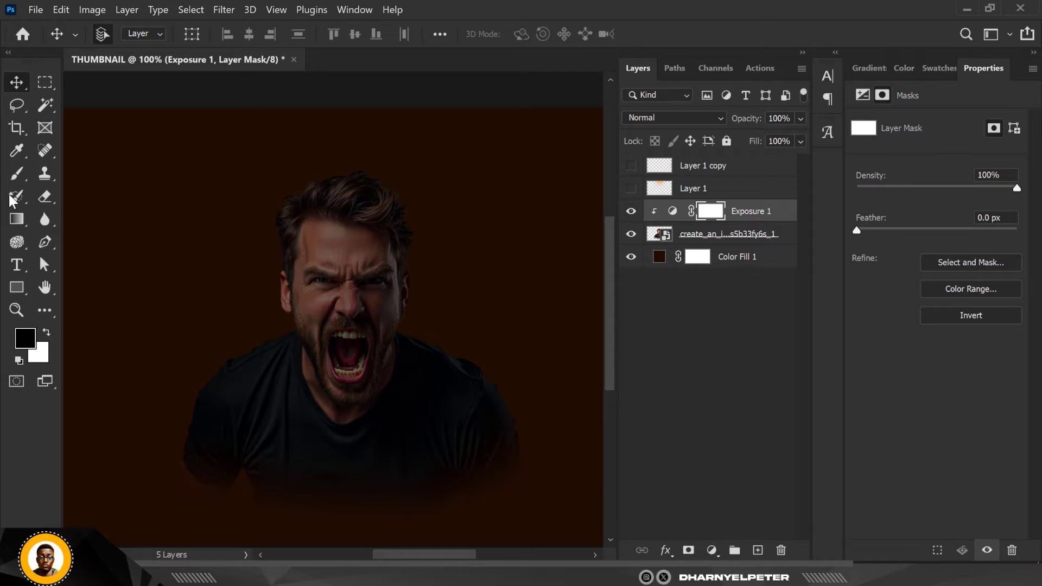
{"action": "left_click", "coordinate": [14, 174]}
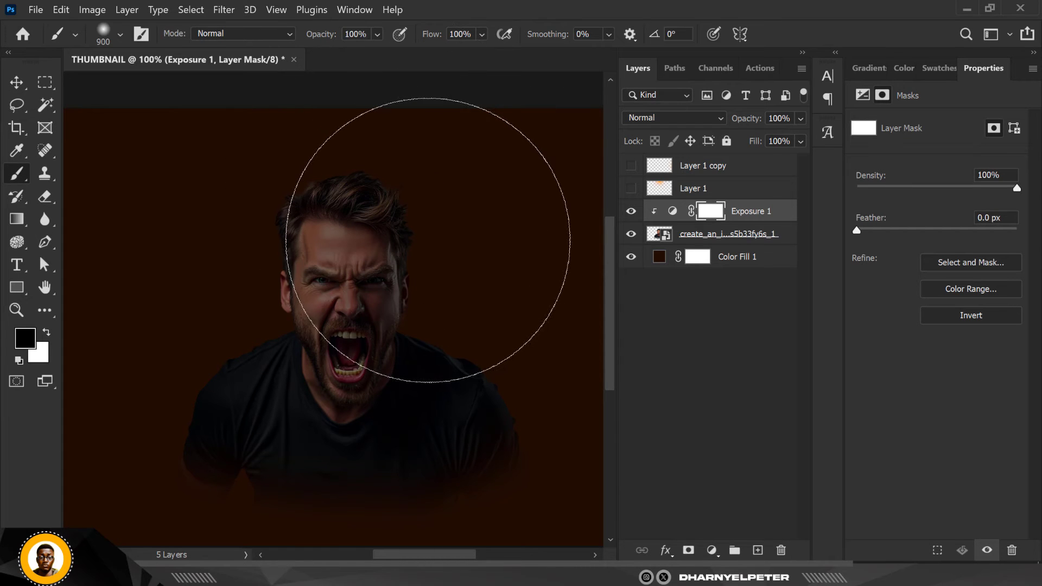
{"action": "key", "text": "bracketleft"}
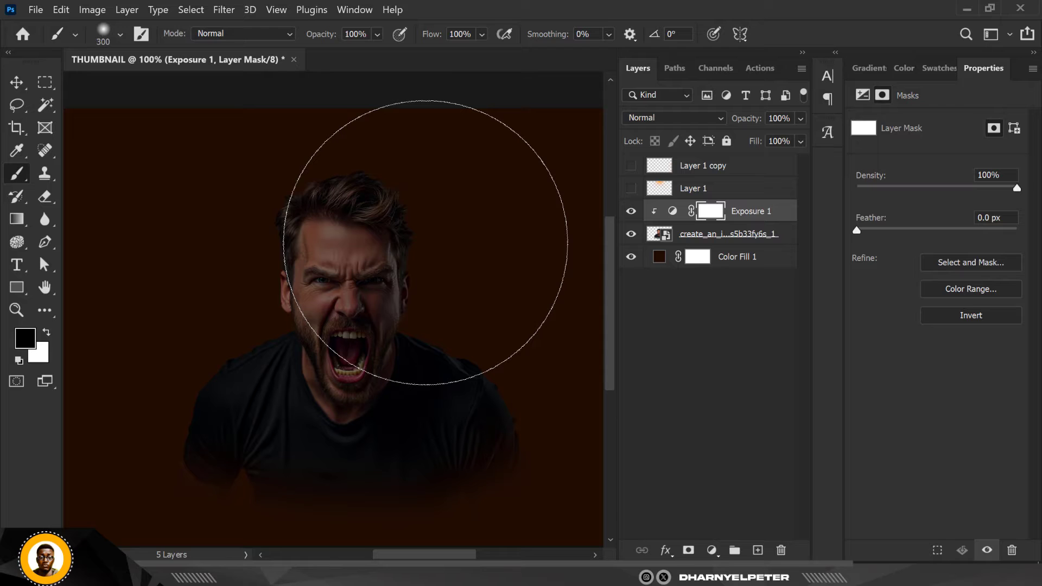
{"action": "key", "text": "bracketleft"}
{"action": "key", "text": "bracketleft"}
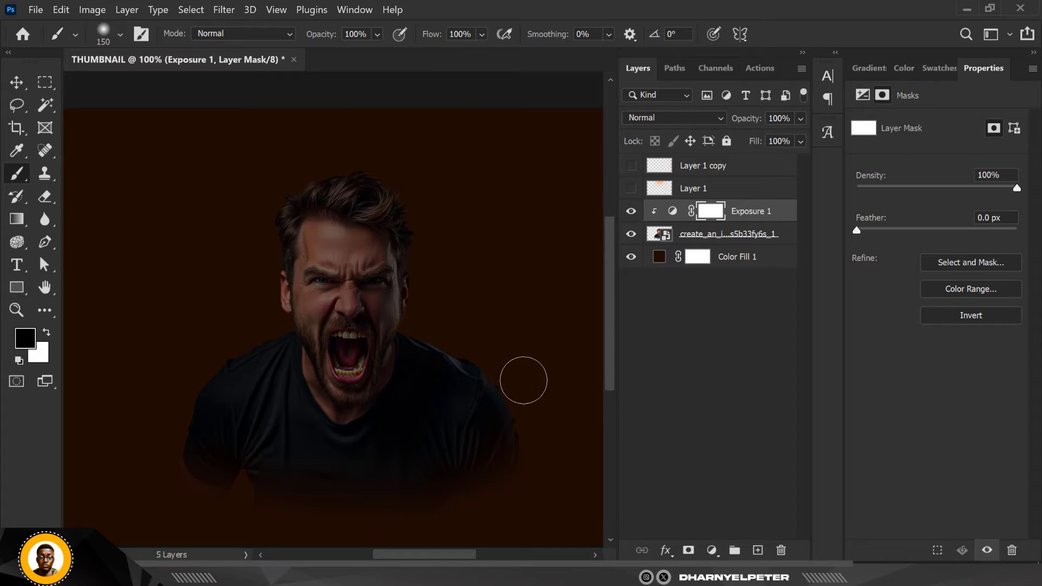
{"action": "mouse_move", "coordinate": [531, 396]}
{"action": "left_mouse_down"}
{"action": "mouse_move", "coordinate": [535, 418]}
{"action": "mouse_move", "coordinate": [444, 295]}
{"action": "mouse_move", "coordinate": [454, 340]}
{"action": "left_mouse_up"}
{"action": "mouse_move", "coordinate": [421, 309]}
{"action": "left_mouse_down"}
{"action": "mouse_move", "coordinate": [432, 205]}
{"action": "mouse_move", "coordinate": [429, 221]}
{"action": "mouse_move", "coordinate": [444, 239]}
{"action": "mouse_move", "coordinate": [421, 193]}
{"action": "mouse_move", "coordinate": [384, 163]}
{"action": "mouse_move", "coordinate": [211, 156]}
{"action": "mouse_move", "coordinate": [311, 158]}
{"action": "mouse_move", "coordinate": [253, 221]}
{"action": "mouse_move", "coordinate": [276, 181]}
{"action": "mouse_move", "coordinate": [397, 154]}
{"action": "mouse_move", "coordinate": [269, 201]}
{"action": "mouse_move", "coordinate": [252, 303]}
{"action": "mouse_move", "coordinate": [263, 327]}
{"action": "mouse_move", "coordinate": [201, 358]}
{"action": "mouse_move", "coordinate": [166, 448]}
{"action": "mouse_move", "coordinate": [117, 488]}
{"action": "left_mouse_up"}
{"action": "key", "text": "bracketright"}
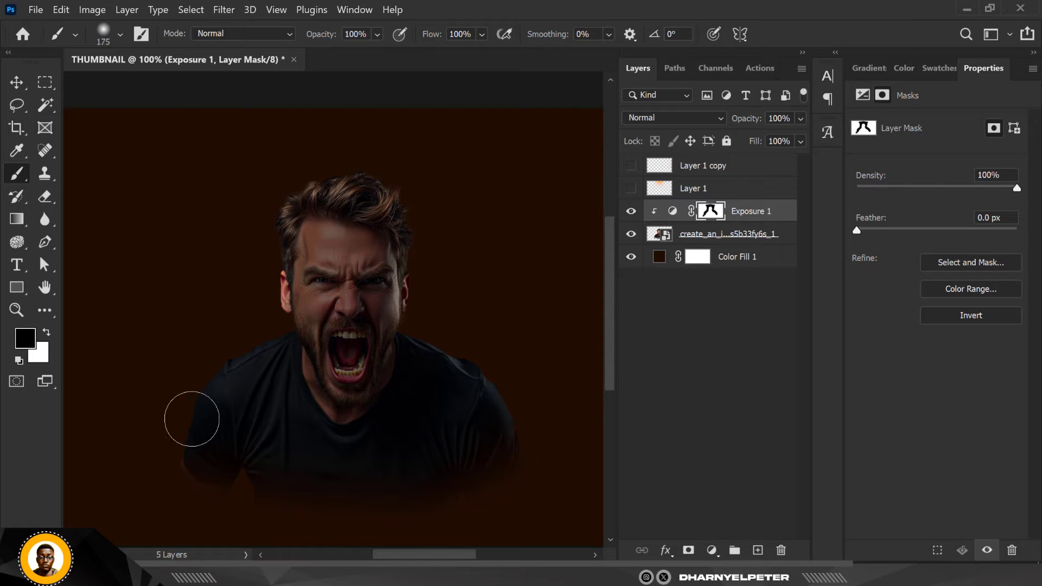
{"action": "mouse_move", "coordinate": [270, 320]}
{"action": "left_mouse_down"}
{"action": "mouse_move", "coordinate": [261, 297]}
{"action": "mouse_move", "coordinate": [267, 319]}
{"action": "left_mouse_up"}
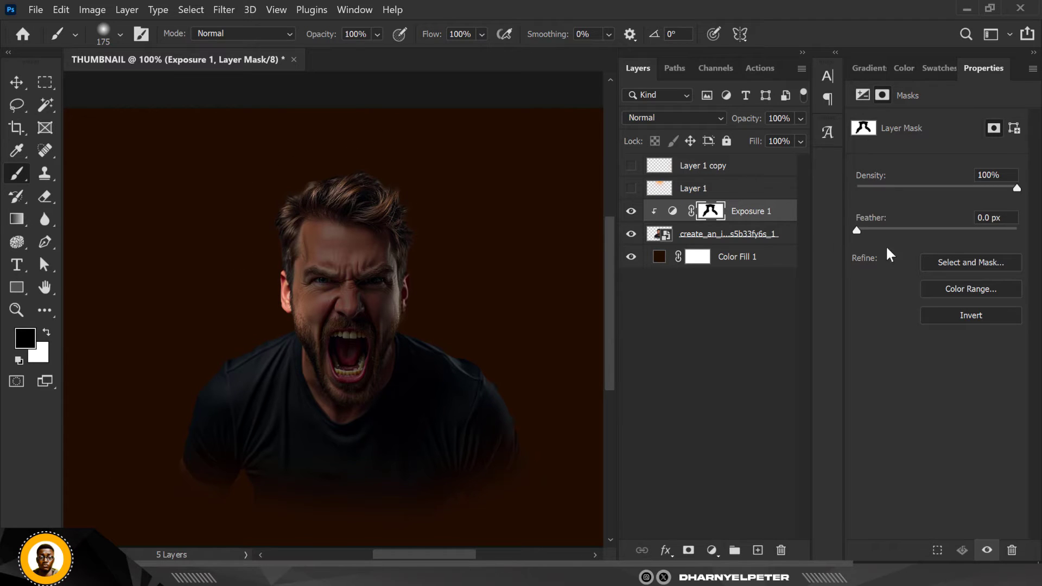
Lower the man's Exposure adjustment to -2.94 and paint black on its mask around the hair and shoulder edges with the 175 brush
{"action": "left_click", "coordinate": [671, 213]}
{"action": "left_click_drag", "start_coordinate": [904, 163], "coordinate": [901, 165]}
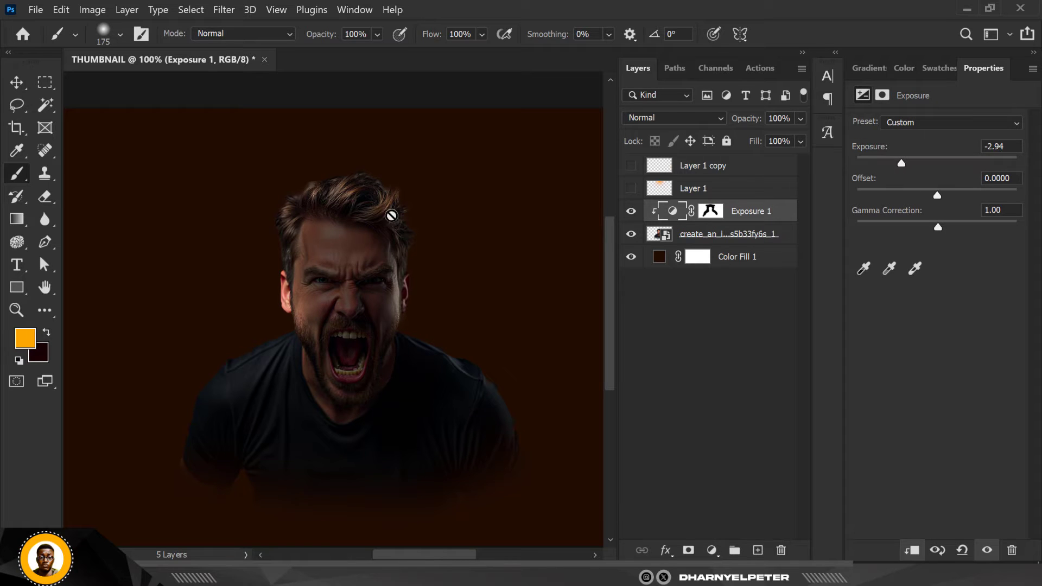
{"action": "left_click", "coordinate": [723, 216]}
{"action": "key", "text": "d"}
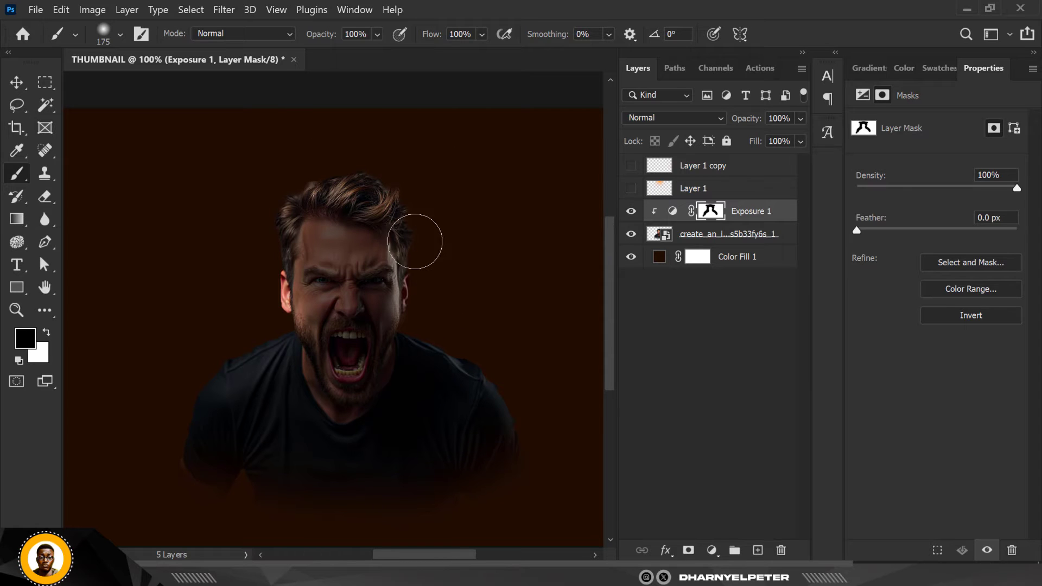
{"action": "left_click_drag", "start_coordinate": [272, 216], "coordinate": [264, 235]}
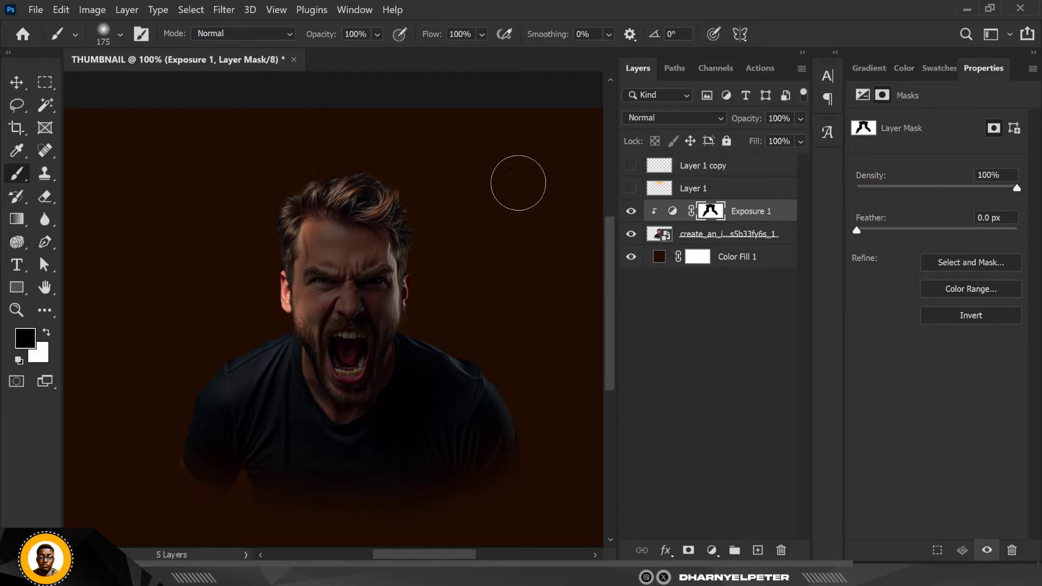
{"action": "mouse_move", "coordinate": [492, 367]}
{"action": "left_mouse_down"}
{"action": "mouse_move", "coordinate": [426, 338]}
{"action": "mouse_move", "coordinate": [480, 365]}
{"action": "mouse_move", "coordinate": [436, 336]}
{"action": "mouse_move", "coordinate": [459, 326]}
{"action": "mouse_move", "coordinate": [502, 381]}
{"action": "mouse_move", "coordinate": [488, 361]}
{"action": "mouse_move", "coordinate": [438, 364]}
{"action": "left_mouse_up"}
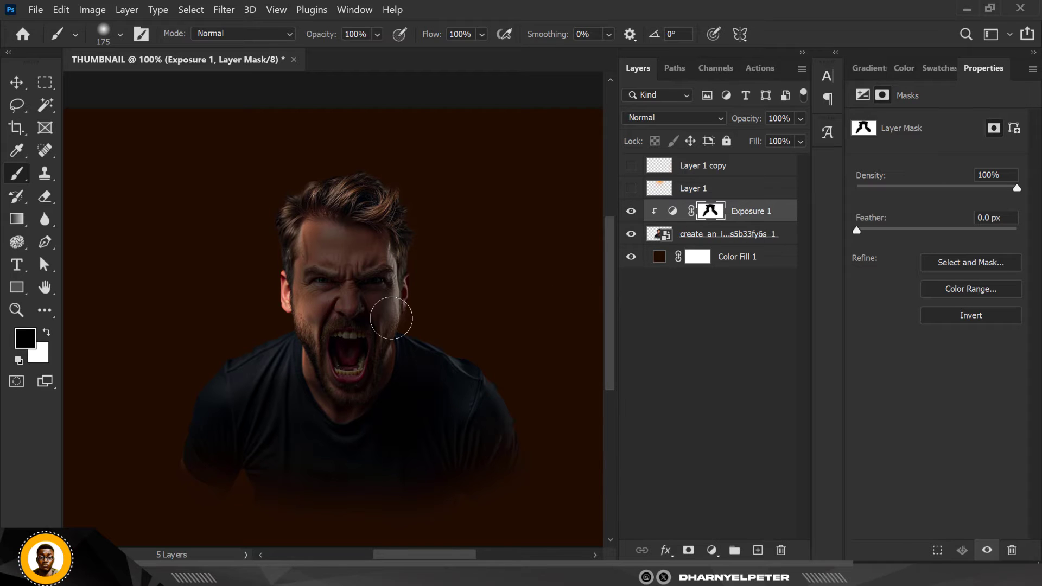
Examine the darkened man's face, hair and shoulder edges against the background, both close up and across the whole canvas
{"action": "key", "text": "ctrl+minus"}
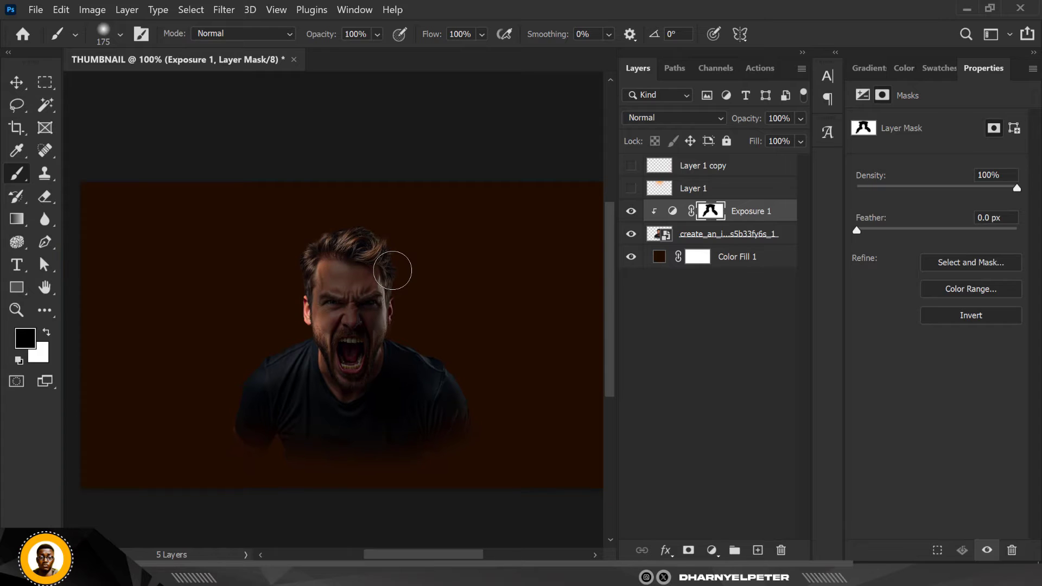
{"action": "scroll", "coordinate": [392, 269], "scroll_direction": "down", "scroll_amount": 1}
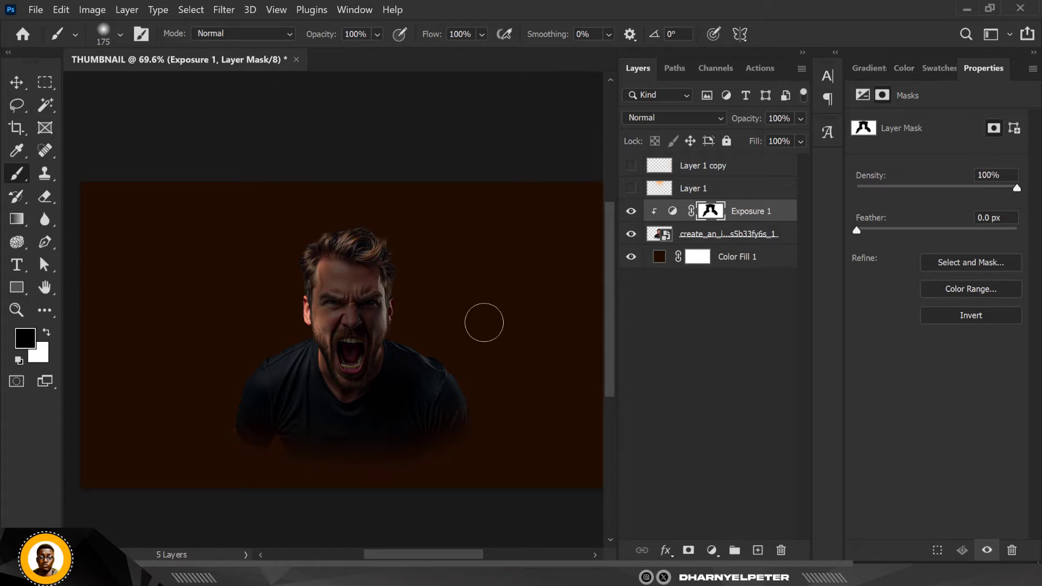
{"action": "left_click", "coordinate": [17, 82]}
{"action": "scroll", "coordinate": [373, 302], "scroll_direction": "down", "scroll_amount": 1}
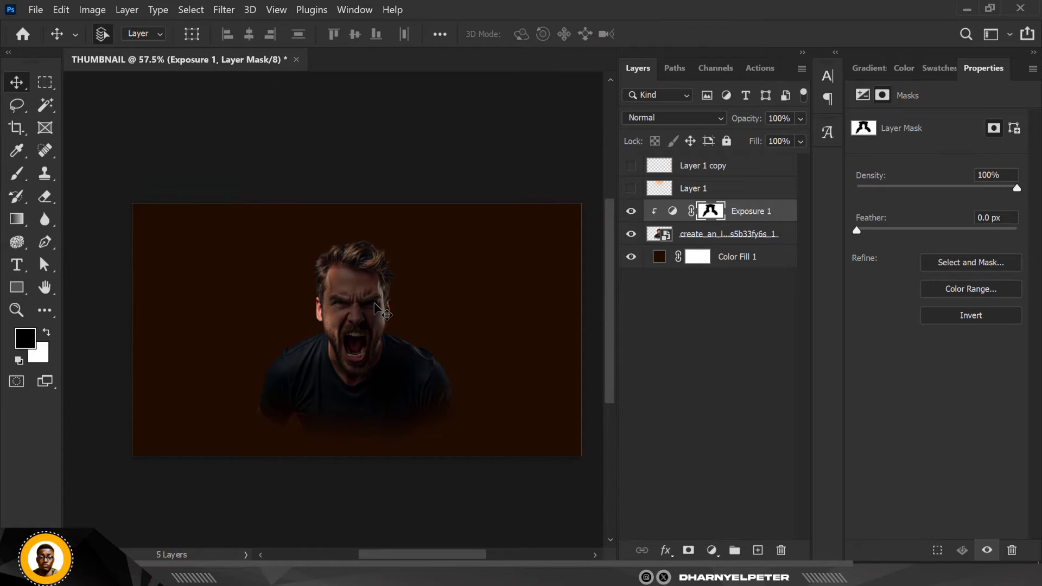
{"action": "scroll", "coordinate": [373, 299], "scroll_direction": "up", "scroll_amount": 1}
{"action": "scroll", "coordinate": [321, 278], "scroll_direction": "up", "scroll_amount": 3}
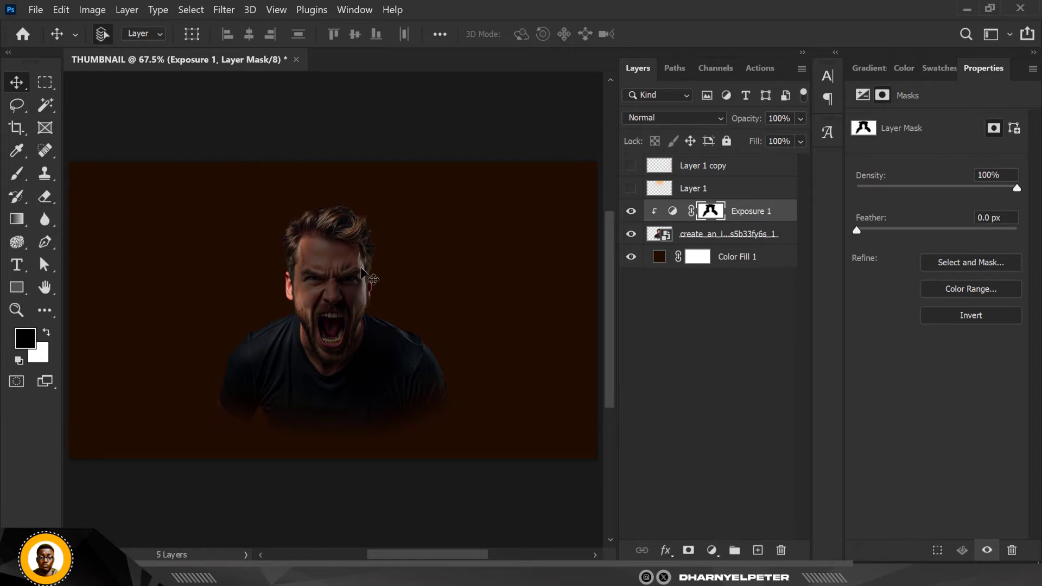
{"action": "scroll", "coordinate": [320, 278], "scroll_direction": "down", "scroll_amount": 3}
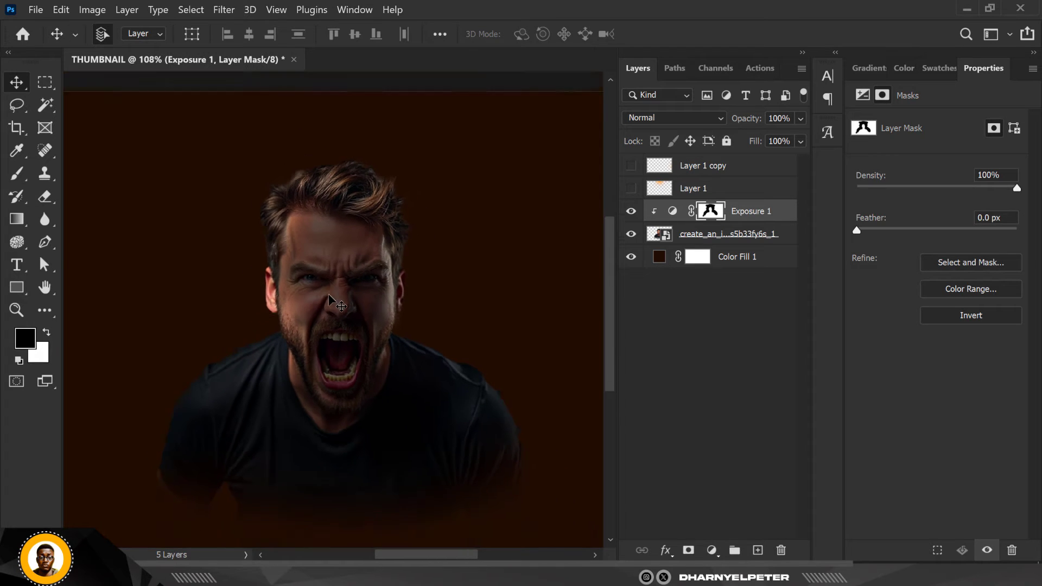
{"action": "scroll", "coordinate": [327, 294], "scroll_direction": "up", "scroll_amount": 2}
{"action": "scroll", "coordinate": [328, 294], "scroll_direction": "down", "scroll_amount": 2}
{"action": "scroll", "coordinate": [328, 294], "scroll_direction": "up", "scroll_amount": 1}
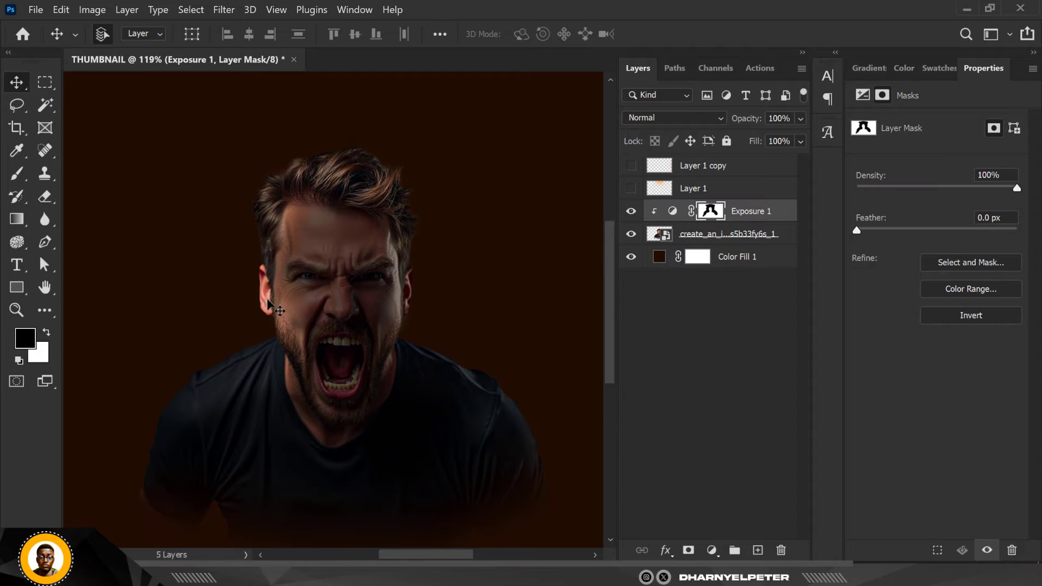
Paint black on the Exposure mask over both of the man's eyes with a soft brush sized 80 to 70 at 13% flow
{"action": "left_click", "coordinate": [17, 173]}
{"action": "scroll", "coordinate": [312, 282], "scroll_direction": "up", "scroll_amount": 3}
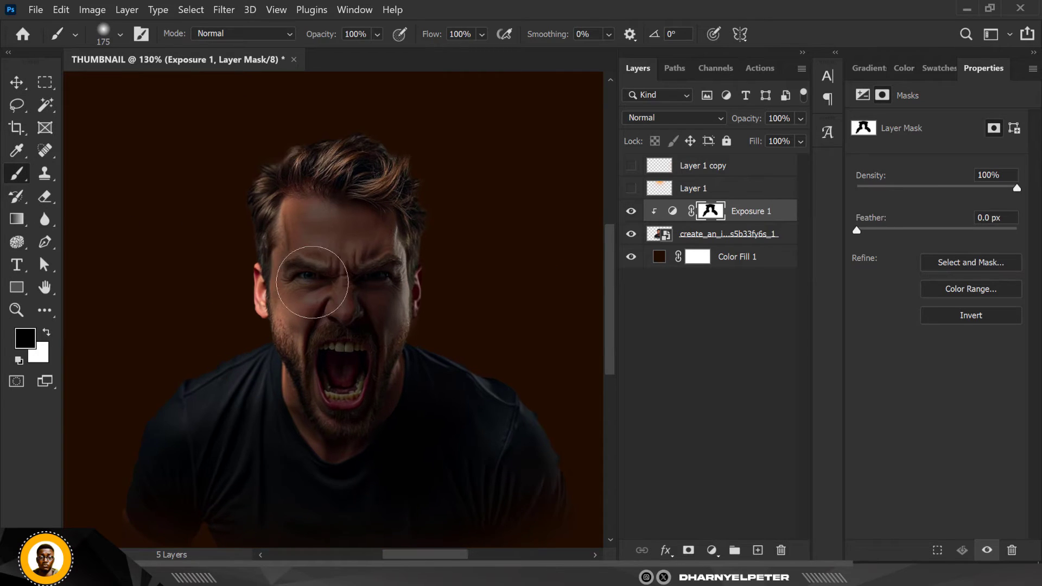
{"action": "scroll", "coordinate": [312, 282], "scroll_direction": "up", "scroll_amount": 2}
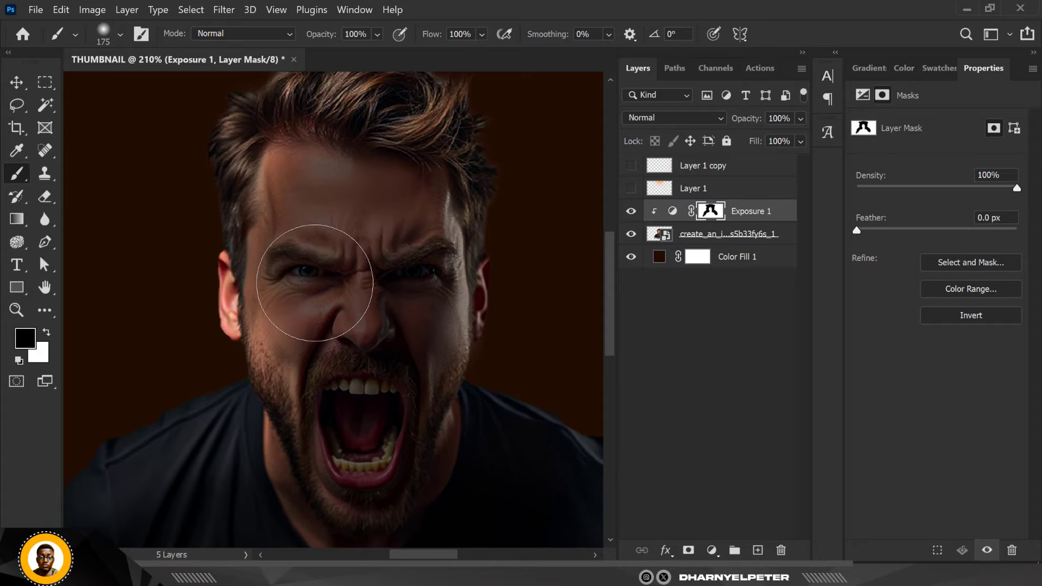
{"action": "key", "text": "bracketleft"}
{"action": "key", "text": "bracketleft"}
{"action": "key", "text": "bracketleft"}
{"action": "key", "text": "bracketleft"}
{"action": "key", "text": "bracketleft"}
{"action": "left_click_drag", "start_coordinate": [457, 51], "coordinate": [457, 51]}
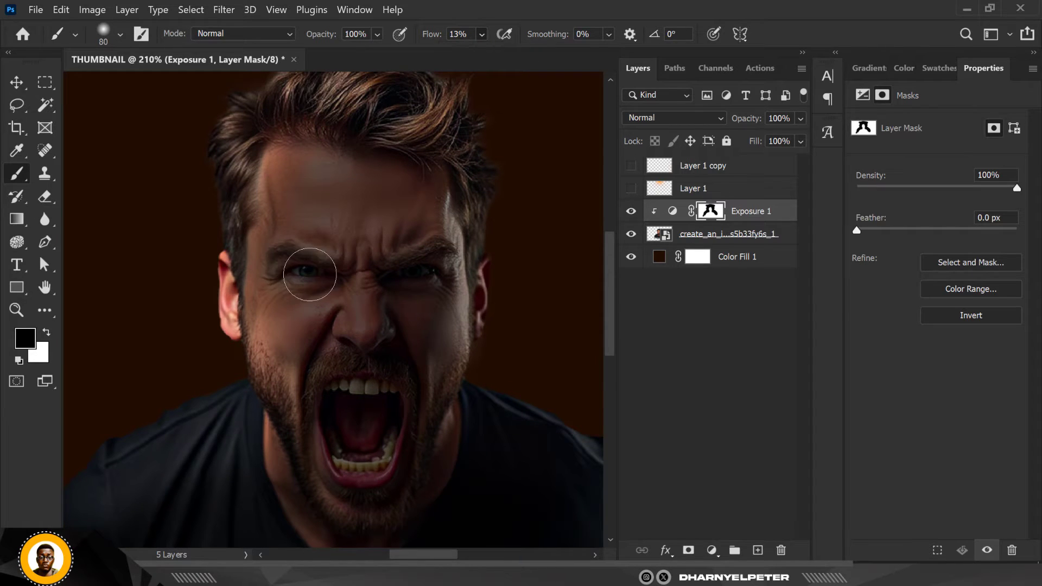
{"action": "left_click_drag", "start_coordinate": [420, 276], "coordinate": [414, 267]}
{"action": "key", "text": "["}
{"action": "left_click_drag", "start_coordinate": [309, 275], "coordinate": [354, 288]}
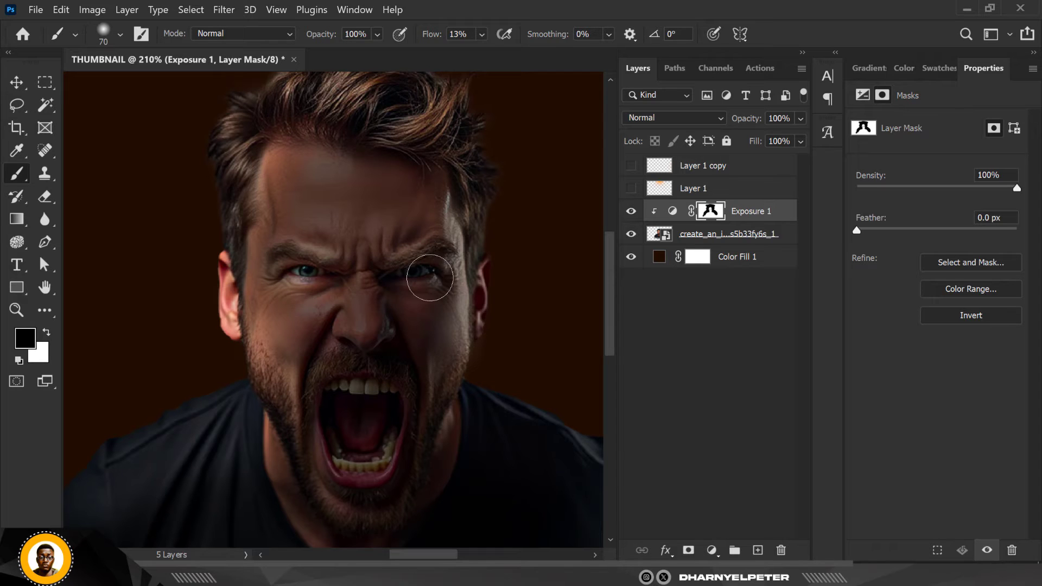
{"action": "mouse_move", "coordinate": [429, 278]}
{"action": "left_mouse_down"}
{"action": "mouse_move", "coordinate": [392, 279]}
{"action": "mouse_move", "coordinate": [407, 274]}
{"action": "left_mouse_up"}
Set the man's Exposure adjustment to Exposure -3.69 and Gamma Correction 1.07
{"action": "scroll", "coordinate": [405, 275], "scroll_direction": "down", "scroll_amount": 6}
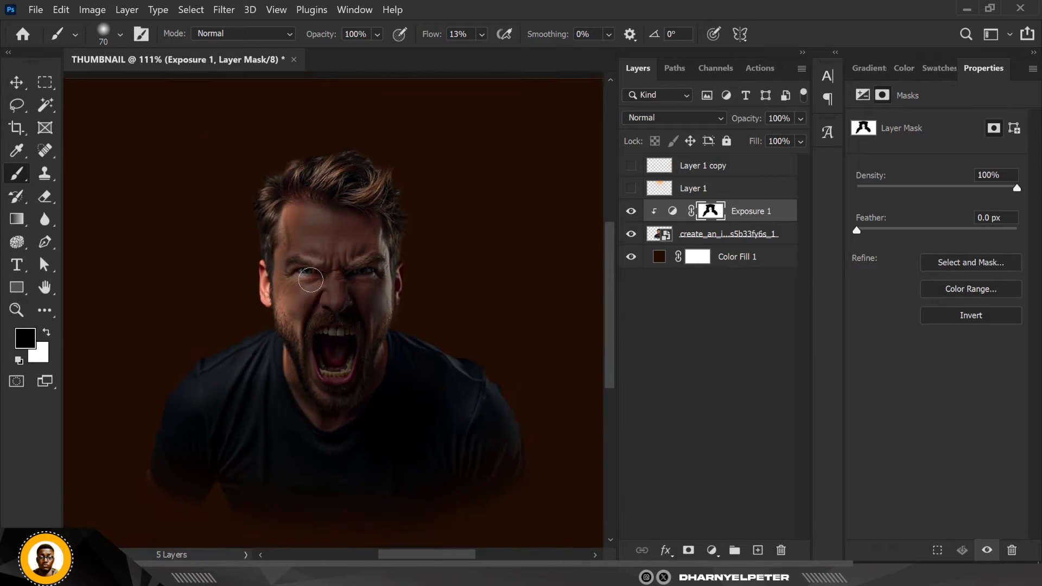
{"action": "scroll", "coordinate": [340, 286], "scroll_direction": "up", "scroll_amount": 3}
{"action": "scroll", "coordinate": [341, 286], "scroll_direction": "up", "scroll_amount": 1}
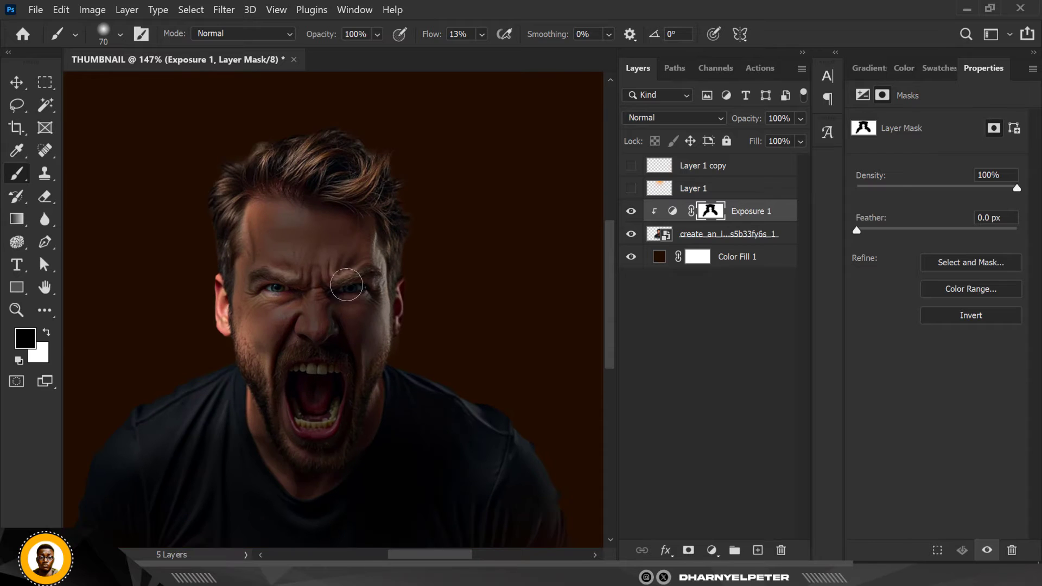
{"action": "scroll", "coordinate": [307, 316], "scroll_direction": "down", "scroll_amount": 4}
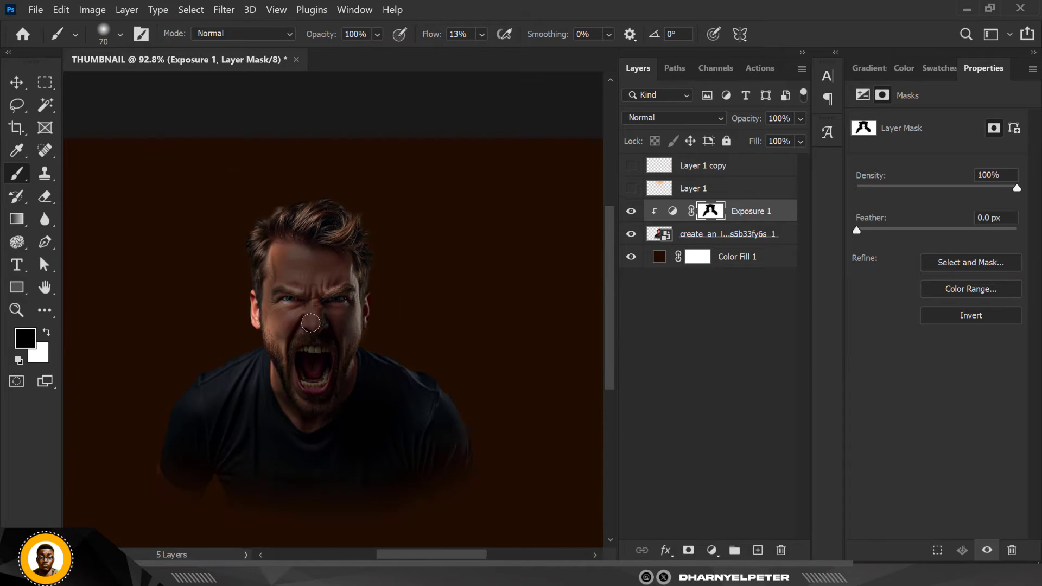
{"action": "scroll", "coordinate": [301, 324], "scroll_direction": "up", "scroll_amount": 3}
{"action": "scroll", "coordinate": [300, 324], "scroll_direction": "down", "scroll_amount": 4}
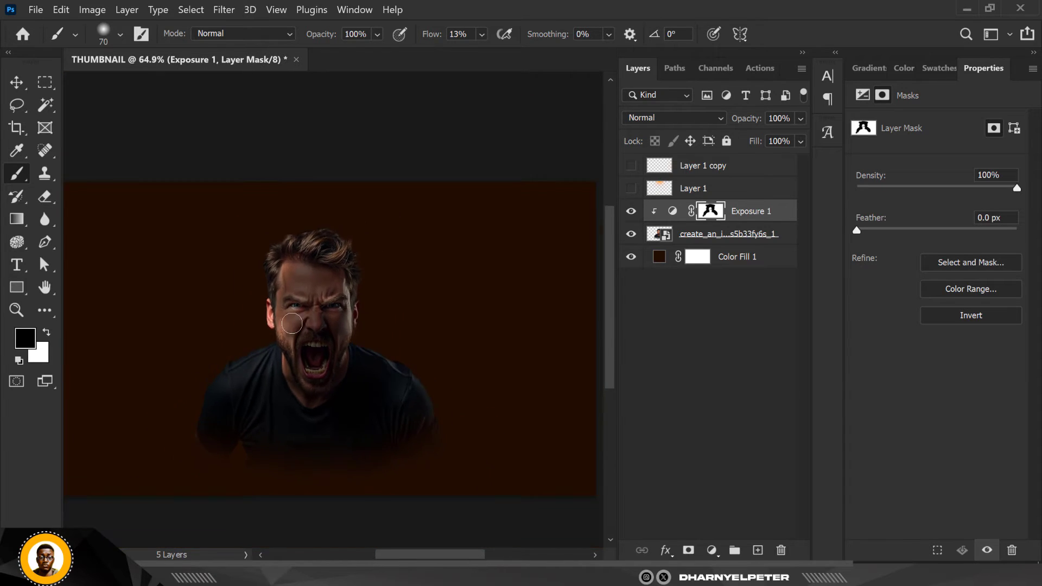
{"action": "scroll", "coordinate": [304, 325], "scroll_direction": "up", "scroll_amount": 3}
{"action": "left_click", "coordinate": [672, 211]}
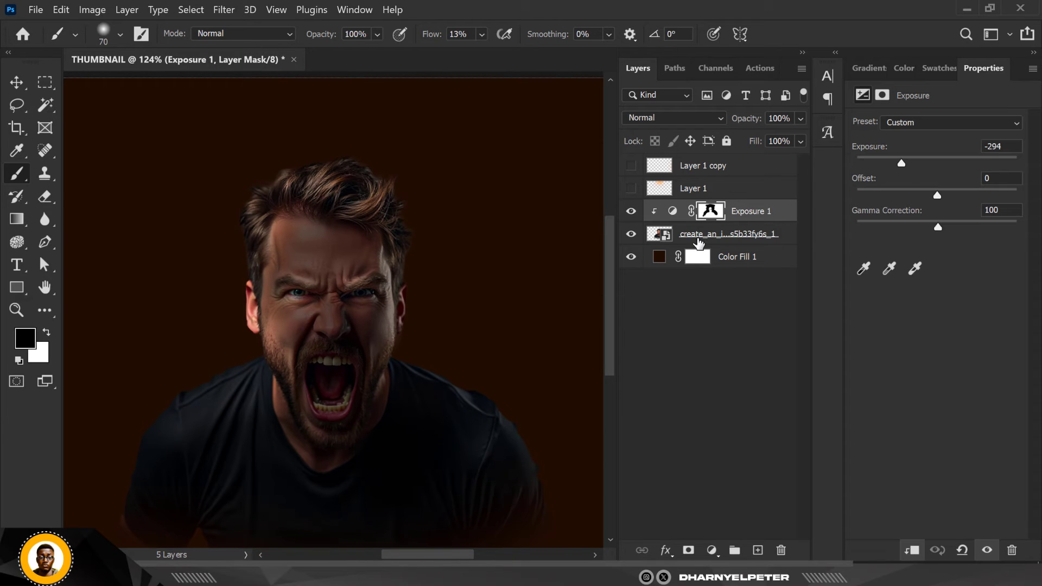
{"action": "left_click", "coordinate": [901, 162]}
{"action": "left_click_drag", "start_coordinate": [893, 164], "coordinate": [893, 165]}
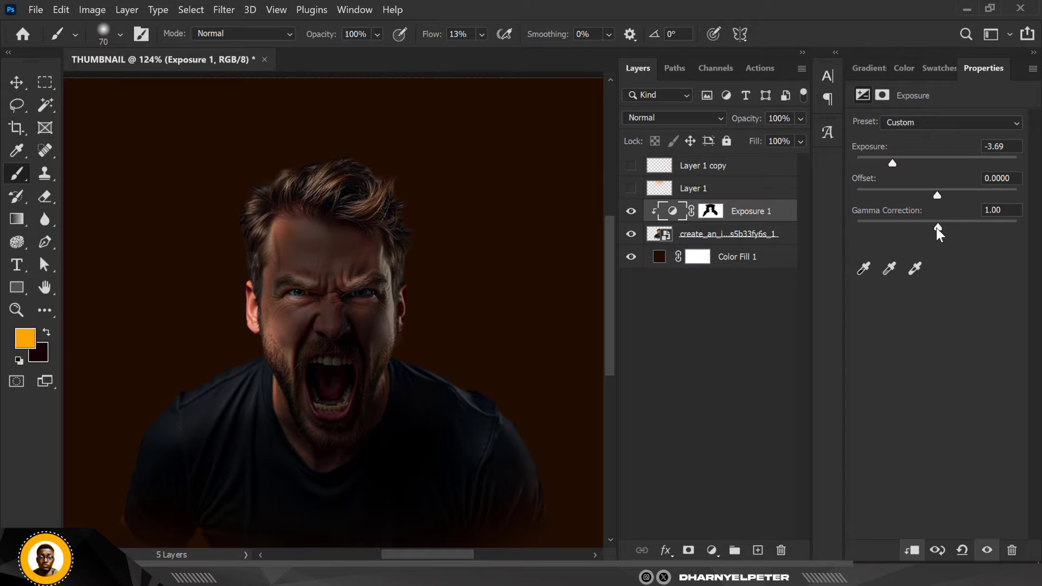
{"action": "mouse_move", "coordinate": [936, 229]}
{"action": "left_mouse_down"}
{"action": "mouse_move", "coordinate": [927, 227]}
{"action": "mouse_move", "coordinate": [933, 233]}
{"action": "left_mouse_up"}
{"action": "scroll", "coordinate": [297, 250], "scroll_direction": "down", "scroll_amount": 3}
Make both orange glow layers visible again
{"action": "left_click", "coordinate": [16, 82]}
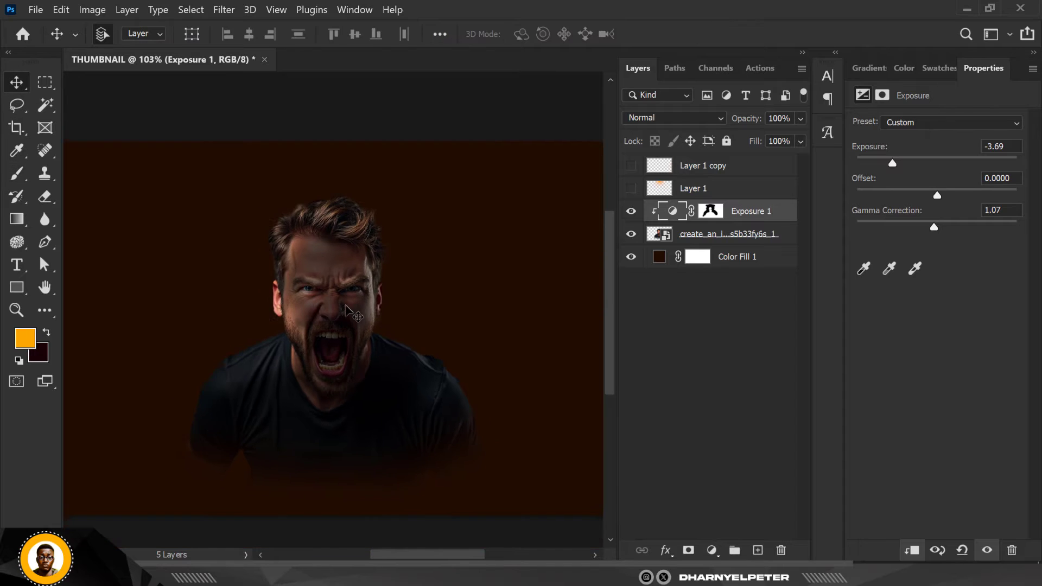
{"action": "scroll", "coordinate": [347, 312], "scroll_direction": "down", "scroll_amount": 2}
{"action": "scroll", "coordinate": [337, 270], "scroll_direction": "up", "scroll_amount": 3}
{"action": "scroll", "coordinate": [337, 270], "scroll_direction": "down", "scroll_amount": 4}
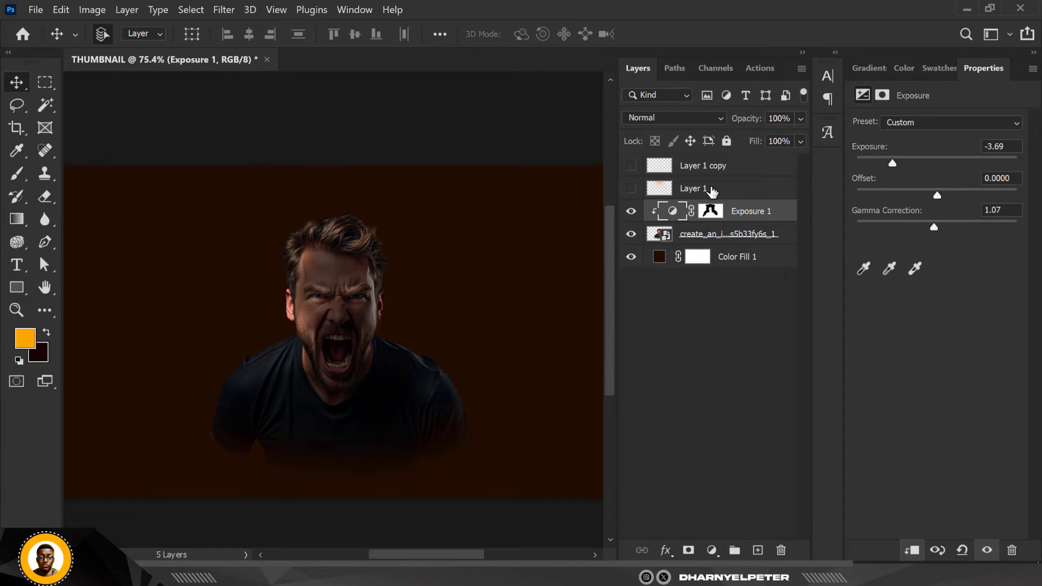
{"action": "left_click", "coordinate": [632, 167]}
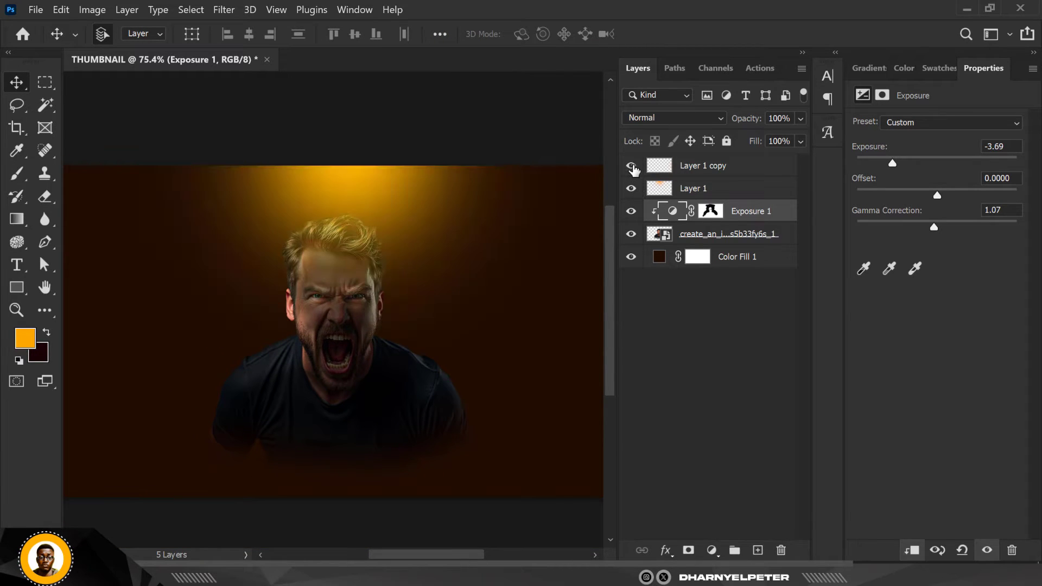
Duplicate the orange glow from the canvas's right edge onto the left side of the background
{"action": "scroll", "coordinate": [445, 325], "scroll_direction": "down", "scroll_amount": 3}
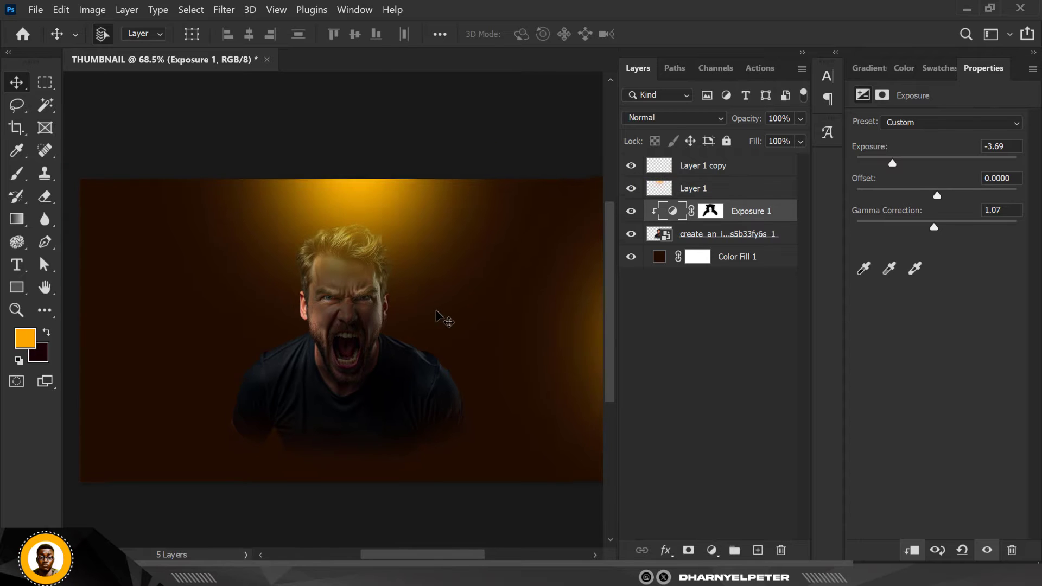
{"action": "left_click_drag", "start_coordinate": [485, 300], "coordinate": [233, 327], "text": "alt"}
{"action": "key", "text": "ctrl+r"}
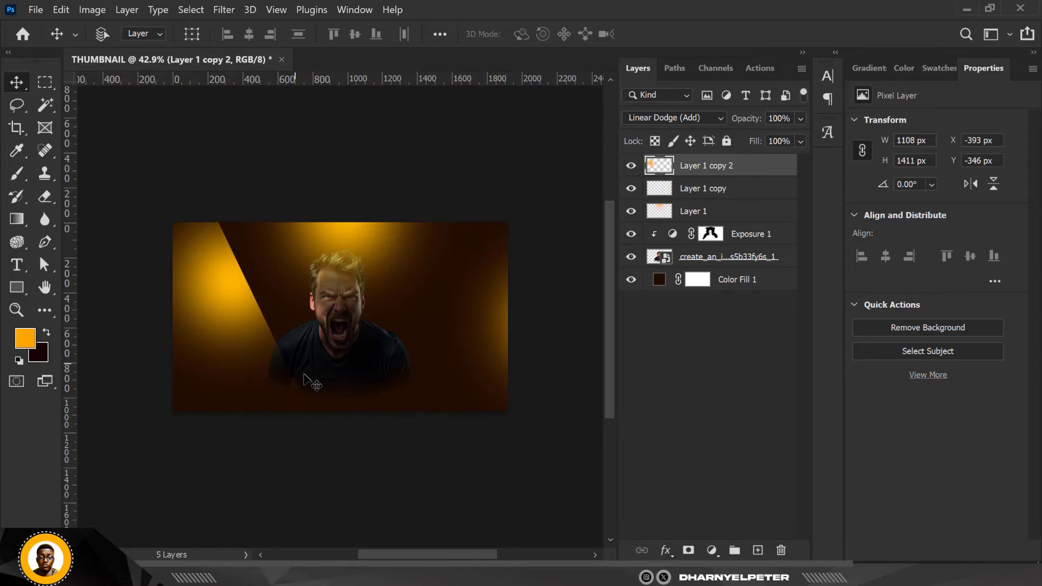
{"action": "key", "text": "ctrl+r"}
Rotate the duplicated glow to -130.02° and place it at about X -142 px, Y 511 px so it shines in from the left canvas edge
{"action": "key", "text": "ctrl+t"}
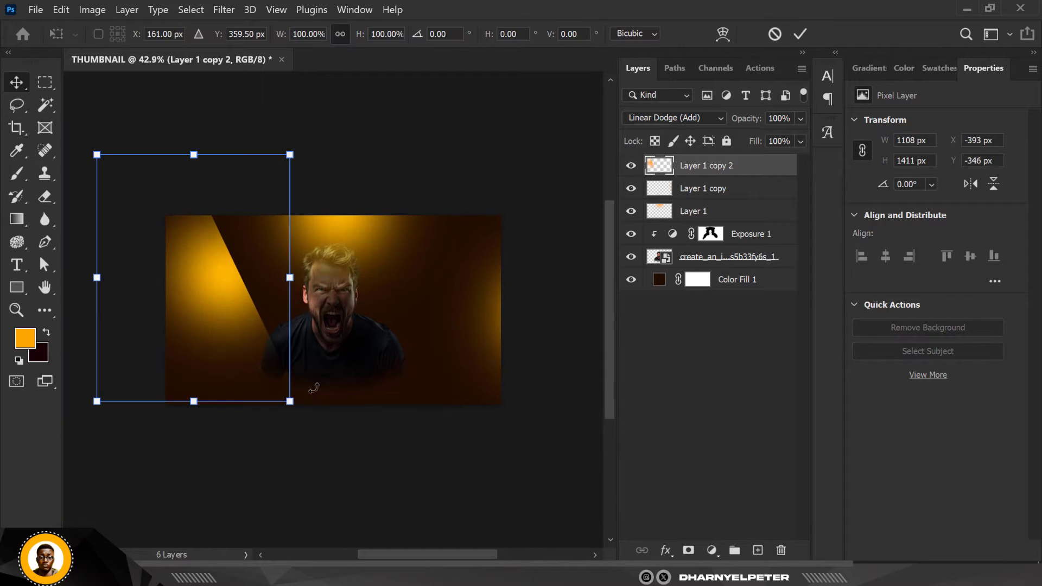
{"action": "left_click_drag", "start_coordinate": [325, 412], "coordinate": [233, 178]}
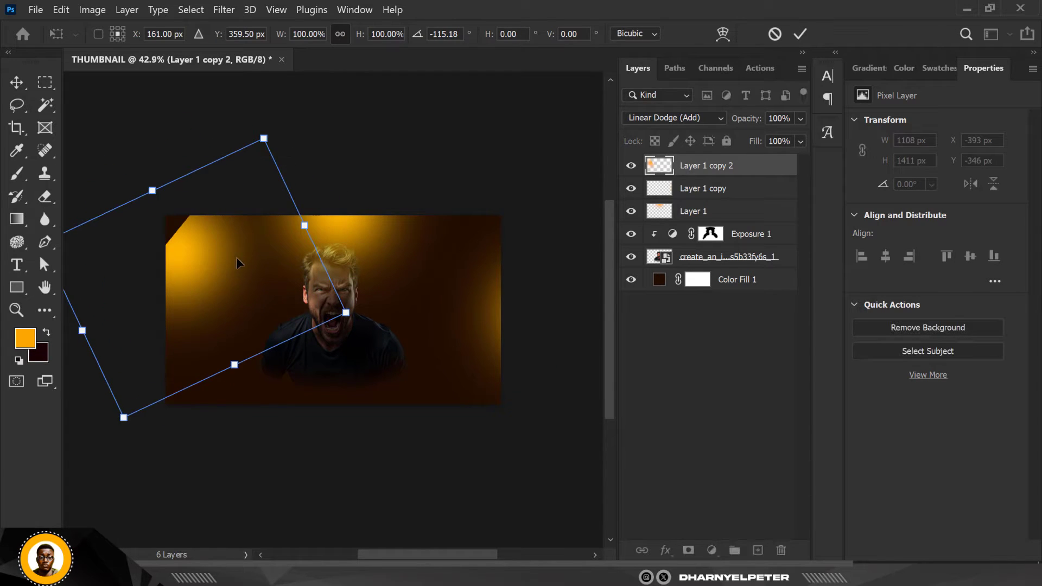
{"action": "left_click_drag", "start_coordinate": [237, 263], "coordinate": [157, 277]}
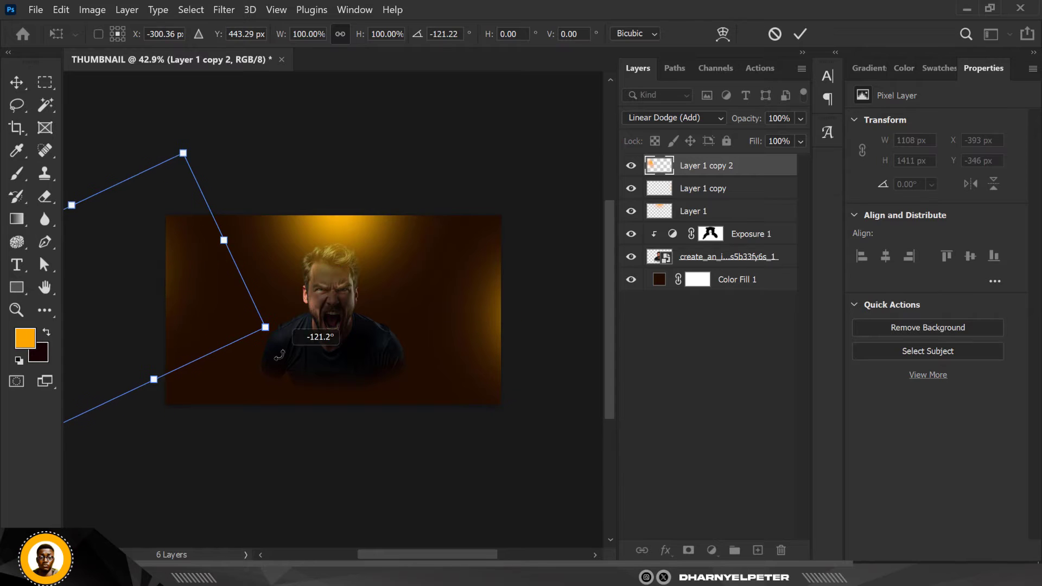
{"action": "left_click_drag", "start_coordinate": [274, 358], "coordinate": [293, 332]}
{"action": "left_click_drag", "start_coordinate": [238, 305], "coordinate": [263, 323]}
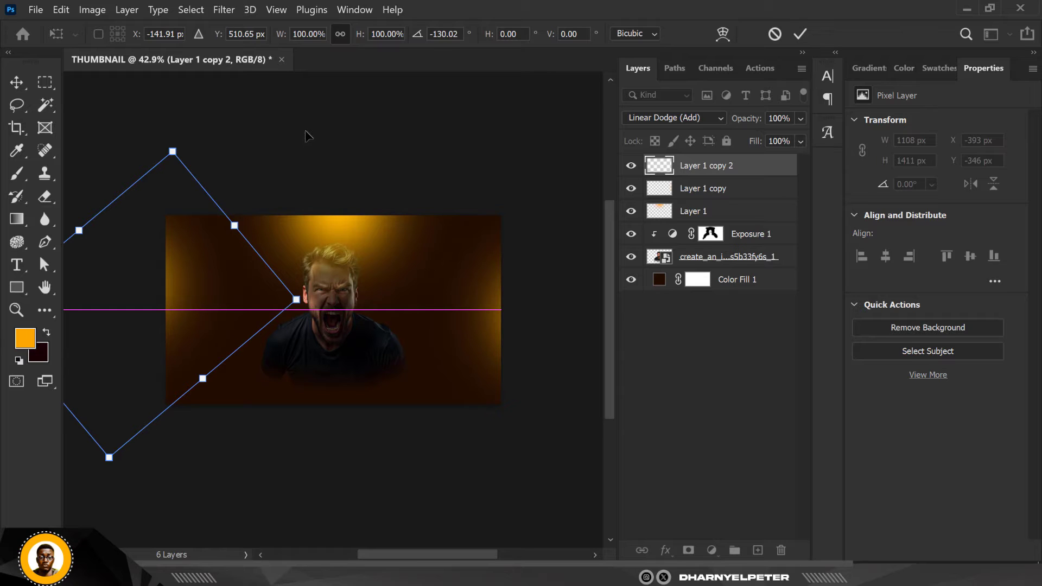
{"action": "left_click", "coordinate": [17, 83]}
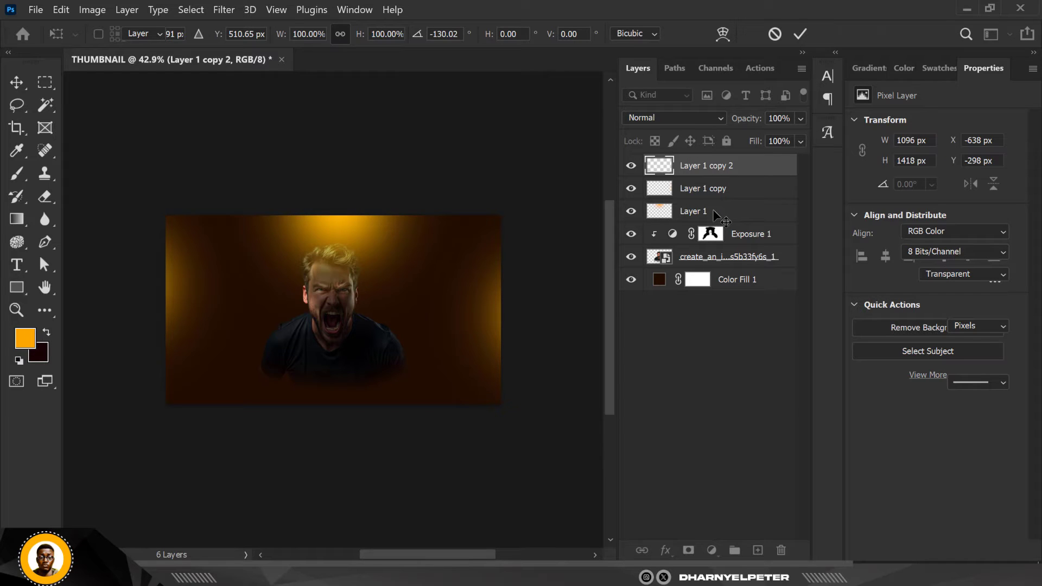
Group the three orange glow layers and name the group LIGHT
{"action": "left_click", "coordinate": [713, 210]}
{"action": "left_click", "coordinate": [730, 172], "text": "shift"}
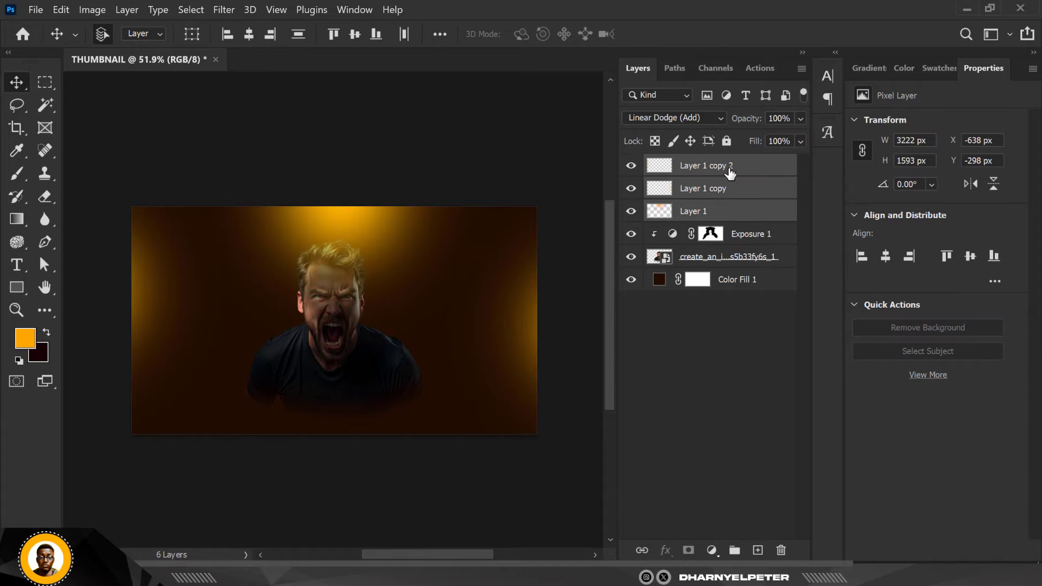
{"action": "key", "text": "ctrl+g"}
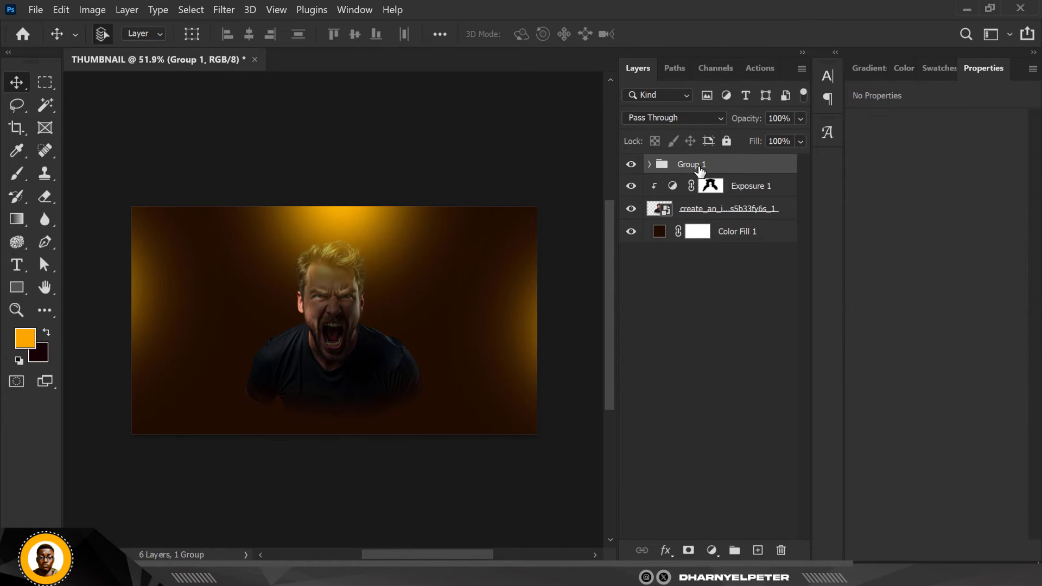
{"action": "double_click", "coordinate": [699, 165]}
{"action": "key", "text": "Return"}
Hide the LIGHT group to show the man without the glows
{"action": "scroll", "coordinate": [346, 260], "scroll_direction": "up", "scroll_amount": 4}
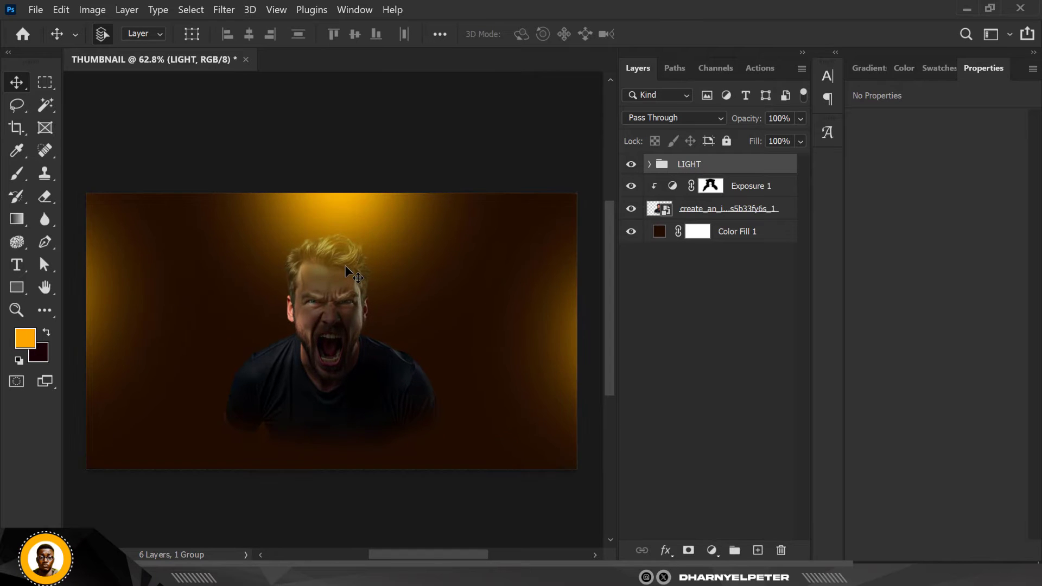
{"action": "left_click", "coordinate": [630, 164]}
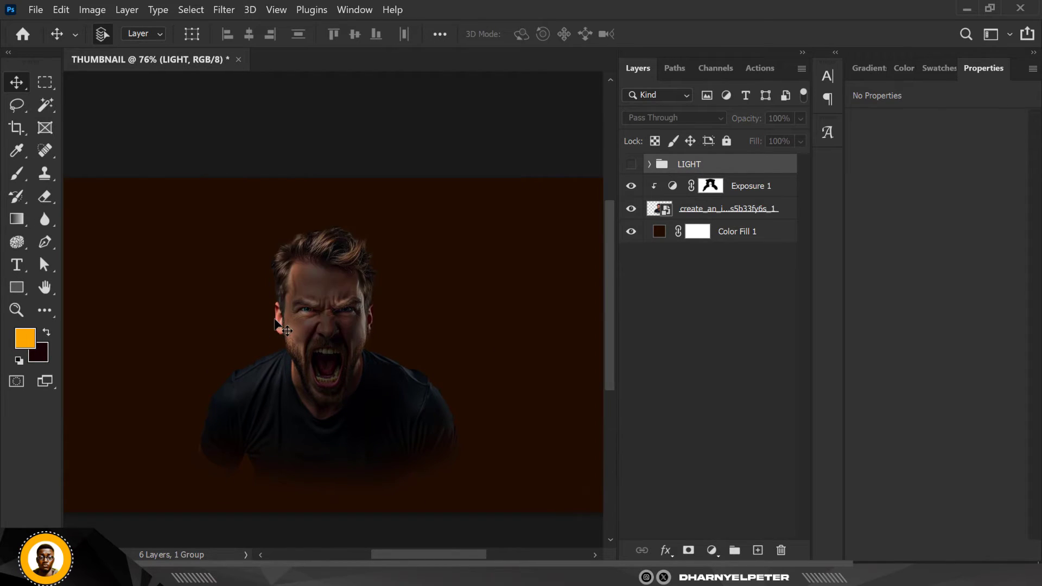
{"action": "scroll", "coordinate": [272, 331], "scroll_direction": "down", "scroll_amount": 1}
{"action": "scroll", "coordinate": [293, 321], "scroll_direction": "up", "scroll_amount": 2}
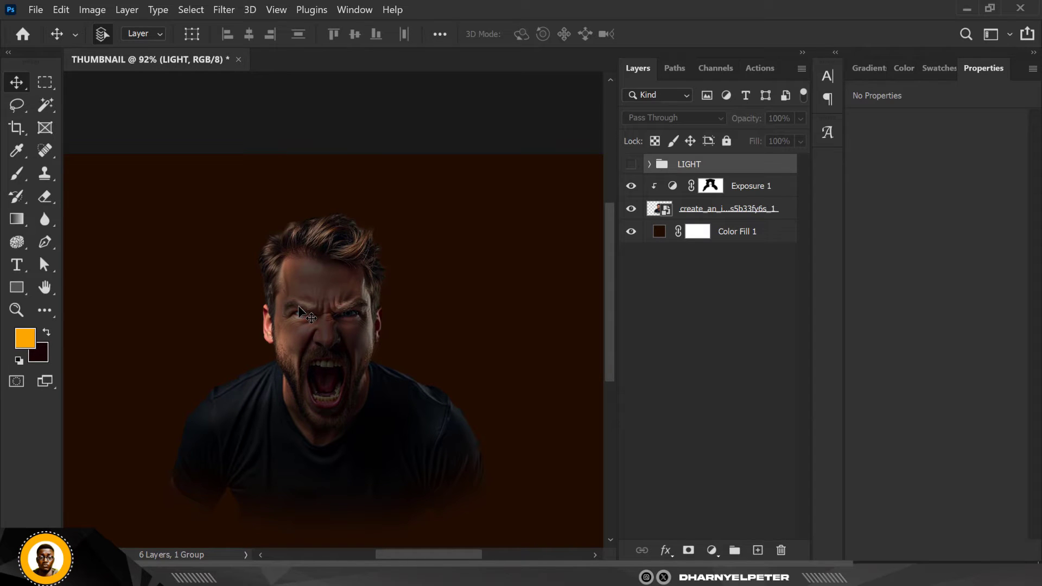
Add a solid orange #ffa800 fill layer above the man's Exposure adjustment and clip it to the man
{"action": "left_click", "coordinate": [723, 209]}
{"action": "left_click", "coordinate": [745, 187]}
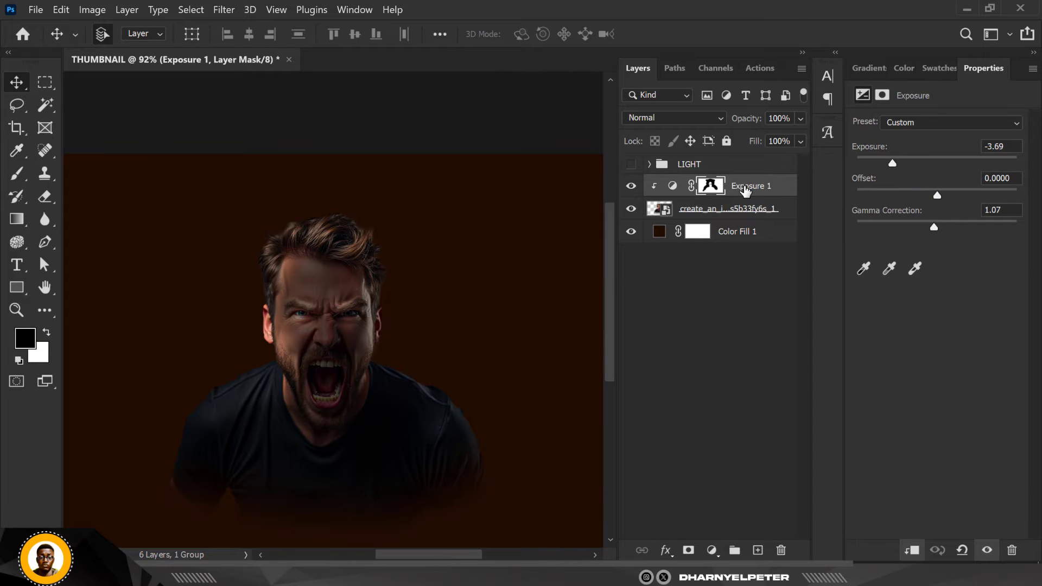
{"action": "left_click", "coordinate": [712, 551]}
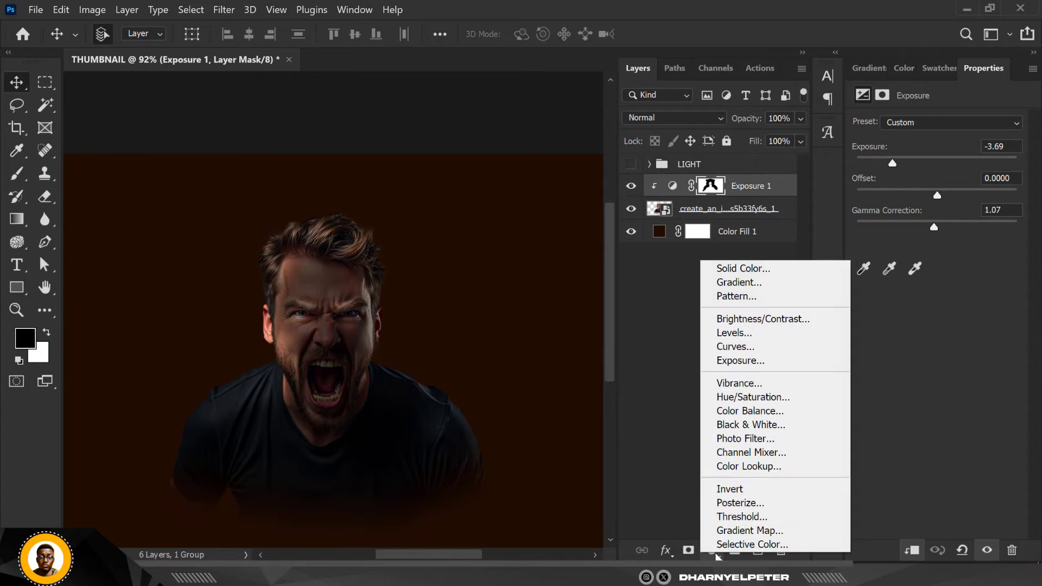
{"action": "left_click", "coordinate": [760, 269]}
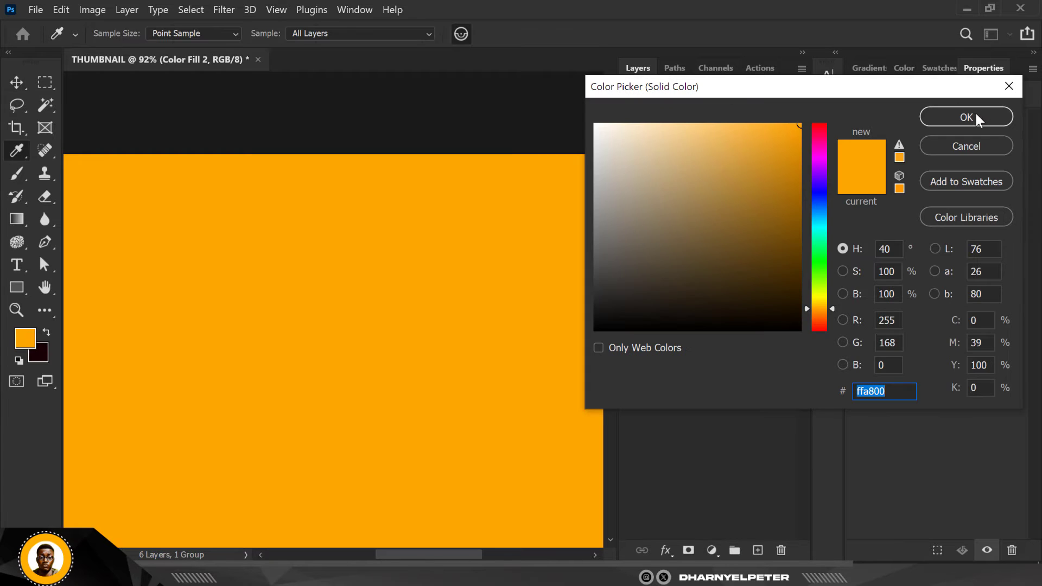
{"action": "left_click", "coordinate": [974, 115]}
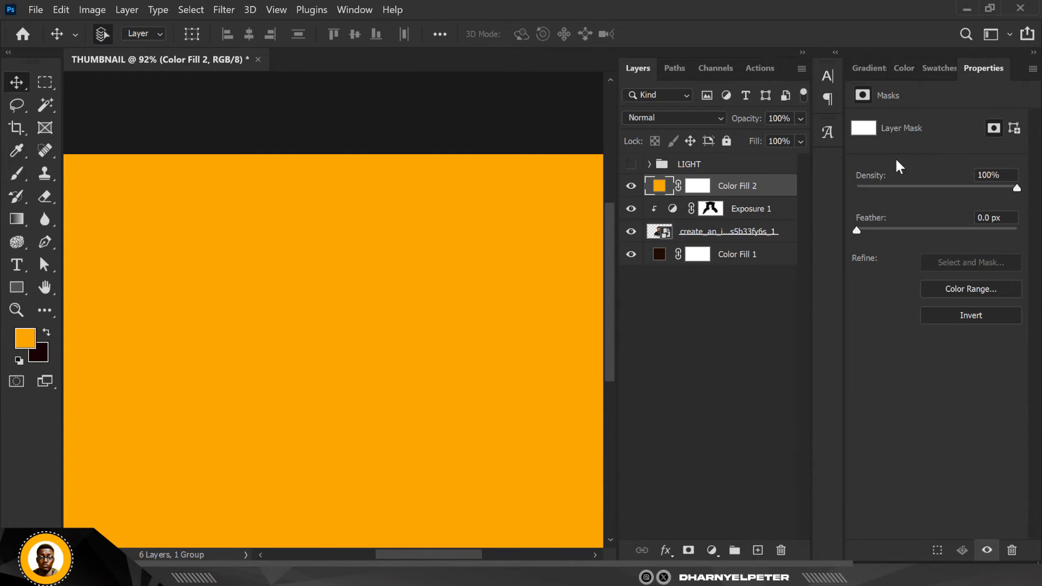
{"action": "left_click", "coordinate": [765, 193], "text": "alt"}
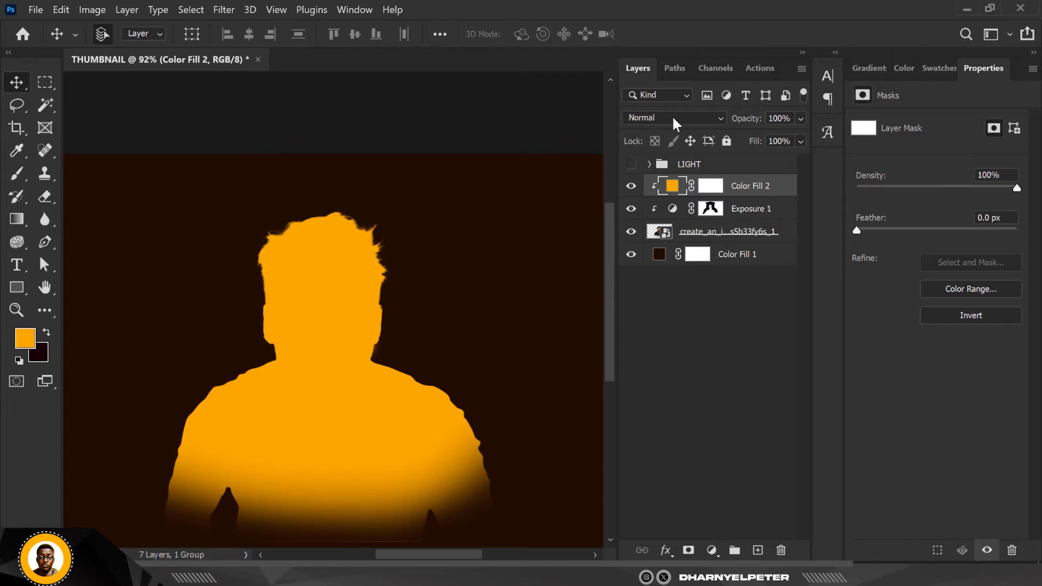
Set the clipped orange fill's blend mode to Screen and invert its mask to black
{"action": "left_click", "coordinate": [672, 118]}
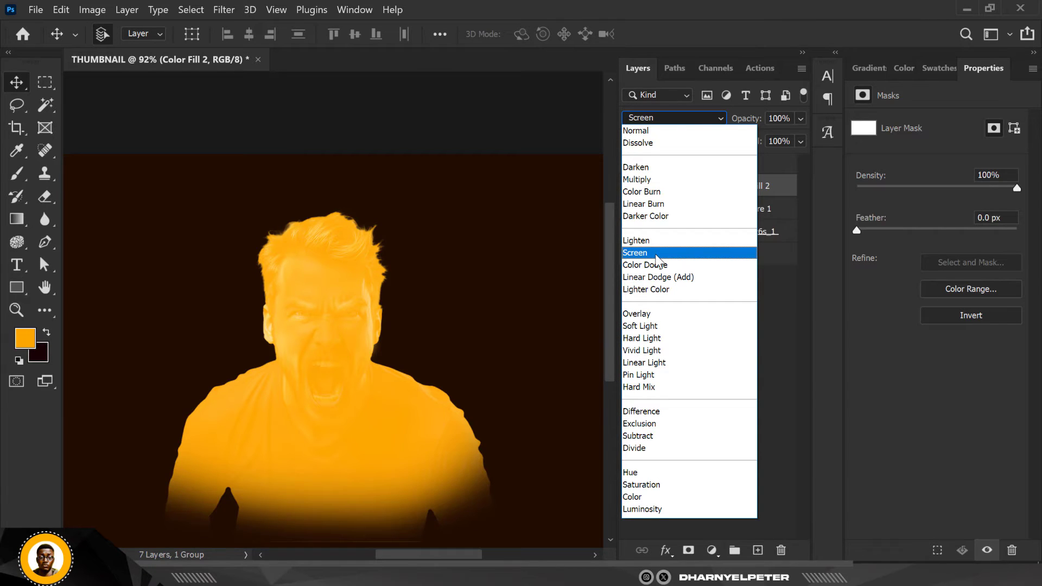
{"action": "left_click", "coordinate": [655, 253]}
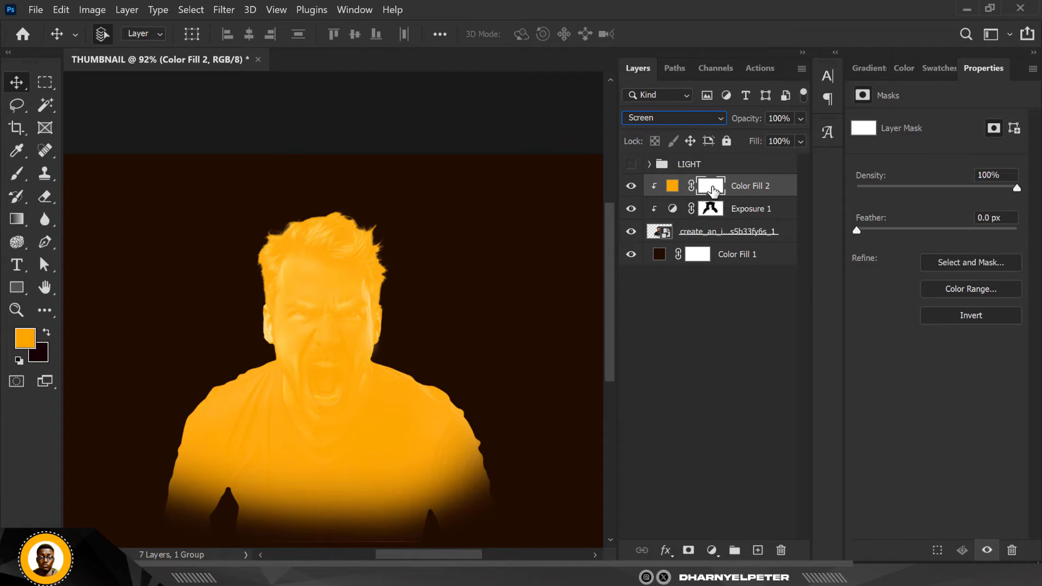
{"action": "left_click", "coordinate": [712, 189]}
{"action": "key", "text": "ctrl+i"}
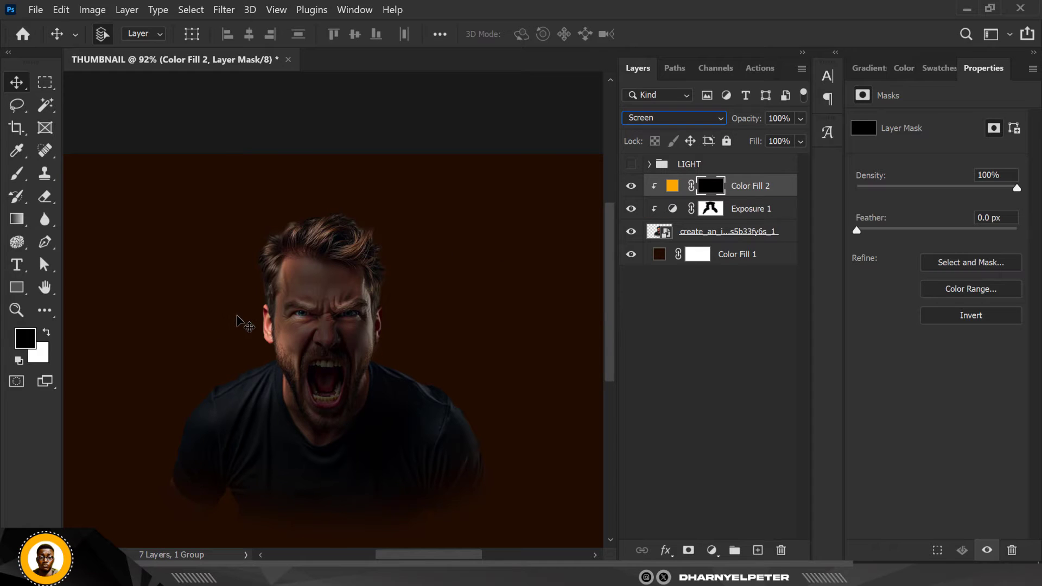
Brush white on the orange fill's mask along the crown and canvas-right edge of the man's hair and ear for a rim light
{"action": "left_click", "coordinate": [17, 174]}
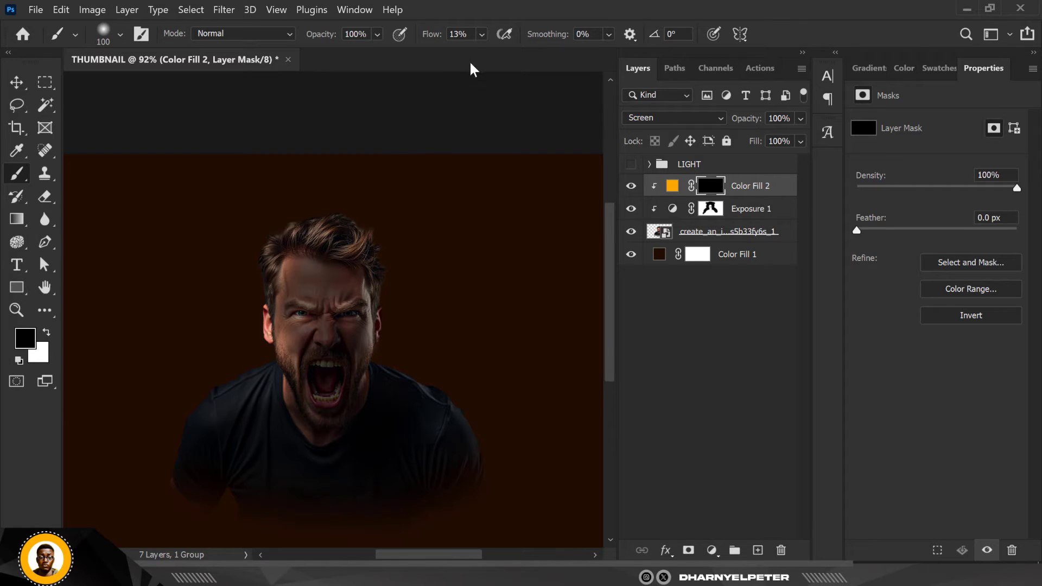
{"action": "scroll", "coordinate": [374, 191], "scroll_direction": "up", "scroll_amount": 2}
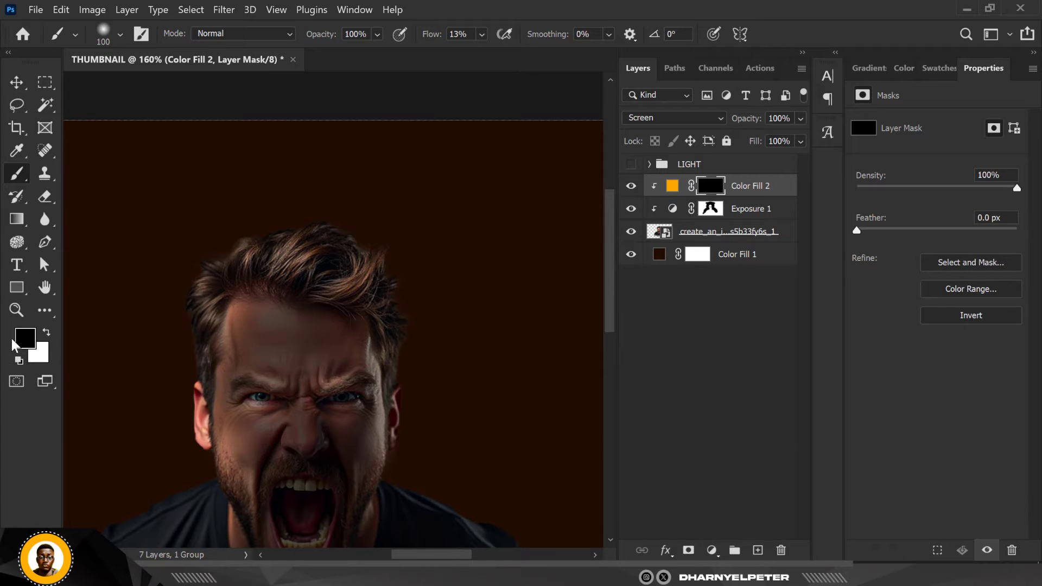
{"action": "left_click", "coordinate": [47, 332]}
{"action": "left_click_drag", "start_coordinate": [319, 244], "coordinate": [425, 284]}
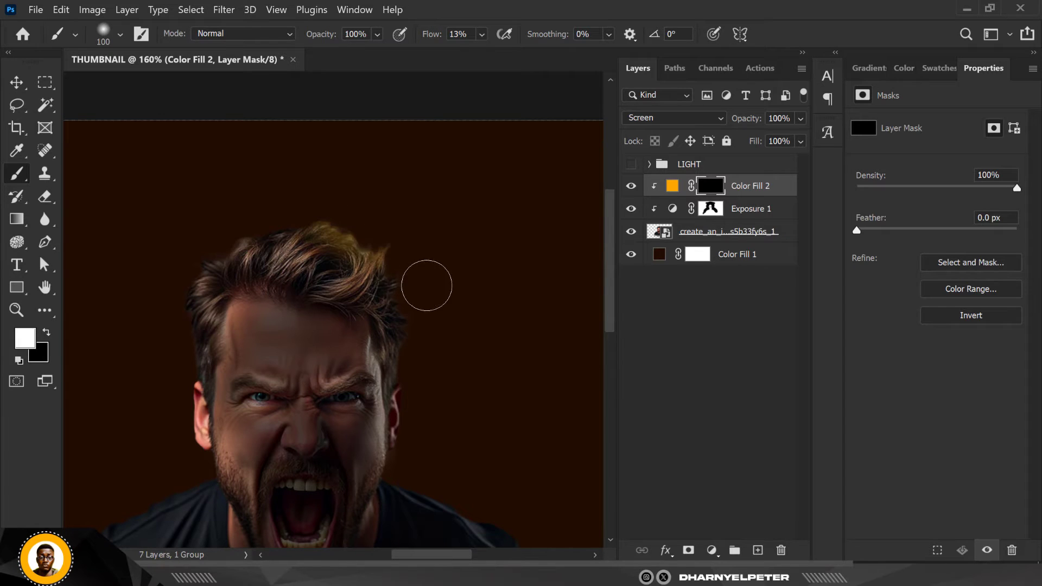
{"action": "scroll", "coordinate": [414, 284], "scroll_direction": "up", "scroll_amount": 5}
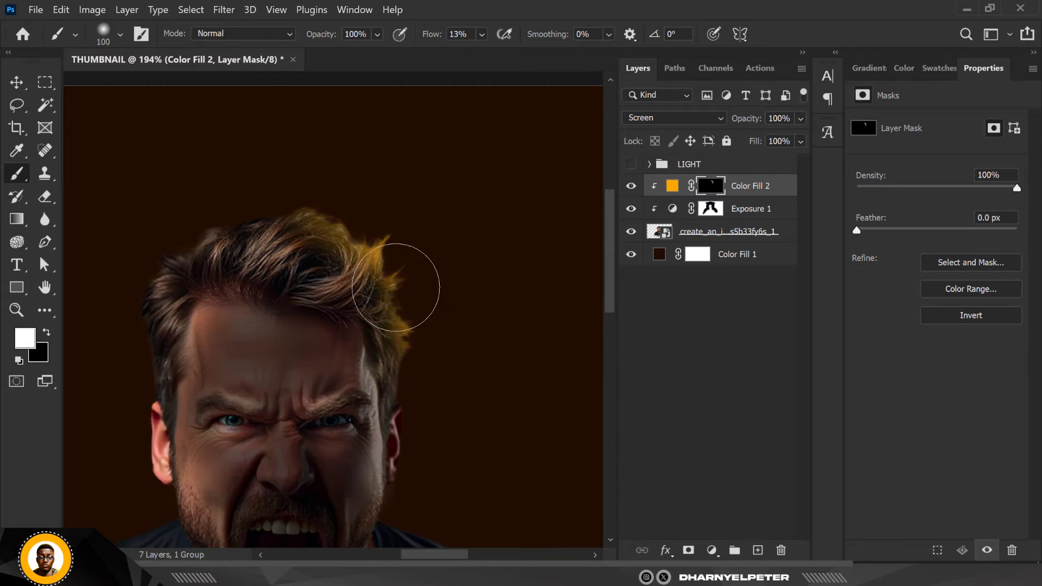
{"action": "mouse_move", "coordinate": [112, 135]}
{"action": "left_mouse_down"}
{"action": "mouse_move", "coordinate": [170, 167]}
{"action": "mouse_move", "coordinate": [272, 133]}
{"action": "mouse_move", "coordinate": [259, 147]}
{"action": "left_mouse_up"}
{"action": "left_click_drag", "start_coordinate": [457, 278], "coordinate": [431, 487]}
{"action": "scroll", "coordinate": [451, 488], "scroll_direction": "down", "scroll_amount": 5}
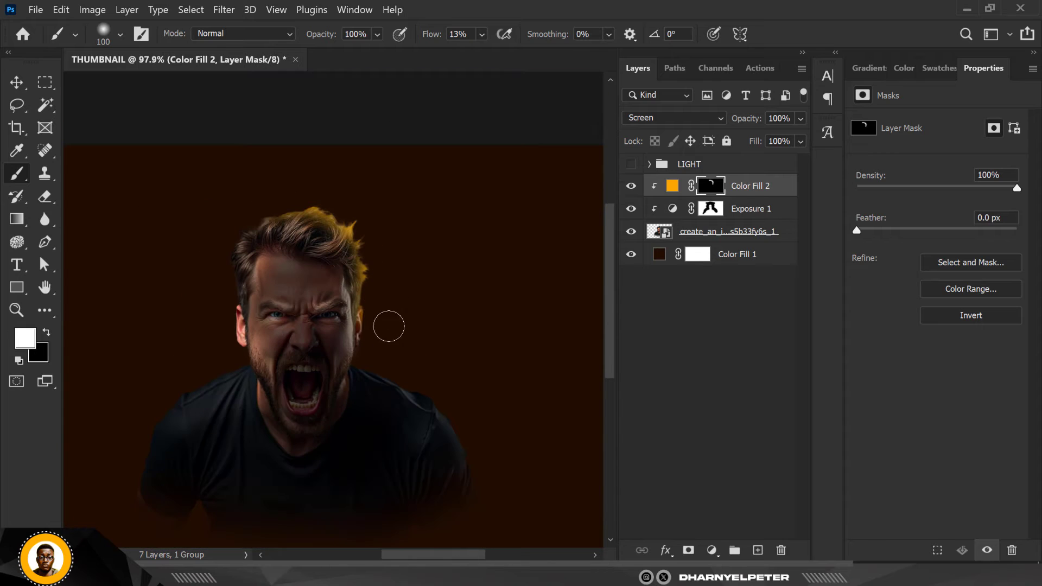
Paint the orange rim light on the mask along the man's canvas-right shoulder and down the outer arm
{"action": "scroll", "coordinate": [379, 337], "scroll_direction": "up", "scroll_amount": 3}
{"action": "scroll", "coordinate": [374, 355], "scroll_direction": "up", "scroll_amount": 2}
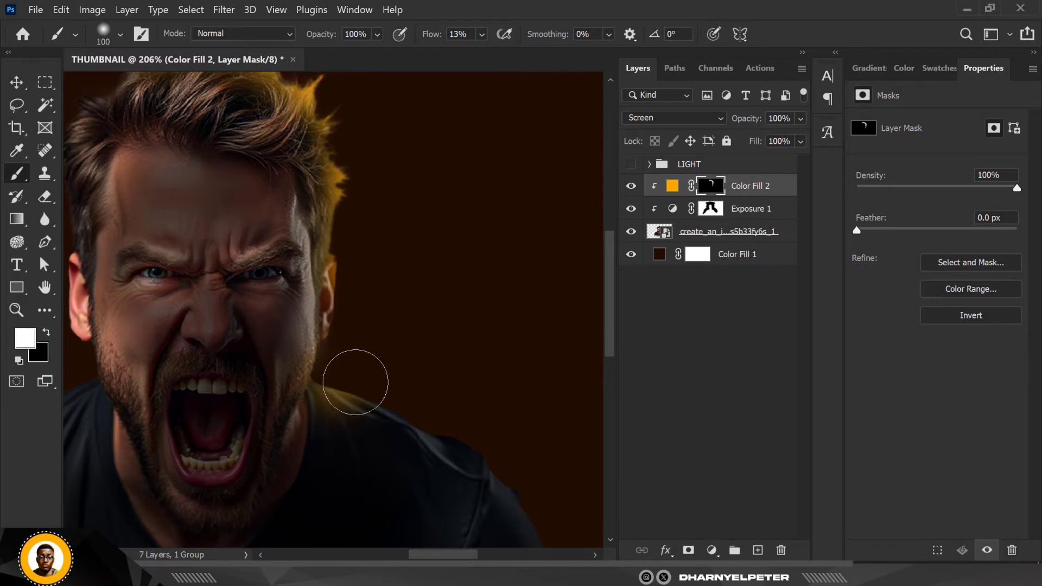
{"action": "scroll", "coordinate": [435, 321], "scroll_direction": "down", "scroll_amount": 3}
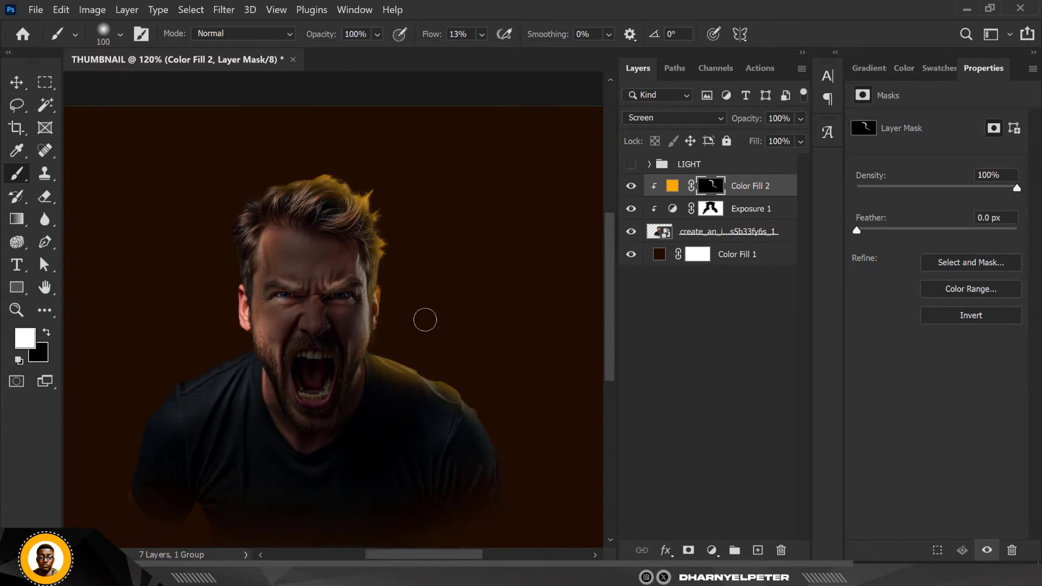
{"action": "left_click_drag", "start_coordinate": [445, 360], "coordinate": [483, 457]}
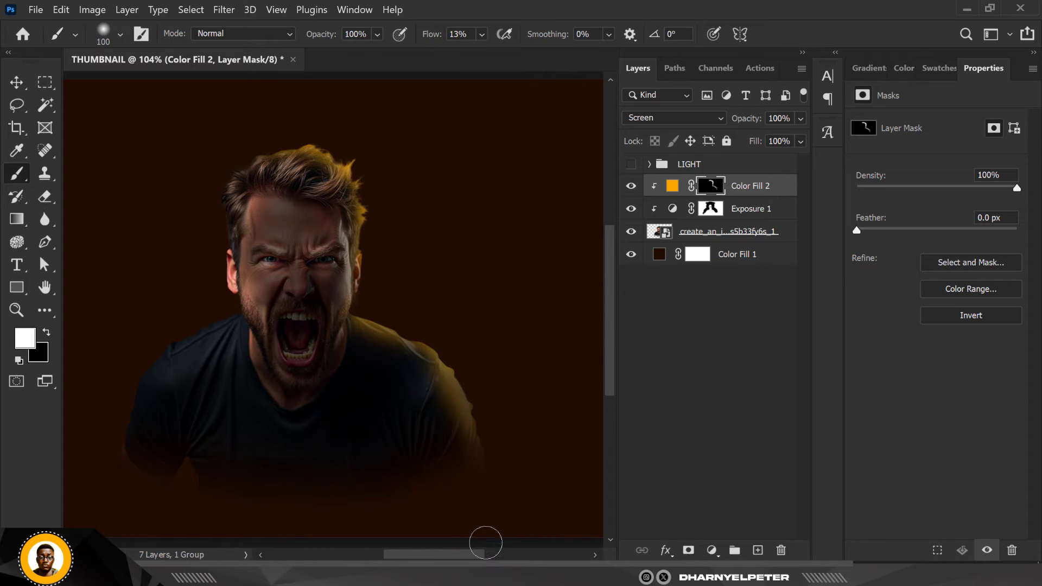
{"action": "scroll", "coordinate": [486, 416], "scroll_direction": "up", "scroll_amount": 2}
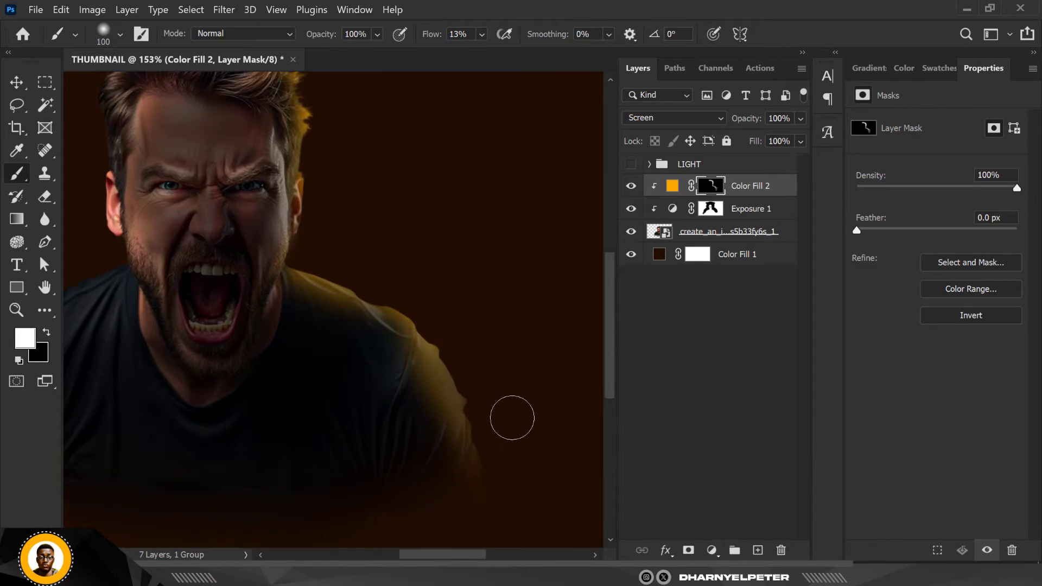
Paint the orange rim light on the mask along the canvas-left edge of the man's hair
{"action": "scroll", "coordinate": [499, 412], "scroll_direction": "down", "scroll_amount": 3}
{"action": "scroll", "coordinate": [302, 209], "scroll_direction": "down", "scroll_amount": 1}
{"action": "scroll", "coordinate": [389, 216], "scroll_direction": "up", "scroll_amount": 3}
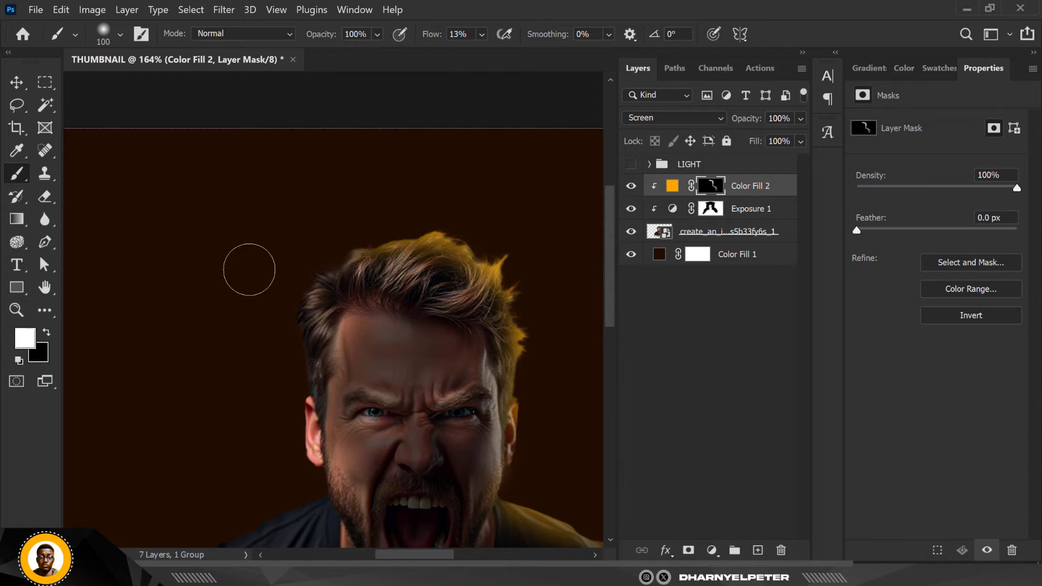
{"action": "mouse_move", "coordinate": [297, 263]}
{"action": "left_mouse_down"}
{"action": "mouse_move", "coordinate": [235, 295]}
{"action": "mouse_move", "coordinate": [356, 221]}
{"action": "mouse_move", "coordinate": [320, 230]}
{"action": "mouse_move", "coordinate": [270, 288]}
{"action": "left_mouse_up"}
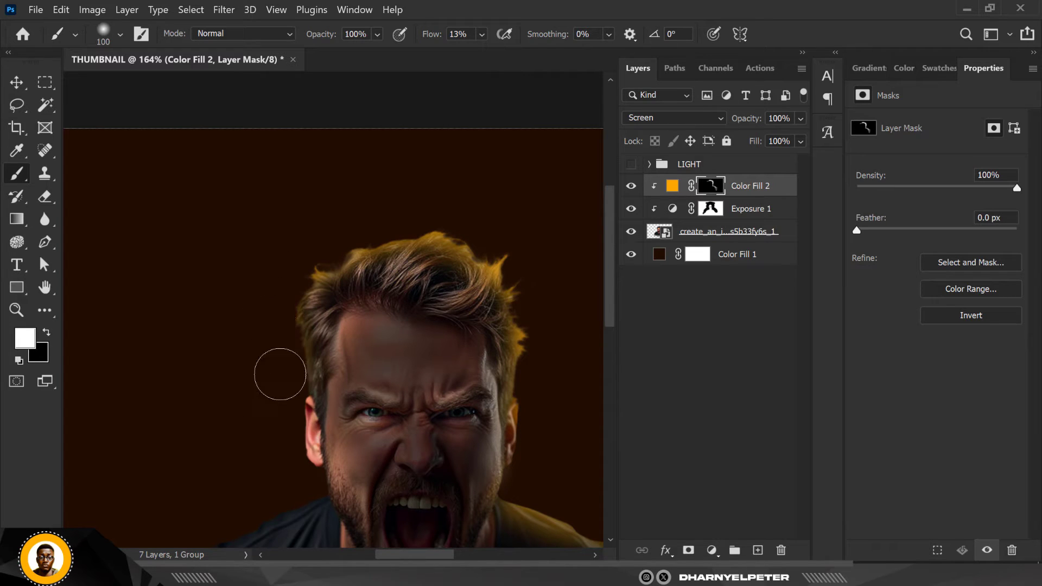
{"action": "left_click_drag", "start_coordinate": [276, 369], "coordinate": [279, 287]}
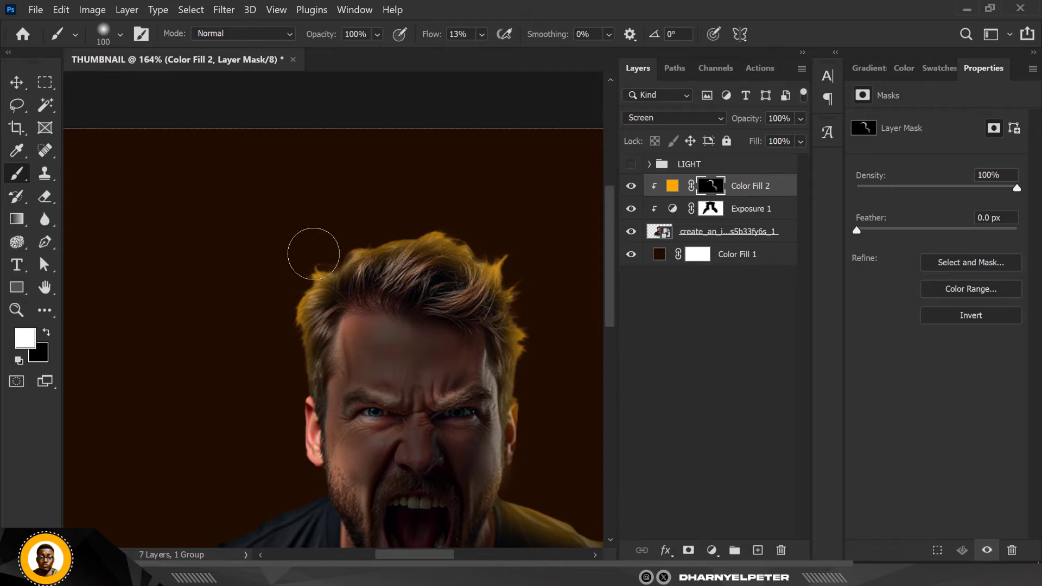
Paint orange rim light over the canvas-left ear and the start of that shoulder, using a smaller brush to strengthen the ear
{"action": "key", "text": "ctrl+1"}
{"action": "scroll", "coordinate": [291, 380], "scroll_direction": "up", "scroll_amount": 5}
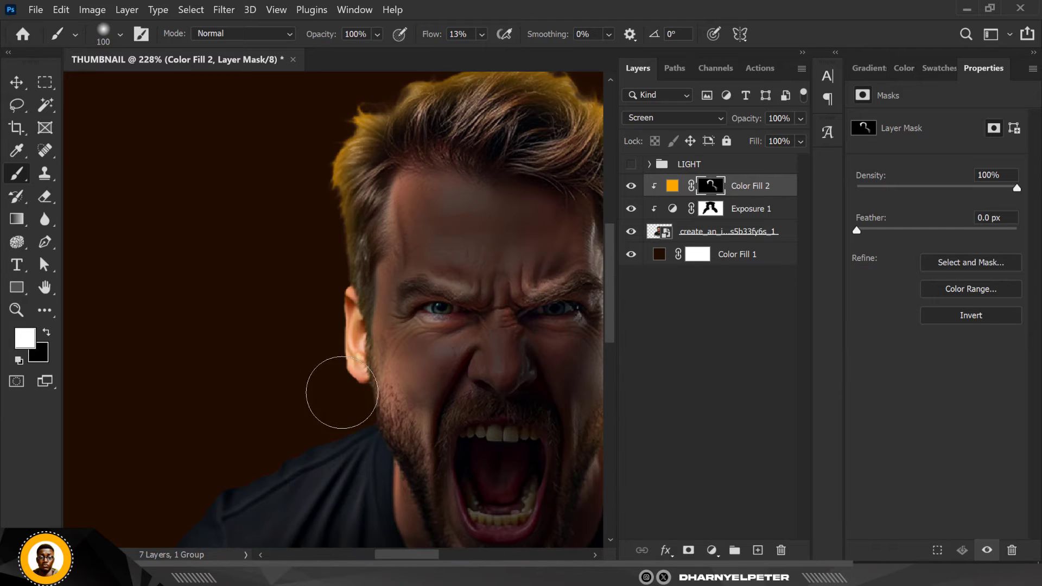
{"action": "mouse_move", "coordinate": [342, 270]}
{"action": "left_mouse_down"}
{"action": "mouse_move", "coordinate": [345, 349]}
{"action": "mouse_move", "coordinate": [350, 256]}
{"action": "mouse_move", "coordinate": [353, 304]}
{"action": "left_mouse_up"}
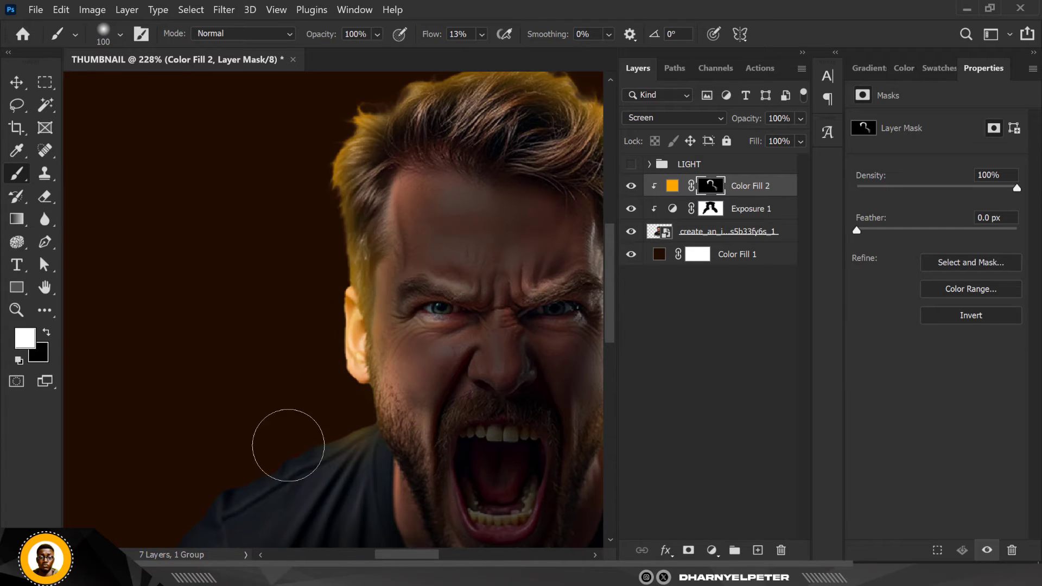
{"action": "key", "text": "bracketleft"}
{"action": "scroll", "coordinate": [389, 316], "scroll_direction": "down", "scroll_amount": 4}
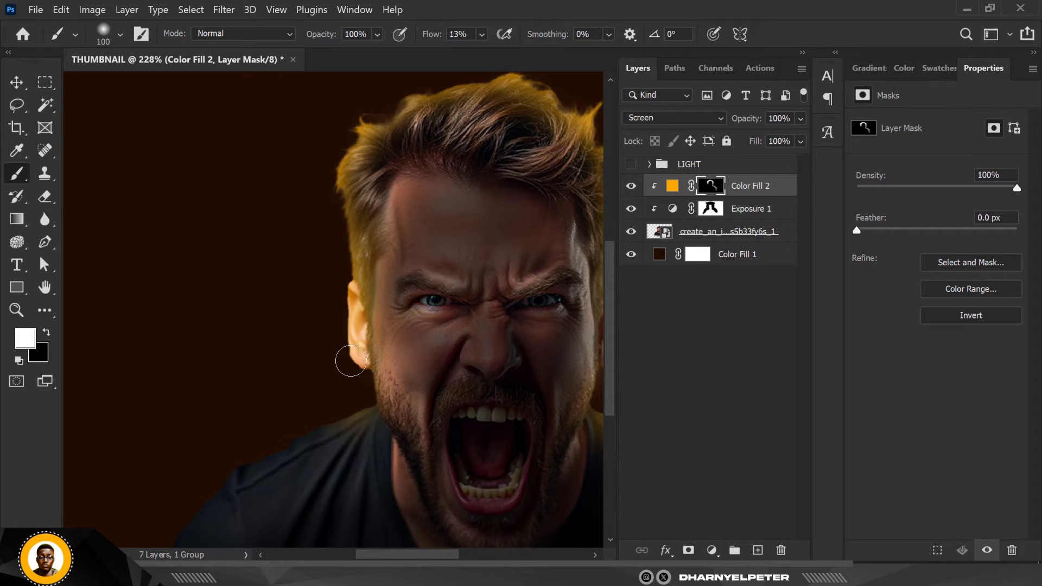
Examine the orange rim light around the man from the whole canvas down to closer views
{"action": "scroll", "coordinate": [350, 370], "scroll_direction": "down", "scroll_amount": 5}
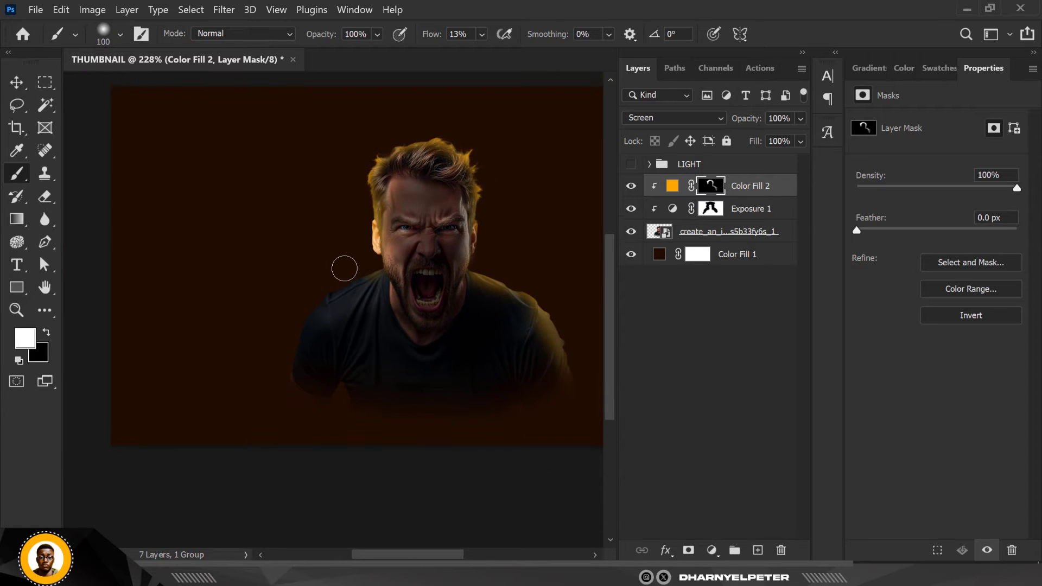
{"action": "scroll", "coordinate": [343, 268], "scroll_direction": "down", "scroll_amount": 1}
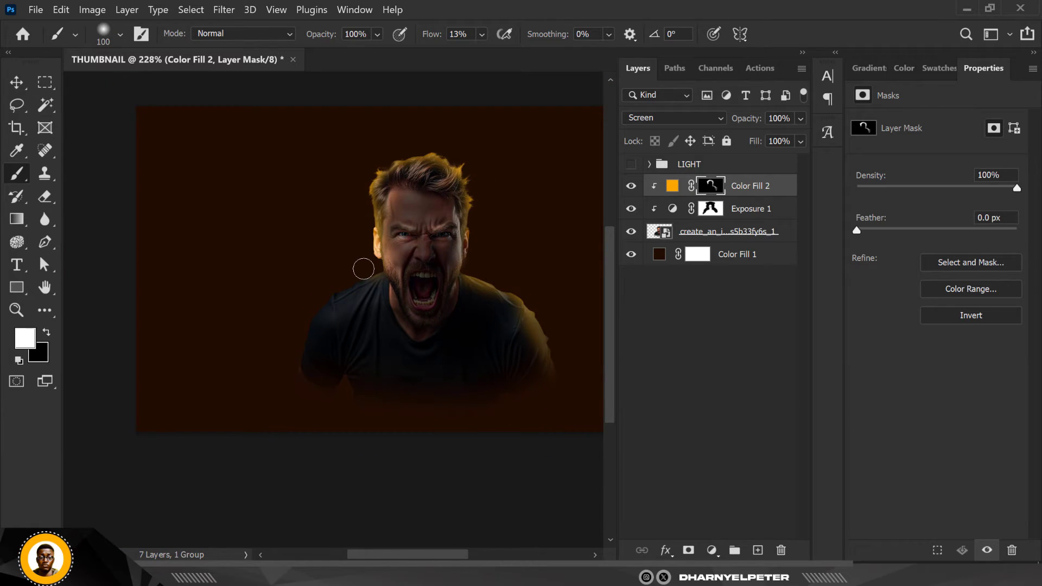
{"action": "scroll", "coordinate": [363, 268], "scroll_direction": "down", "scroll_amount": 1}
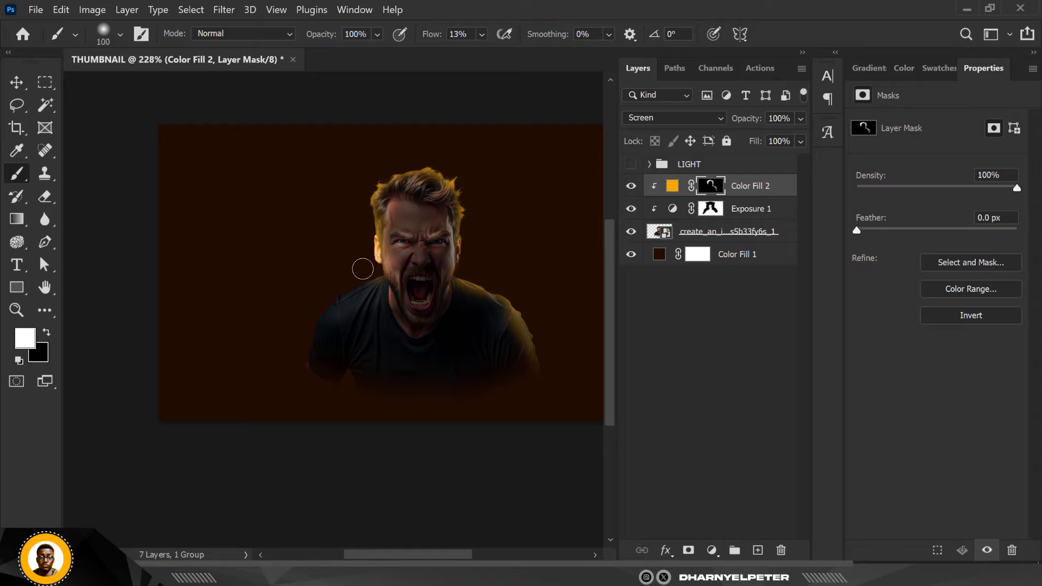
{"action": "scroll", "coordinate": [362, 268], "scroll_direction": "down", "scroll_amount": 1}
{"action": "scroll", "coordinate": [362, 268], "scroll_direction": "down", "scroll_amount": 2}
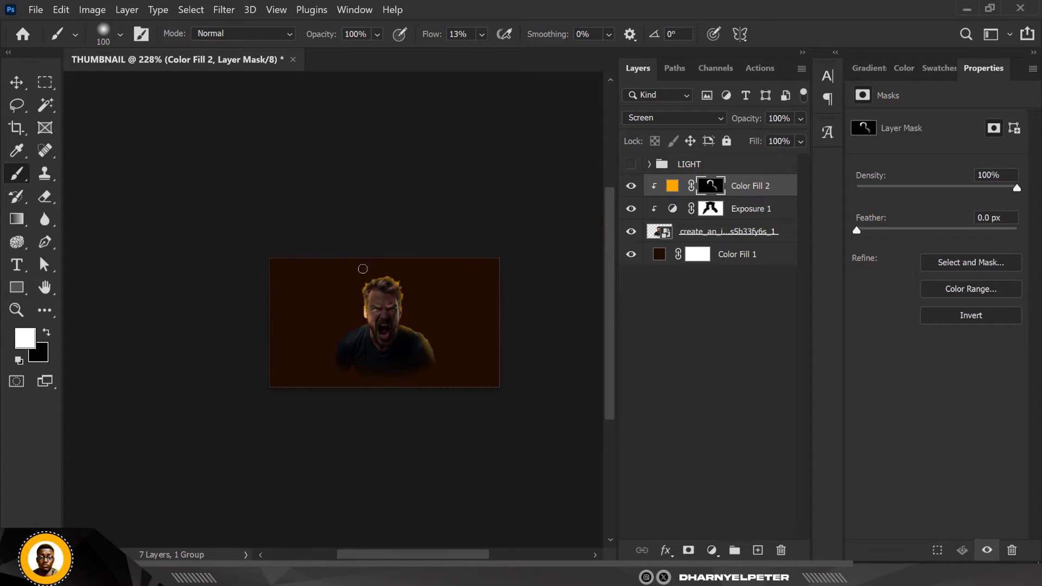
{"action": "scroll", "coordinate": [370, 342], "scroll_direction": "up", "scroll_amount": 1}
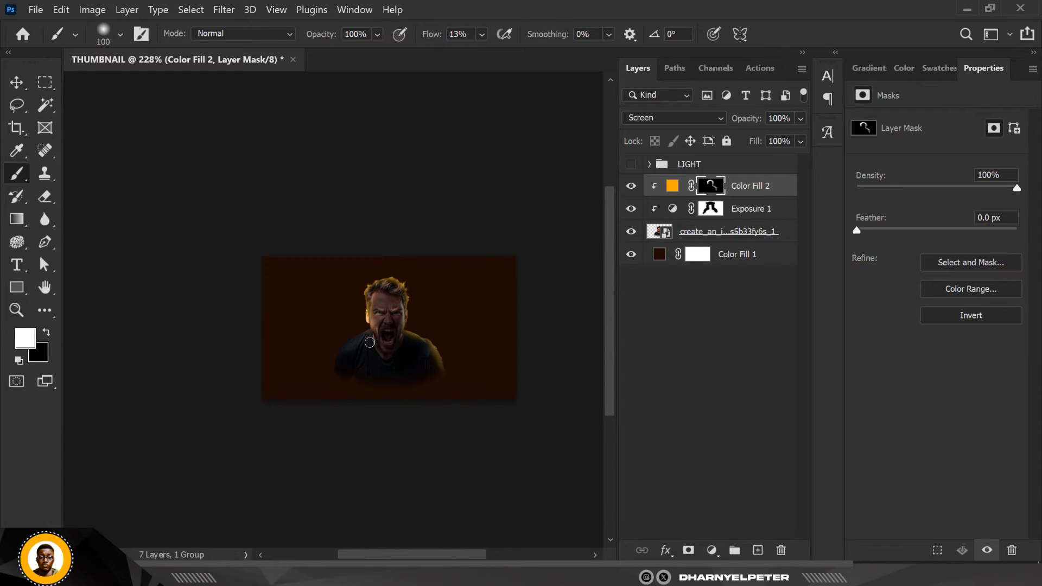
{"action": "scroll", "coordinate": [369, 338], "scroll_direction": "up", "scroll_amount": 2}
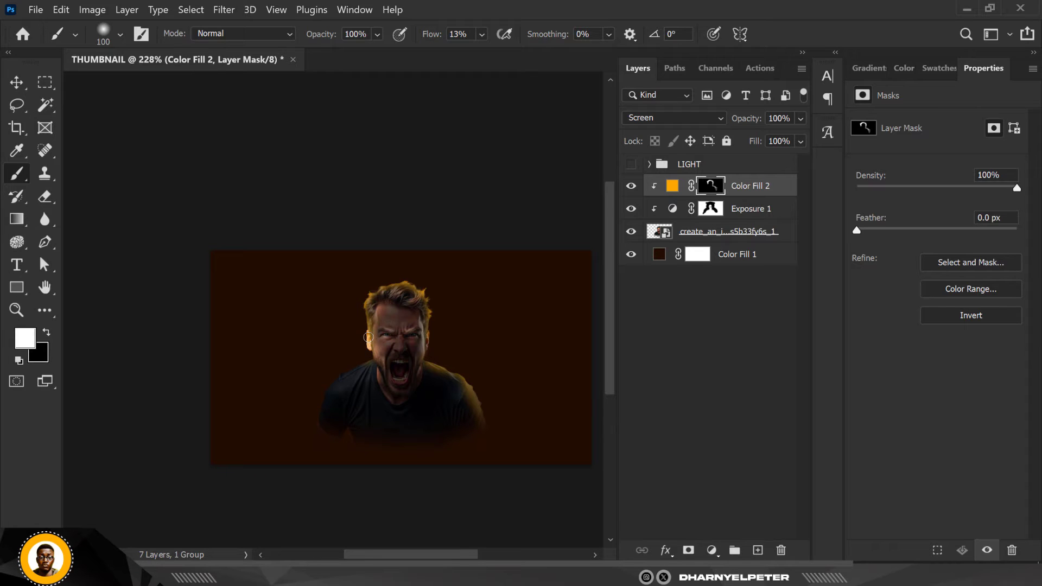
{"action": "scroll", "coordinate": [369, 338], "scroll_direction": "up", "scroll_amount": 1}
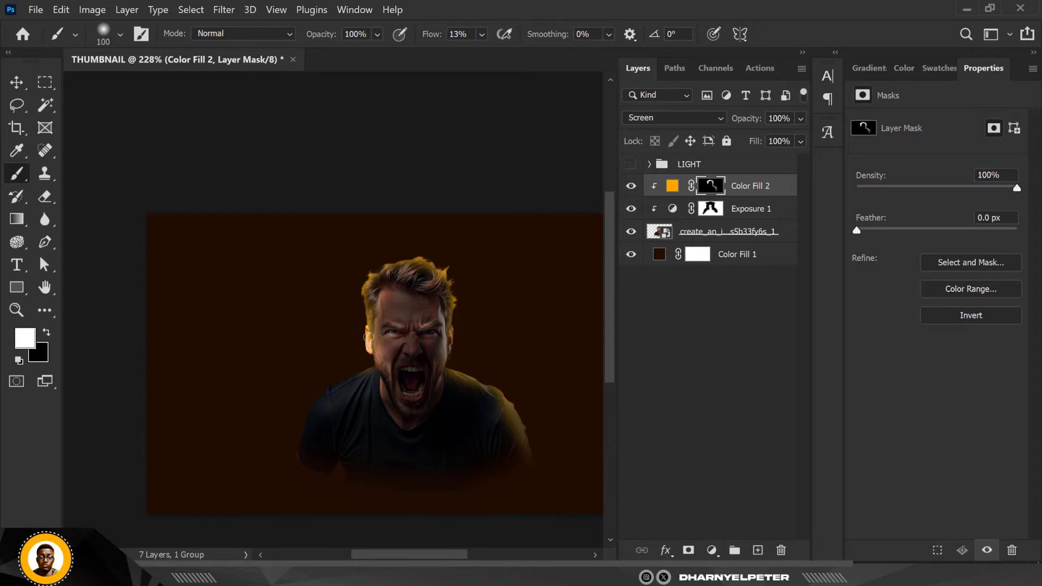
{"action": "scroll", "coordinate": [368, 338], "scroll_direction": "up", "scroll_amount": 1}
{"action": "scroll", "coordinate": [368, 338], "scroll_direction": "down", "scroll_amount": 1}
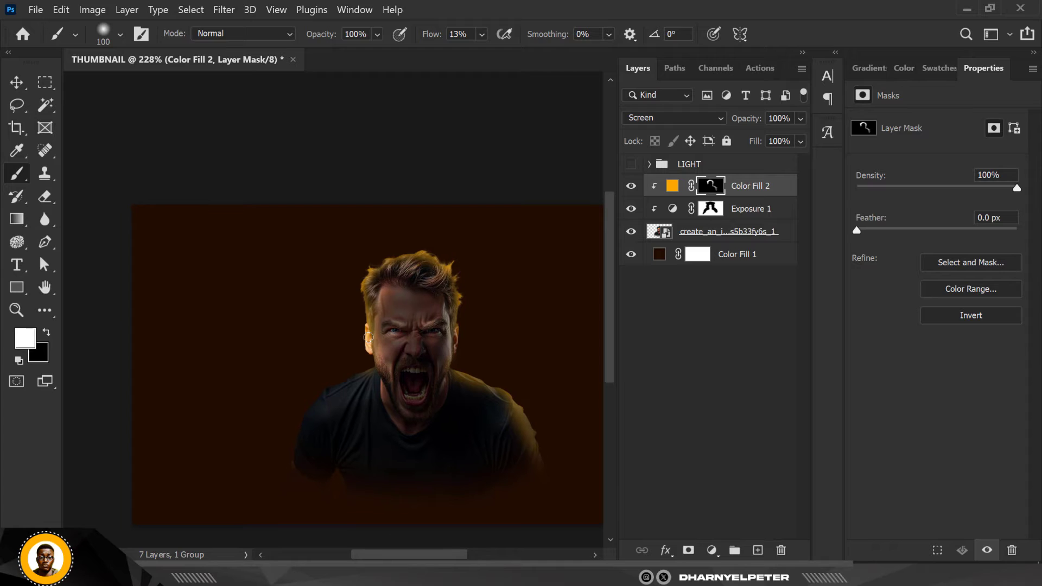
Paint the orange rim light along the man's canvas-left shoulder and arm with a 150 px brush
{"action": "scroll", "coordinate": [368, 338], "scroll_direction": "down", "scroll_amount": 1}
{"action": "scroll", "coordinate": [368, 338], "scroll_direction": "down", "scroll_amount": 1}
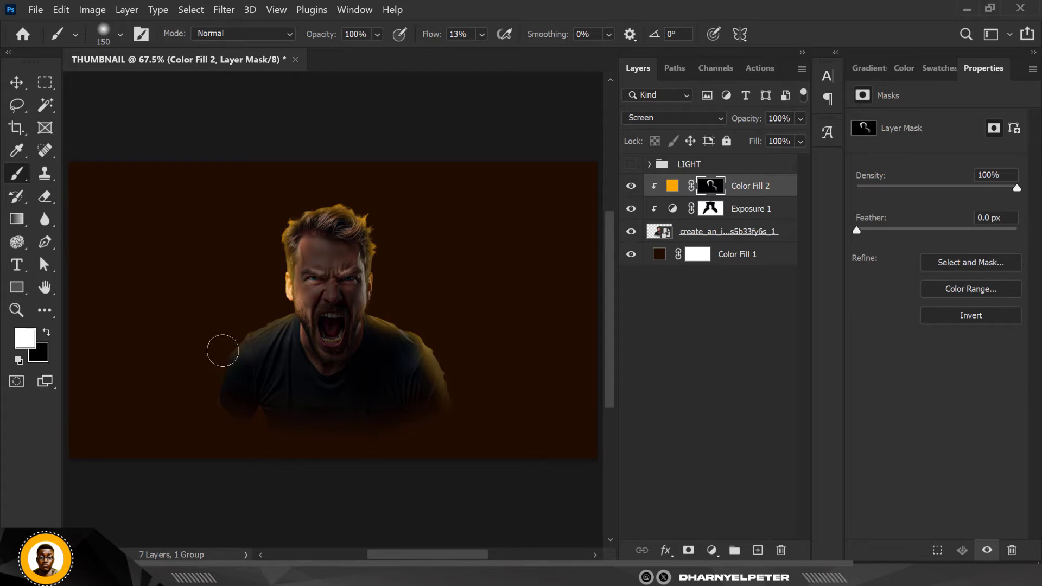
{"action": "left_click_drag", "start_coordinate": [161, 470], "coordinate": [199, 369]}
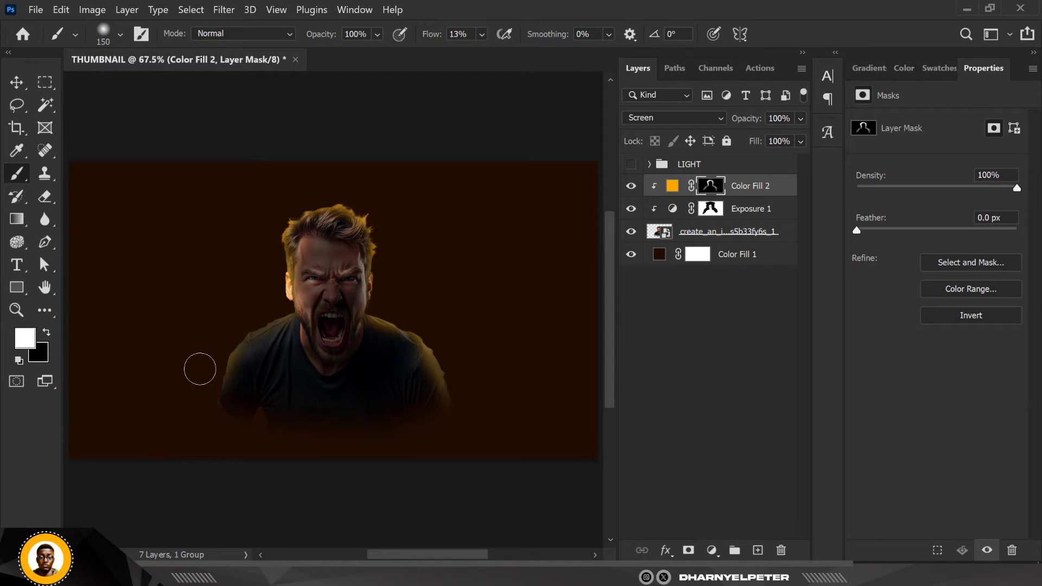
Strengthen the orange rim light along the edge of the man's canvas-left shoulder with a 60 px brush
{"action": "scroll", "coordinate": [228, 330], "scroll_direction": "up", "scroll_amount": 2}
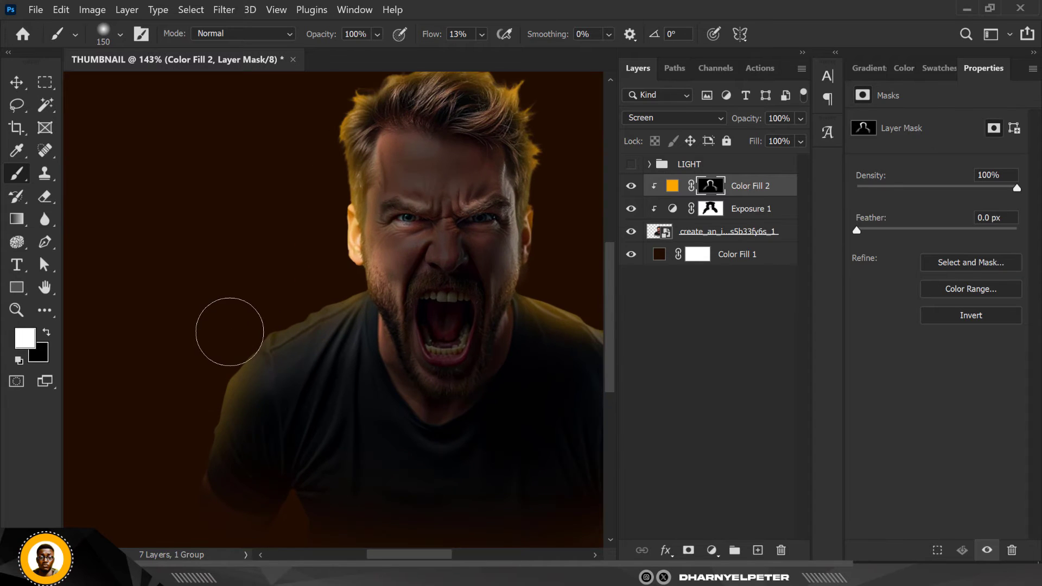
{"action": "key", "text": "bracketleft"}
{"action": "key", "text": "bracketleft"}
{"action": "key", "text": "bracketleft"}
{"action": "key", "text": "bracketleft"}
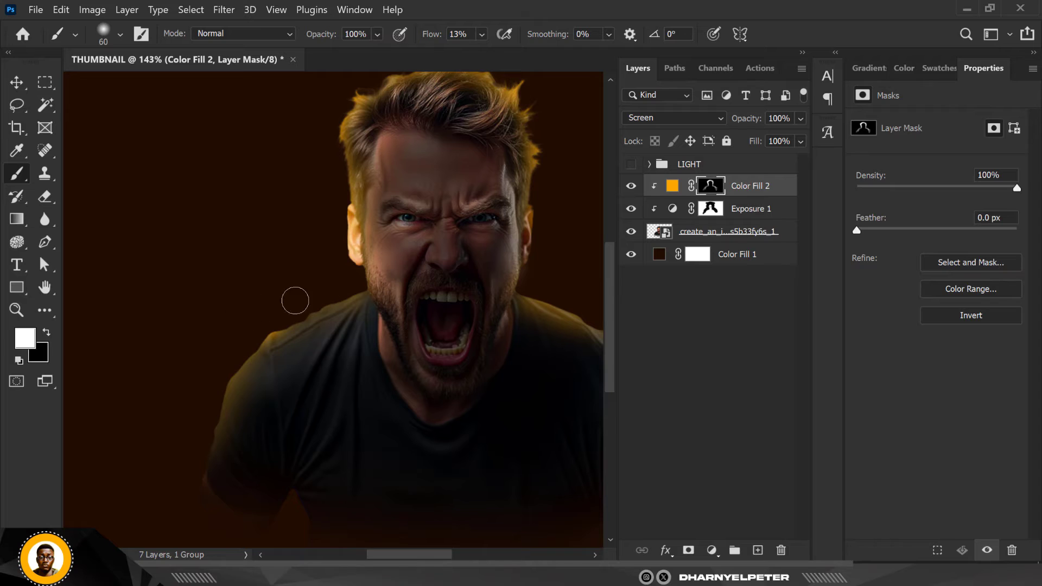
{"action": "left_click_drag", "start_coordinate": [268, 318], "coordinate": [341, 286]}
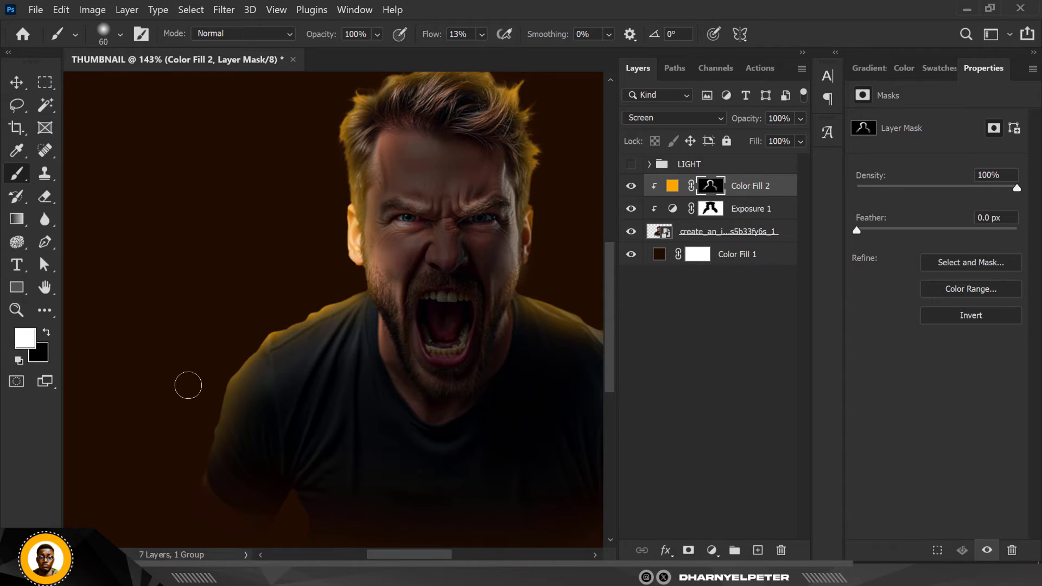
Paint a brighter orange rim along the edge of the man's canvas-right shoulder and upper arm with the 60 px brush
{"action": "scroll", "coordinate": [188, 385], "scroll_direction": "down", "scroll_amount": 5}
{"action": "scroll", "coordinate": [407, 366], "scroll_direction": "up", "scroll_amount": 4}
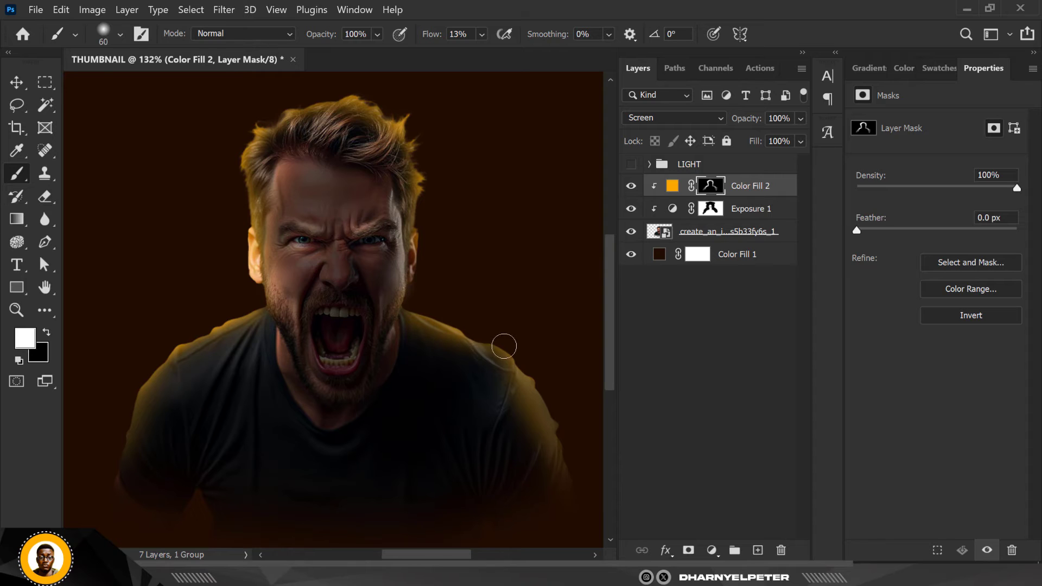
{"action": "mouse_move", "coordinate": [504, 346]}
{"action": "left_mouse_down"}
{"action": "mouse_move", "coordinate": [581, 414]}
{"action": "mouse_move", "coordinate": [574, 406]}
{"action": "mouse_move", "coordinate": [565, 425]}
{"action": "mouse_move", "coordinate": [547, 403]}
{"action": "mouse_move", "coordinate": [574, 443]}
{"action": "left_mouse_up"}
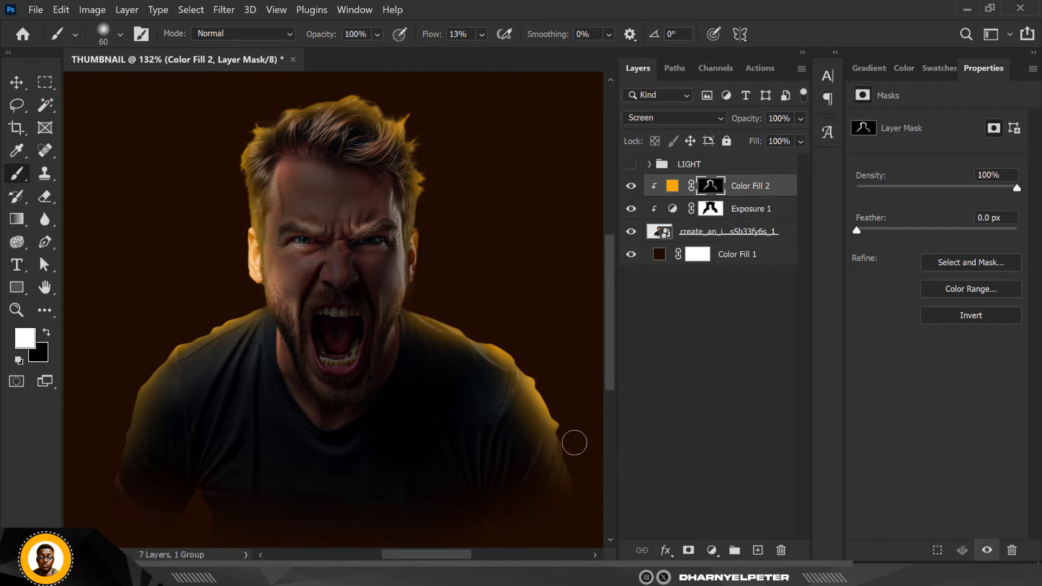
{"action": "scroll", "coordinate": [530, 380], "scroll_direction": "down", "scroll_amount": 4}
{"action": "scroll", "coordinate": [378, 340], "scroll_direction": "up", "scroll_amount": 4}
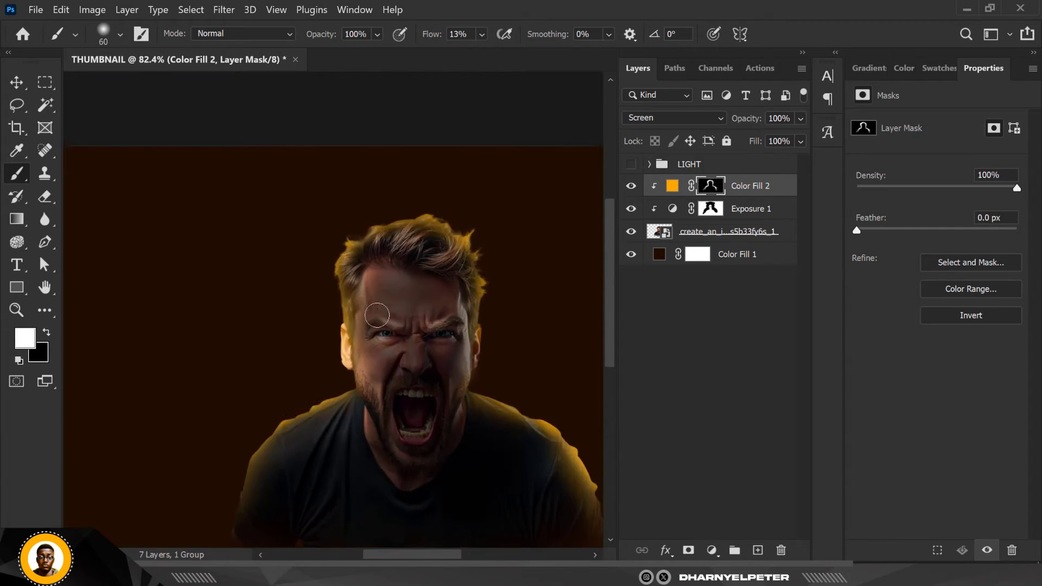
Lower the brush flow to 5% and enlarge the brush to 150 px
{"action": "scroll", "coordinate": [379, 340], "scroll_direction": "down", "scroll_amount": 3}
{"action": "scroll", "coordinate": [309, 244], "scroll_direction": "up", "scroll_amount": 4}
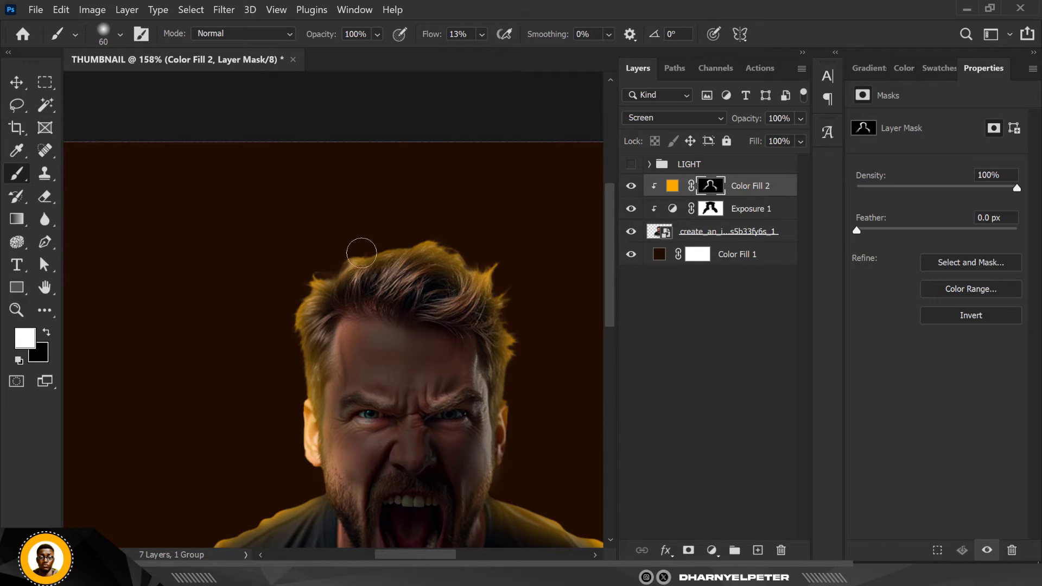
{"action": "scroll", "coordinate": [413, 245], "scroll_direction": "down", "scroll_amount": 2}
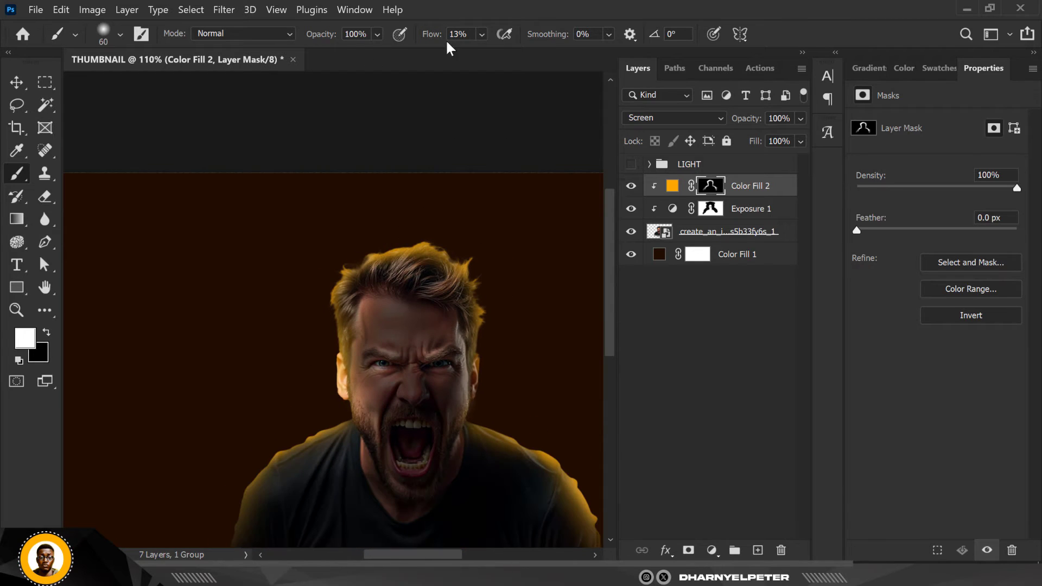
{"action": "left_click", "coordinate": [481, 34]}
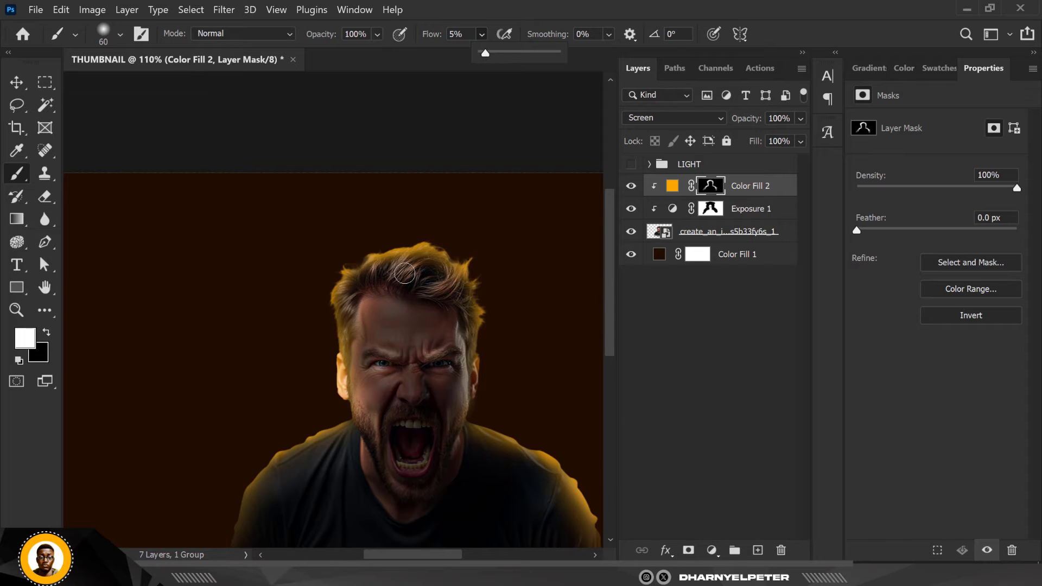
{"action": "left_click", "coordinate": [422, 348]}
{"action": "key", "text": "bracketright"}
{"action": "key", "text": "bracketright"}
{"action": "key", "text": "bracketright"}
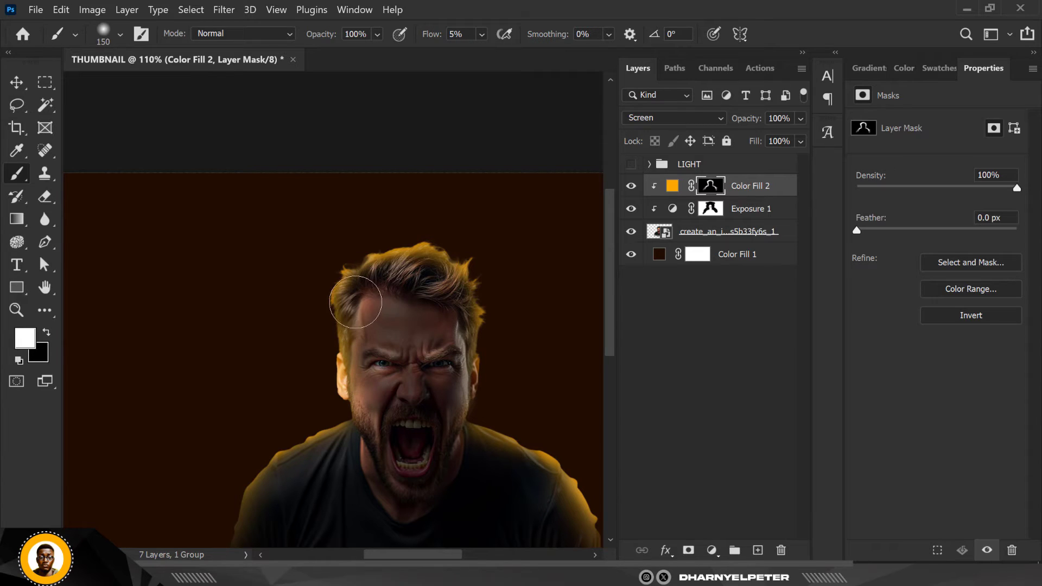
Examine the orange light on the man's hair, face and shoulders from the whole canvas and close up
{"action": "scroll", "coordinate": [414, 290], "scroll_direction": "down", "scroll_amount": 3}
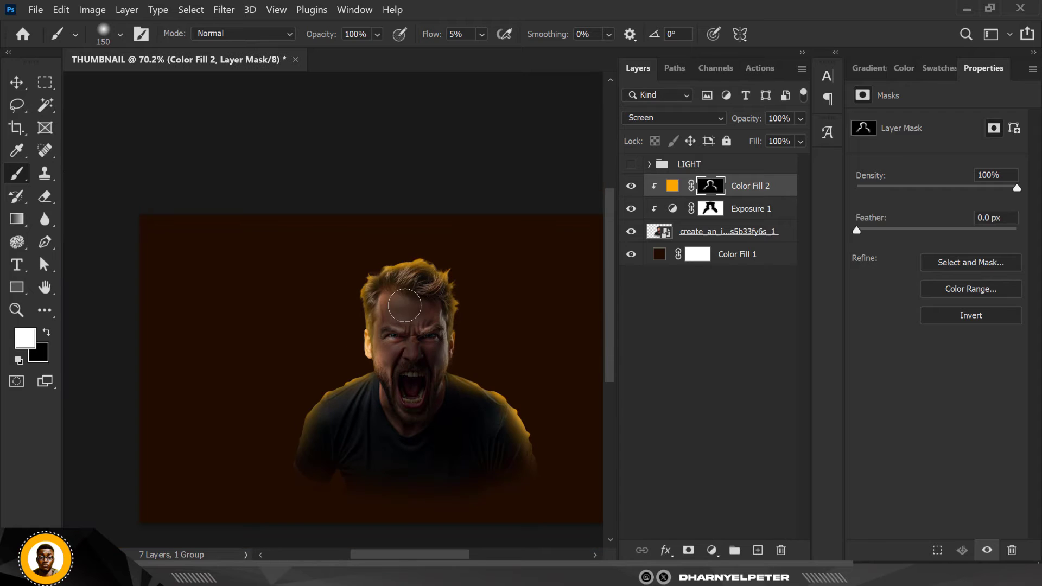
{"action": "scroll", "coordinate": [380, 380], "scroll_direction": "up", "scroll_amount": 3}
{"action": "scroll", "coordinate": [331, 441], "scroll_direction": "up", "scroll_amount": 1}
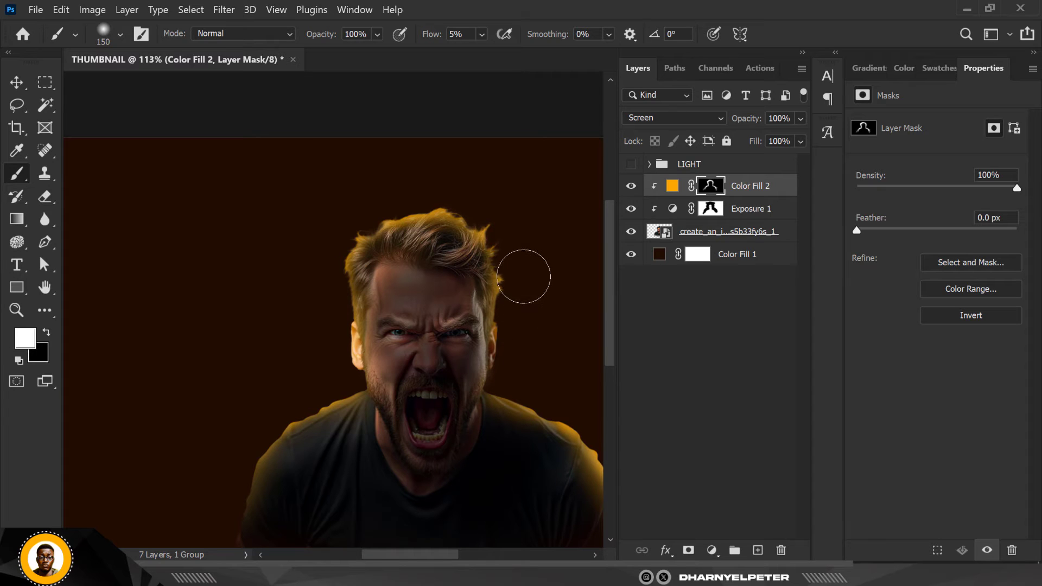
{"action": "scroll", "coordinate": [426, 212], "scroll_direction": "down", "scroll_amount": 3}
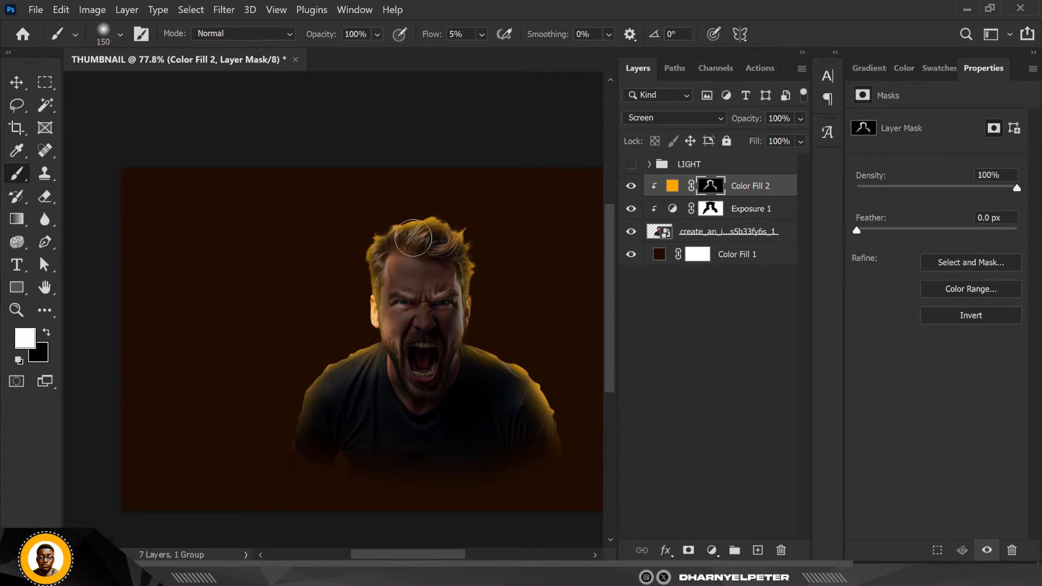
{"action": "scroll", "coordinate": [413, 244], "scroll_direction": "up", "scroll_amount": 1}
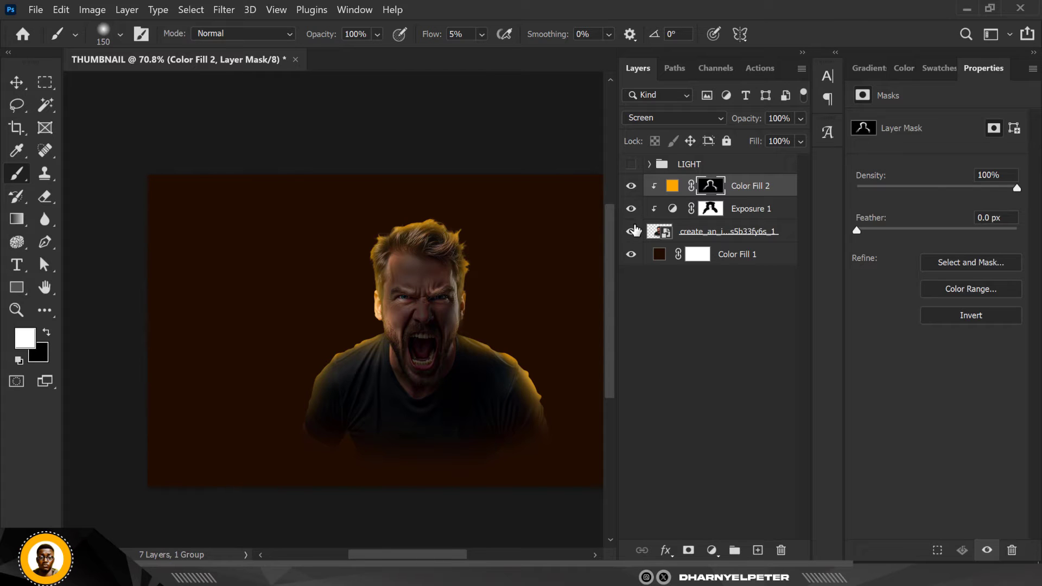
{"action": "scroll", "coordinate": [447, 281], "scroll_direction": "up", "scroll_amount": 3}
{"action": "scroll", "coordinate": [447, 281], "scroll_direction": "down", "scroll_amount": 2}
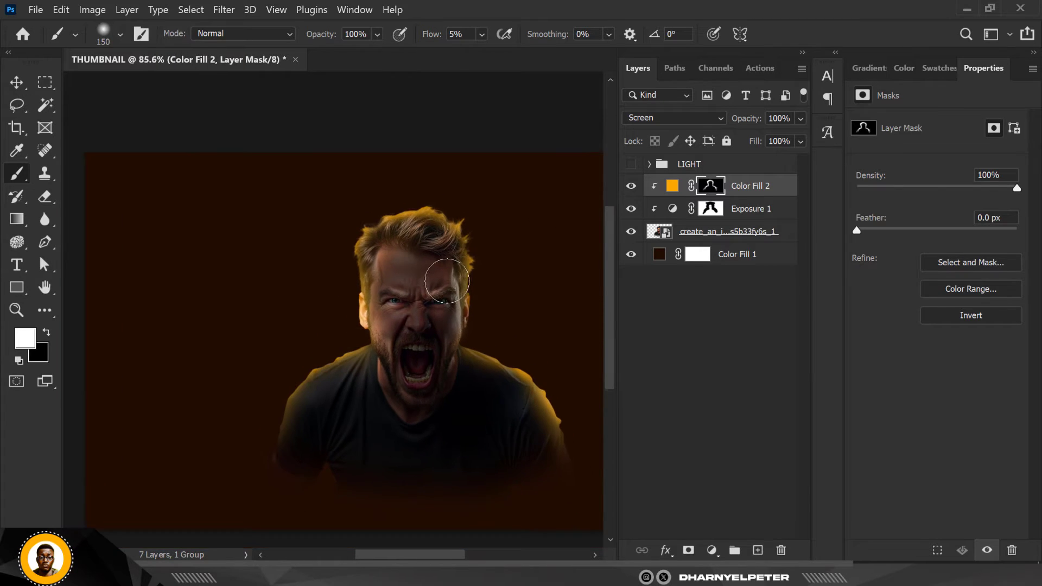
{"action": "scroll", "coordinate": [446, 281], "scroll_direction": "up", "scroll_amount": 1}
{"action": "scroll", "coordinate": [446, 281], "scroll_direction": "up", "scroll_amount": 1}
{"action": "scroll", "coordinate": [446, 282], "scroll_direction": "down", "scroll_amount": 3}
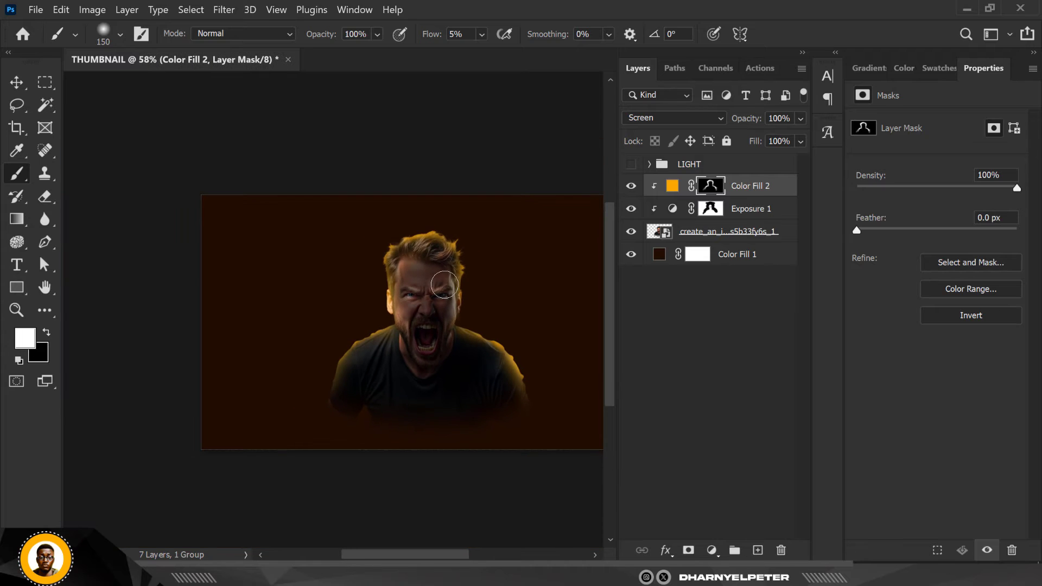
{"action": "scroll", "coordinate": [444, 284], "scroll_direction": "up", "scroll_amount": 1}
{"action": "scroll", "coordinate": [444, 285], "scroll_direction": "up", "scroll_amount": 3}
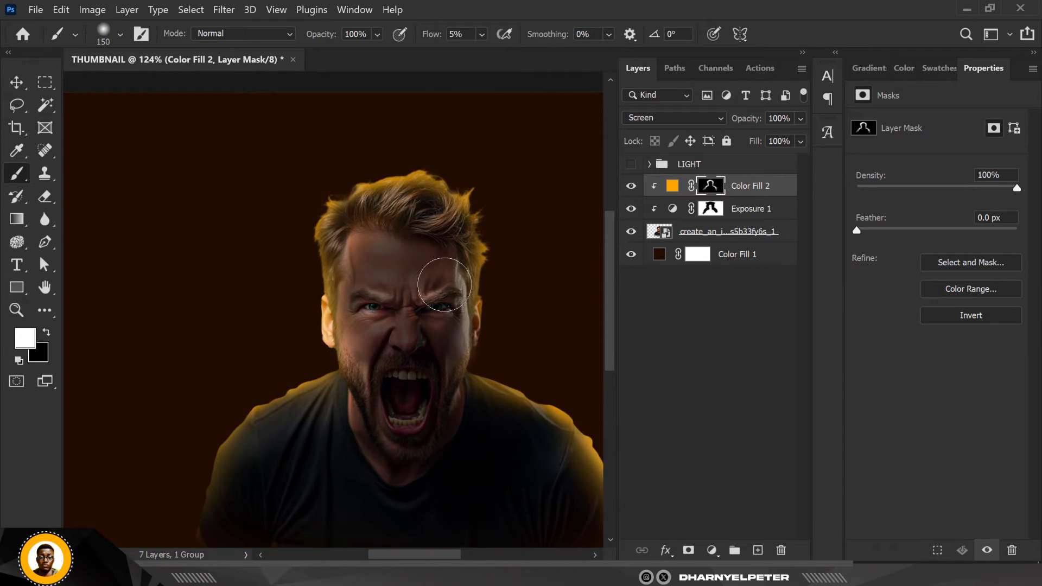
{"action": "scroll", "coordinate": [441, 287], "scroll_direction": "down", "scroll_amount": 1}
{"action": "scroll", "coordinate": [441, 287], "scroll_direction": "down", "scroll_amount": 1}
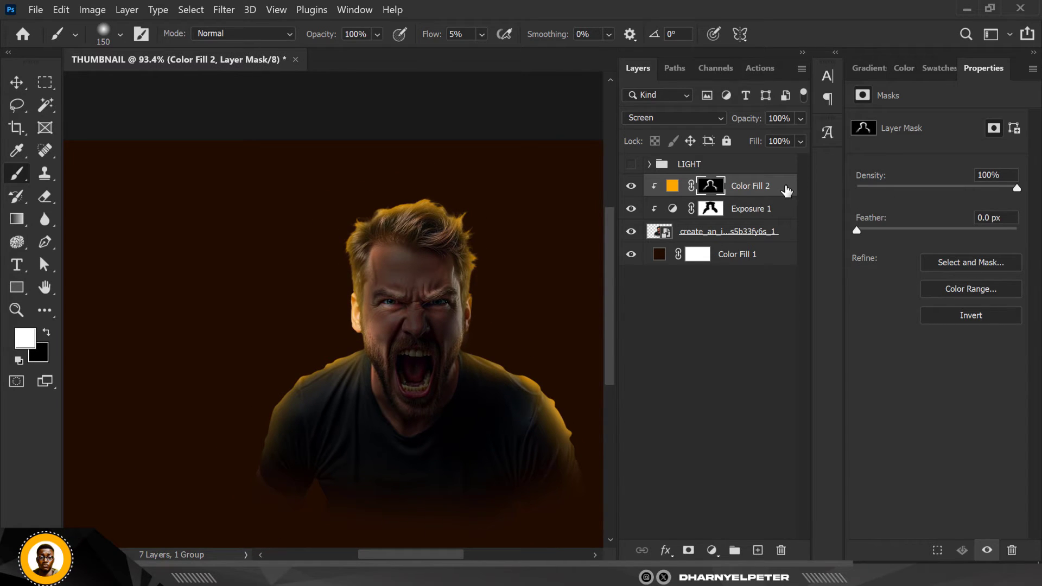
In the Color Fill 2 blending options, split the Blend If sliders for the underlying layer to 0/38 and 186/255
{"action": "right_click", "coordinate": [785, 190]}
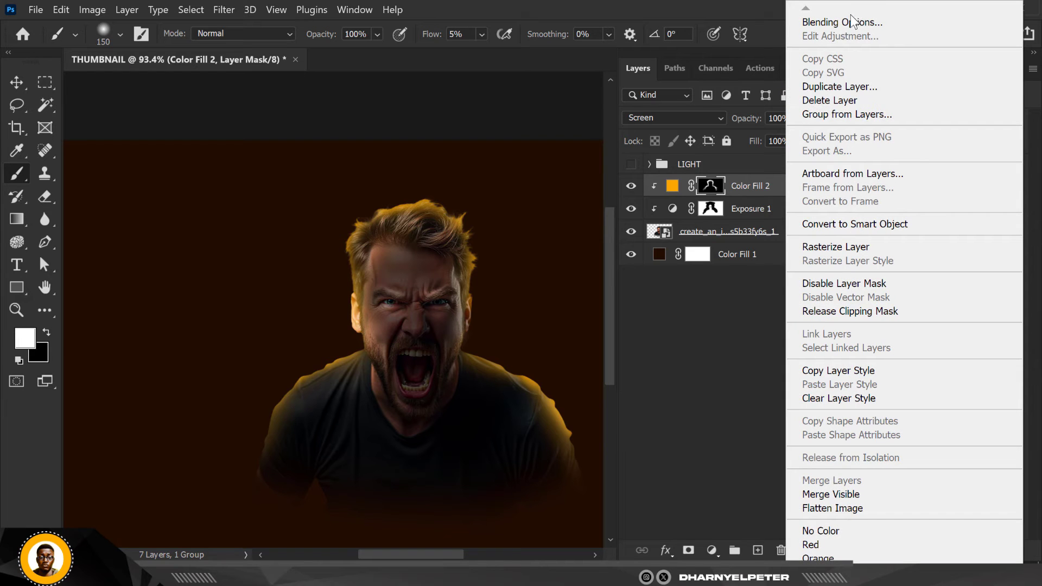
{"action": "left_click", "coordinate": [824, 21]}
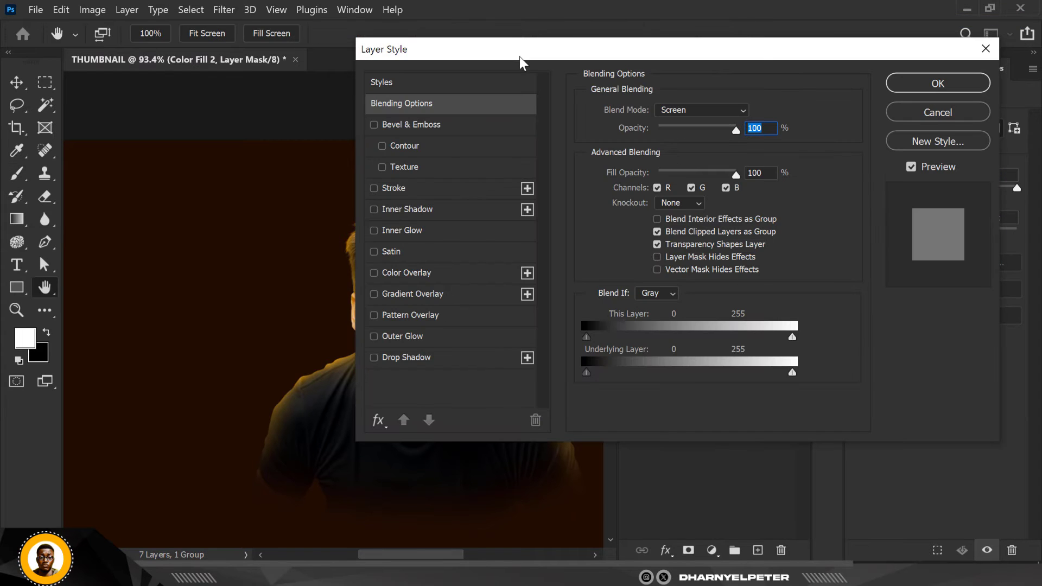
{"action": "left_click_drag", "start_coordinate": [533, 51], "coordinate": [702, 23]}
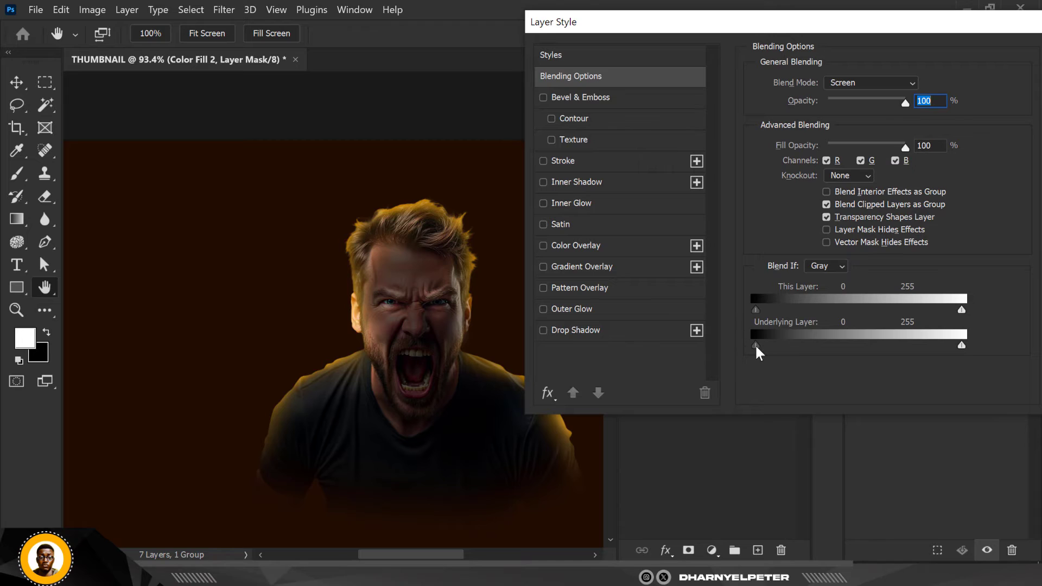
{"action": "left_click_drag", "start_coordinate": [818, 347], "coordinate": [781, 350]}
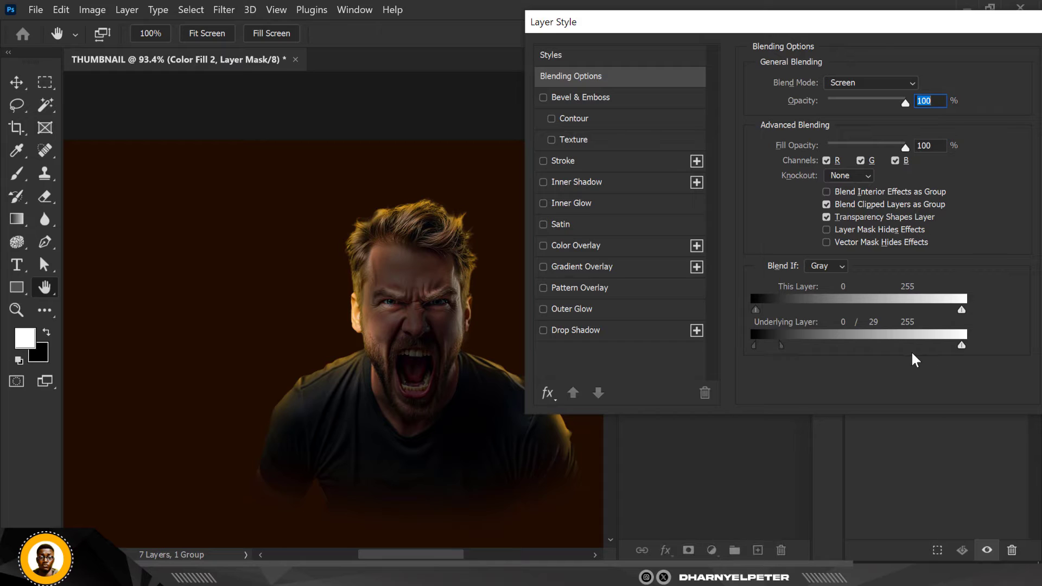
{"action": "left_click_drag", "start_coordinate": [958, 348], "coordinate": [921, 345]}
{"action": "left_click_drag", "start_coordinate": [796, 353], "coordinate": [804, 354]}
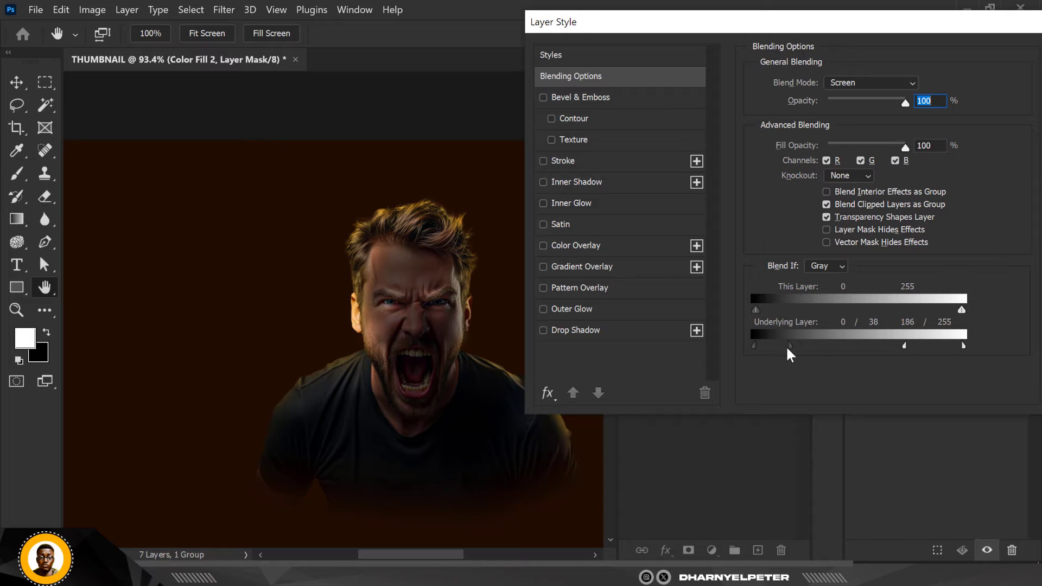
{"action": "left_click_drag", "start_coordinate": [900, 27], "coordinate": [694, 29]}
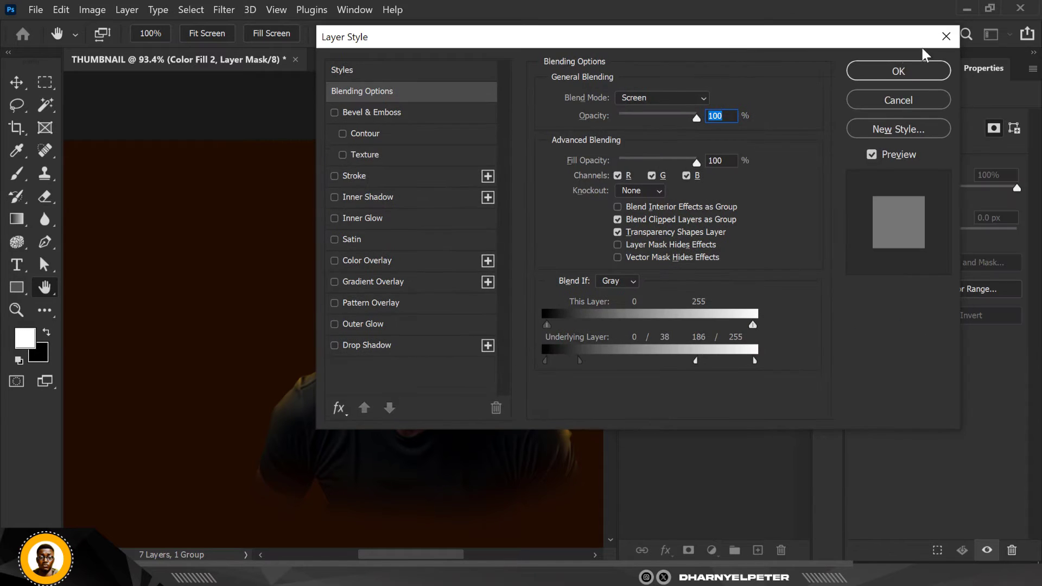
{"action": "left_click", "coordinate": [899, 70]}
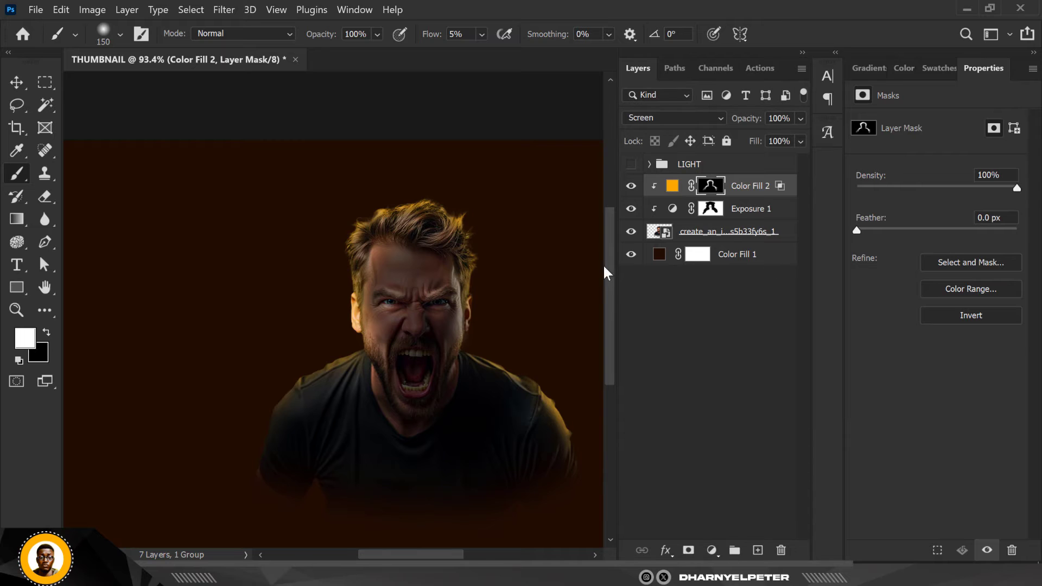
Paint a soft orange glow over the man's canvas-left shoulder and sleeve on the mask with a 250 px brush
{"action": "scroll", "coordinate": [476, 249], "scroll_direction": "down", "scroll_amount": 3}
{"action": "scroll", "coordinate": [332, 391], "scroll_direction": "up", "scroll_amount": 3}
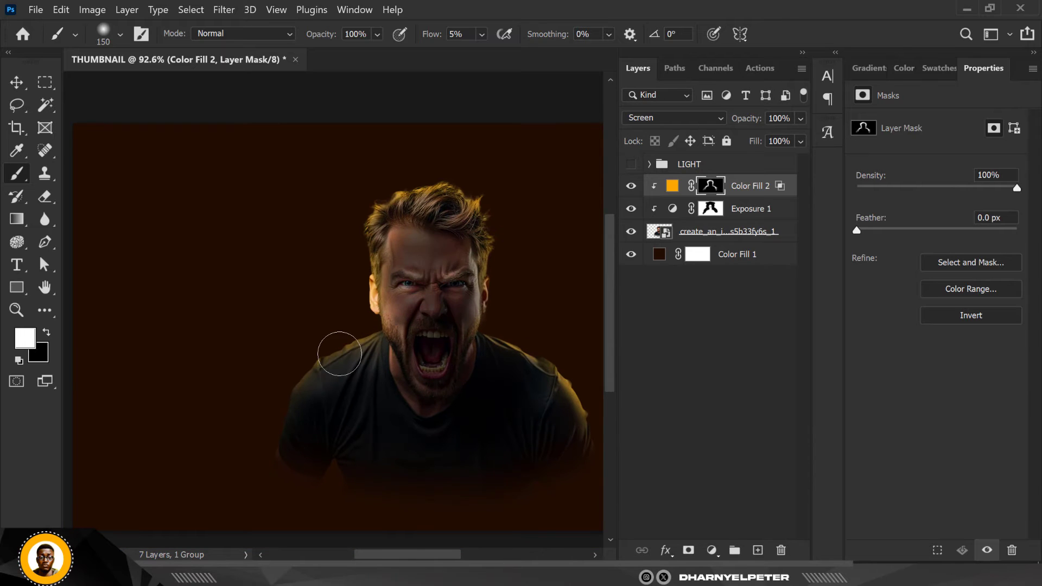
{"action": "scroll", "coordinate": [332, 377], "scroll_direction": "up", "scroll_amount": 2}
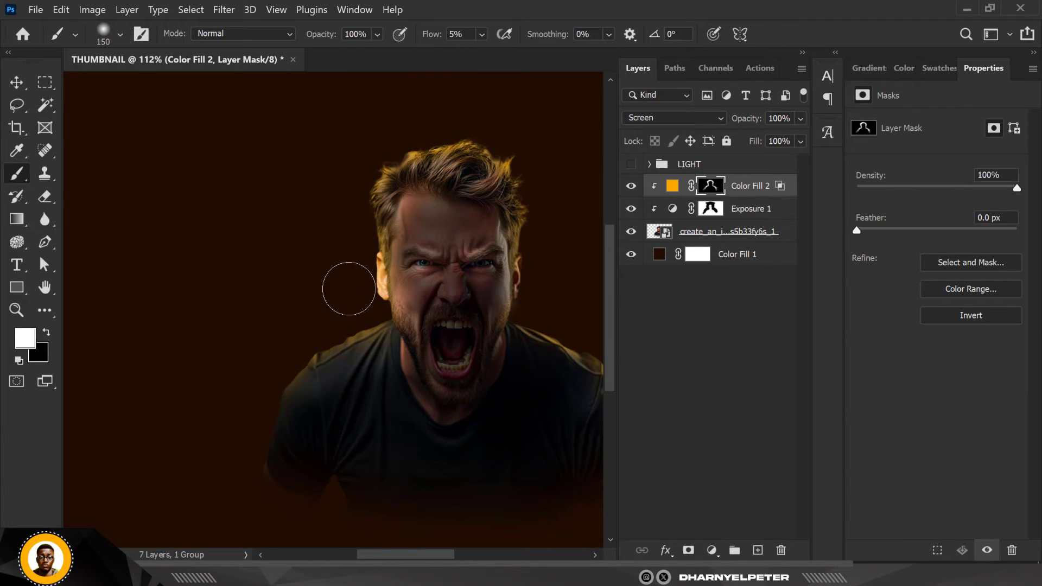
{"action": "key", "text": "bracketright"}
{"action": "key", "text": "bracketright"}
{"action": "key", "text": "bracketright"}
{"action": "mouse_move", "coordinate": [316, 416]}
{"action": "left_mouse_down"}
{"action": "mouse_move", "coordinate": [375, 365]}
{"action": "mouse_move", "coordinate": [359, 313]}
{"action": "mouse_move", "coordinate": [326, 339]}
{"action": "left_mouse_up"}
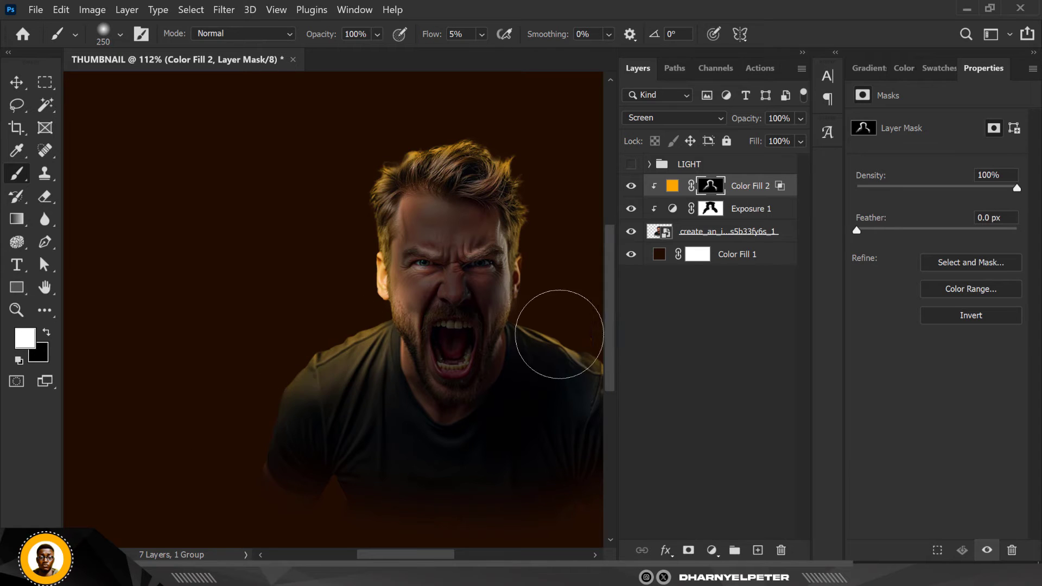
Paint the same soft orange glow over the man's canvas-right shoulder and chest on the mask
{"action": "scroll", "coordinate": [304, 307], "scroll_direction": "down", "scroll_amount": 2}
{"action": "mouse_move", "coordinate": [459, 334]}
{"action": "left_mouse_down"}
{"action": "mouse_move", "coordinate": [516, 369]}
{"action": "mouse_move", "coordinate": [504, 346]}
{"action": "left_mouse_up"}
{"action": "scroll", "coordinate": [433, 226], "scroll_direction": "up", "scroll_amount": 4}
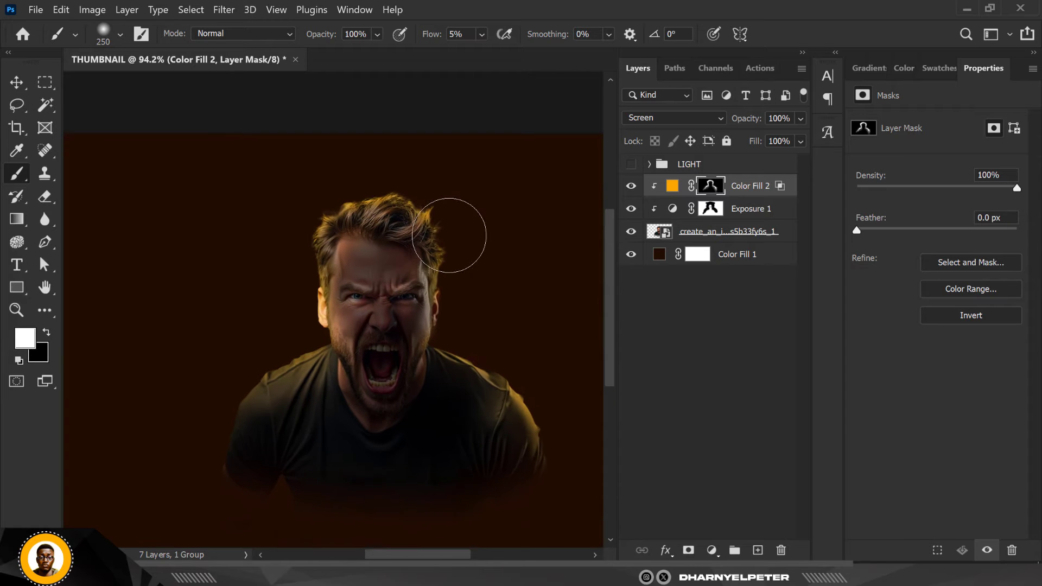
Examine the blended orange light on the man's hair and shirt, both close up and across the whole thumbnail
{"action": "scroll", "coordinate": [465, 268], "scroll_direction": "down", "scroll_amount": 3}
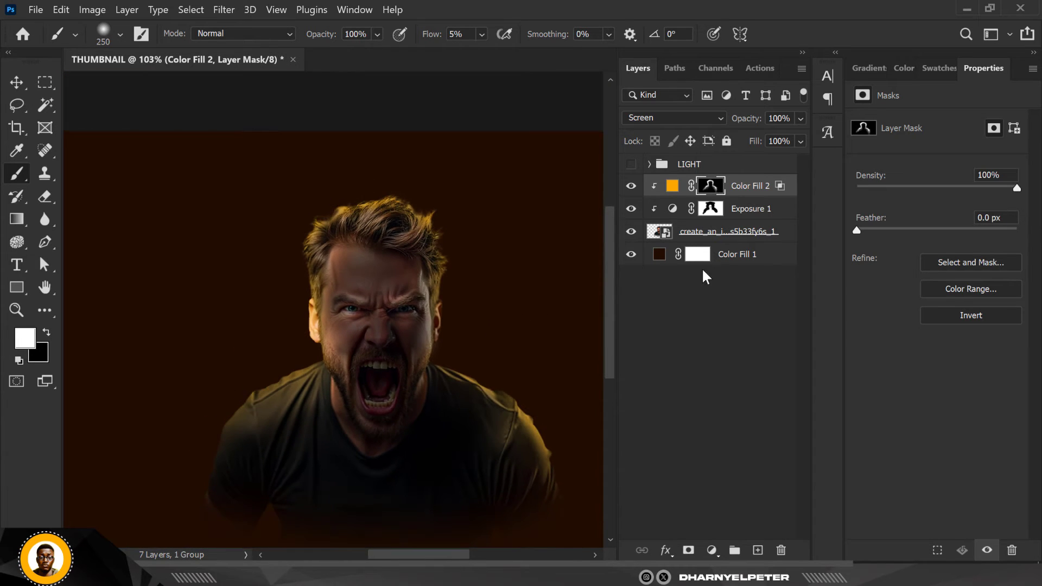
{"action": "scroll", "coordinate": [418, 255], "scroll_direction": "up", "scroll_amount": 1}
{"action": "scroll", "coordinate": [426, 237], "scroll_direction": "up", "scroll_amount": 2}
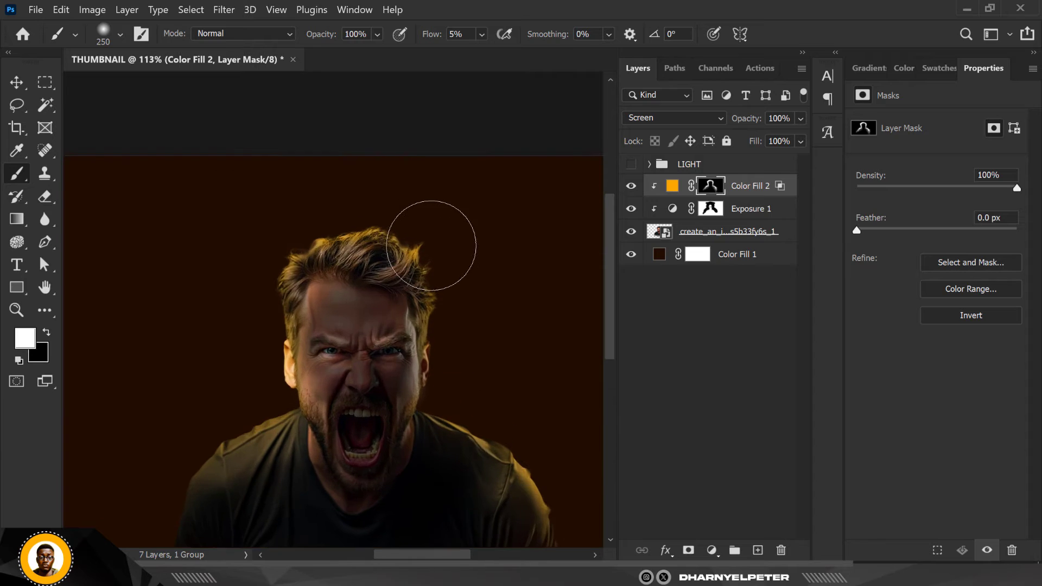
{"action": "scroll", "coordinate": [427, 232], "scroll_direction": "down", "scroll_amount": 1}
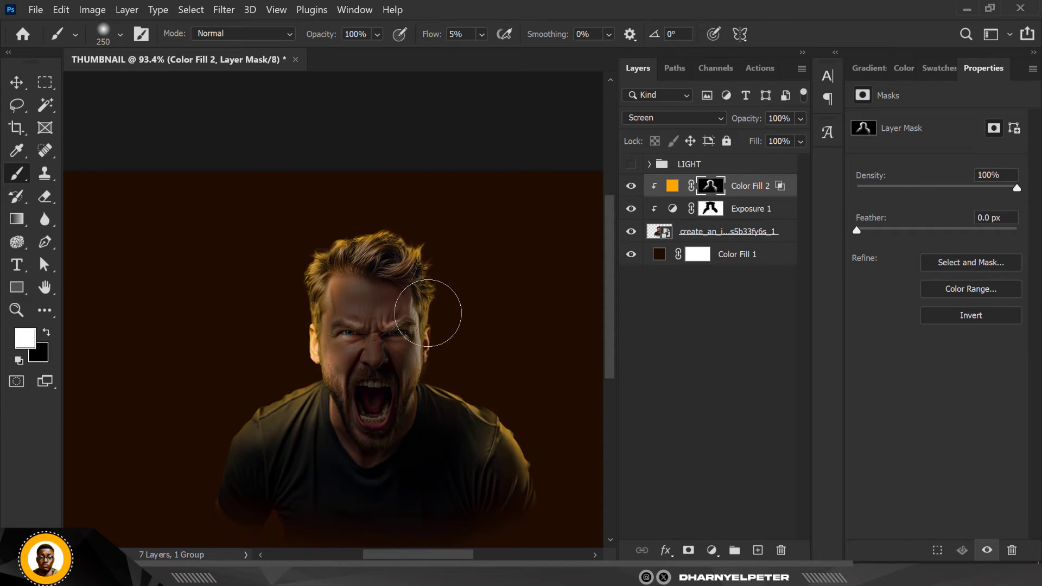
{"action": "key", "text": "bracketleft"}
{"action": "key", "text": "bracketleft"}
{"action": "scroll", "coordinate": [429, 313], "scroll_direction": "down", "scroll_amount": 3}
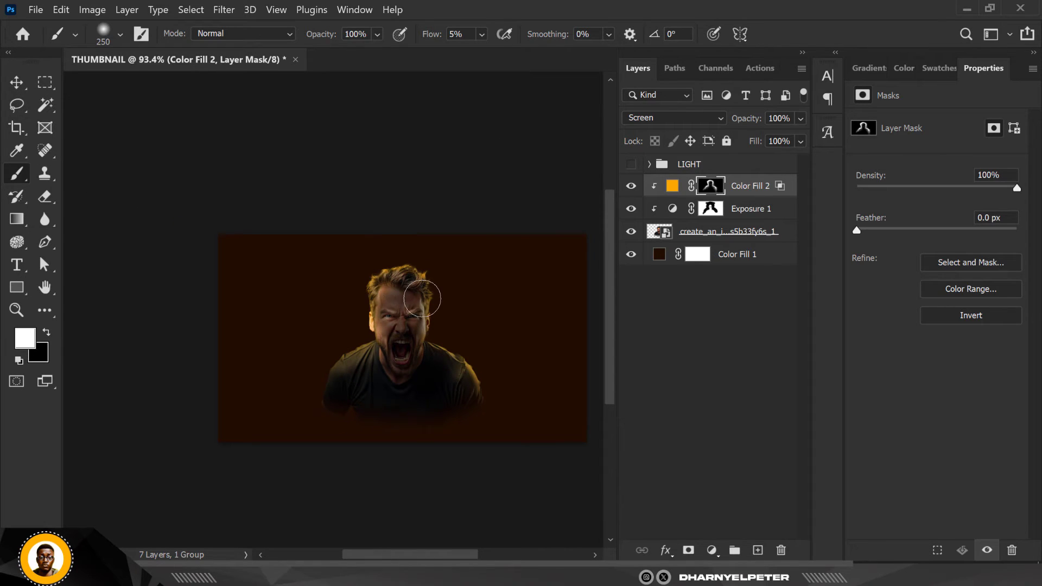
{"action": "scroll", "coordinate": [420, 296], "scroll_direction": "up", "scroll_amount": 1}
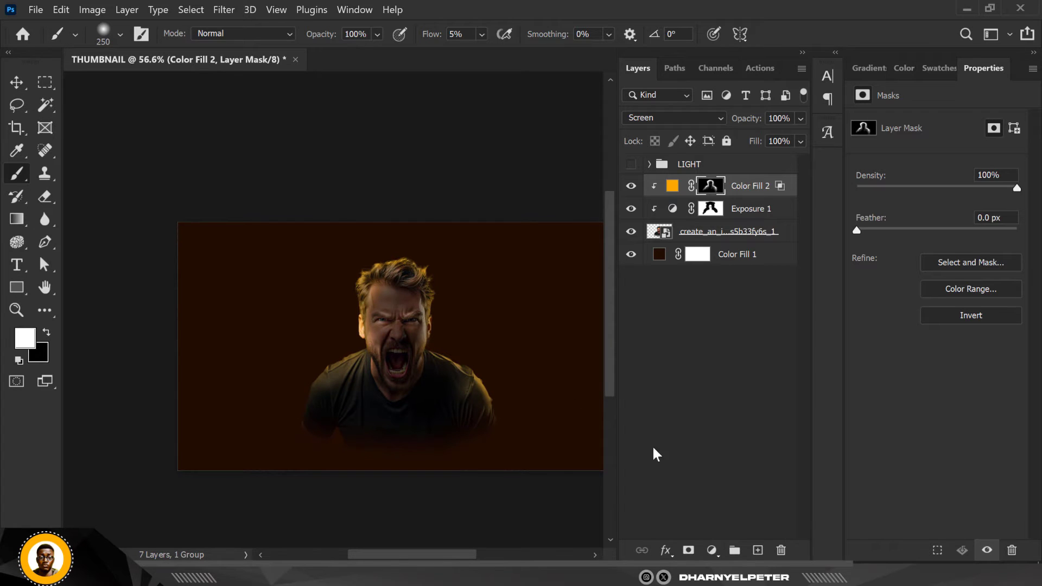
Change the Color Fill 1 background to the near-black brown 060200
{"action": "left_click", "coordinate": [17, 82]}
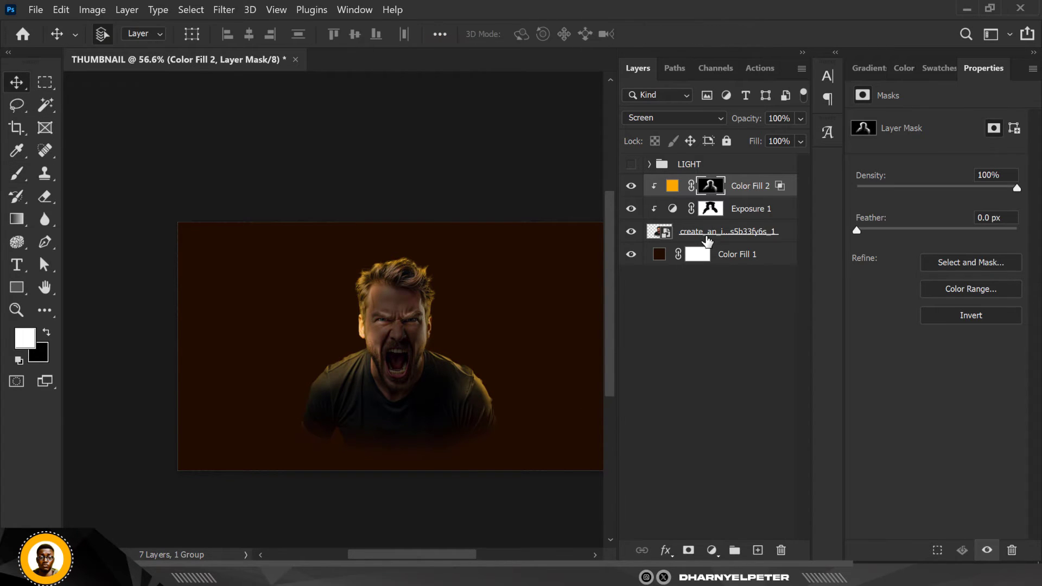
{"action": "left_click", "coordinate": [703, 238]}
{"action": "double_click", "coordinate": [659, 255]}
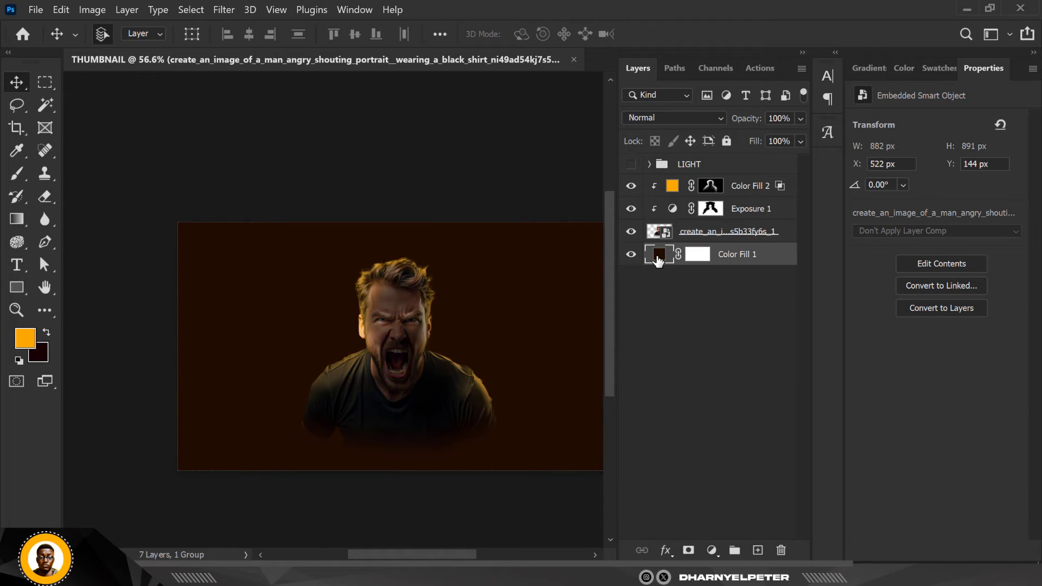
{"action": "mouse_move", "coordinate": [786, 304]}
{"action": "left_mouse_down"}
{"action": "mouse_move", "coordinate": [810, 330]}
{"action": "mouse_move", "coordinate": [799, 326]}
{"action": "left_mouse_up"}
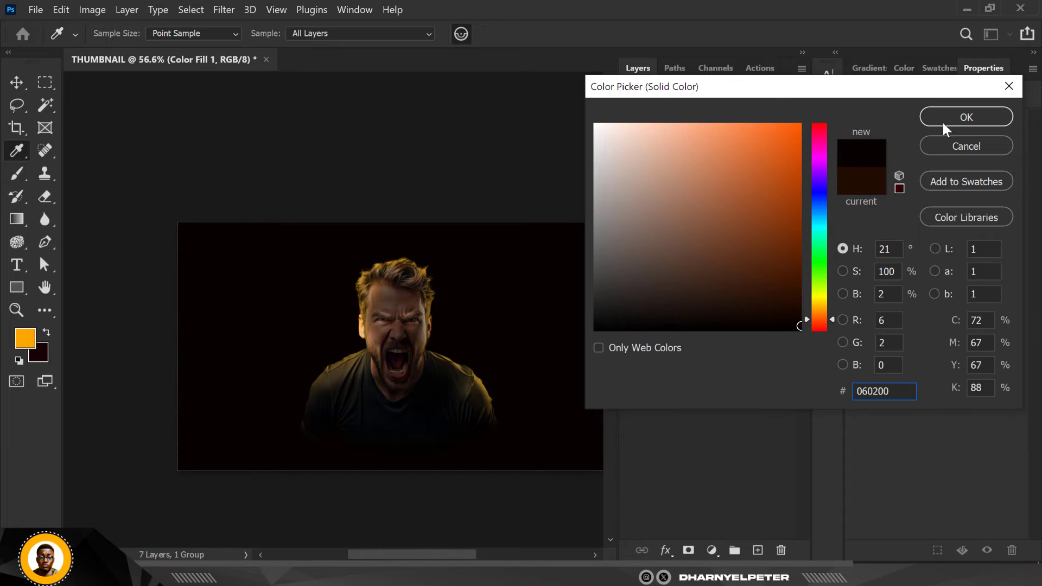
{"action": "left_click", "coordinate": [958, 118]}
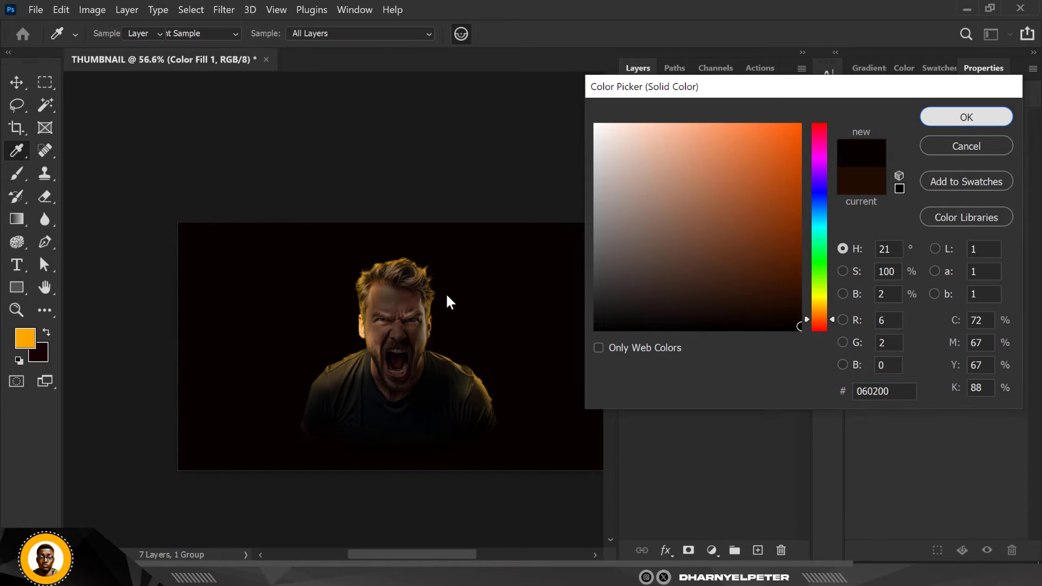
Compare the thumbnail with the LIGHT group shown and hidden, and examine the man against the darker background up close
{"action": "left_click", "coordinate": [631, 164]}
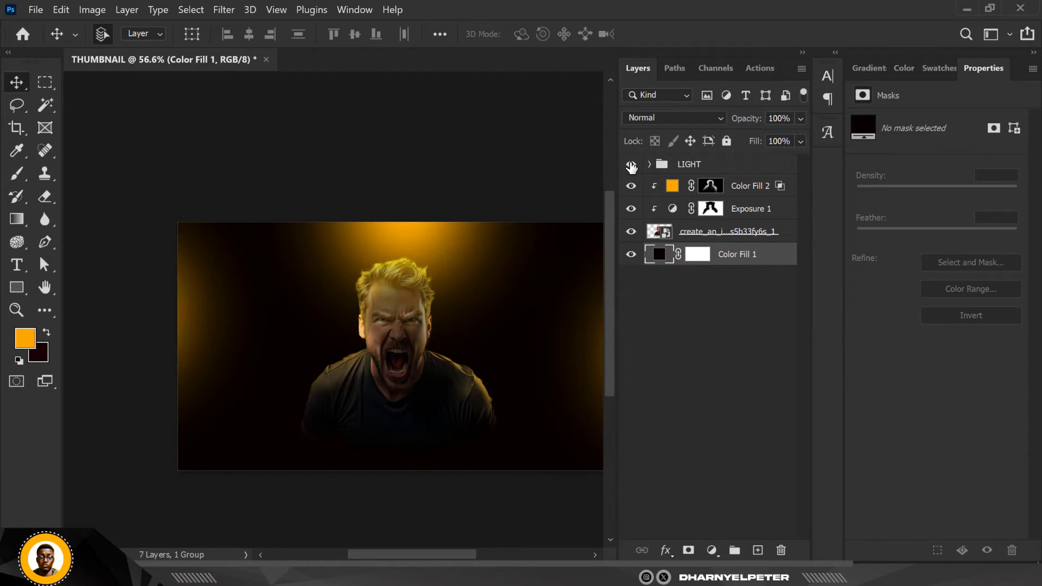
{"action": "left_click", "coordinate": [631, 164]}
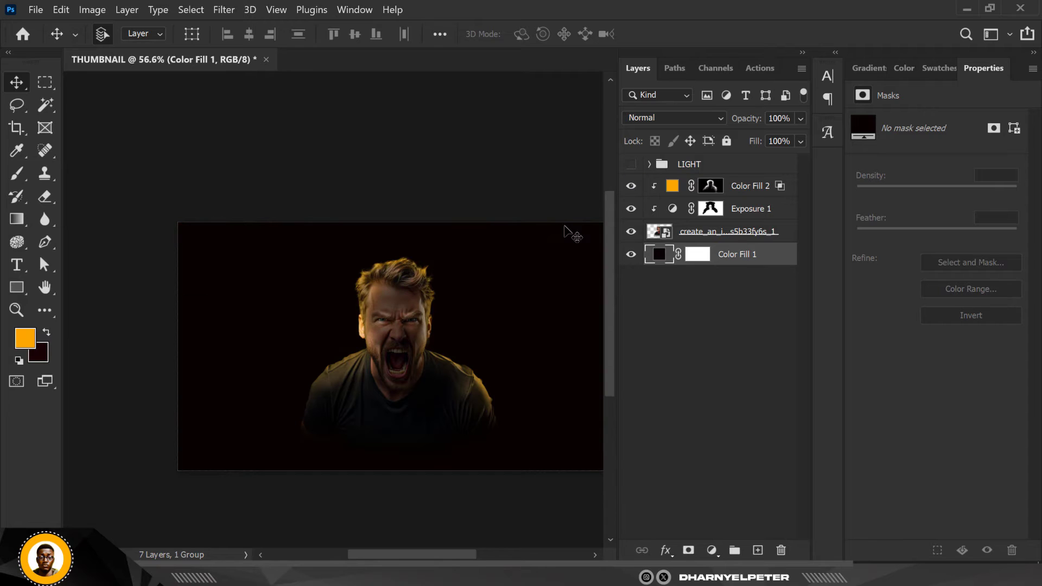
{"action": "scroll", "coordinate": [347, 329], "scroll_direction": "up", "scroll_amount": 4}
{"action": "scroll", "coordinate": [344, 329], "scroll_direction": "down", "scroll_amount": 3}
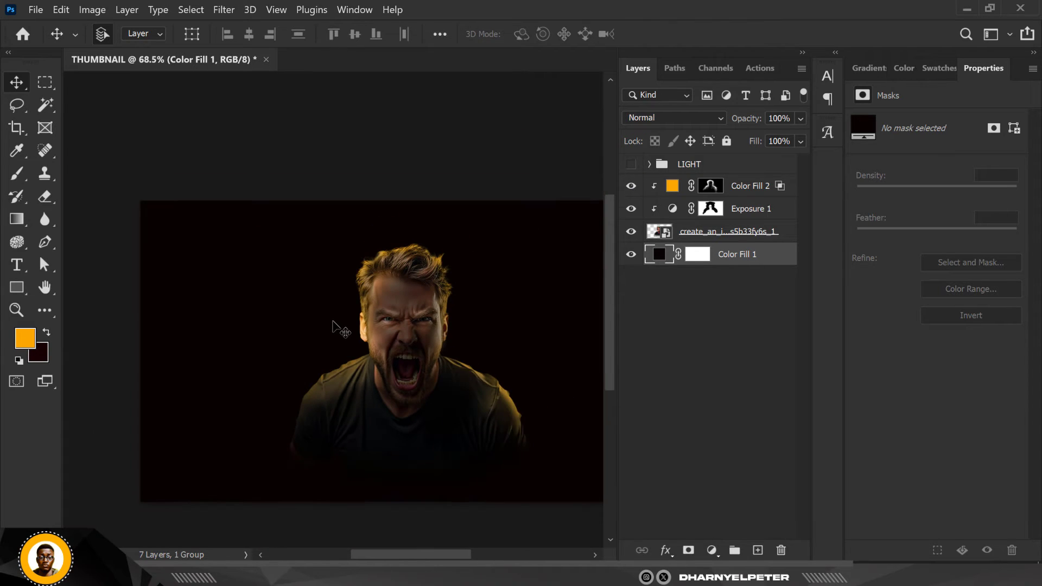
{"action": "scroll", "coordinate": [340, 329], "scroll_direction": "up", "scroll_amount": 1}
{"action": "scroll", "coordinate": [340, 329], "scroll_direction": "up", "scroll_amount": 1}
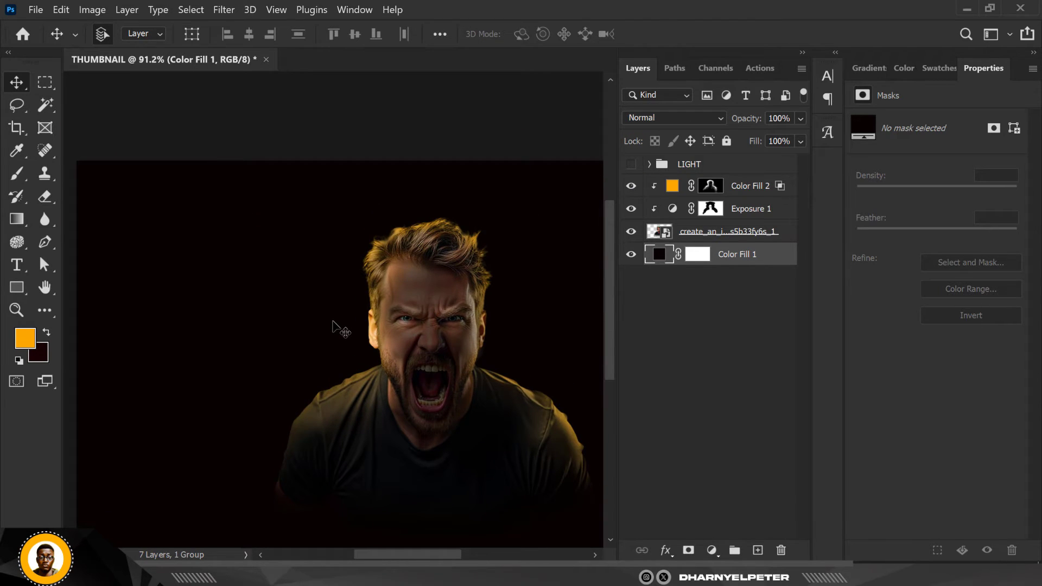
{"action": "scroll", "coordinate": [359, 325], "scroll_direction": "down", "scroll_amount": 1}
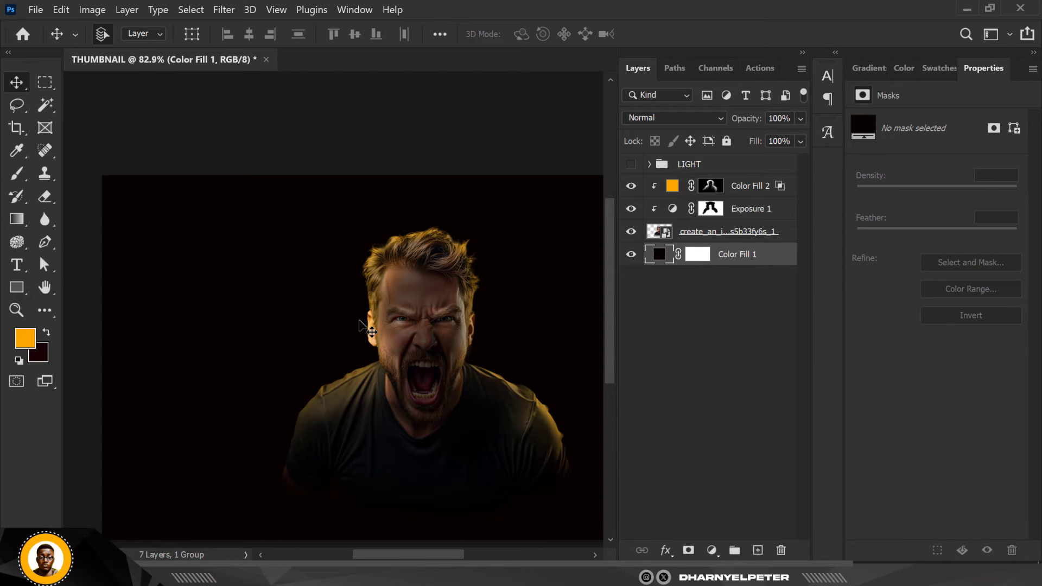
{"action": "scroll", "coordinate": [359, 324], "scroll_direction": "up", "scroll_amount": 1}
Add a solid color fill layer above Color Fill 2 in a slightly less saturated orange than ffa800
{"action": "left_click", "coordinate": [749, 190]}
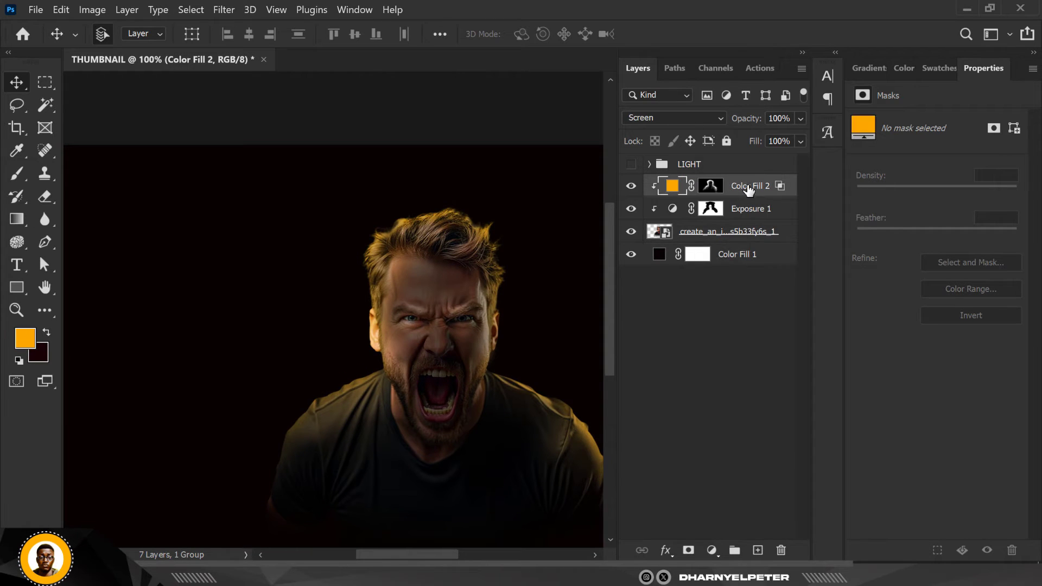
{"action": "left_click", "coordinate": [712, 550]}
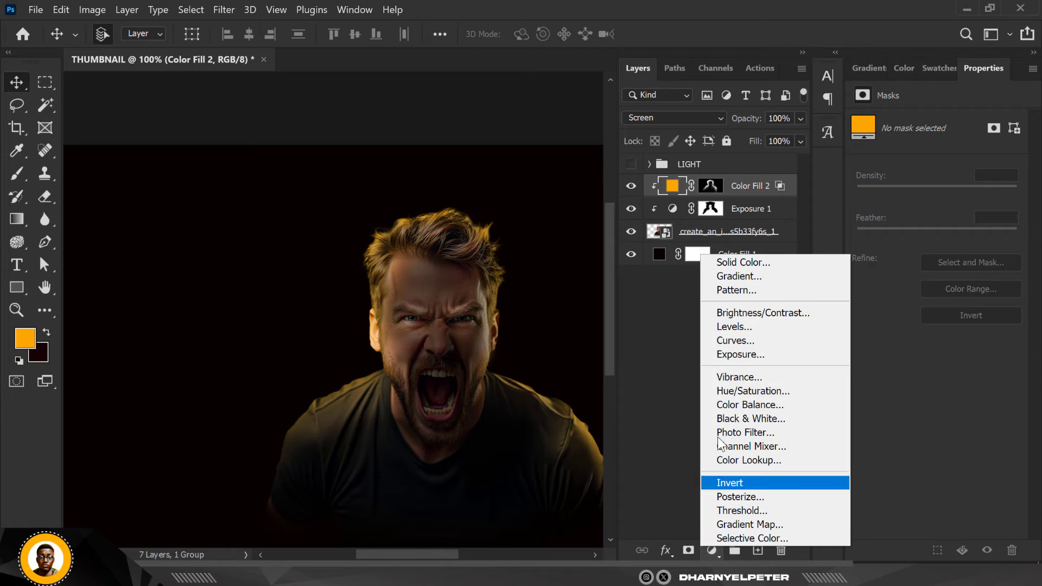
{"action": "left_click", "coordinate": [743, 263]}
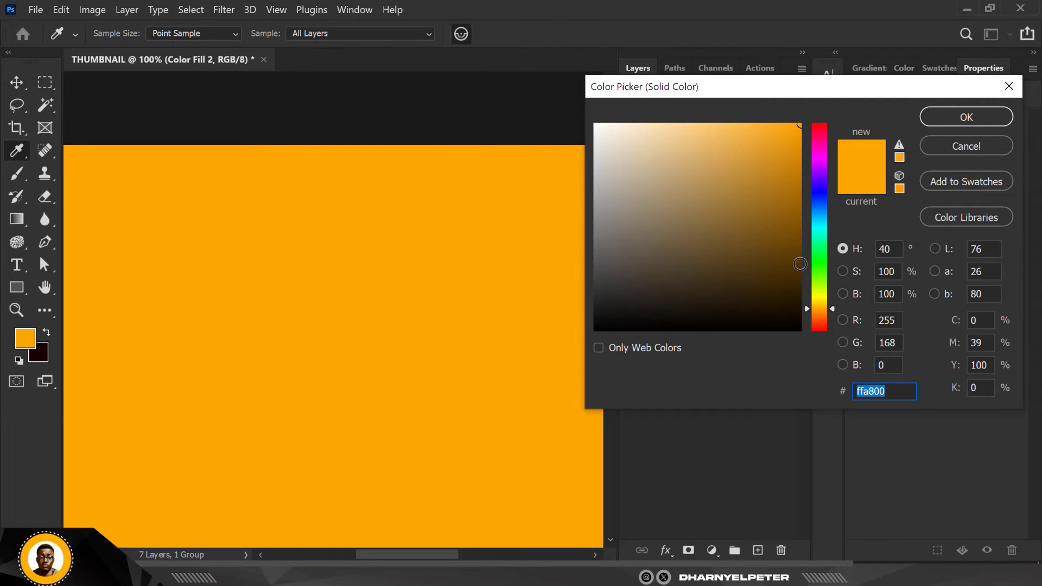
{"action": "left_click_drag", "start_coordinate": [800, 129], "coordinate": [773, 125]}
{"action": "key", "text": "Return"}
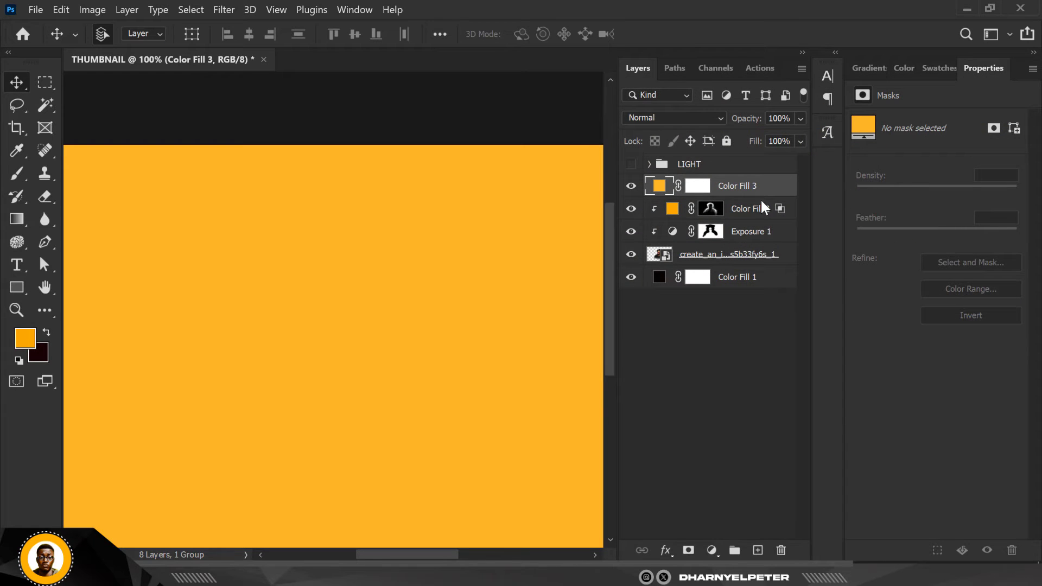
Clip the new orange fill layer to the man and set its blend mode to Linear Dodge (Add)
{"action": "right_click", "coordinate": [771, 191]}
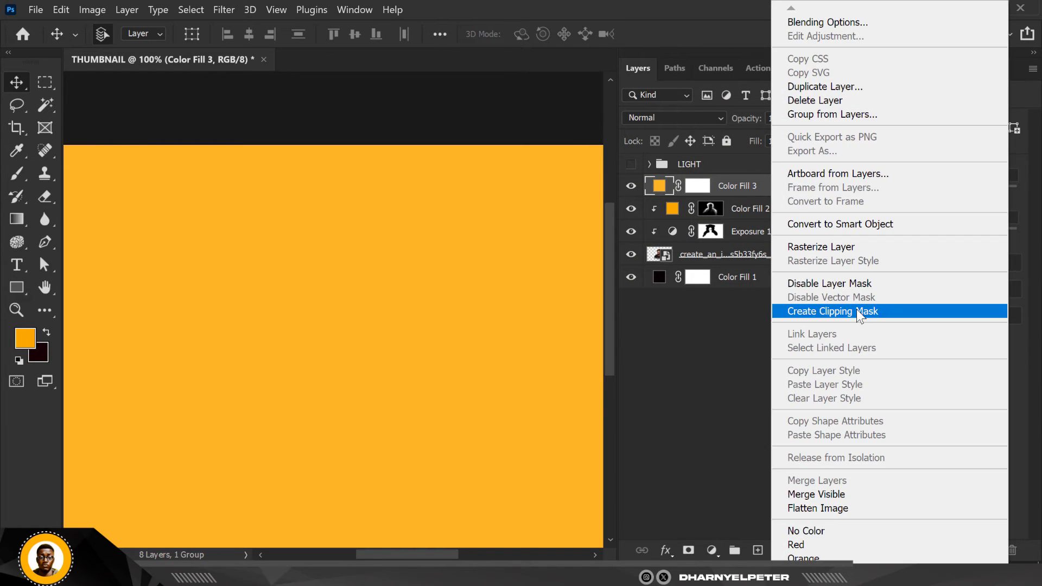
{"action": "left_click", "coordinate": [856, 310]}
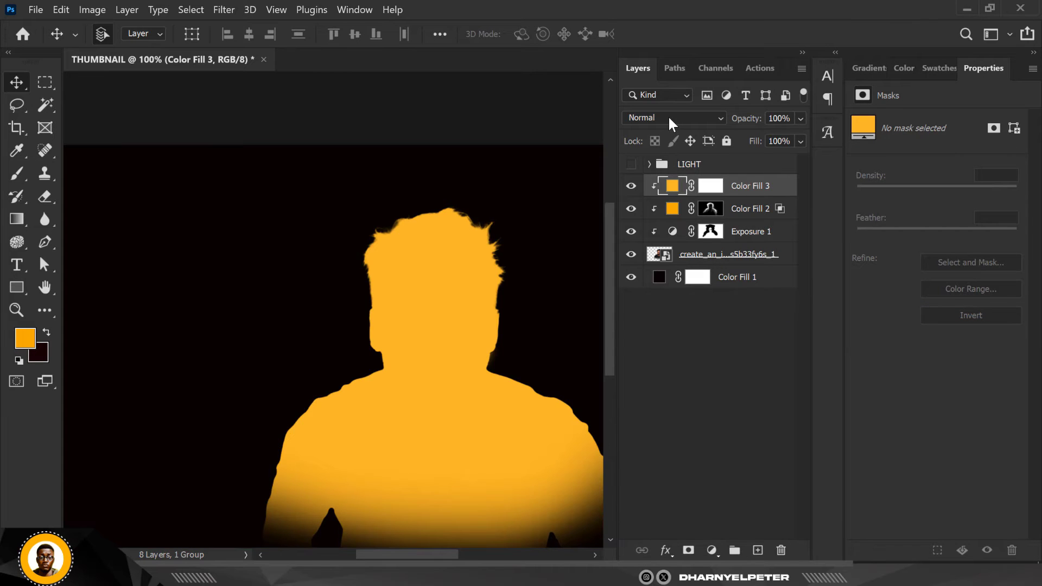
{"action": "left_click", "coordinate": [666, 115]}
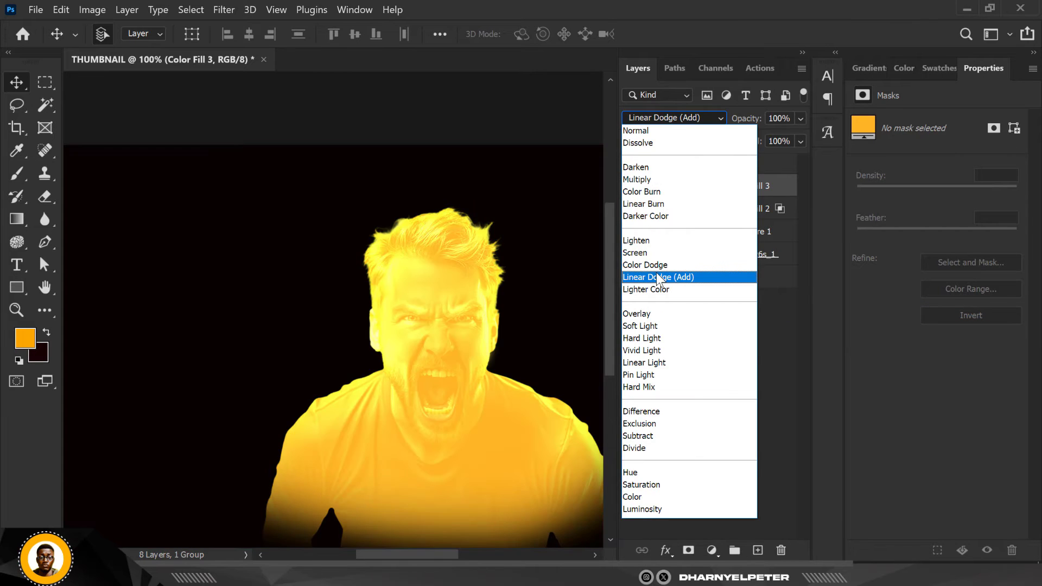
{"action": "left_click", "coordinate": [656, 276]}
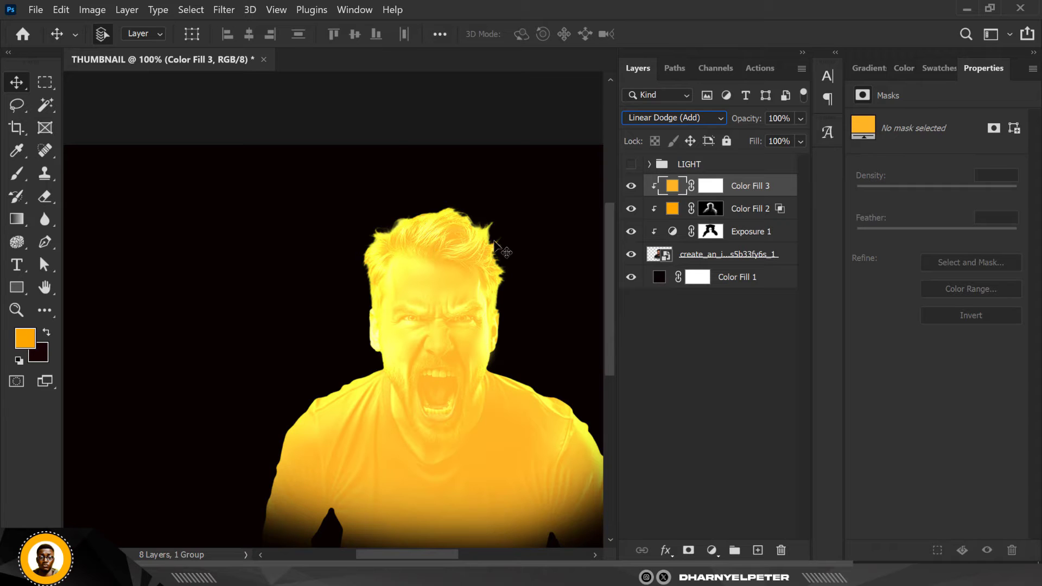
{"action": "left_click", "coordinate": [385, 121]}
{"action": "scroll", "coordinate": [412, 173], "scroll_direction": "down", "scroll_amount": 2}
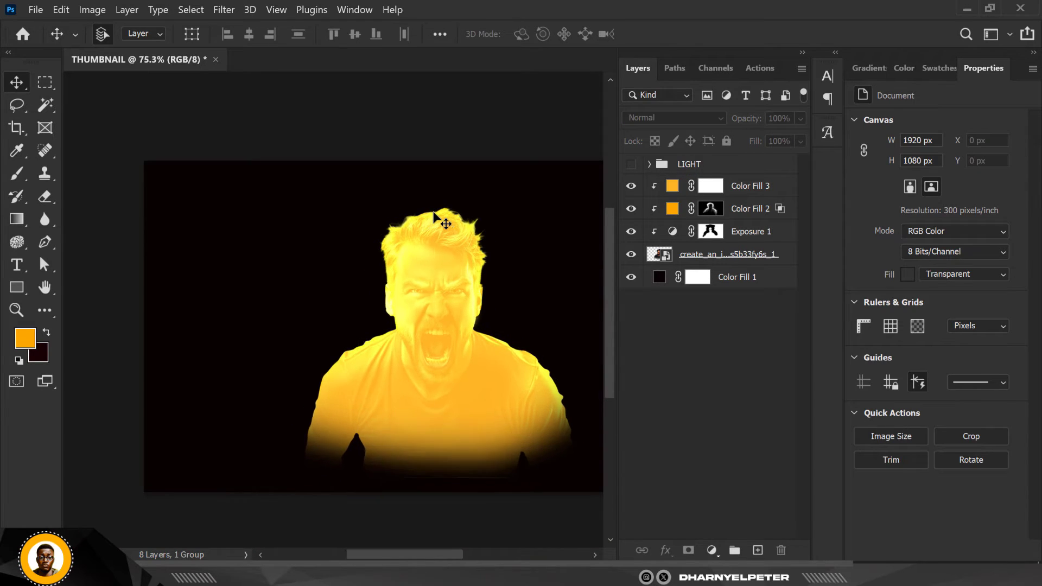
{"action": "scroll", "coordinate": [434, 214], "scroll_direction": "up", "scroll_amount": 1}
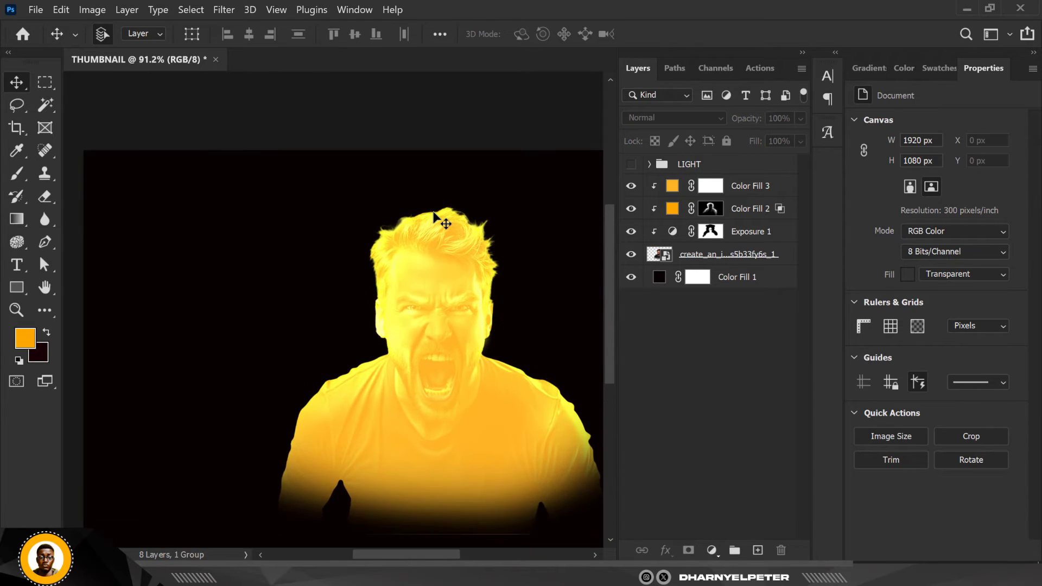
Invert the Color Fill 3 mask and paint soft light on the canvas-right hair, ear and crown with an 84 px brush at 5% flow
{"action": "left_click", "coordinate": [710, 187]}
{"action": "key", "text": "ctrl+i"}
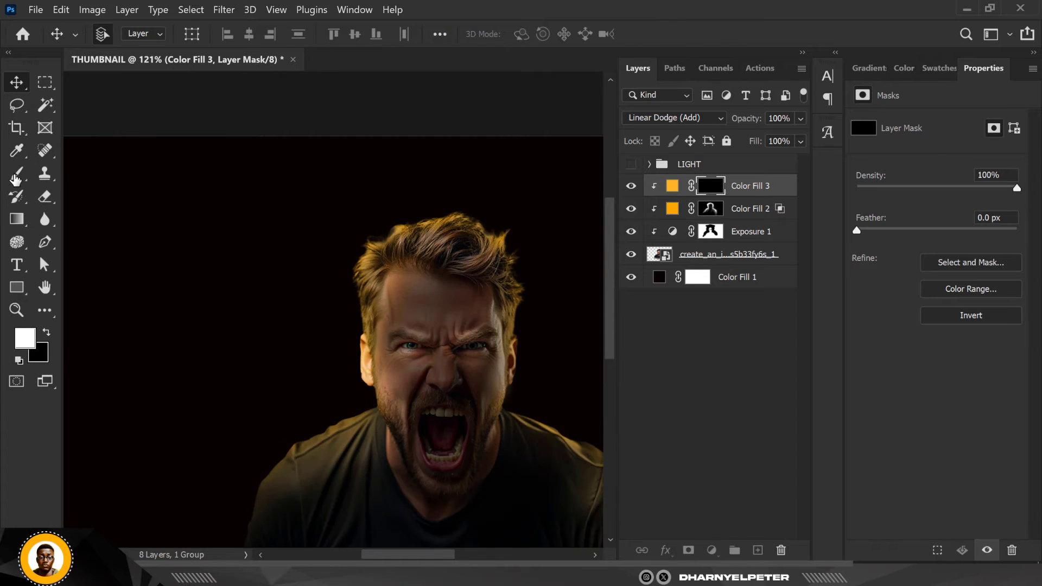
{"action": "left_click", "coordinate": [15, 176]}
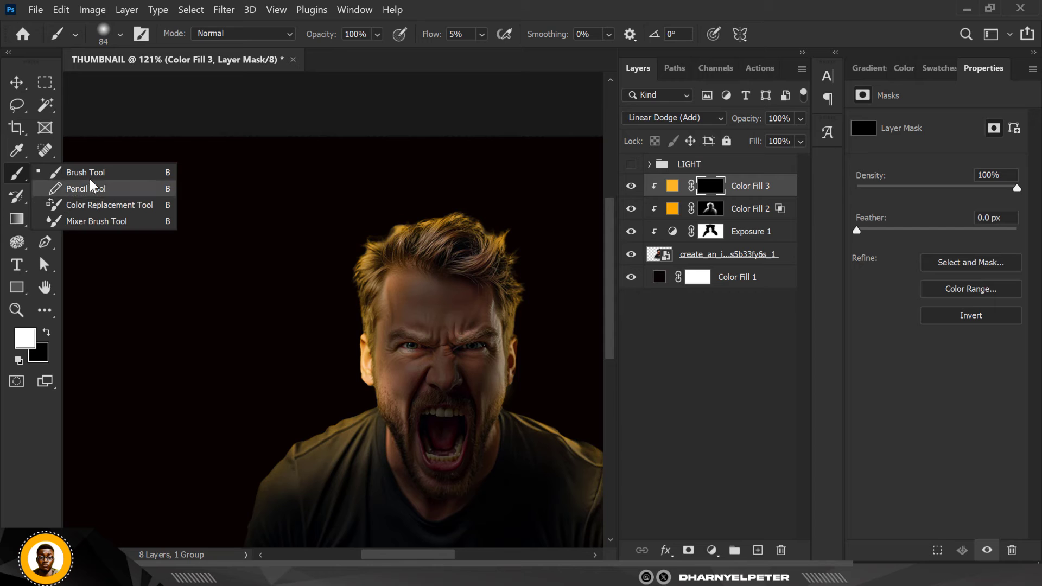
{"action": "left_click", "coordinate": [88, 172]}
{"action": "scroll", "coordinate": [448, 217], "scroll_direction": "up", "scroll_amount": 2}
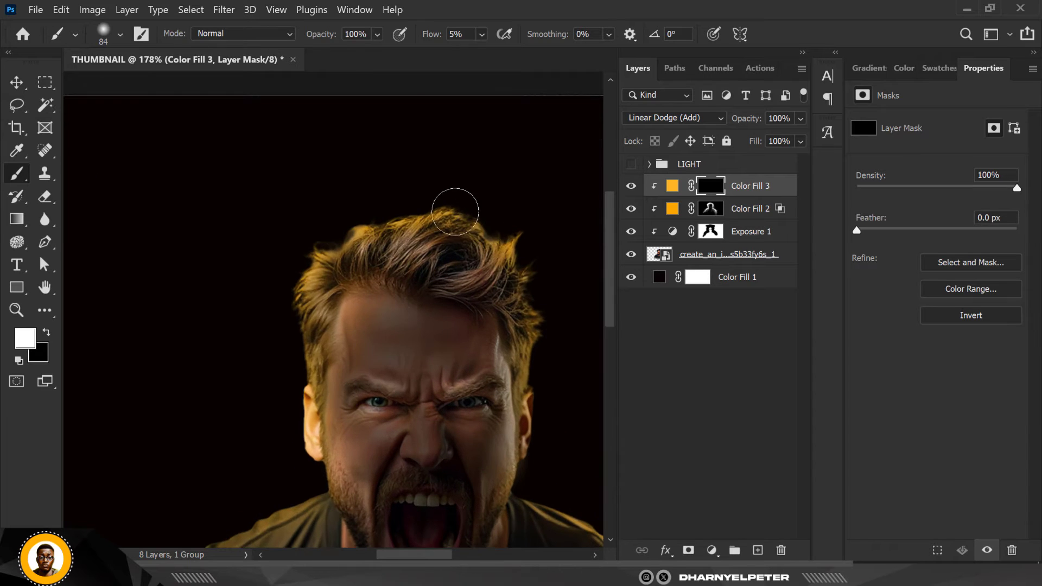
{"action": "mouse_move", "coordinate": [497, 224]}
{"action": "left_mouse_down"}
{"action": "mouse_move", "coordinate": [535, 251]}
{"action": "mouse_move", "coordinate": [541, 323]}
{"action": "mouse_move", "coordinate": [554, 299]}
{"action": "mouse_move", "coordinate": [542, 268]}
{"action": "mouse_move", "coordinate": [556, 369]}
{"action": "mouse_move", "coordinate": [550, 422]}
{"action": "mouse_move", "coordinate": [545, 395]}
{"action": "mouse_move", "coordinate": [552, 458]}
{"action": "left_mouse_up"}
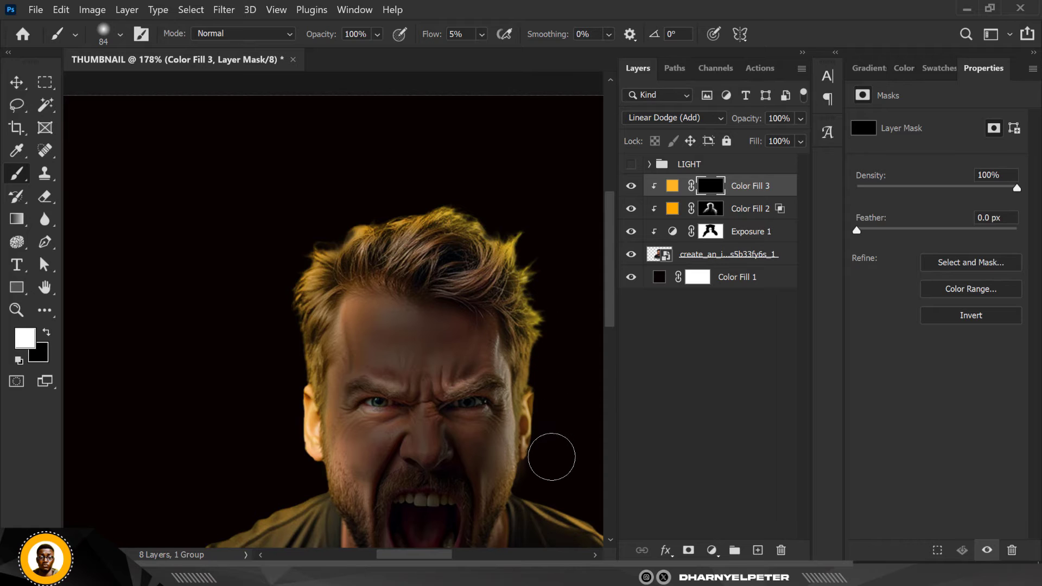
{"action": "mouse_move", "coordinate": [444, 225]}
{"action": "left_mouse_down"}
{"action": "mouse_move", "coordinate": [406, 220]}
{"action": "mouse_move", "coordinate": [436, 222]}
{"action": "mouse_move", "coordinate": [401, 232]}
{"action": "mouse_move", "coordinate": [483, 239]}
{"action": "left_mouse_up"}
Paint the soft light on the mask along the man's canvas-left hair and shoulder edge
{"action": "scroll", "coordinate": [280, 218], "scroll_direction": "down", "scroll_amount": 3}
{"action": "scroll", "coordinate": [311, 217], "scroll_direction": "down", "scroll_amount": 3}
{"action": "scroll", "coordinate": [321, 234], "scroll_direction": "up", "scroll_amount": 3}
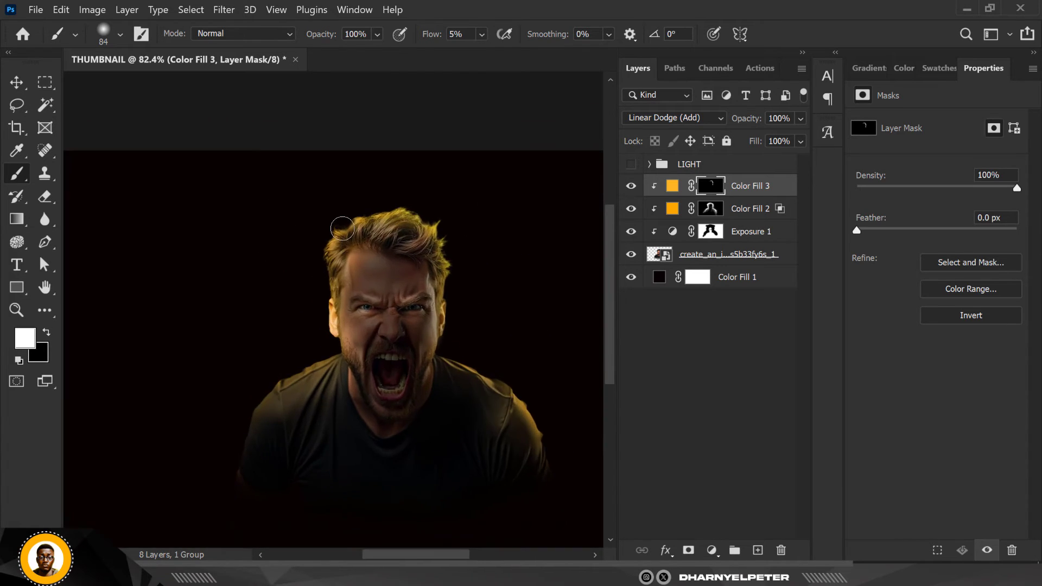
{"action": "mouse_move", "coordinate": [316, 255]}
{"action": "left_mouse_down"}
{"action": "mouse_move", "coordinate": [317, 234]}
{"action": "mouse_move", "coordinate": [319, 278]}
{"action": "mouse_move", "coordinate": [319, 236]}
{"action": "left_mouse_up"}
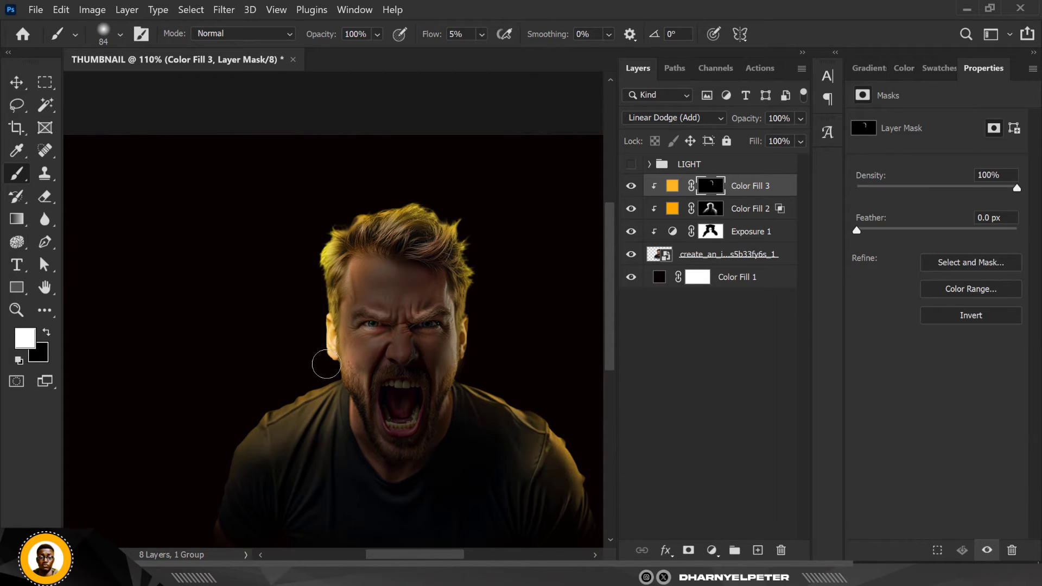
{"action": "mouse_move", "coordinate": [272, 403]}
{"action": "left_mouse_down"}
{"action": "mouse_move", "coordinate": [321, 389]}
{"action": "mouse_move", "coordinate": [214, 438]}
{"action": "mouse_move", "coordinate": [233, 430]}
{"action": "mouse_move", "coordinate": [212, 460]}
{"action": "mouse_move", "coordinate": [256, 396]}
{"action": "mouse_move", "coordinate": [255, 415]}
{"action": "mouse_move", "coordinate": [218, 450]}
{"action": "left_mouse_up"}
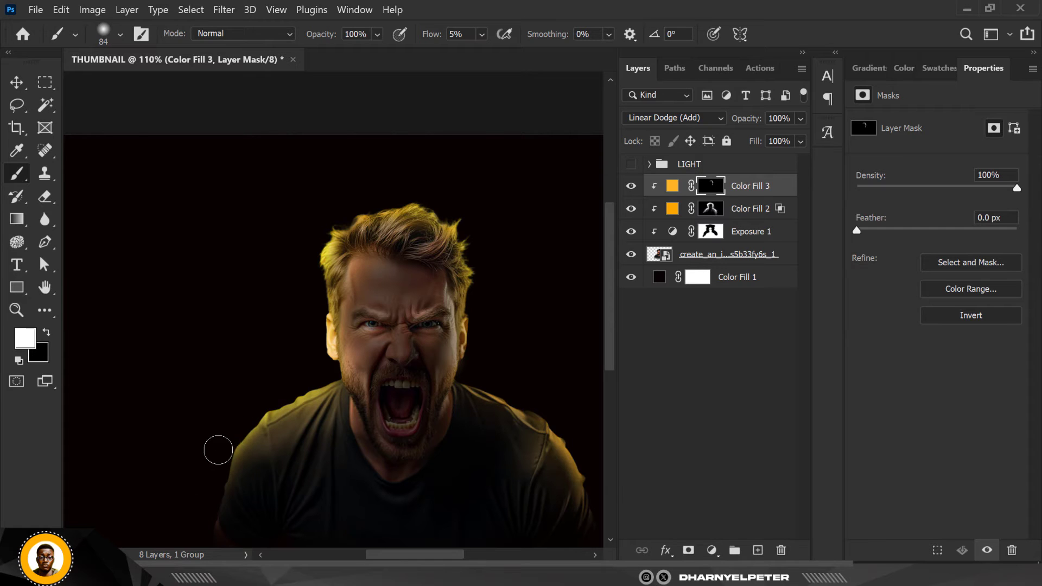
Undo the first stroke over the man's canvas-right shoulder and repaint soft light along that shoulder and the head's outline
{"action": "mouse_move", "coordinate": [363, 450]}
{"action": "left_mouse_down"}
{"action": "mouse_move", "coordinate": [473, 379]}
{"action": "mouse_move", "coordinate": [481, 398]}
{"action": "mouse_move", "coordinate": [560, 425]}
{"action": "mouse_move", "coordinate": [558, 401]}
{"action": "mouse_move", "coordinate": [532, 400]}
{"action": "mouse_move", "coordinate": [540, 405]}
{"action": "mouse_move", "coordinate": [510, 376]}
{"action": "mouse_move", "coordinate": [515, 424]}
{"action": "mouse_move", "coordinate": [558, 541]}
{"action": "left_mouse_up"}
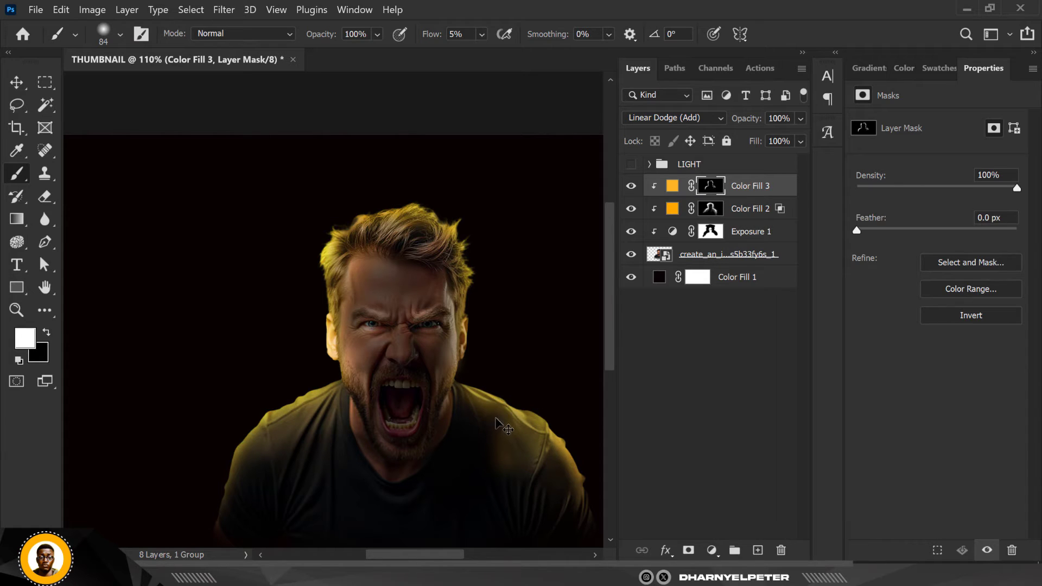
{"action": "key", "text": "ctrl+z"}
{"action": "mouse_move", "coordinate": [475, 382]}
{"action": "left_mouse_down"}
{"action": "mouse_move", "coordinate": [558, 442]}
{"action": "mouse_move", "coordinate": [506, 404]}
{"action": "mouse_move", "coordinate": [488, 414]}
{"action": "mouse_move", "coordinate": [501, 450]}
{"action": "left_mouse_up"}
{"action": "mouse_move", "coordinate": [466, 371]}
{"action": "left_mouse_down"}
{"action": "mouse_move", "coordinate": [475, 298]}
{"action": "mouse_move", "coordinate": [444, 274]}
{"action": "mouse_move", "coordinate": [457, 246]}
{"action": "mouse_move", "coordinate": [476, 271]}
{"action": "mouse_move", "coordinate": [476, 232]}
{"action": "mouse_move", "coordinate": [480, 275]}
{"action": "mouse_move", "coordinate": [461, 222]}
{"action": "mouse_move", "coordinate": [409, 186]}
{"action": "mouse_move", "coordinate": [388, 218]}
{"action": "mouse_move", "coordinate": [341, 210]}
{"action": "left_mouse_up"}
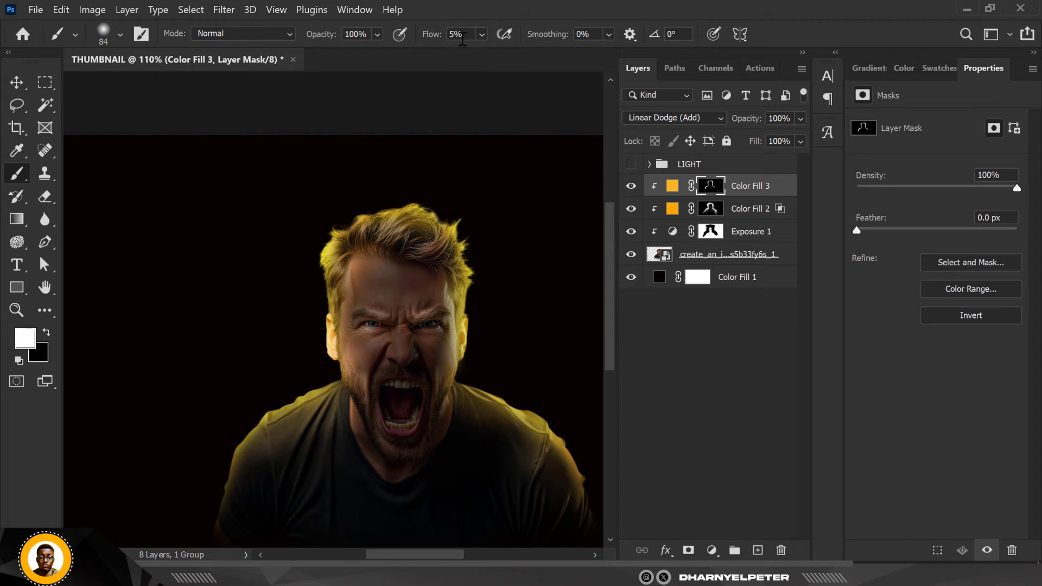
Raise the brush flow to 63% and paint a brighter rim light along the canvas-right and top edges of the hair
{"action": "left_click", "coordinate": [481, 32]}
{"action": "left_click_drag", "start_coordinate": [490, 53], "coordinate": [531, 52]}
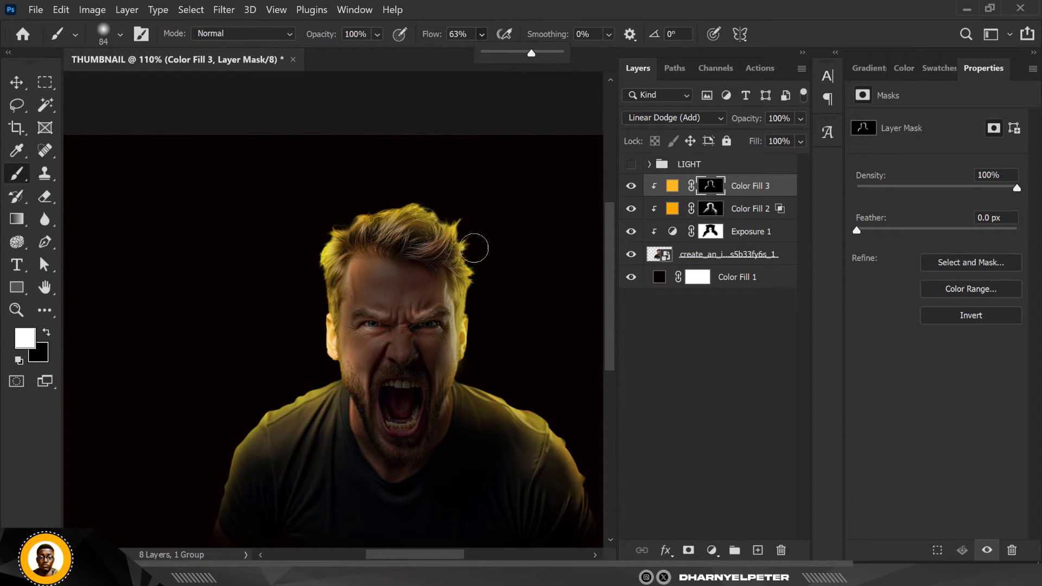
{"action": "mouse_move", "coordinate": [473, 248]}
{"action": "left_mouse_down"}
{"action": "mouse_move", "coordinate": [487, 287]}
{"action": "mouse_move", "coordinate": [479, 268]}
{"action": "left_mouse_up"}
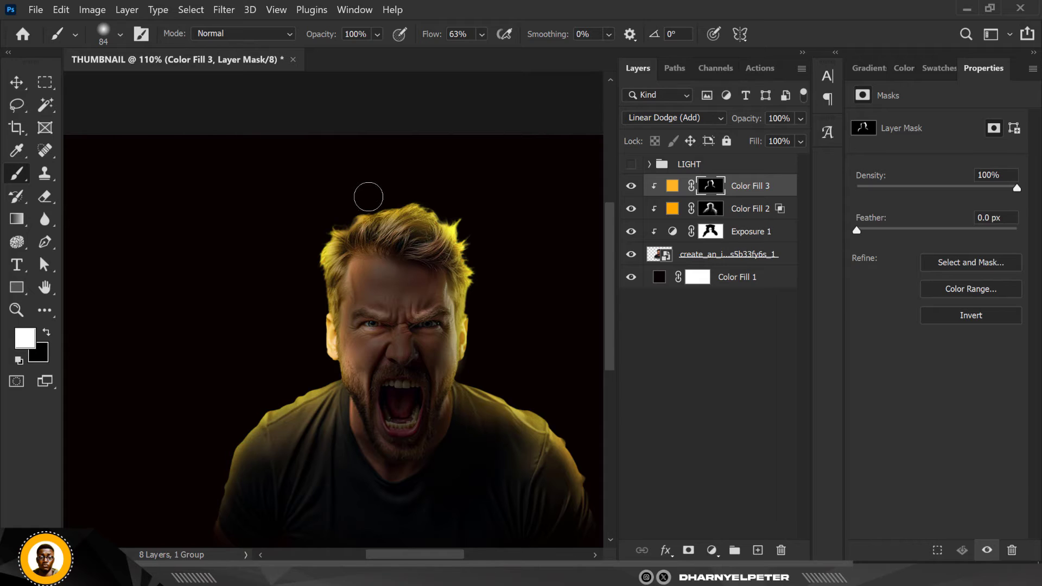
{"action": "left_click_drag", "start_coordinate": [368, 197], "coordinate": [421, 183]}
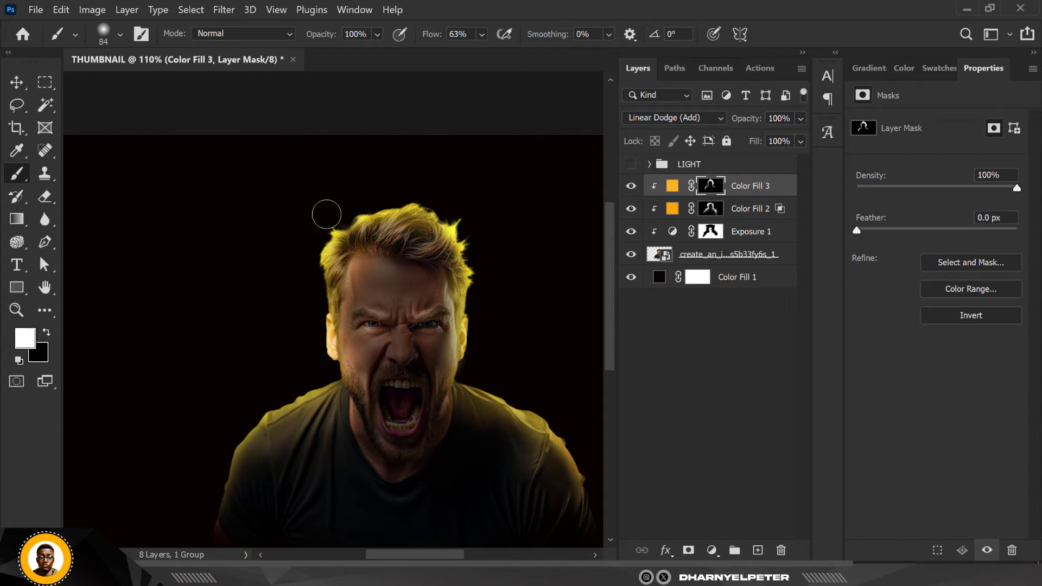
Paint the brighter rim light along the canvas-left ear and both outer shoulder edges
{"action": "mouse_move", "coordinate": [309, 300]}
{"action": "left_mouse_down"}
{"action": "mouse_move", "coordinate": [325, 383]}
{"action": "mouse_move", "coordinate": [323, 363]}
{"action": "mouse_move", "coordinate": [224, 380]}
{"action": "mouse_move", "coordinate": [293, 378]}
{"action": "mouse_move", "coordinate": [249, 396]}
{"action": "mouse_move", "coordinate": [256, 408]}
{"action": "mouse_move", "coordinate": [293, 376]}
{"action": "left_mouse_up"}
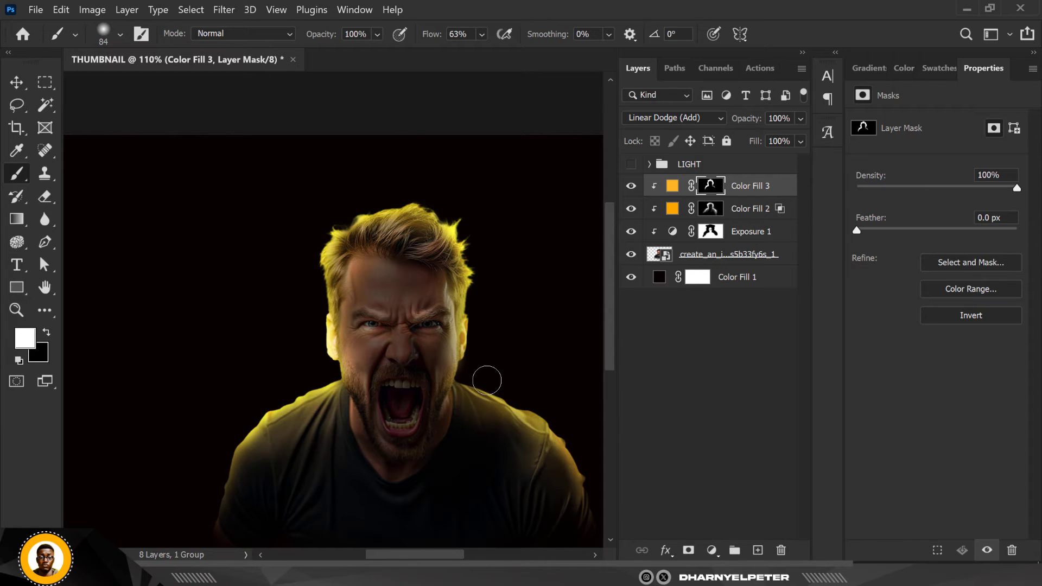
{"action": "mouse_move", "coordinate": [487, 377]}
{"action": "left_mouse_down"}
{"action": "mouse_move", "coordinate": [472, 372]}
{"action": "mouse_move", "coordinate": [544, 409]}
{"action": "left_mouse_up"}
{"action": "left_click_drag", "start_coordinate": [597, 449], "coordinate": [561, 418]}
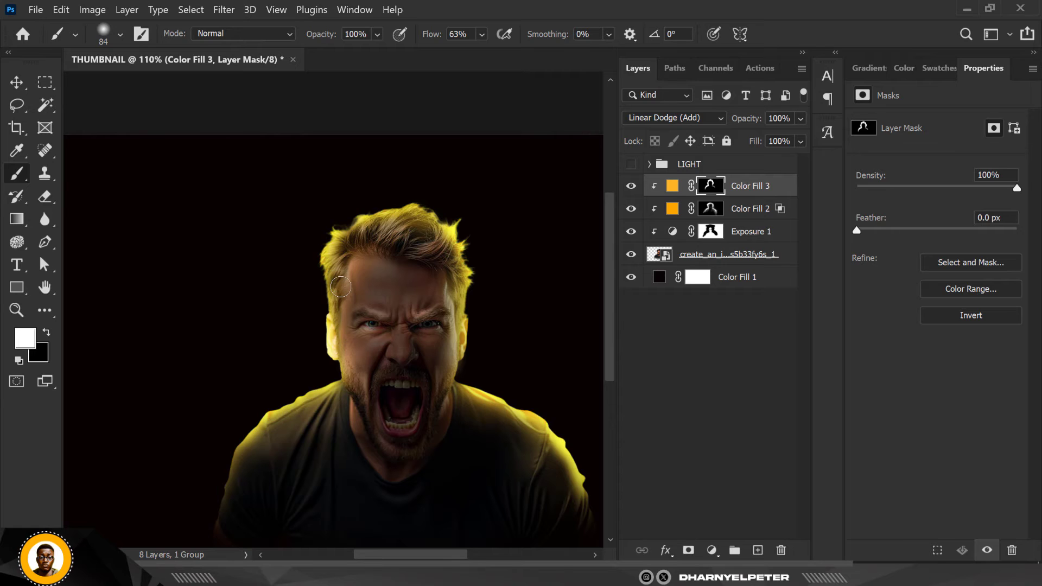
Lower the brush flow to 3% and enlarge the brush to 200 px for painting on the Color Fill 3 mask
{"action": "scroll", "coordinate": [348, 309], "scroll_direction": "down", "scroll_amount": 5}
{"action": "scroll", "coordinate": [409, 277], "scroll_direction": "up", "scroll_amount": 2}
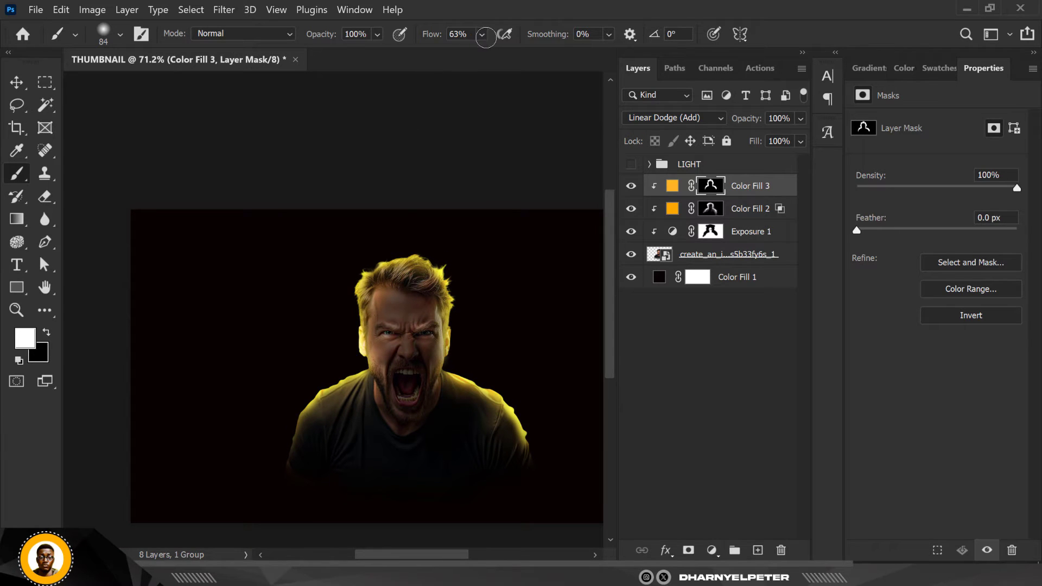
{"action": "scroll", "coordinate": [409, 277], "scroll_direction": "up", "scroll_amount": 1}
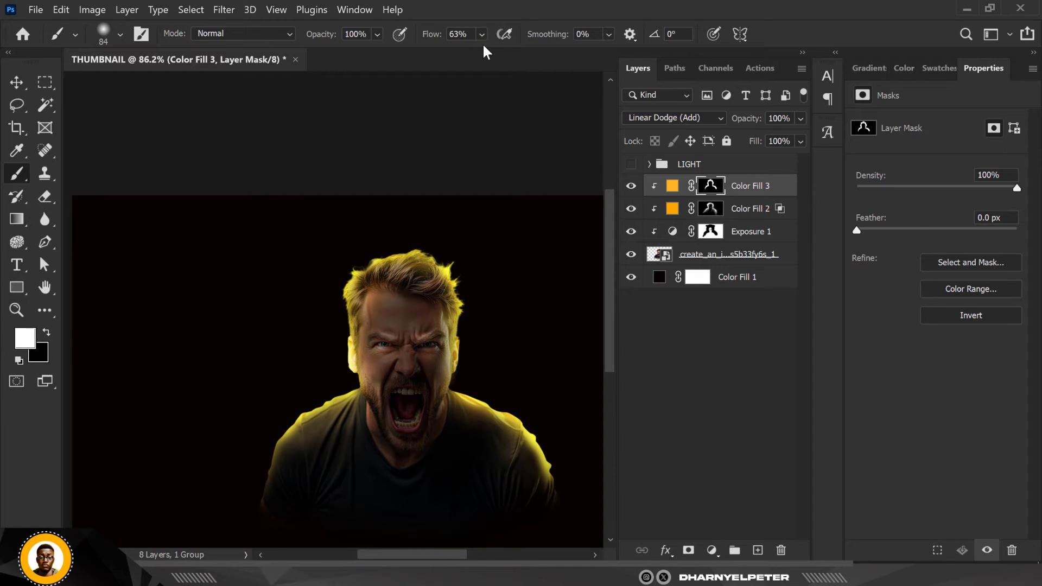
{"action": "left_click", "coordinate": [482, 35]}
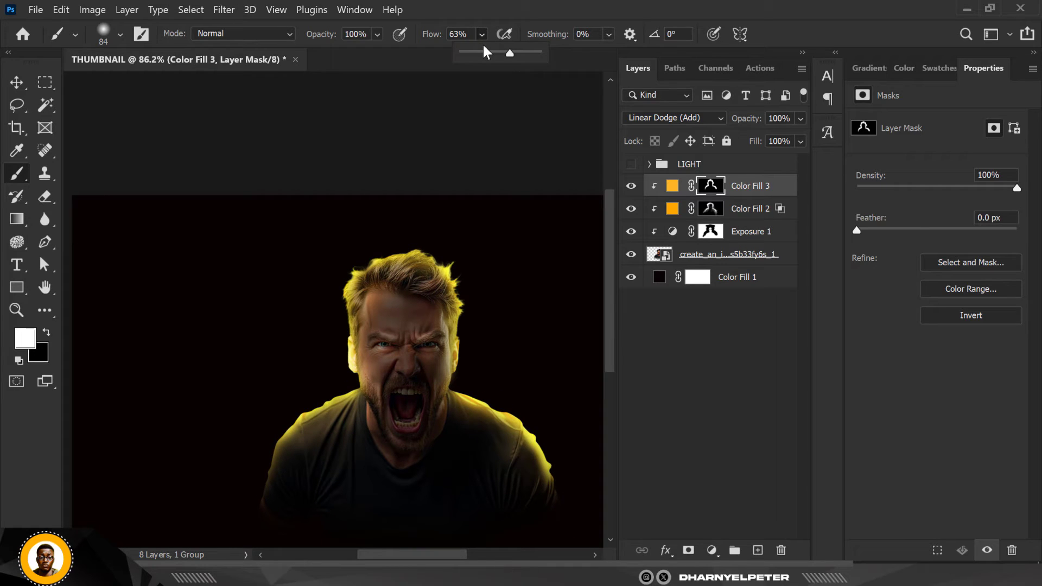
{"action": "left_click", "coordinate": [465, 53]}
{"action": "key", "text": "bracketright"}
{"action": "key", "text": "bracketright"}
{"action": "key", "text": "bracketright"}
{"action": "key", "text": "bracketright"}
{"action": "key", "text": "bracketright"}
{"action": "key", "text": "bracketright"}
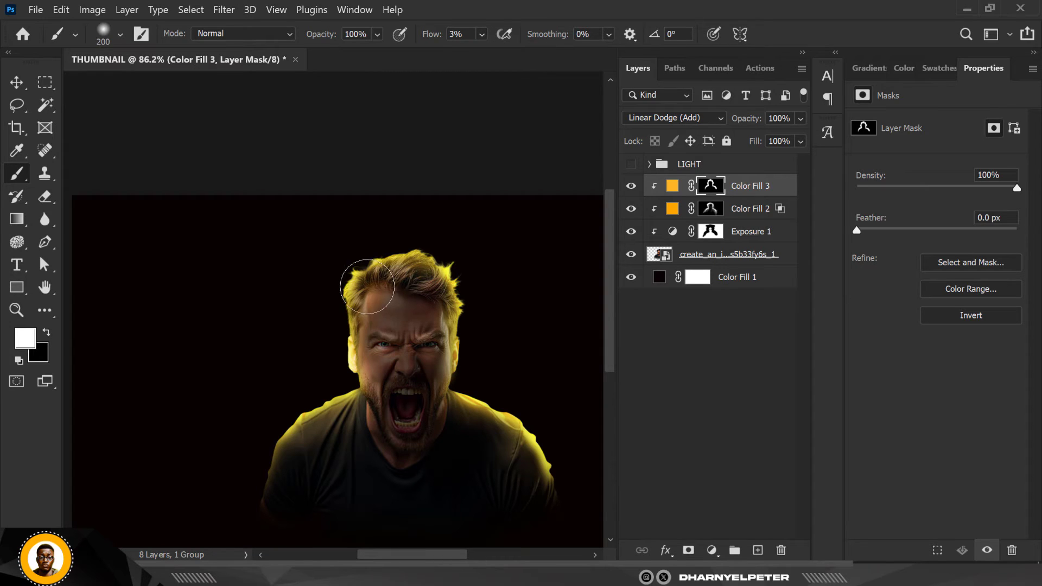
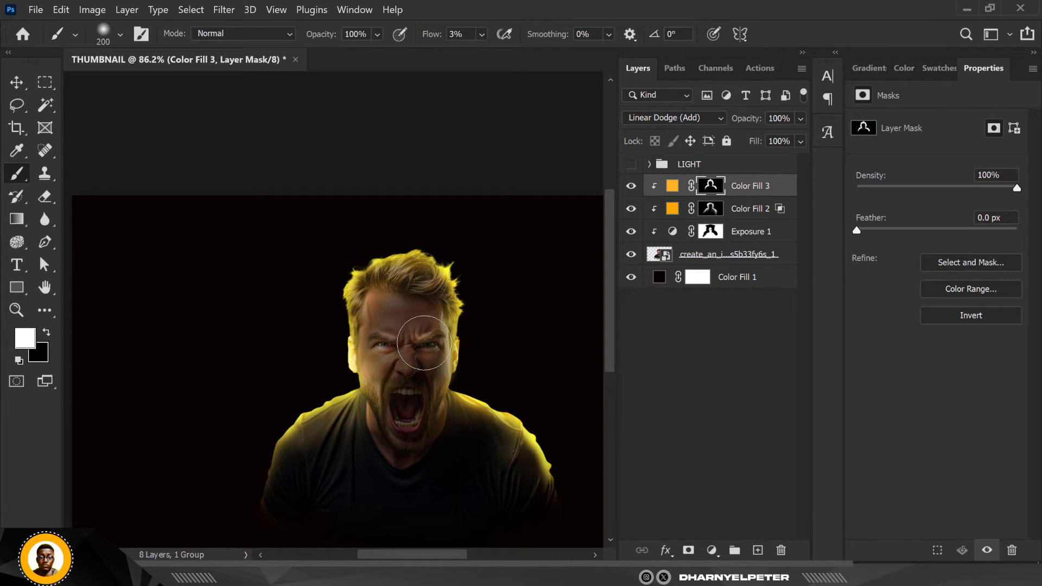
Reduce the brush to 90 px and paint soft light over the man's canvas-left sleeve on the Color Fill 3 mask
{"action": "scroll", "coordinate": [374, 346], "scroll_direction": "down", "scroll_amount": 2}
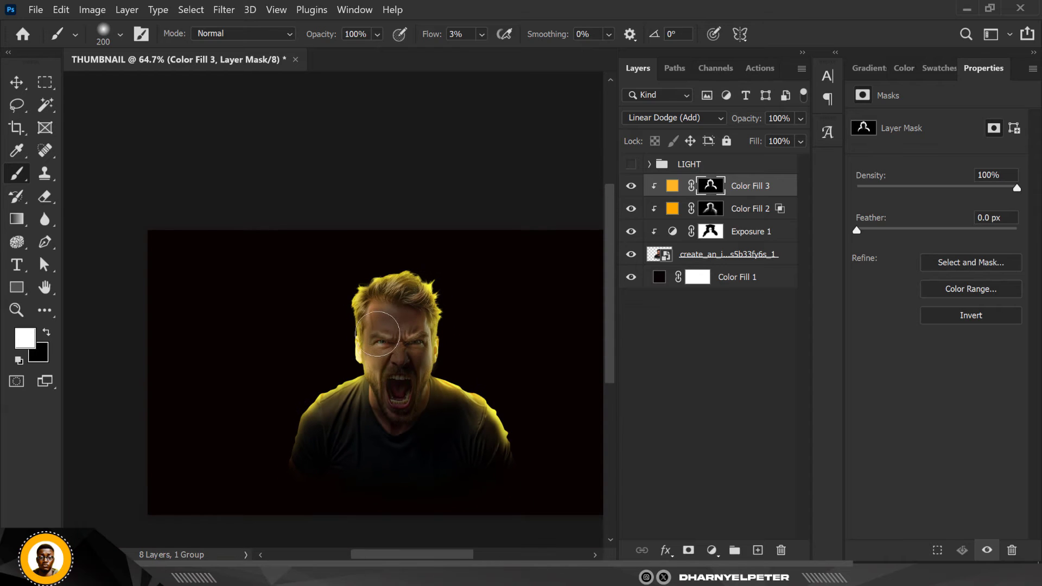
{"action": "scroll", "coordinate": [375, 346], "scroll_direction": "up", "scroll_amount": 1}
{"action": "scroll", "coordinate": [375, 346], "scroll_direction": "up", "scroll_amount": 6}
{"action": "key", "text": "bracketleft"}
{"action": "key", "text": "bracketleft"}
{"action": "key", "text": "bracketleft"}
{"action": "key", "text": "bracketleft"}
{"action": "key", "text": "bracketleft"}
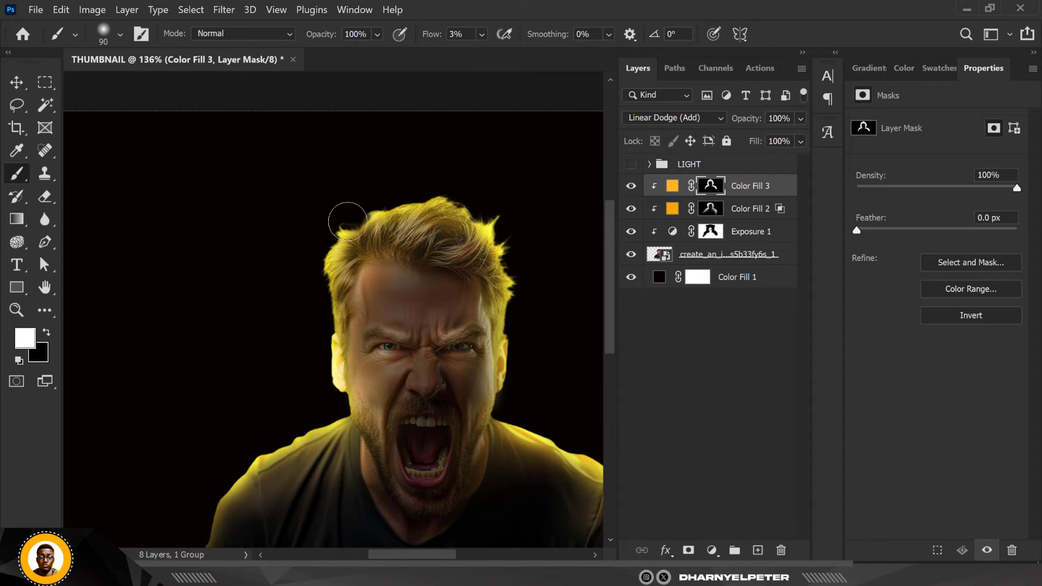
{"action": "scroll", "coordinate": [369, 217], "scroll_direction": "down", "scroll_amount": 4}
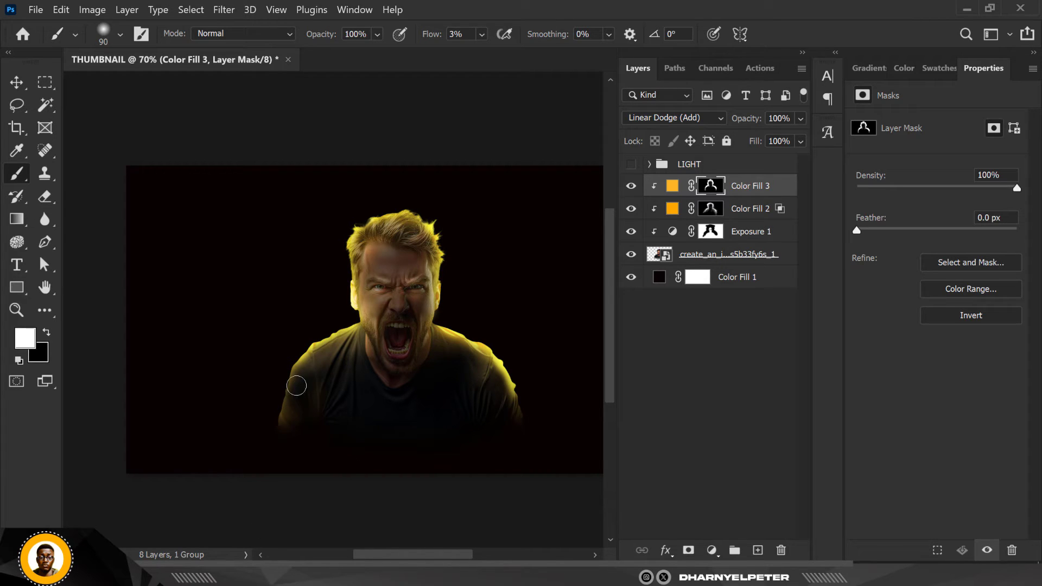
{"action": "mouse_move", "coordinate": [281, 426]}
{"action": "left_mouse_down"}
{"action": "mouse_move", "coordinate": [304, 364]}
{"action": "mouse_move", "coordinate": [305, 415]}
{"action": "left_mouse_up"}
{"action": "scroll", "coordinate": [301, 376], "scroll_direction": "up", "scroll_amount": 3}
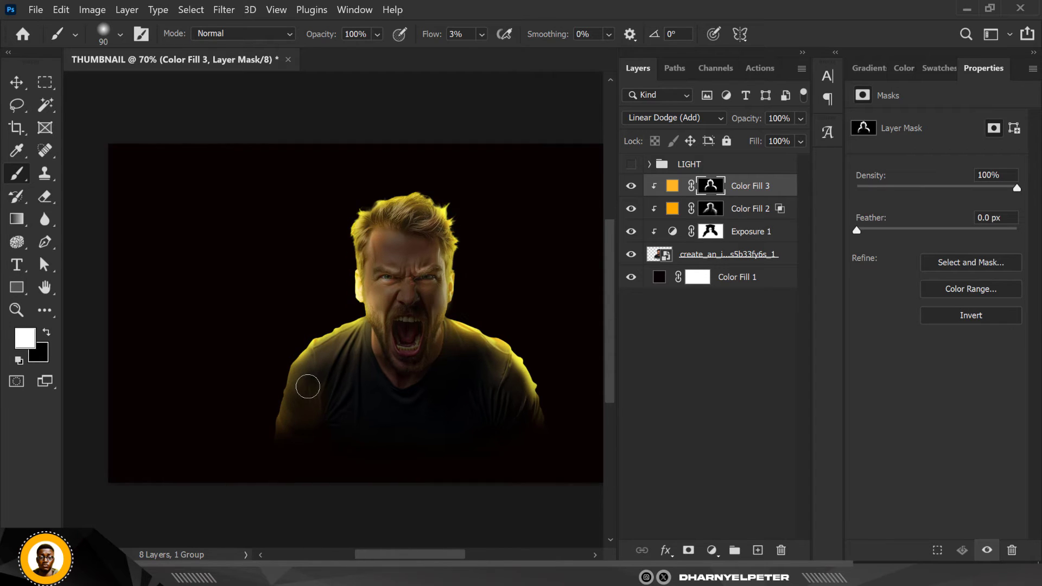
{"action": "key", "text": "x"}
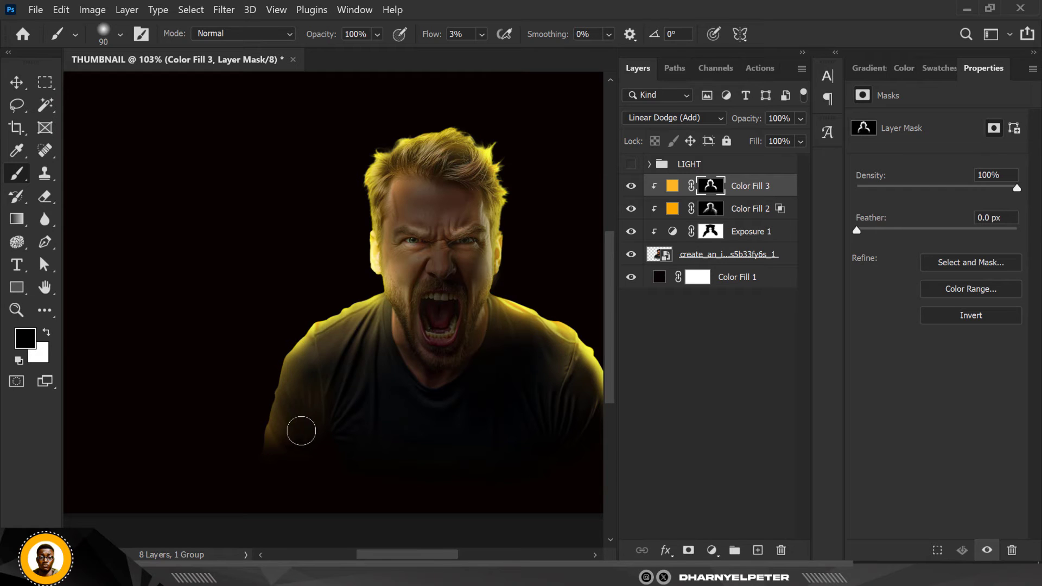
{"action": "scroll", "coordinate": [297, 426], "scroll_direction": "down", "scroll_amount": 2}
{"action": "left_click", "coordinate": [14, 85]}
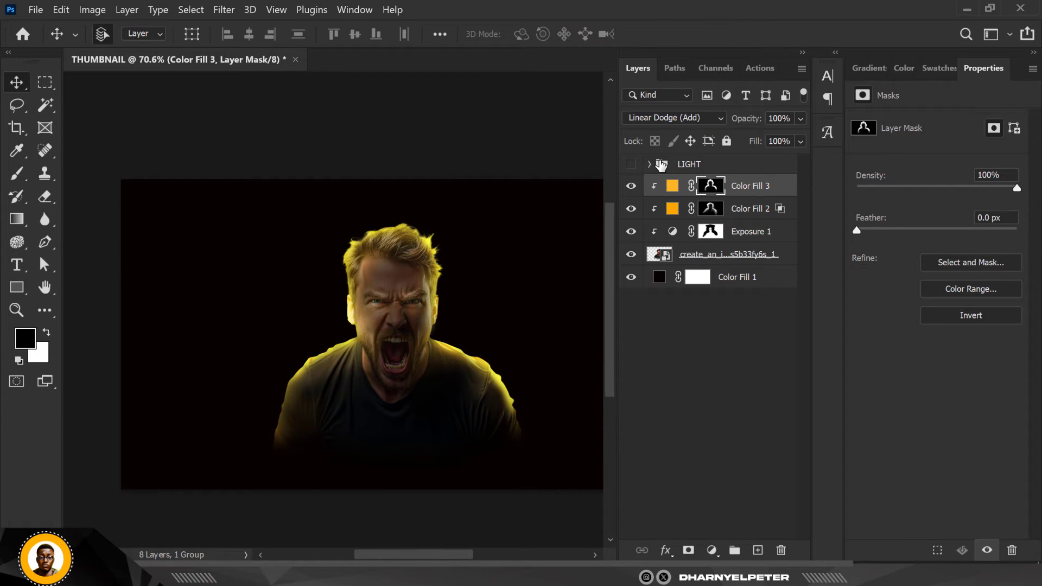
Set Color Fill 3's Blend If for the underlying layer to 0/56 for shadows and 216/255 for highlights
{"action": "right_click", "coordinate": [791, 186]}
{"action": "left_click", "coordinate": [847, 21]}
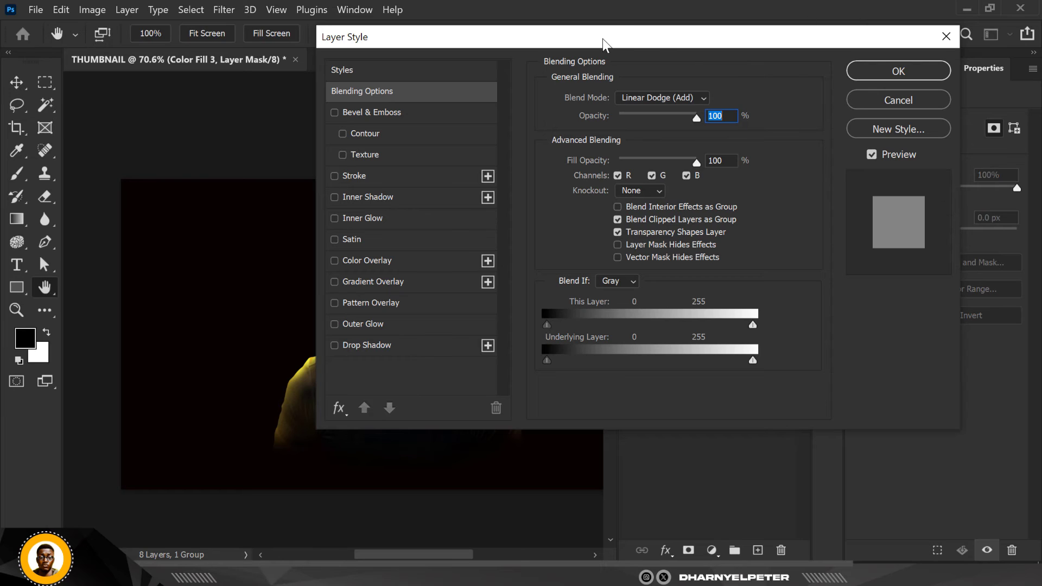
{"action": "left_click_drag", "start_coordinate": [604, 43], "coordinate": [734, 33]}
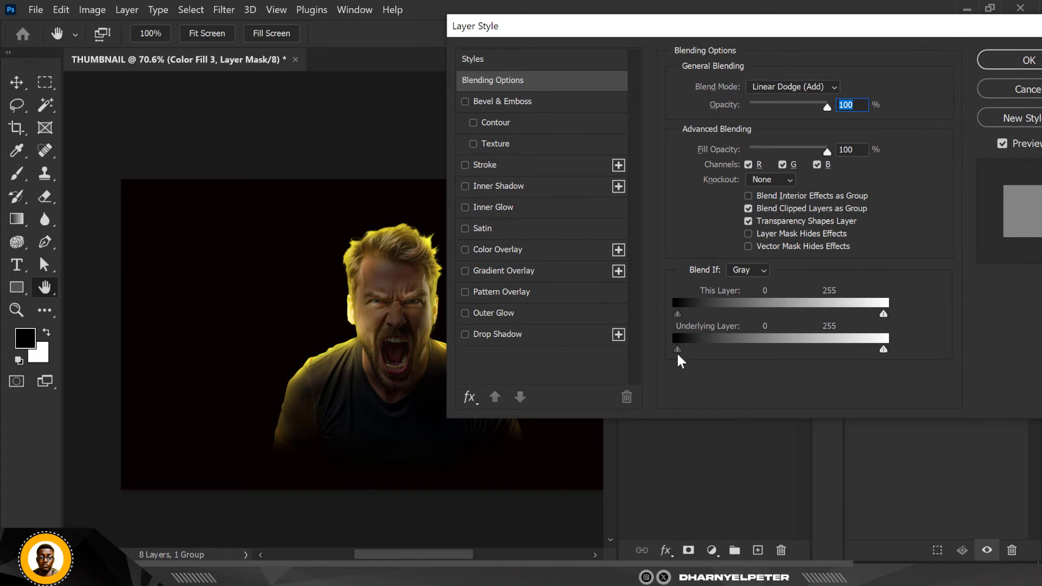
{"action": "left_click_drag", "start_coordinate": [679, 347], "coordinate": [687, 349]}
{"action": "mouse_move", "coordinate": [704, 350]}
{"action": "left_mouse_down"}
{"action": "mouse_move", "coordinate": [739, 351]}
{"action": "mouse_move", "coordinate": [724, 351]}
{"action": "left_mouse_up"}
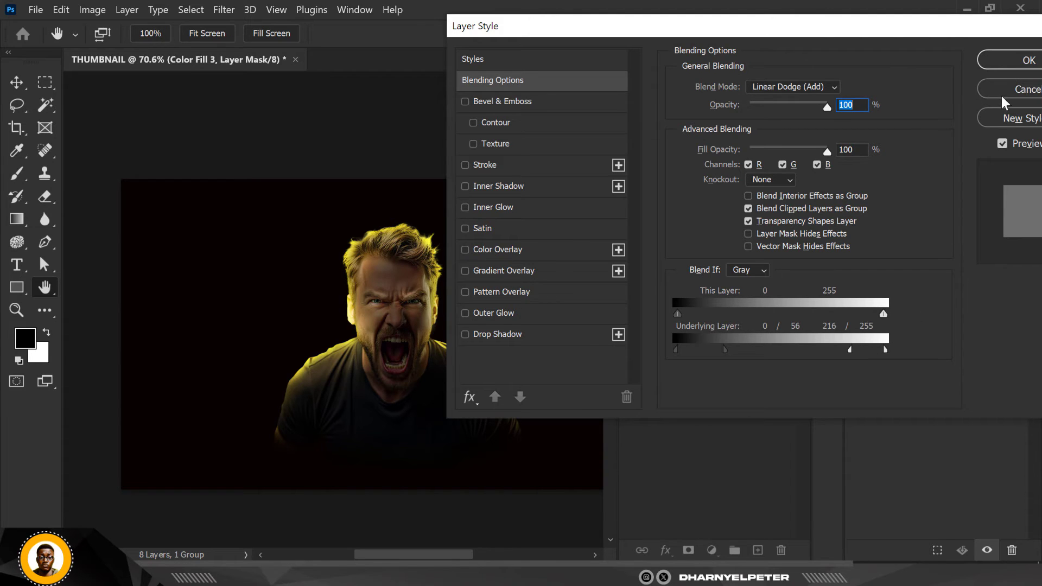
{"action": "key", "text": "Return"}
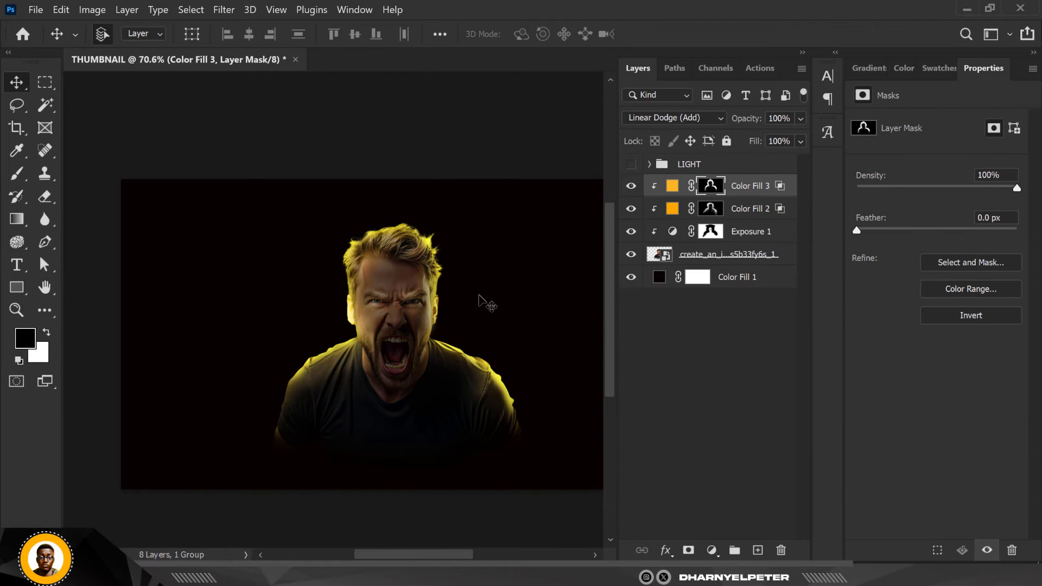
Open the Camera Raw Filter on the shouting man's layer and set the Temperature to +22
{"action": "left_click", "coordinate": [666, 257]}
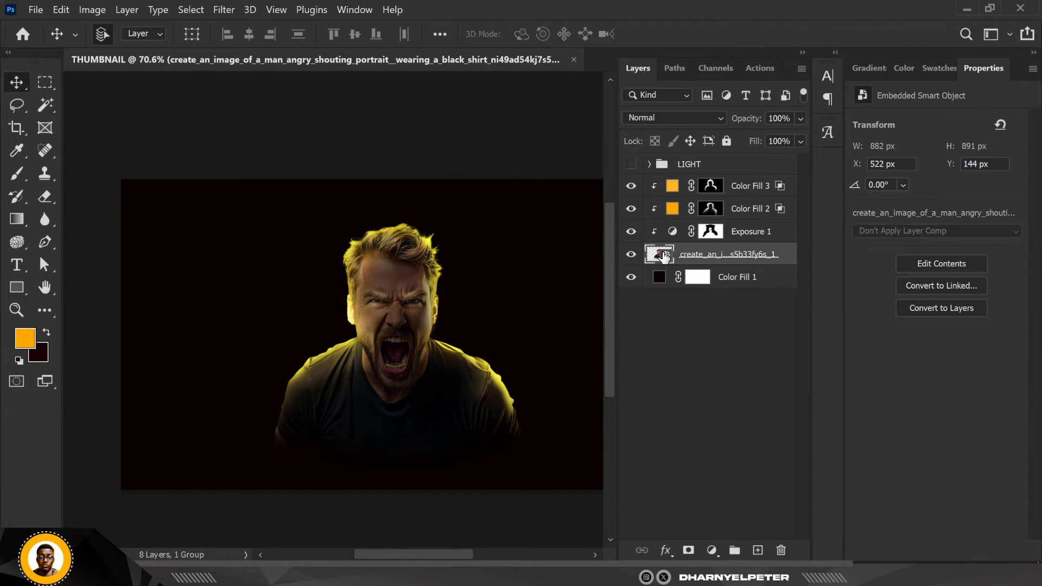
{"action": "left_click", "coordinate": [236, 9]}
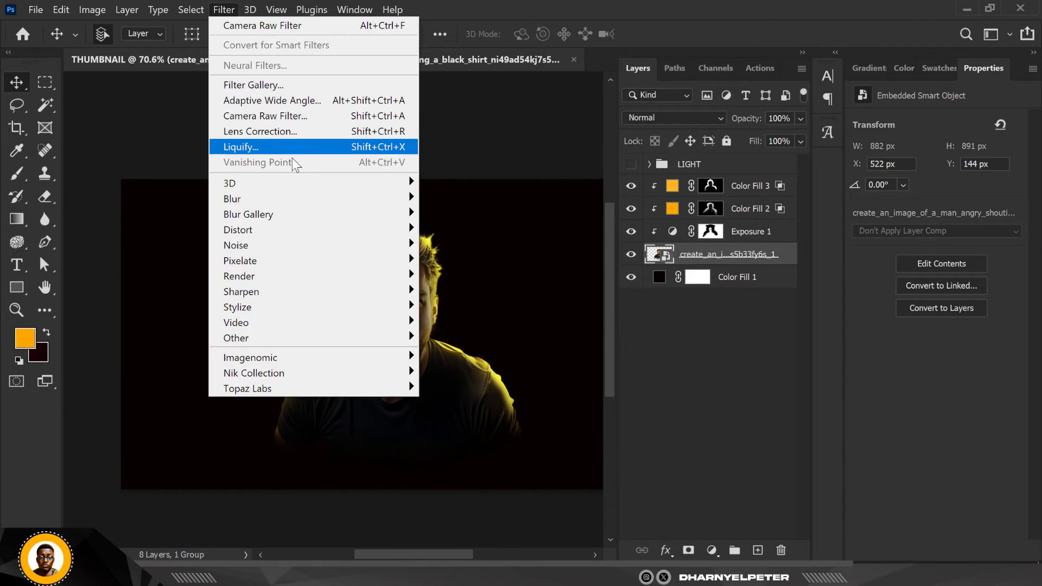
{"action": "left_click", "coordinate": [305, 121]}
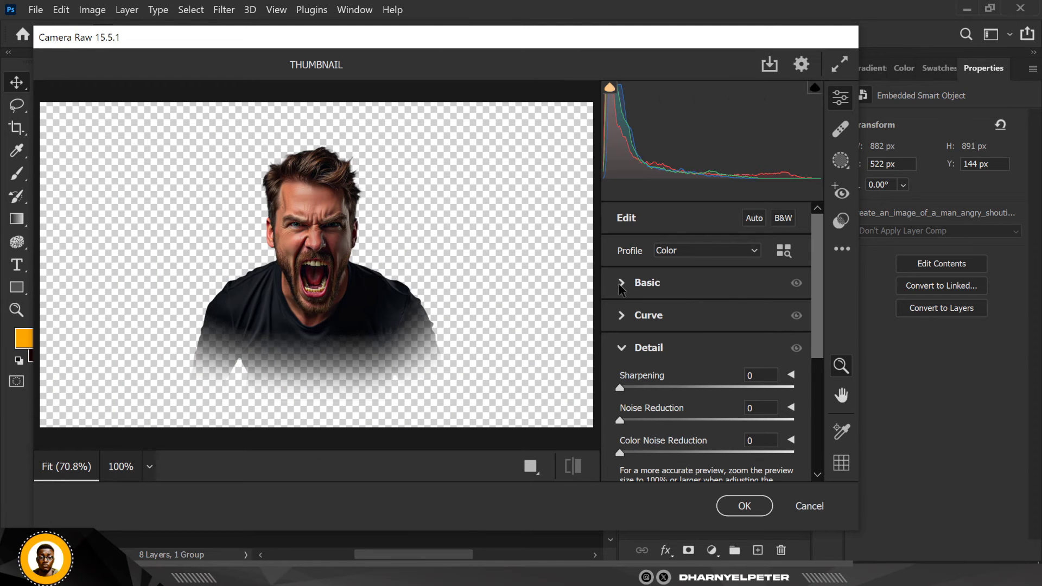
{"action": "left_click", "coordinate": [621, 283]}
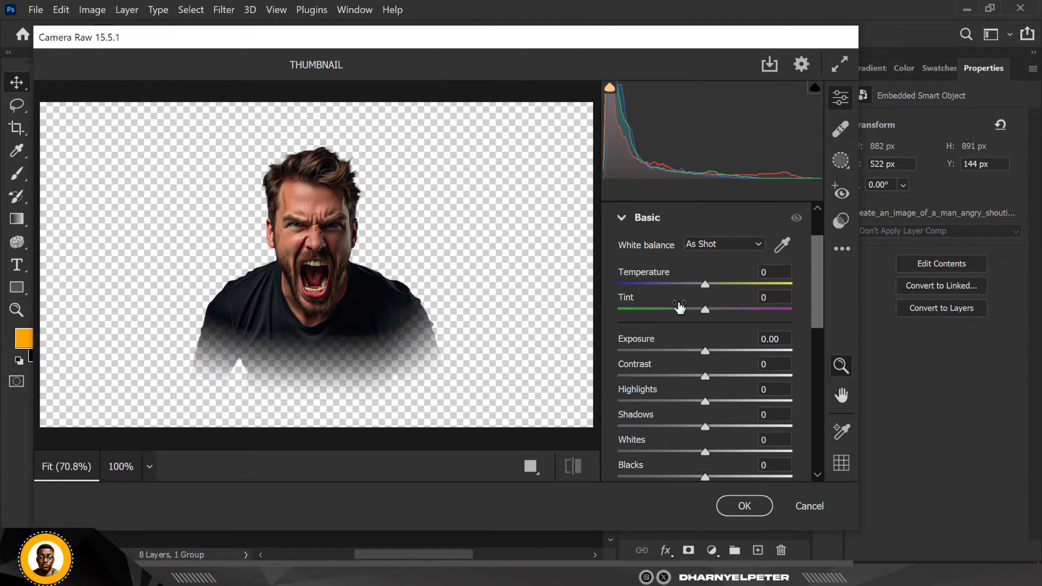
{"action": "left_click_drag", "start_coordinate": [708, 283], "coordinate": [724, 284]}
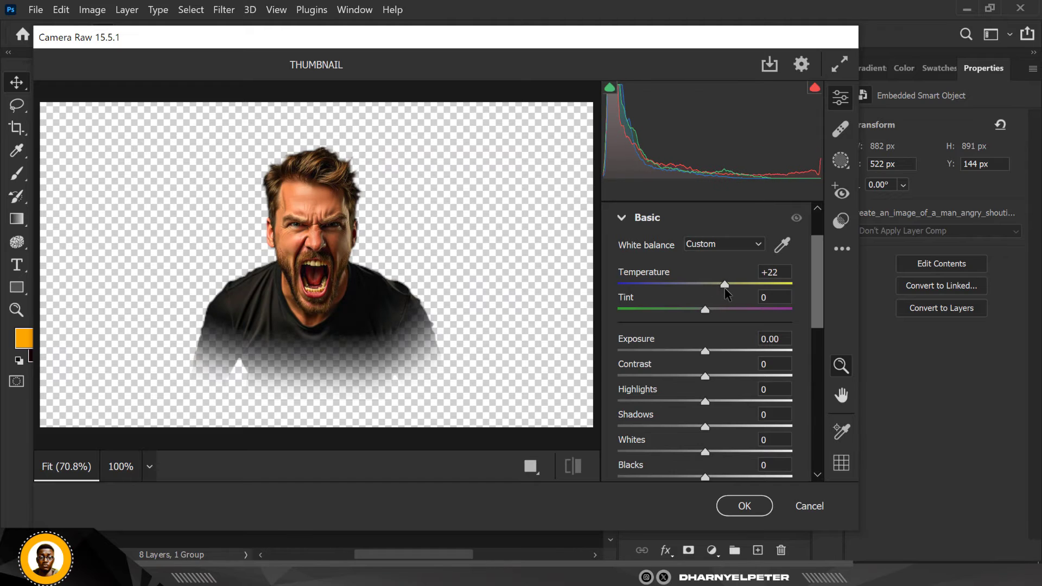
Set Dehaze to +33 and Texture to +15, and apply the Camera Raw Filter to the man
{"action": "scroll", "coordinate": [712, 376], "scroll_direction": "down", "scroll_amount": 5}
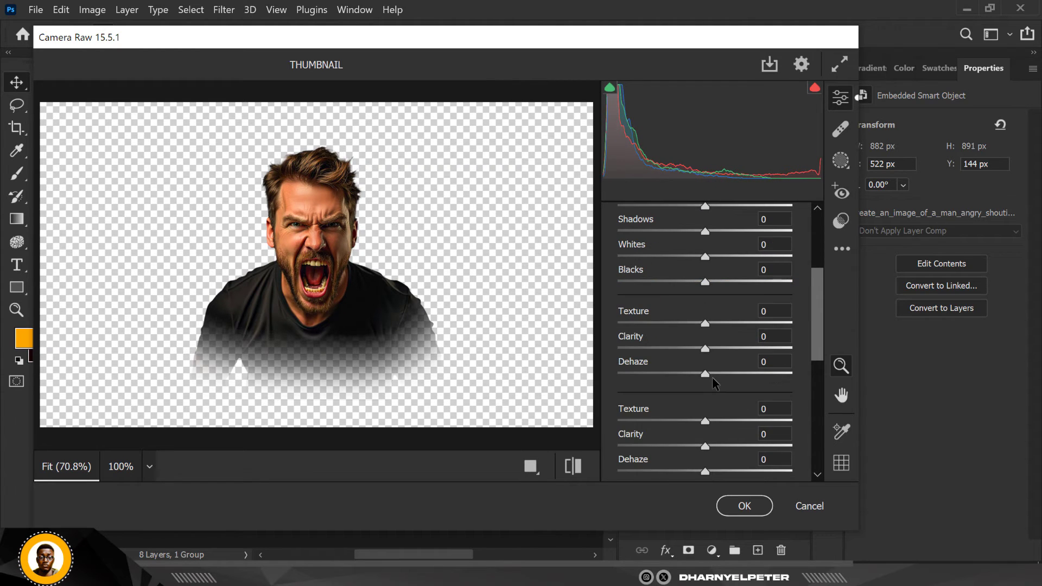
{"action": "left_click_drag", "start_coordinate": [705, 374], "coordinate": [734, 375]}
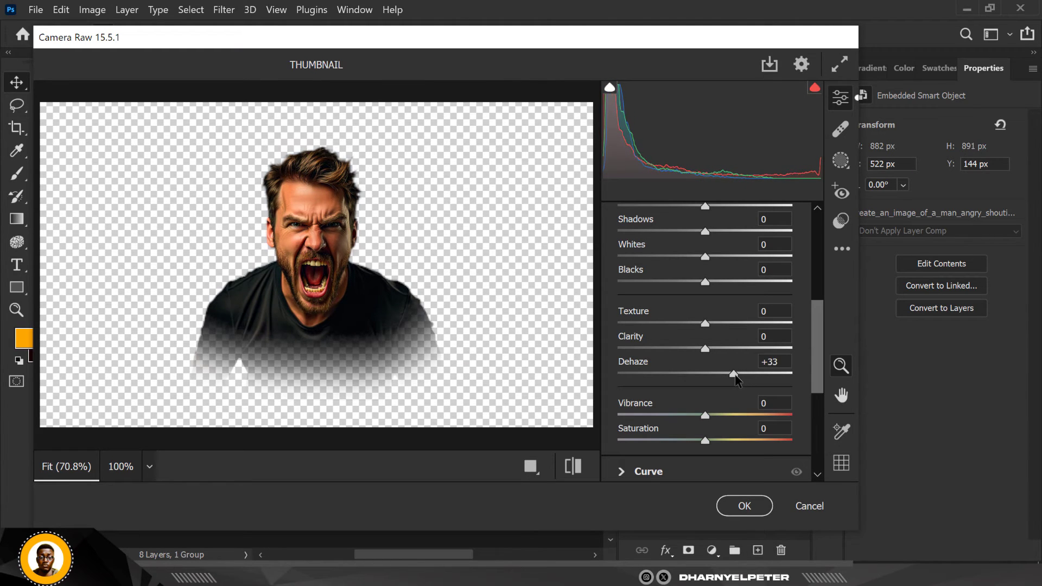
{"action": "left_click_drag", "start_coordinate": [704, 324], "coordinate": [709, 323]}
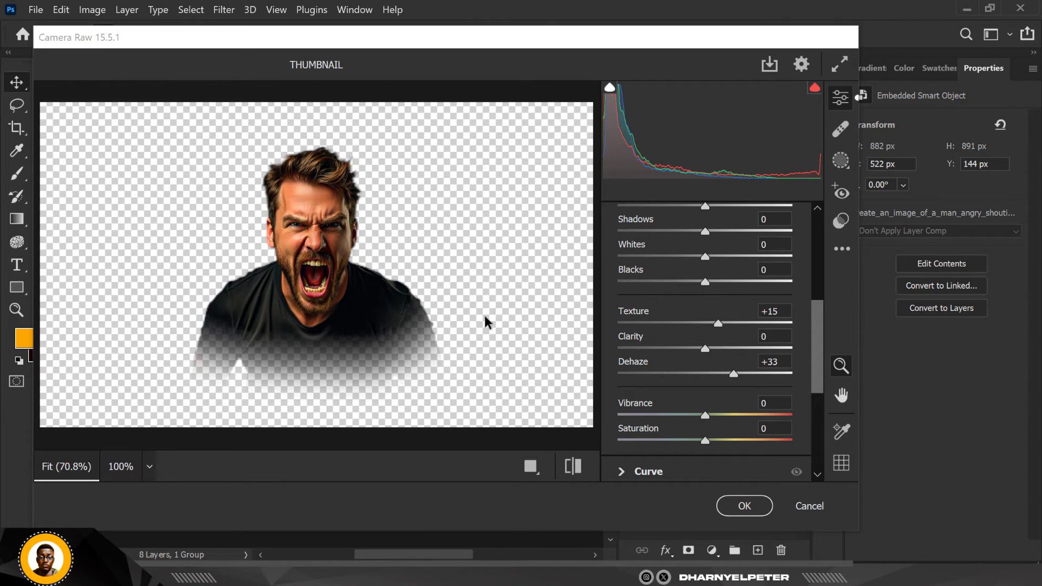
{"action": "left_click", "coordinate": [739, 507]}
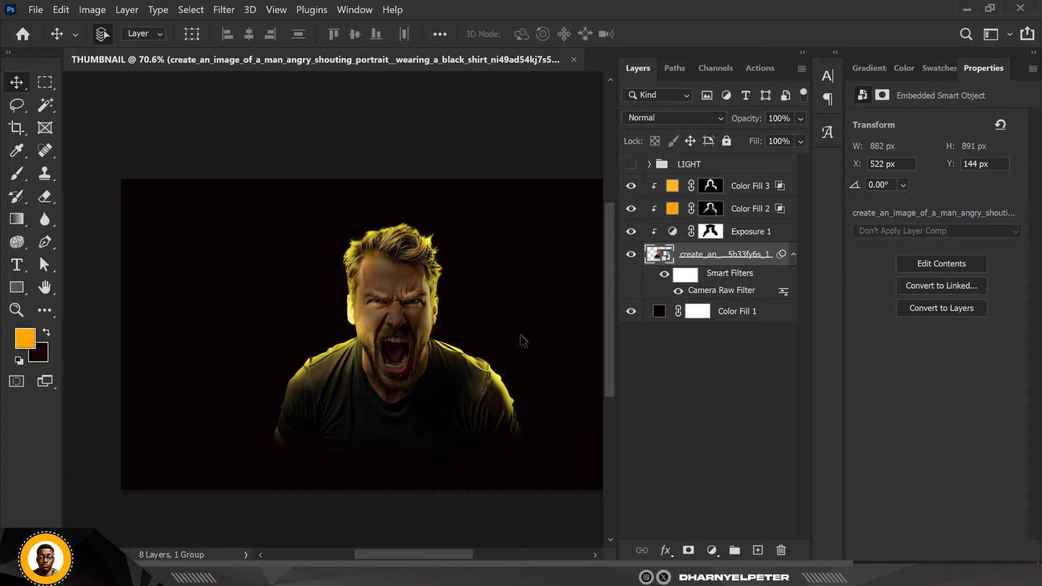
Set the Exposure 1 adjustment's gamma correction to 0.91 and its exposure to -3.01
{"action": "left_click", "coordinate": [673, 232]}
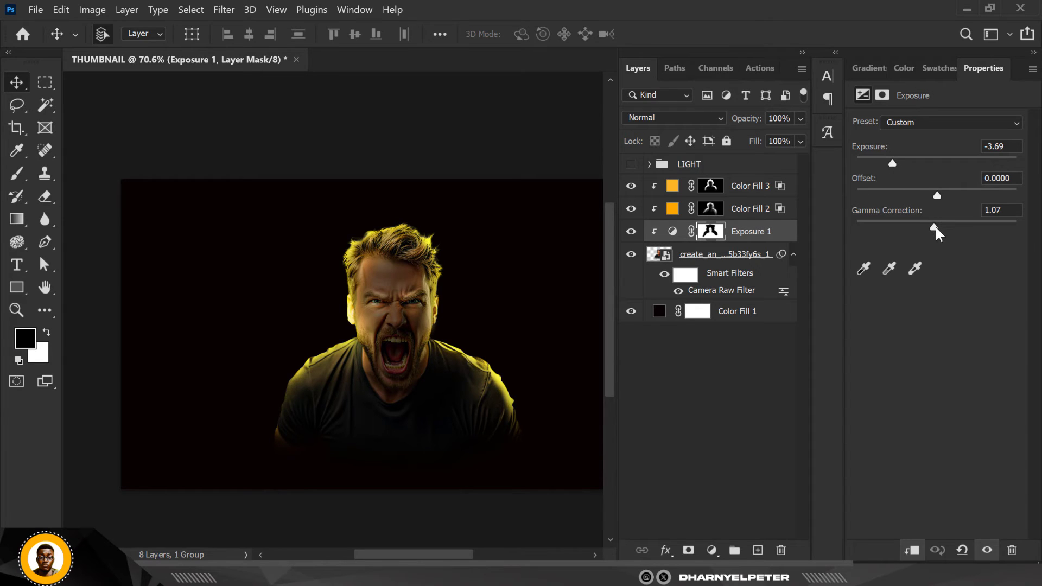
{"action": "left_click_drag", "start_coordinate": [936, 229], "coordinate": [943, 226]}
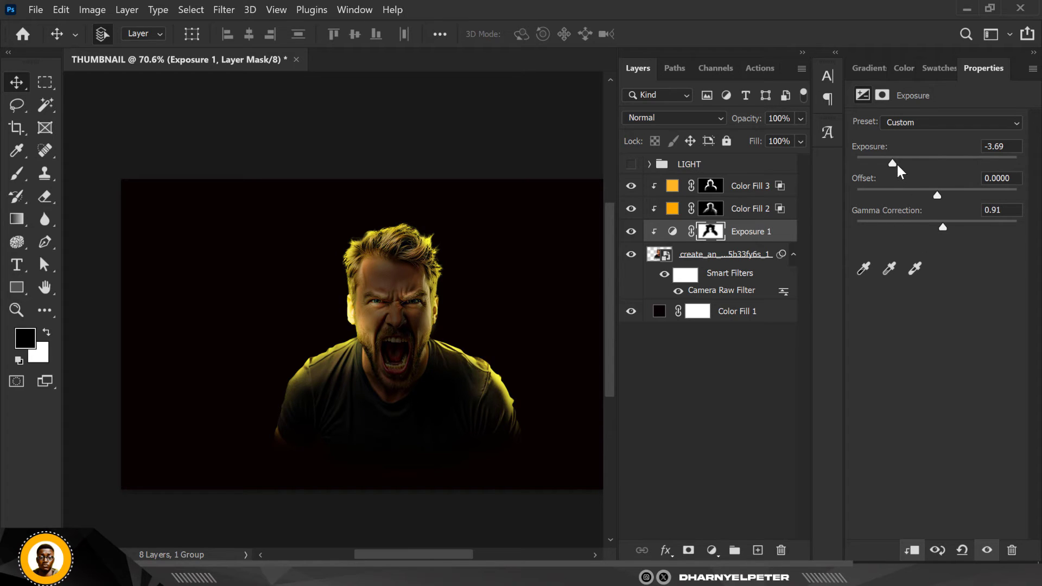
{"action": "mouse_move", "coordinate": [897, 166]}
{"action": "left_mouse_down"}
{"action": "mouse_move", "coordinate": [884, 165]}
{"action": "mouse_move", "coordinate": [900, 165]}
{"action": "left_mouse_up"}
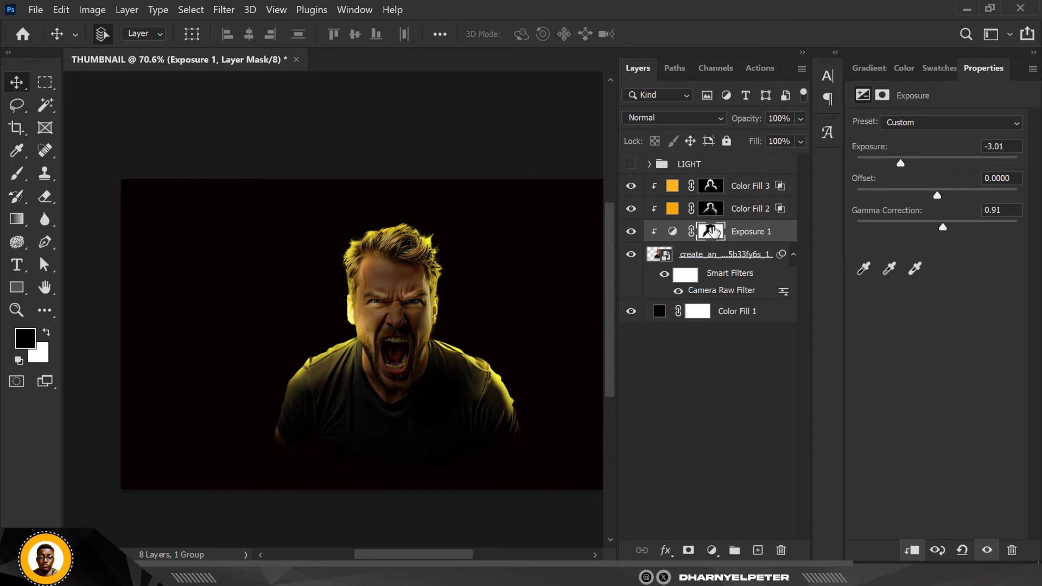
Paint black on the Exposure 1 mask at 3% flow to brighten the inside of the man's mouth and his eyes
{"action": "left_click", "coordinate": [711, 232]}
{"action": "scroll", "coordinate": [408, 374], "scroll_direction": "up", "scroll_amount": 3}
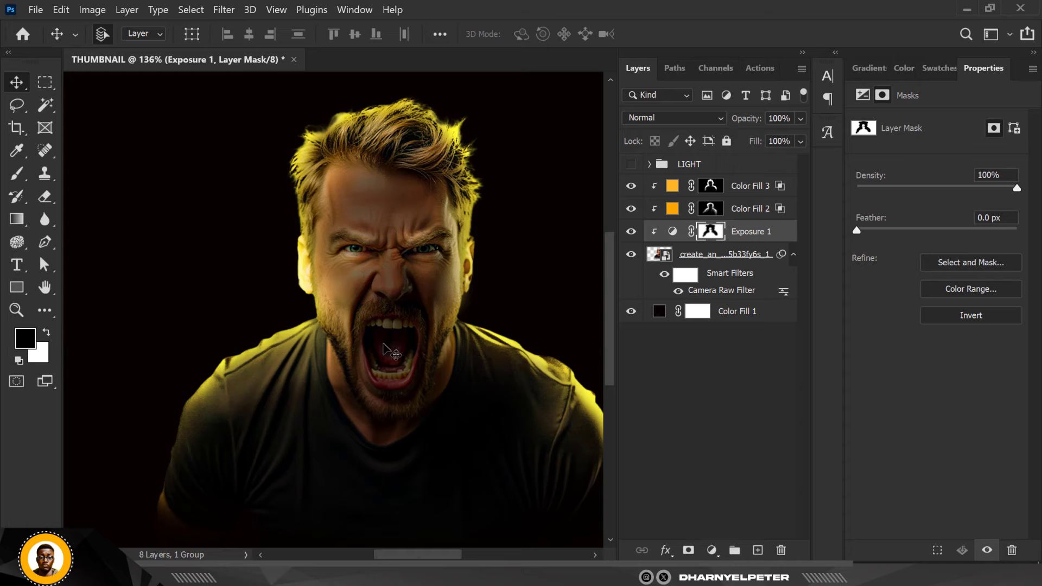
{"action": "left_click", "coordinate": [16, 174]}
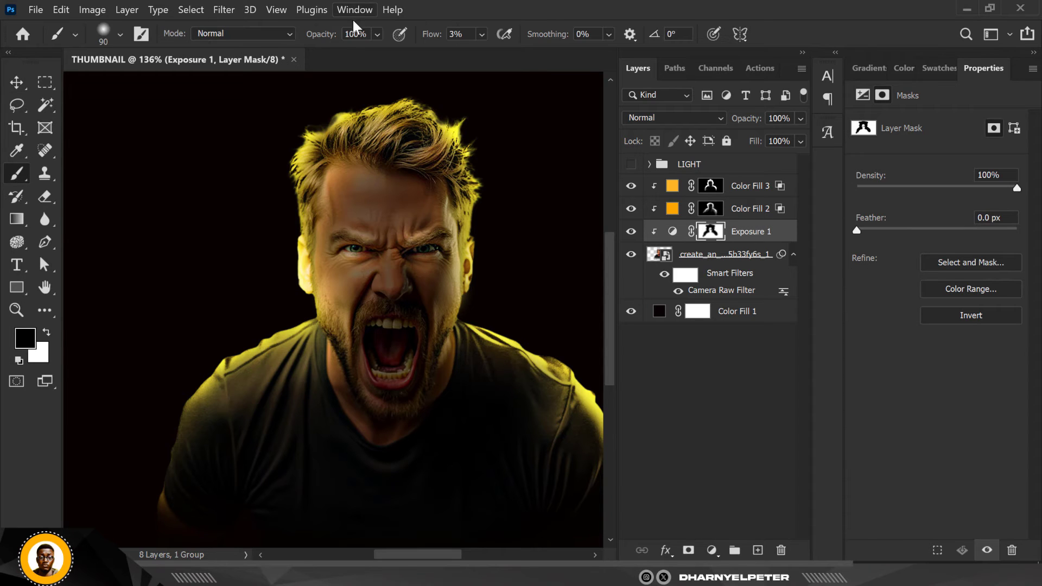
{"action": "mouse_move", "coordinate": [408, 362]}
{"action": "left_mouse_down"}
{"action": "mouse_move", "coordinate": [384, 359]}
{"action": "mouse_move", "coordinate": [403, 370]}
{"action": "mouse_move", "coordinate": [391, 356]}
{"action": "mouse_move", "coordinate": [370, 358]}
{"action": "mouse_move", "coordinate": [375, 370]}
{"action": "mouse_move", "coordinate": [403, 357]}
{"action": "mouse_move", "coordinate": [387, 329]}
{"action": "mouse_move", "coordinate": [354, 335]}
{"action": "mouse_move", "coordinate": [397, 367]}
{"action": "mouse_move", "coordinate": [401, 336]}
{"action": "mouse_move", "coordinate": [405, 368]}
{"action": "mouse_move", "coordinate": [387, 371]}
{"action": "mouse_move", "coordinate": [356, 346]}
{"action": "mouse_move", "coordinate": [353, 360]}
{"action": "mouse_move", "coordinate": [345, 349]}
{"action": "mouse_move", "coordinate": [363, 394]}
{"action": "mouse_move", "coordinate": [360, 386]}
{"action": "mouse_move", "coordinate": [402, 422]}
{"action": "mouse_move", "coordinate": [419, 393]}
{"action": "mouse_move", "coordinate": [421, 420]}
{"action": "mouse_move", "coordinate": [433, 370]}
{"action": "mouse_move", "coordinate": [388, 476]}
{"action": "mouse_move", "coordinate": [345, 410]}
{"action": "mouse_move", "coordinate": [347, 343]}
{"action": "mouse_move", "coordinate": [378, 333]}
{"action": "mouse_move", "coordinate": [355, 316]}
{"action": "mouse_move", "coordinate": [356, 337]}
{"action": "mouse_move", "coordinate": [366, 315]}
{"action": "mouse_move", "coordinate": [393, 311]}
{"action": "mouse_move", "coordinate": [372, 308]}
{"action": "mouse_move", "coordinate": [393, 330]}
{"action": "mouse_move", "coordinate": [385, 335]}
{"action": "mouse_move", "coordinate": [405, 326]}
{"action": "mouse_move", "coordinate": [396, 367]}
{"action": "left_mouse_up"}
{"action": "scroll", "coordinate": [388, 266], "scroll_direction": "down", "scroll_amount": 2}
{"action": "scroll", "coordinate": [391, 263], "scroll_direction": "up", "scroll_amount": 4}
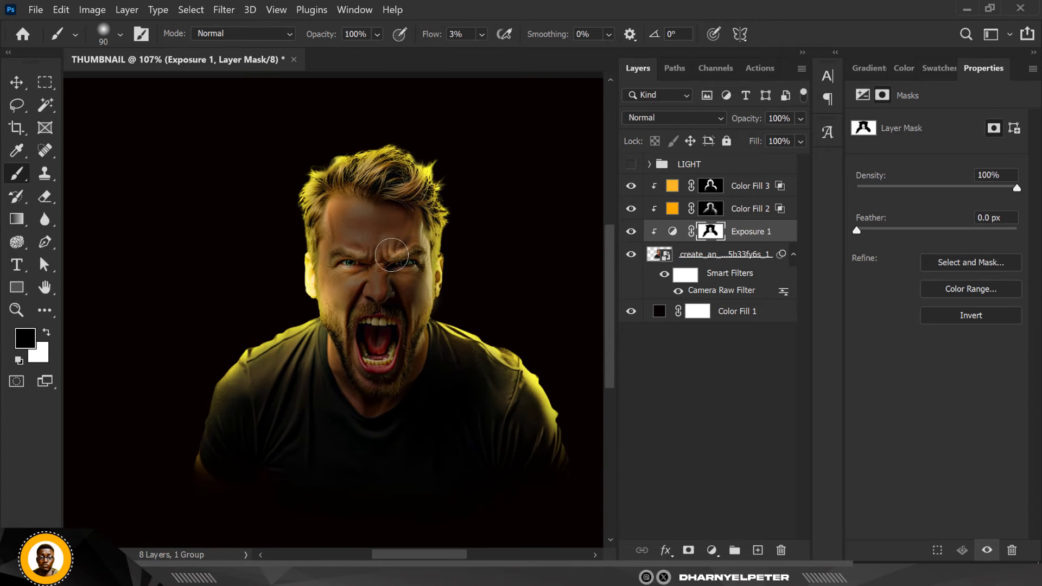
Paint white with a 70 px brush on the Exposure 1 mask to darken the man's nose area, canvas-left cheek and forehead
{"action": "scroll", "coordinate": [387, 274], "scroll_direction": "up", "scroll_amount": 2}
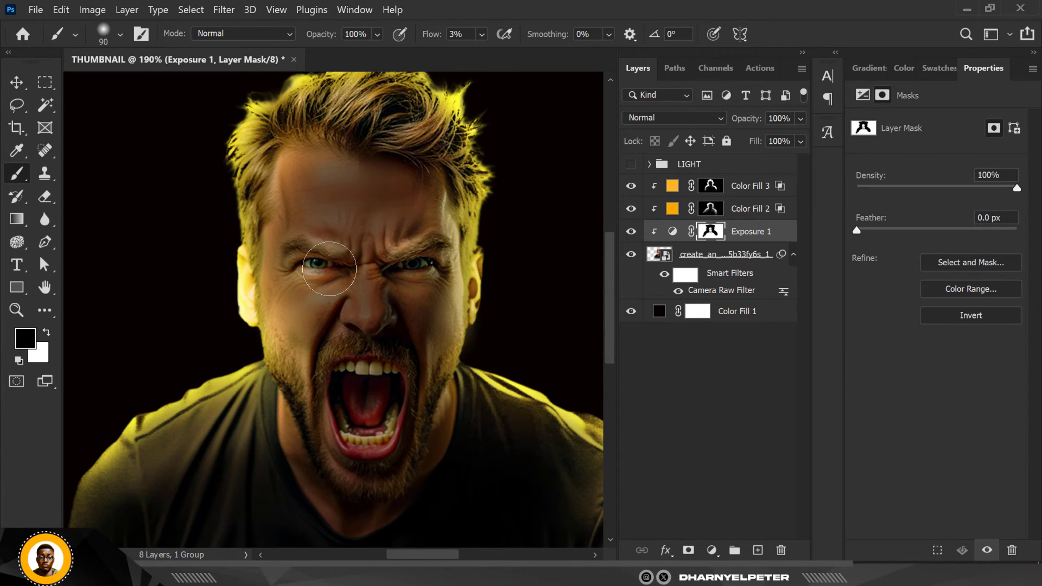
{"action": "key", "text": "bracketleft"}
{"action": "key", "text": "bracketleft"}
{"action": "key", "text": "x"}
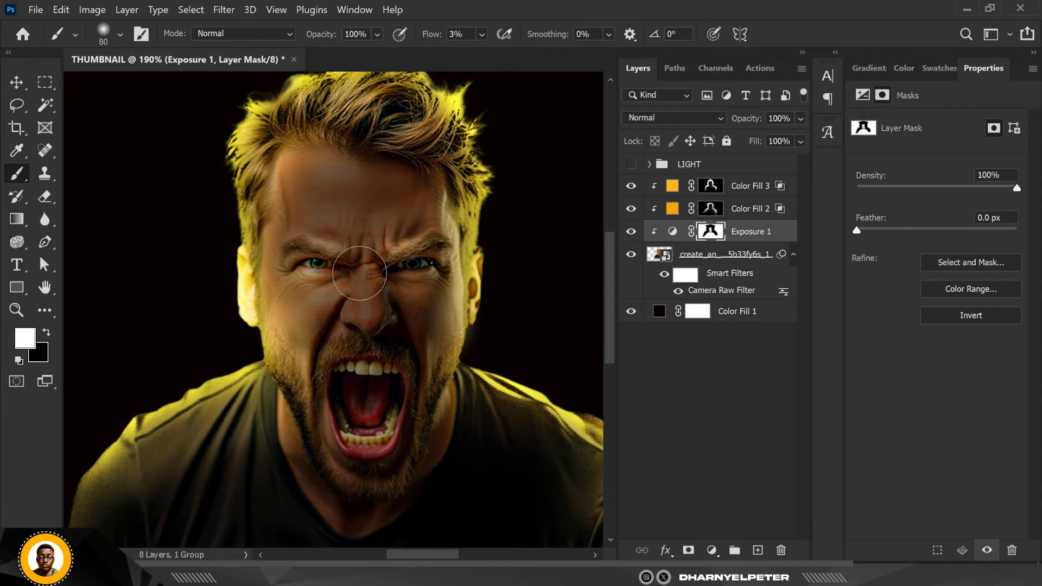
{"action": "mouse_move", "coordinate": [342, 268]}
{"action": "left_mouse_down"}
{"action": "mouse_move", "coordinate": [394, 280]}
{"action": "mouse_move", "coordinate": [389, 294]}
{"action": "mouse_move", "coordinate": [388, 278]}
{"action": "mouse_move", "coordinate": [421, 377]}
{"action": "mouse_move", "coordinate": [384, 414]}
{"action": "mouse_move", "coordinate": [338, 326]}
{"action": "mouse_move", "coordinate": [349, 290]}
{"action": "mouse_move", "coordinate": [339, 287]}
{"action": "mouse_move", "coordinate": [324, 331]}
{"action": "mouse_move", "coordinate": [336, 349]}
{"action": "mouse_move", "coordinate": [406, 349]}
{"action": "mouse_move", "coordinate": [411, 317]}
{"action": "mouse_move", "coordinate": [416, 366]}
{"action": "mouse_move", "coordinate": [428, 349]}
{"action": "mouse_move", "coordinate": [425, 360]}
{"action": "mouse_move", "coordinate": [282, 347]}
{"action": "mouse_move", "coordinate": [319, 341]}
{"action": "left_mouse_up"}
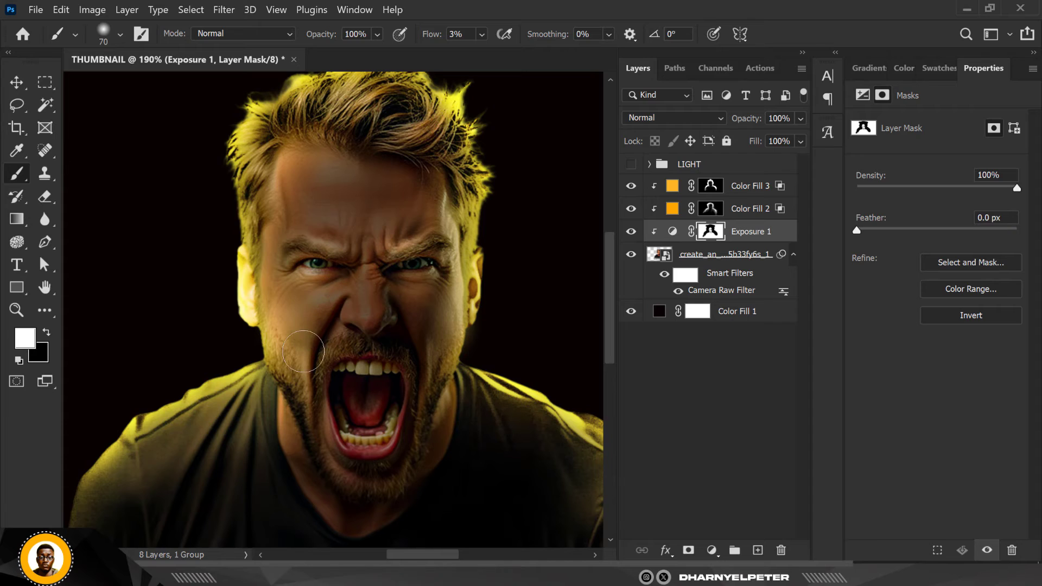
{"action": "mouse_move", "coordinate": [268, 236]}
{"action": "left_mouse_down"}
{"action": "mouse_move", "coordinate": [289, 196]}
{"action": "mouse_move", "coordinate": [275, 205]}
{"action": "mouse_move", "coordinate": [276, 226]}
{"action": "mouse_move", "coordinate": [284, 188]}
{"action": "left_mouse_up"}
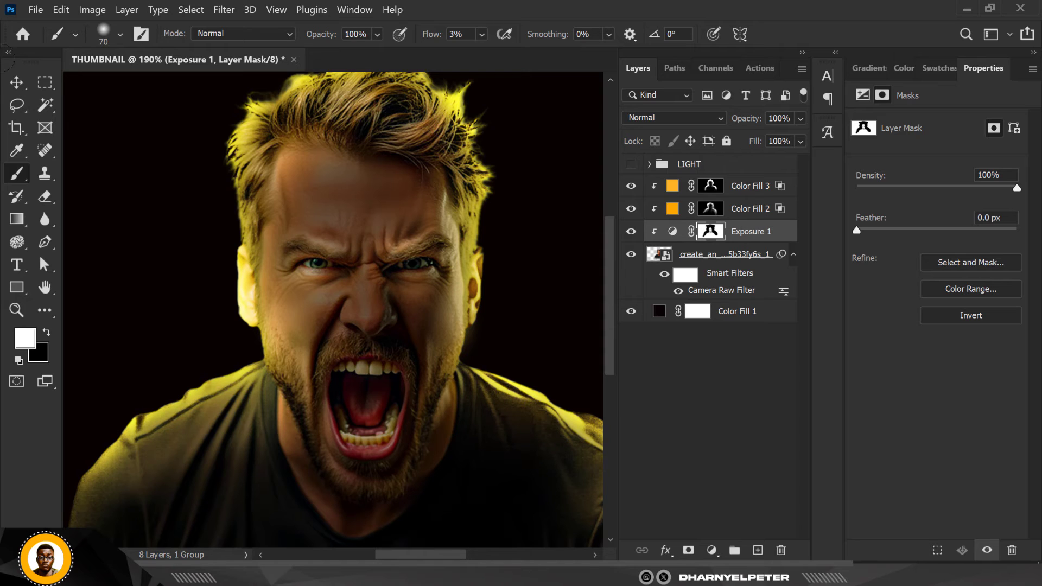
Turn the LIGHT group's visibility back on and select the group
{"action": "scroll", "coordinate": [338, 244], "scroll_direction": "down", "scroll_amount": 4}
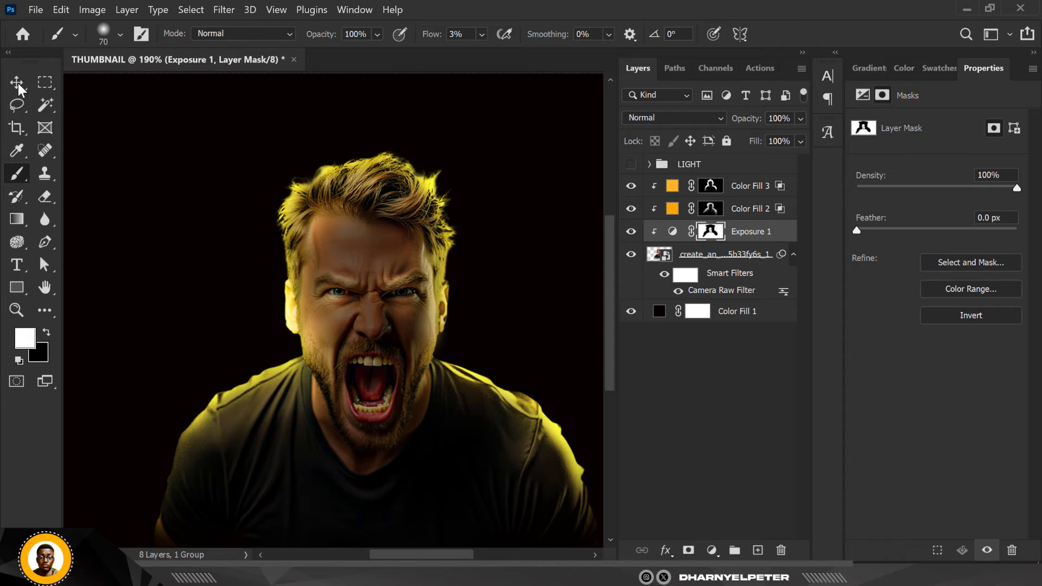
{"action": "left_click", "coordinate": [18, 83]}
{"action": "key", "text": "ctrl+0"}
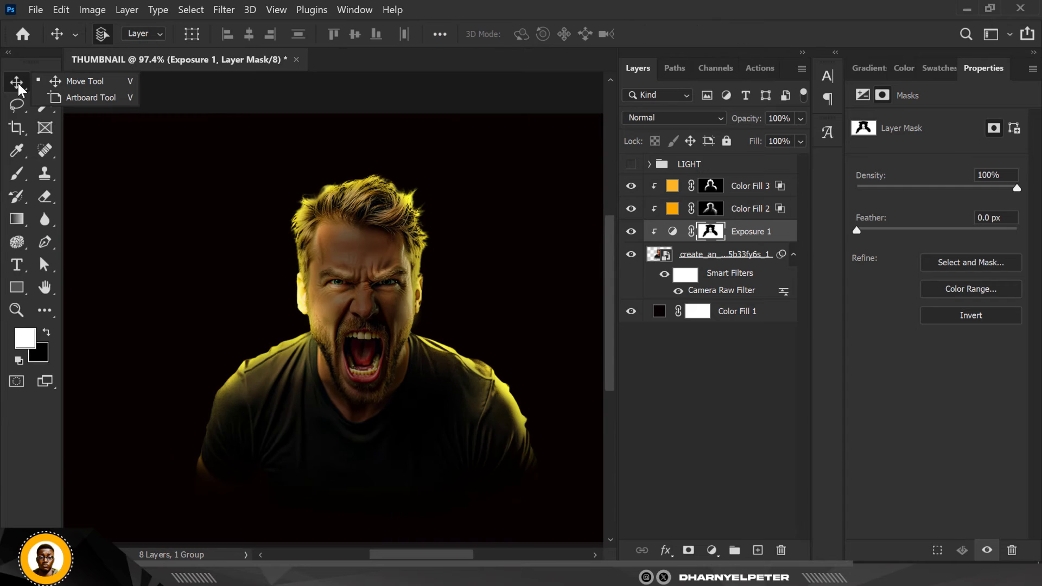
{"action": "scroll", "coordinate": [270, 206], "scroll_direction": "down", "scroll_amount": 2}
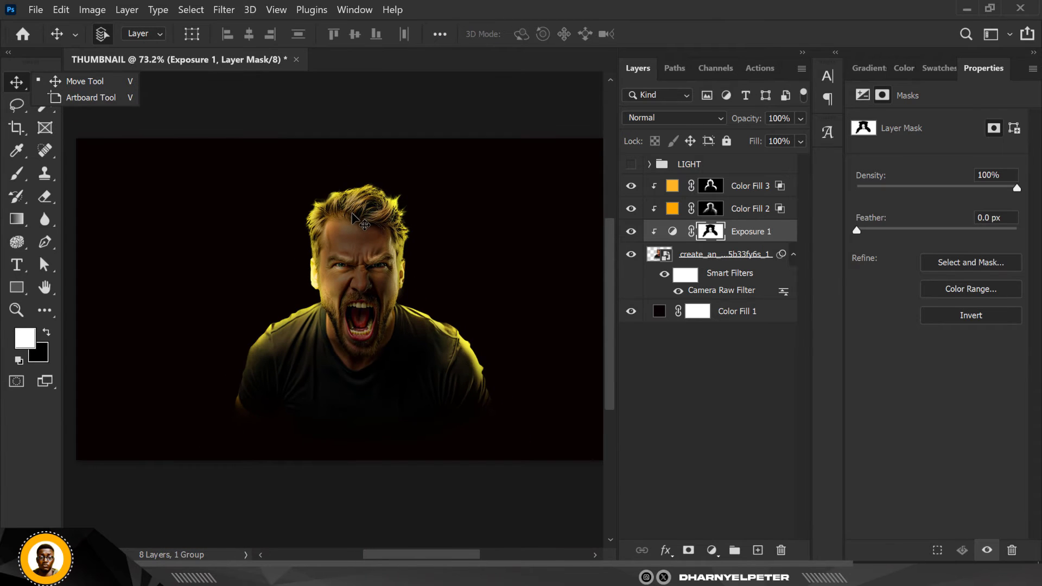
{"action": "left_click", "coordinate": [631, 166]}
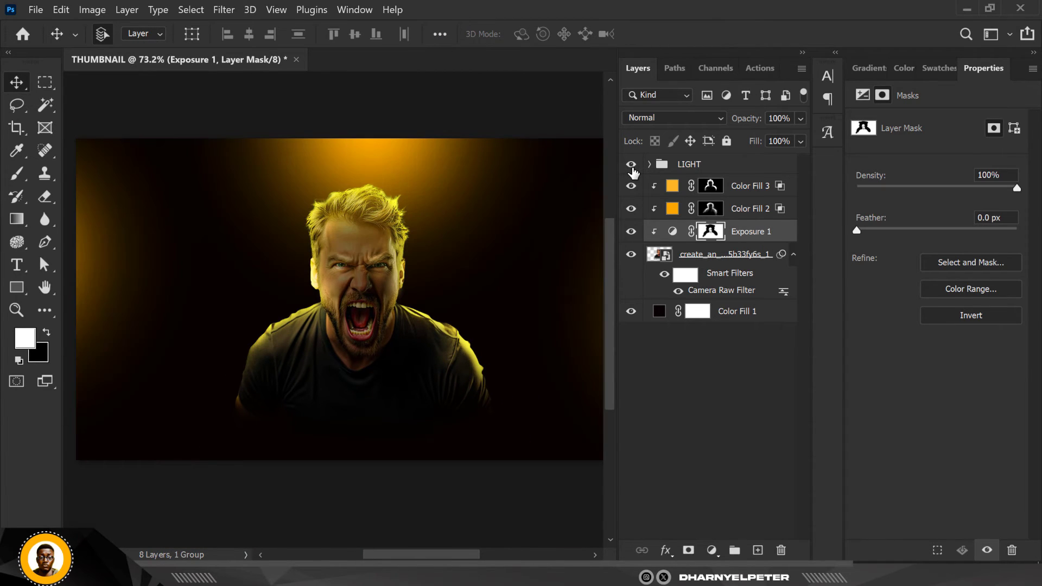
{"action": "left_click", "coordinate": [737, 173]}
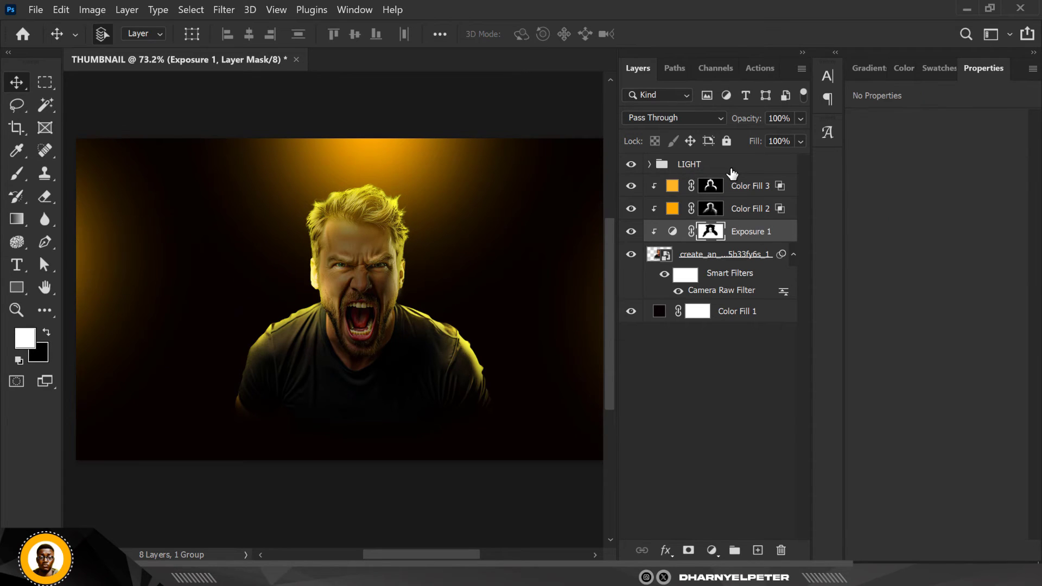
{"action": "scroll", "coordinate": [385, 295], "scroll_direction": "down", "scroll_amount": 1}
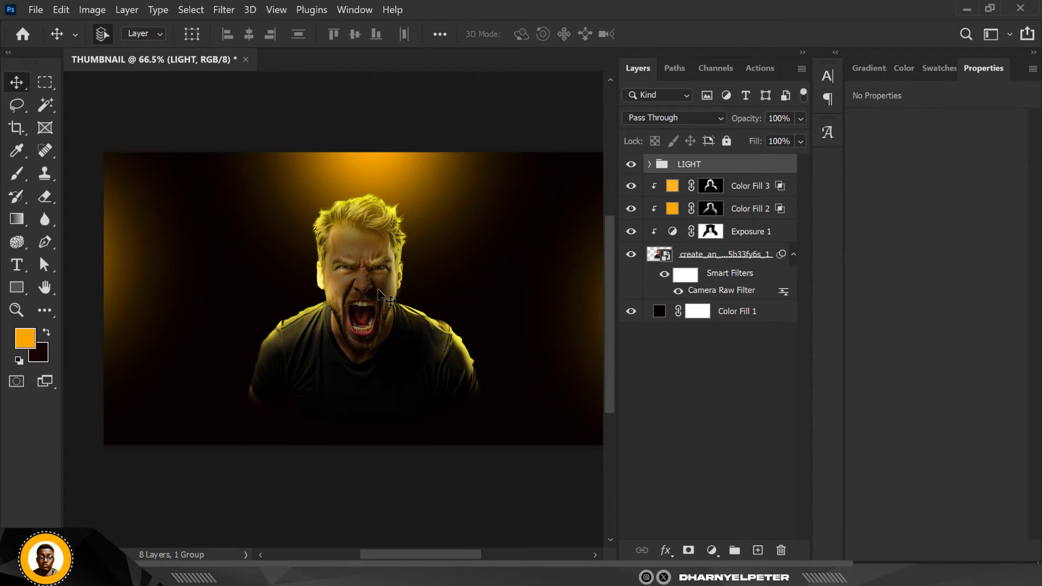
Inspect the glow layers inside the LIGHT group and the overall lighting around the man
{"action": "left_click", "coordinate": [650, 165]}
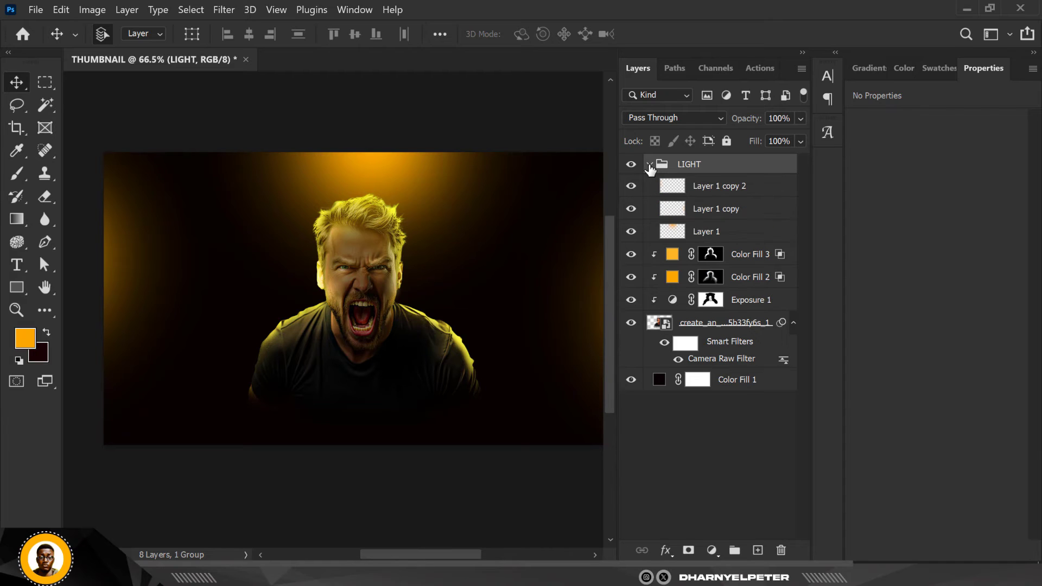
{"action": "left_click", "coordinate": [727, 194]}
{"action": "left_click", "coordinate": [724, 209]}
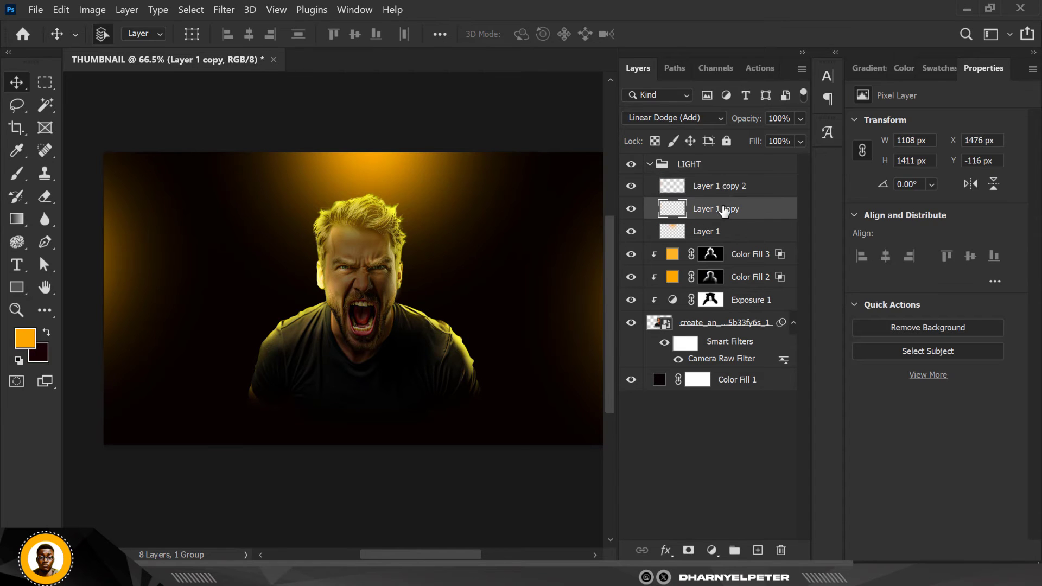
{"action": "left_click", "coordinate": [723, 233]}
{"action": "left_click", "coordinate": [661, 164]}
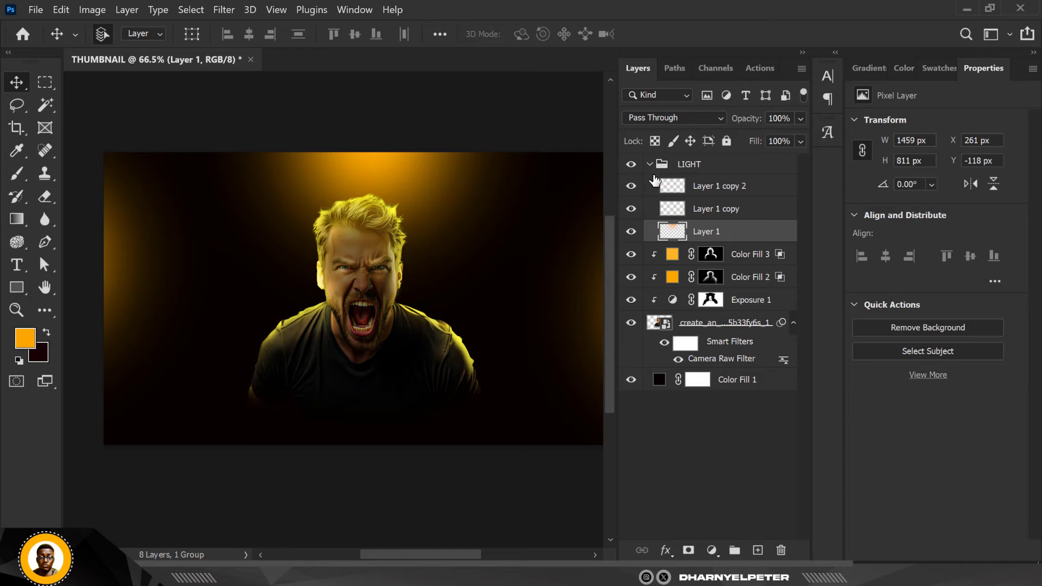
{"action": "left_click", "coordinate": [649, 164]}
{"action": "scroll", "coordinate": [418, 239], "scroll_direction": "down", "scroll_amount": 1}
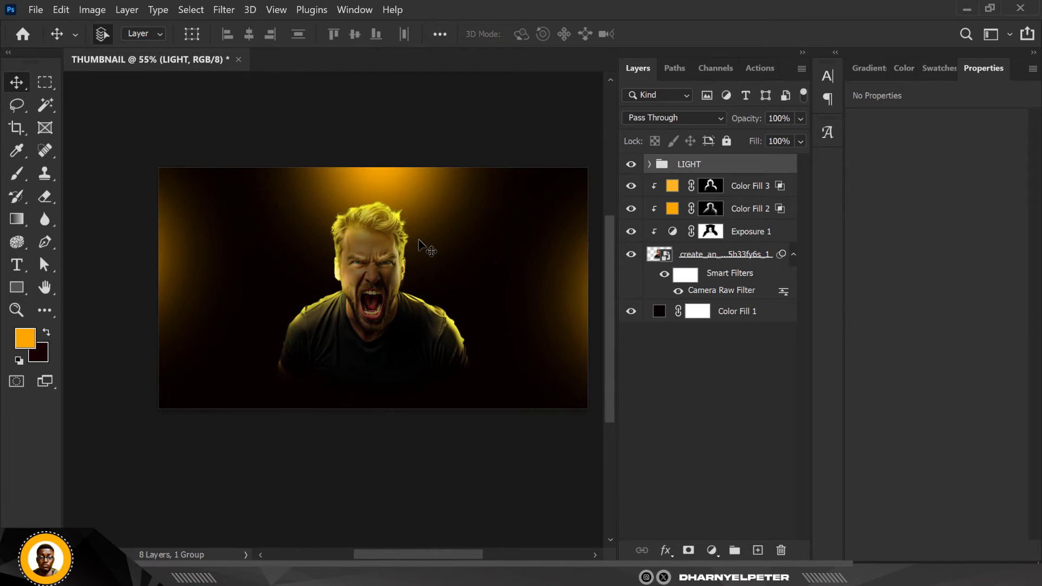
{"action": "scroll", "coordinate": [426, 247], "scroll_direction": "up", "scroll_amount": 2}
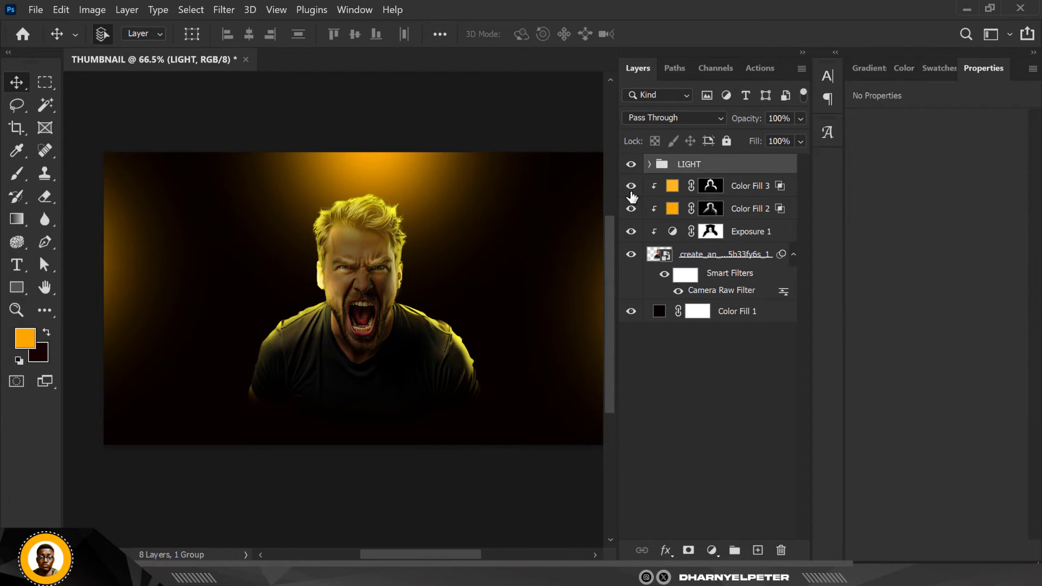
Change the Color Fill 3 rim light to a deeper orange, #ff8022
{"action": "left_click", "coordinate": [673, 189]}
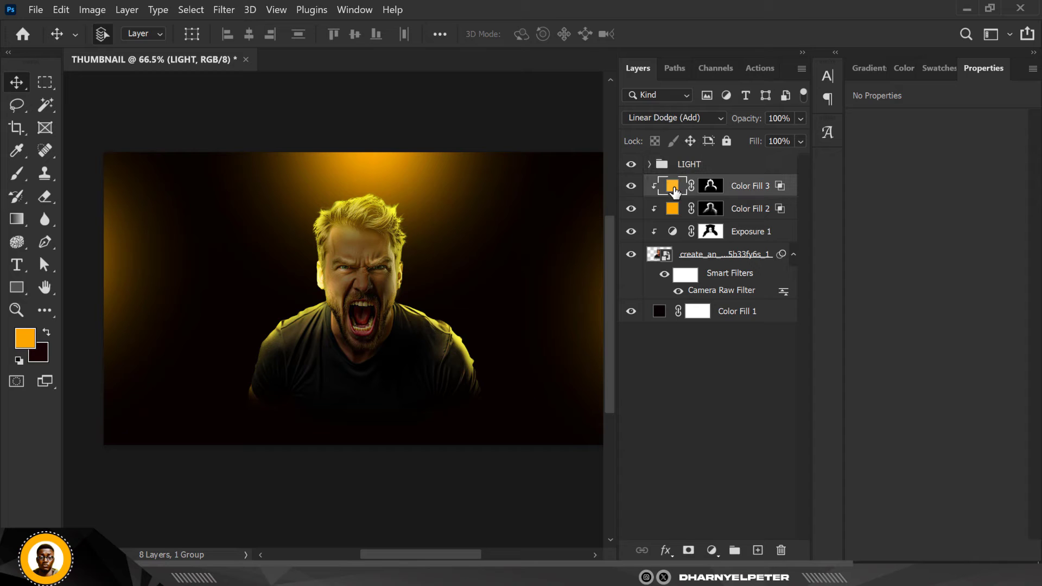
{"action": "double_click", "coordinate": [673, 187]}
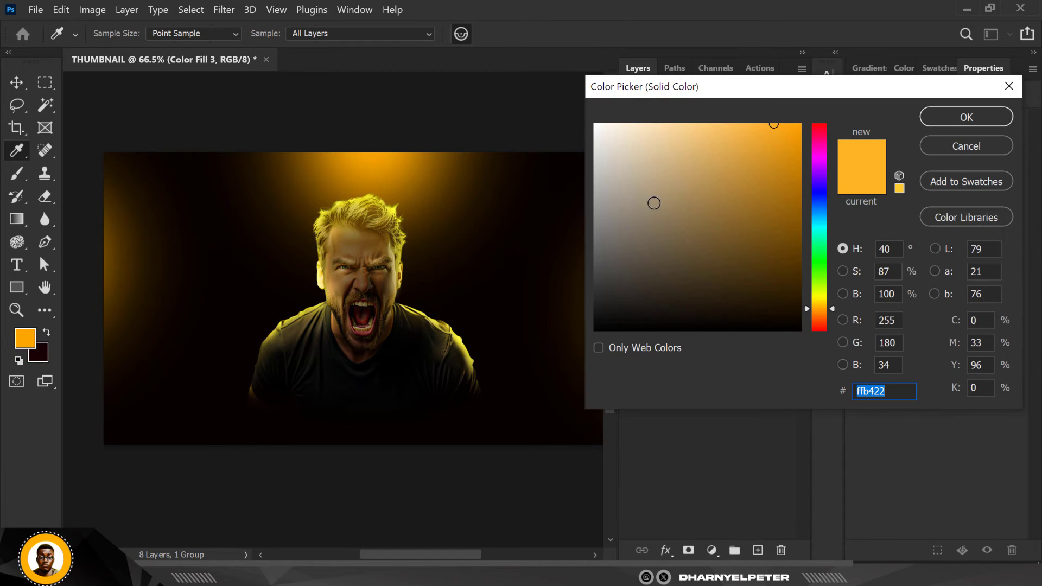
{"action": "left_click_drag", "start_coordinate": [808, 308], "coordinate": [809, 316]}
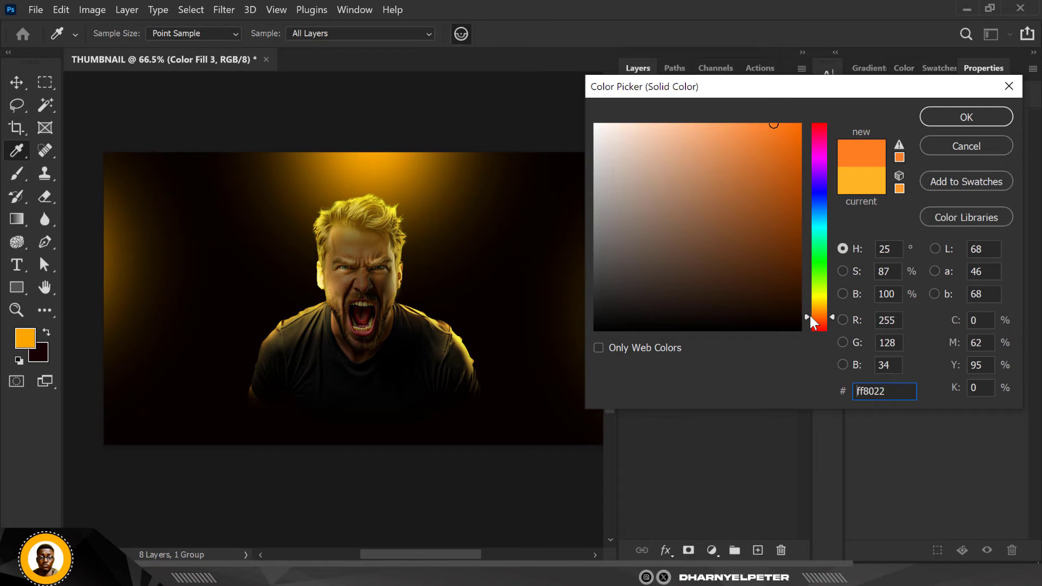
{"action": "left_click", "coordinate": [961, 124]}
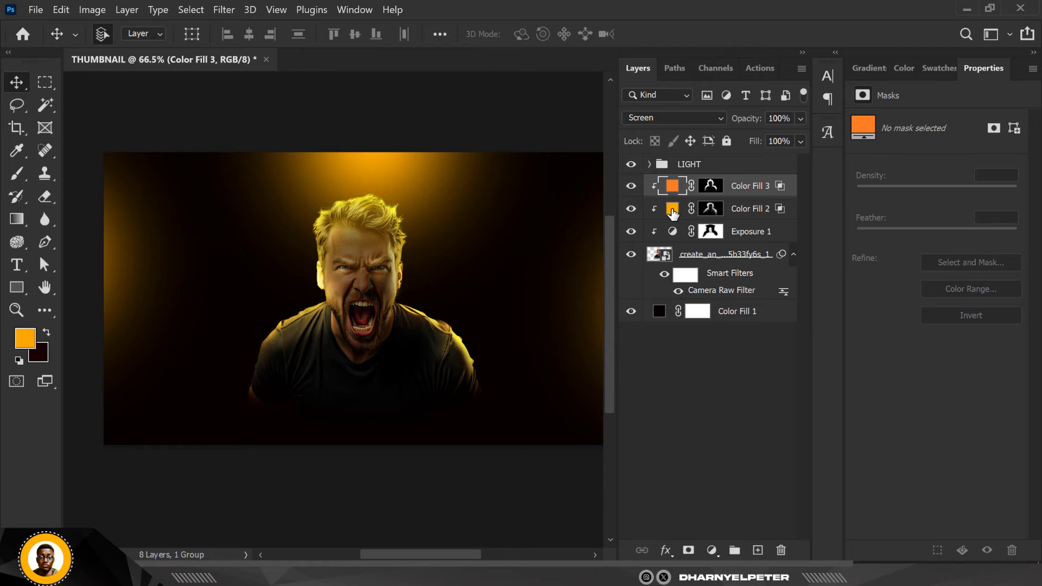
Change the Color Fill 2 rim light to the orange #ffa200
{"action": "left_click", "coordinate": [673, 211]}
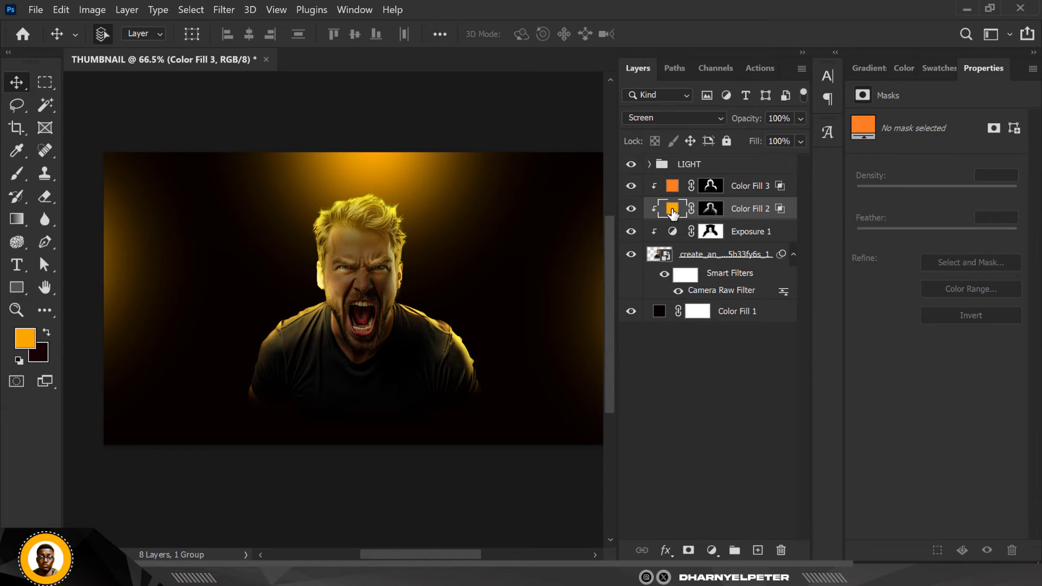
{"action": "double_click", "coordinate": [673, 212]}
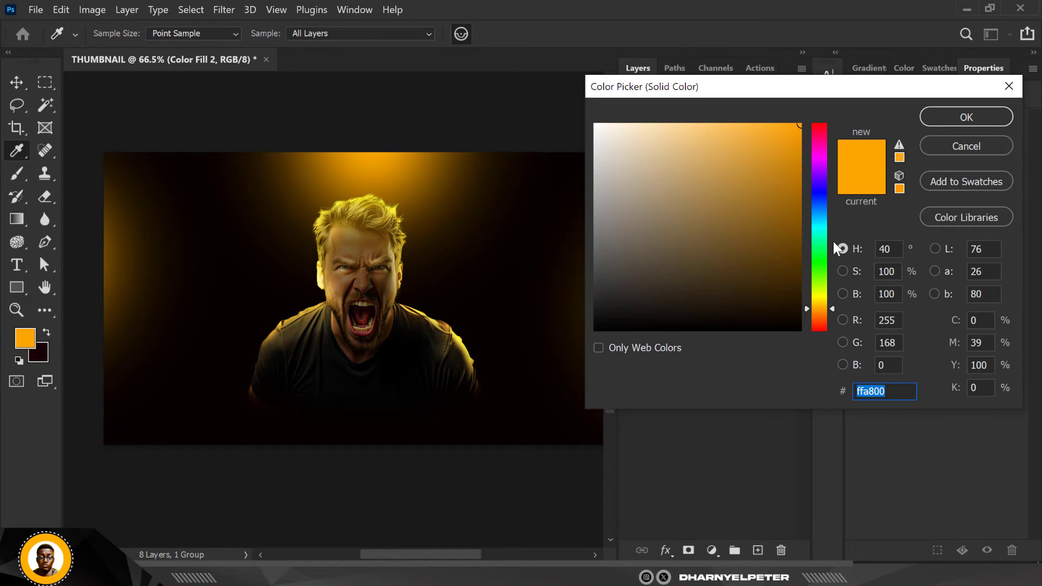
{"action": "left_click_drag", "start_coordinate": [830, 308], "coordinate": [830, 306]}
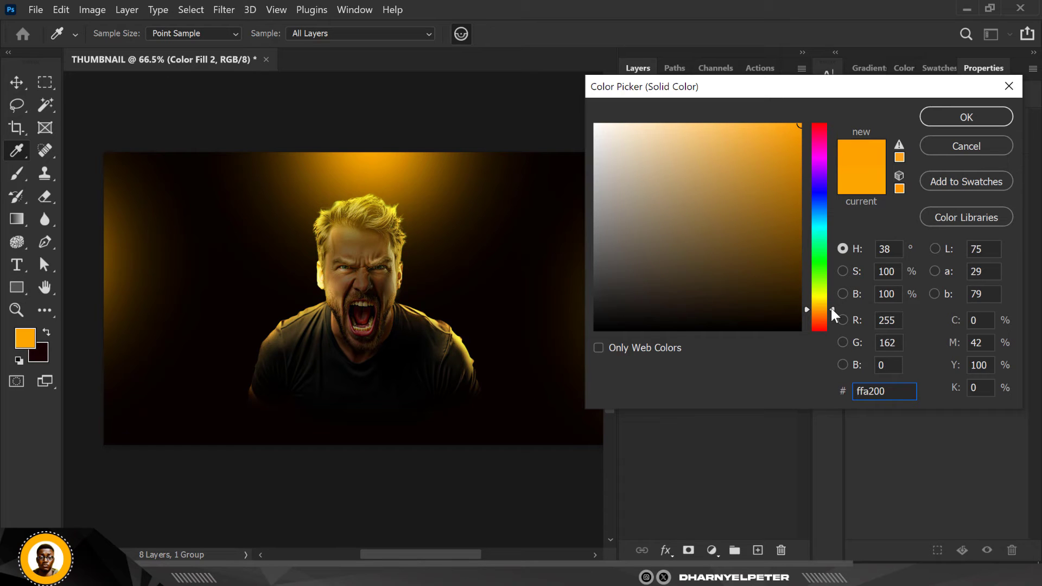
{"action": "left_click", "coordinate": [950, 119]}
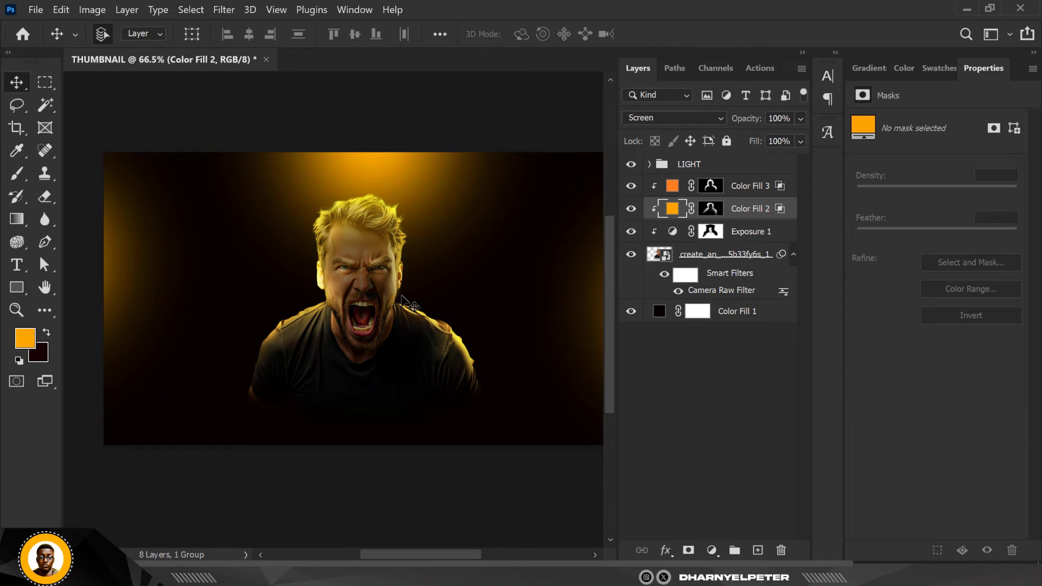
Add a Curves adjustment clipped directly above the man's layer and raise the midtones of its Red channel slightly
{"action": "scroll", "coordinate": [412, 310], "scroll_direction": "down", "scroll_amount": 2}
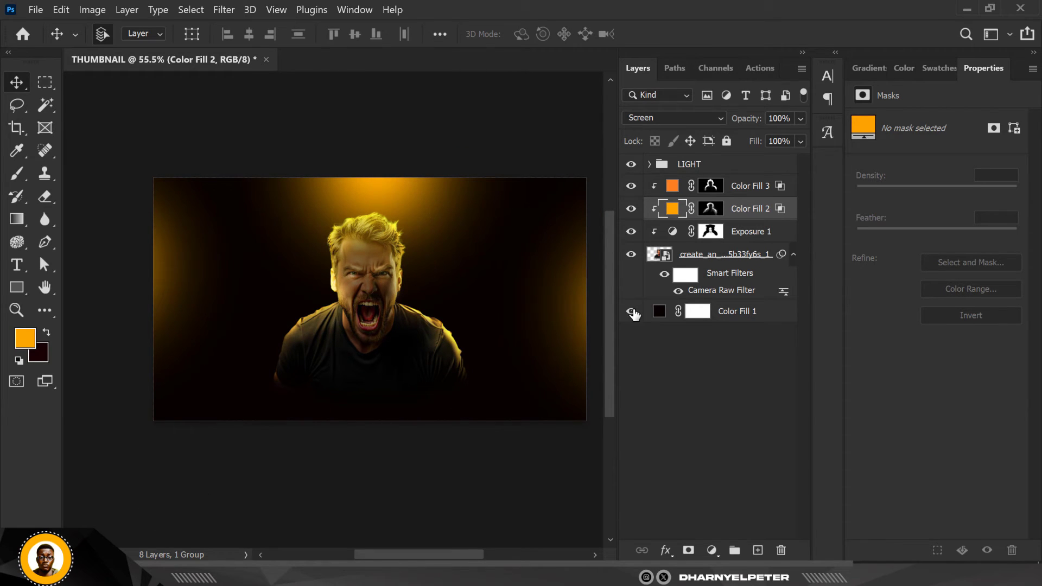
{"action": "left_click", "coordinate": [682, 248]}
{"action": "scroll", "coordinate": [388, 309], "scroll_direction": "up", "scroll_amount": 3}
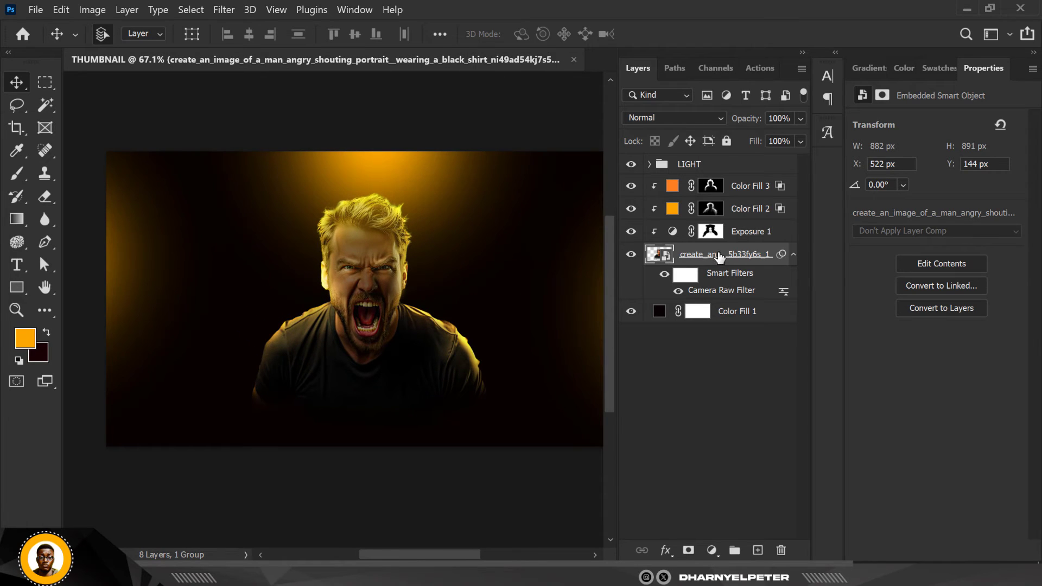
{"action": "left_click", "coordinate": [711, 550]}
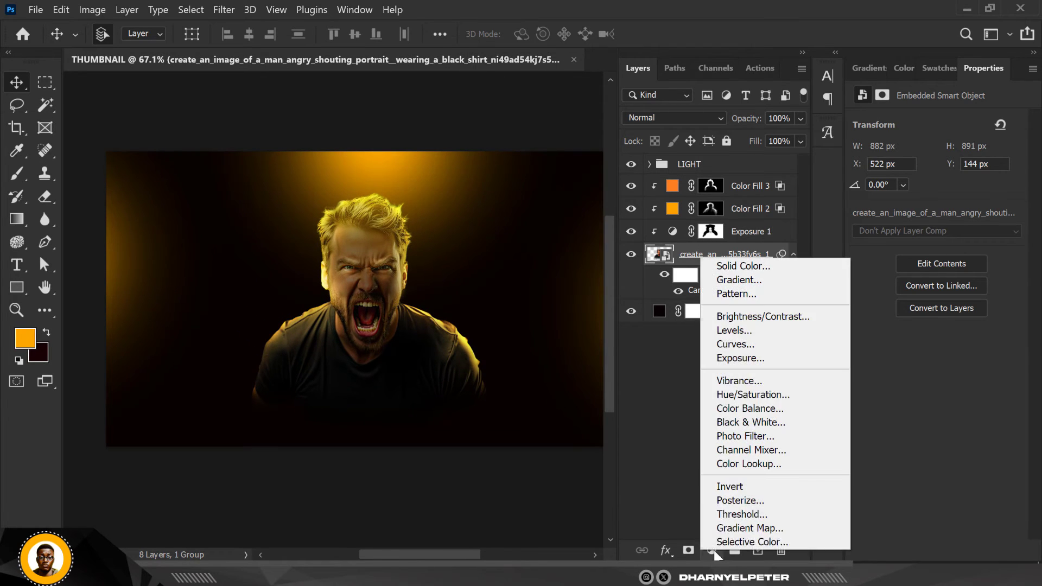
{"action": "left_click", "coordinate": [743, 343]}
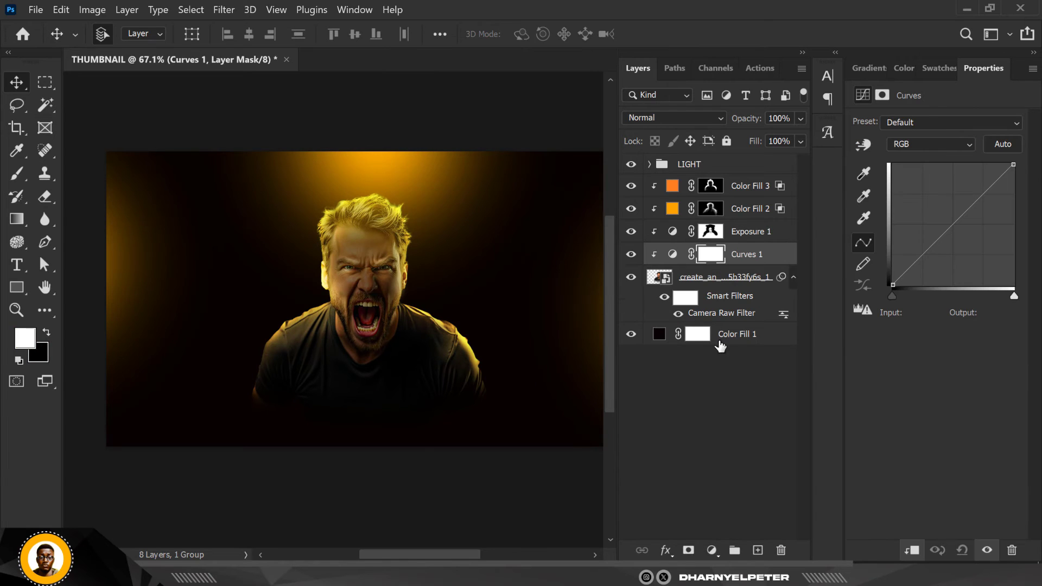
{"action": "left_click", "coordinate": [927, 141]}
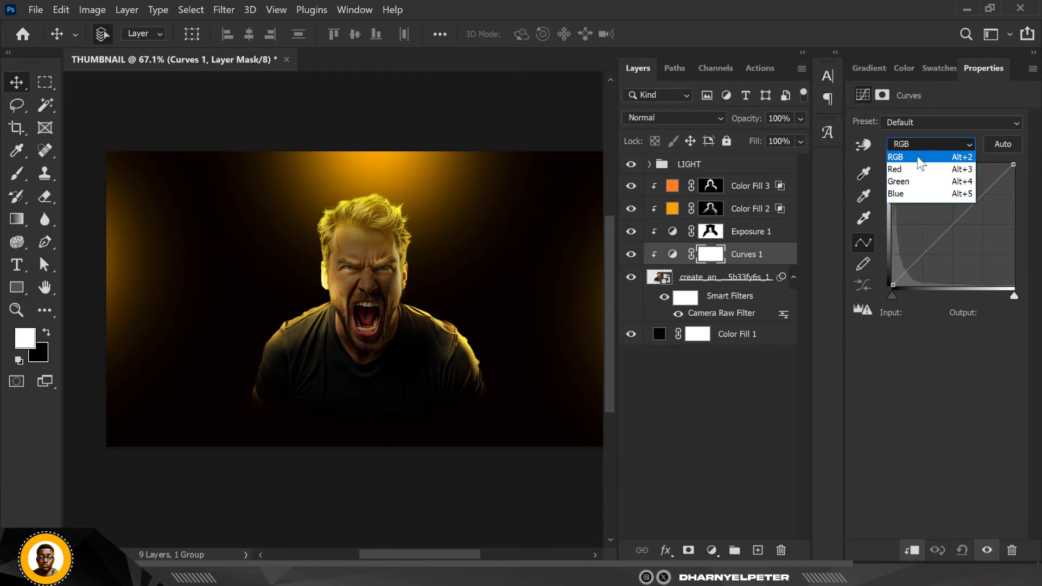
{"action": "left_click", "coordinate": [908, 171]}
{"action": "left_click", "coordinate": [940, 219]}
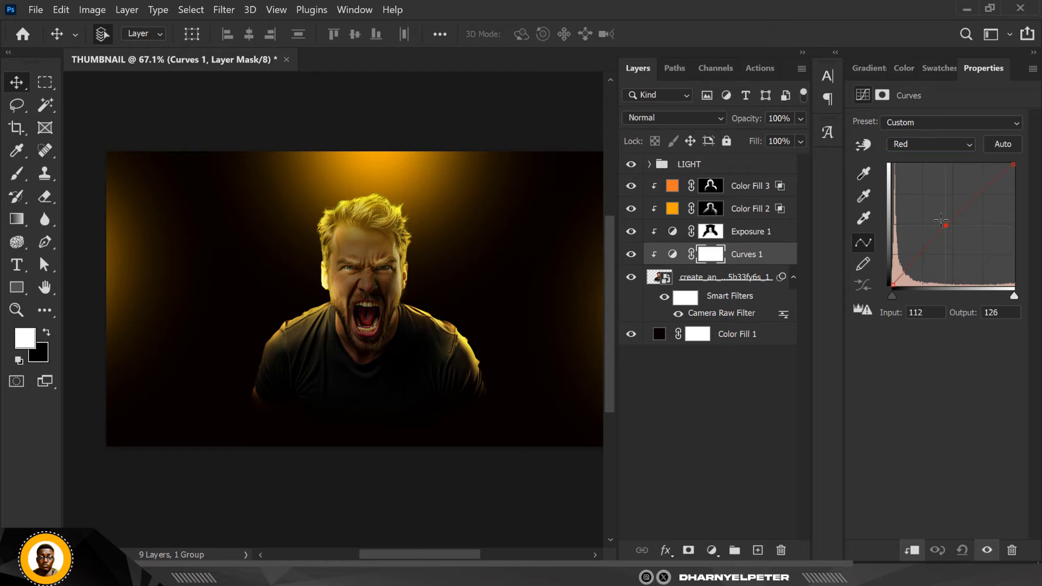
{"action": "mouse_move", "coordinate": [939, 219]}
{"action": "left_mouse_down"}
{"action": "mouse_move", "coordinate": [947, 233]}
{"action": "mouse_move", "coordinate": [948, 221]}
{"action": "left_mouse_up"}
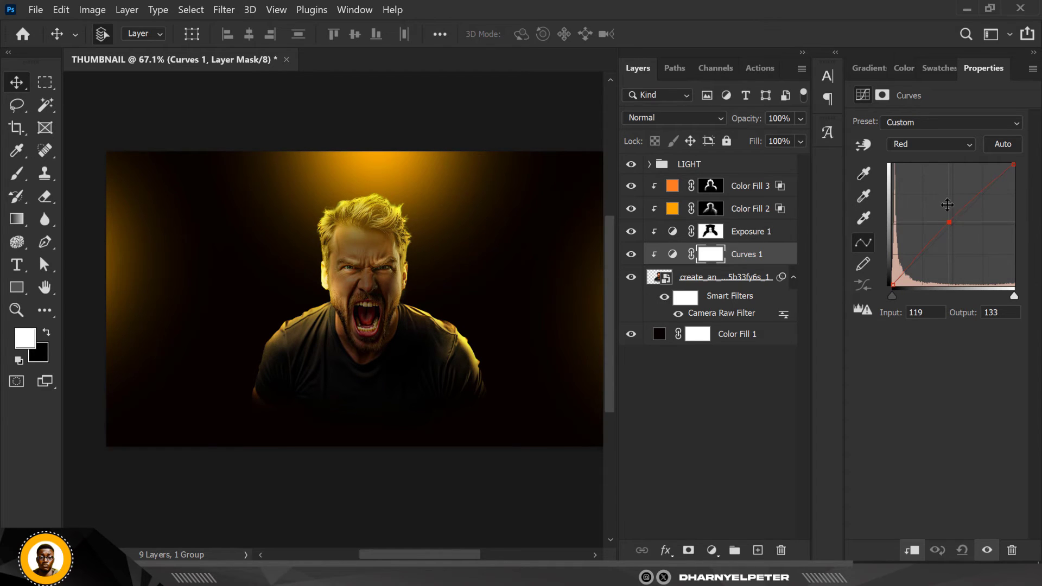
Darken the man's midtones by lowering the Curves 1 RGB curve to output 105 at input 123
{"action": "left_click", "coordinate": [951, 144]}
{"action": "left_click", "coordinate": [921, 158]}
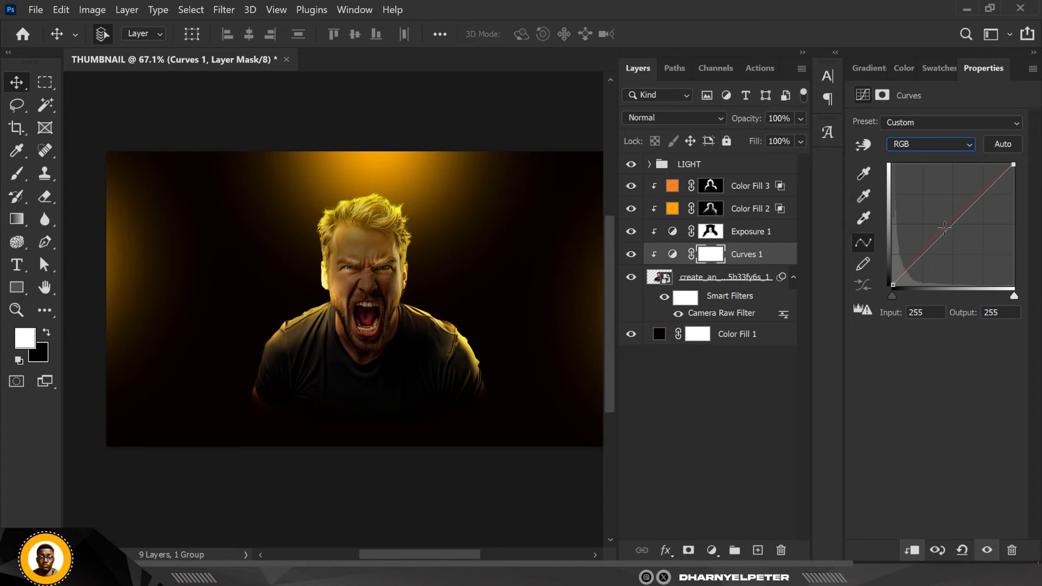
{"action": "left_click_drag", "start_coordinate": [947, 231], "coordinate": [950, 235]}
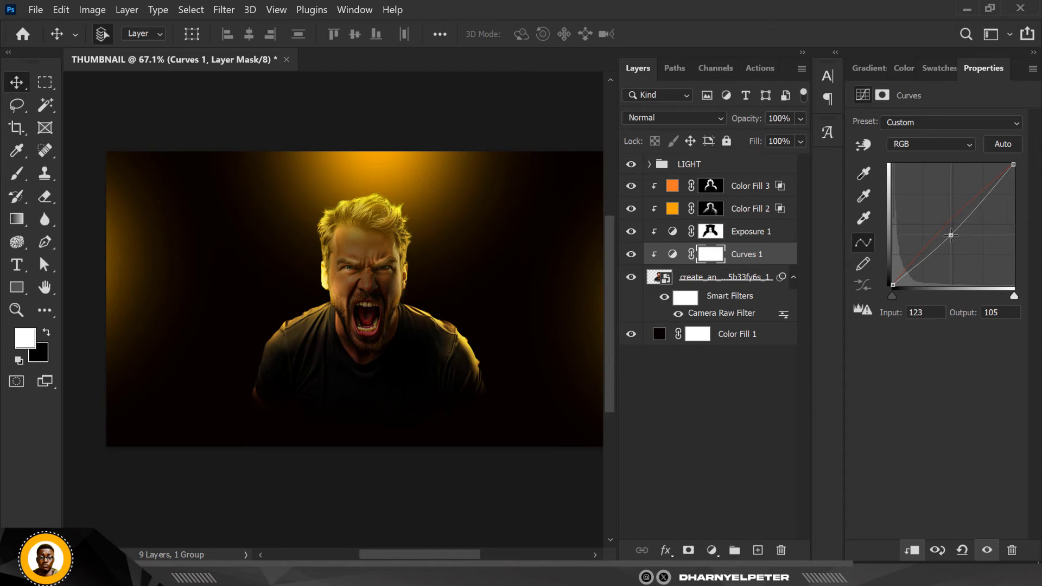
{"action": "scroll", "coordinate": [442, 288], "scroll_direction": "down", "scroll_amount": 1}
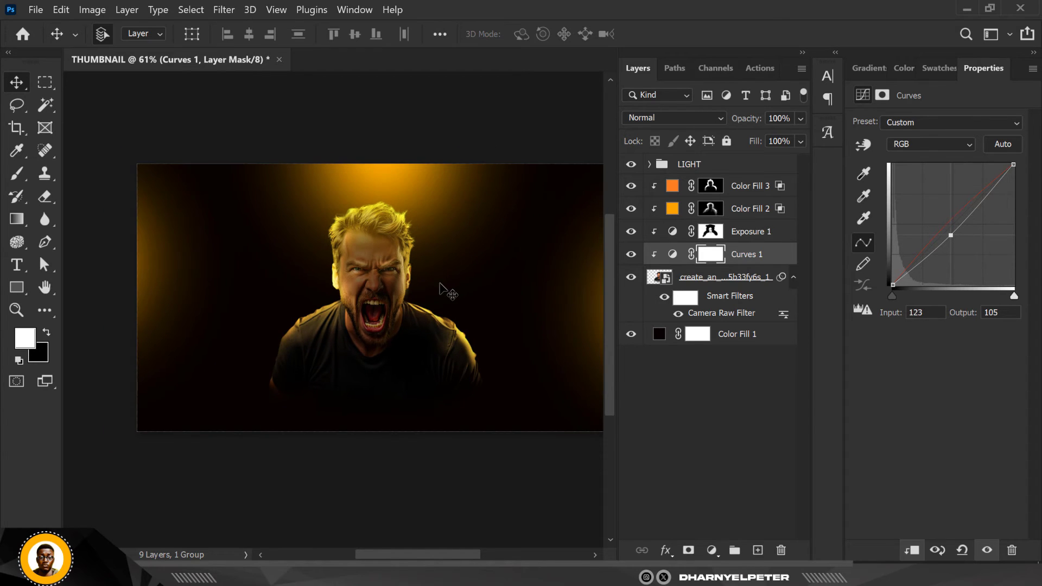
{"action": "scroll", "coordinate": [440, 283], "scroll_direction": "down", "scroll_amount": 2}
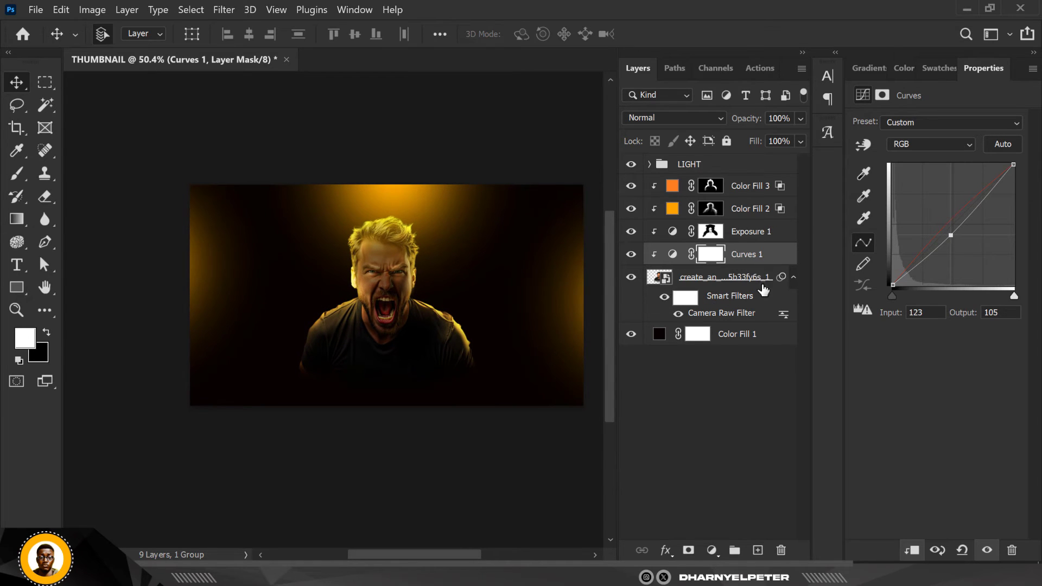
{"action": "left_click", "coordinate": [748, 190]}
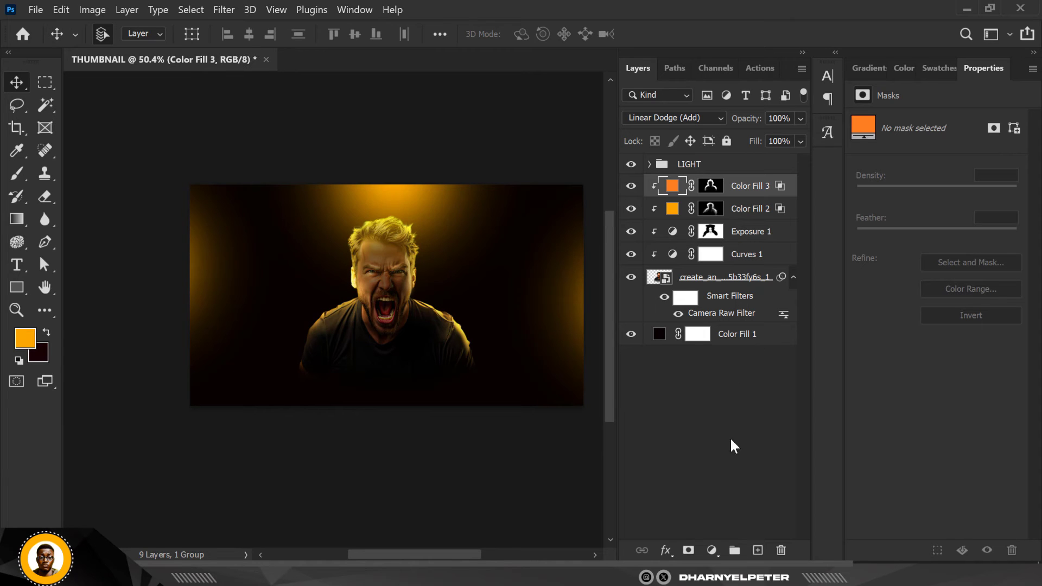
{"action": "left_click", "coordinate": [711, 550]}
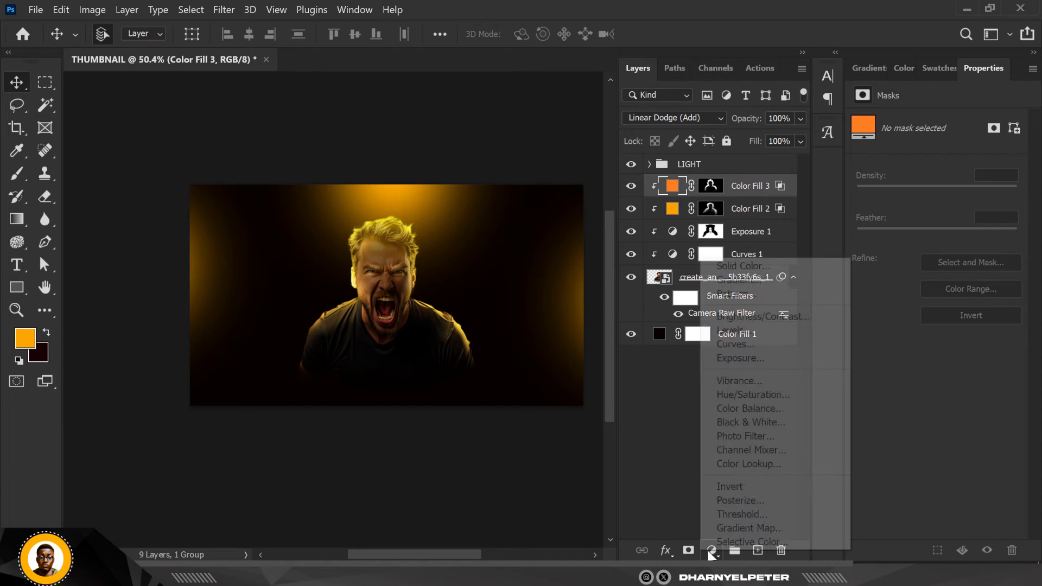
{"action": "left_click", "coordinate": [754, 394]}
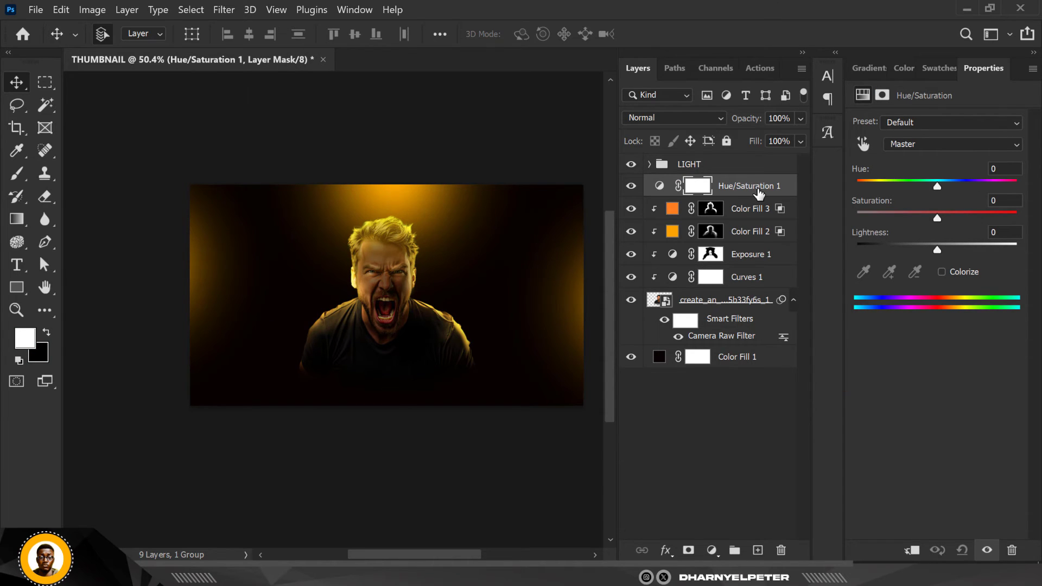
{"action": "right_click", "coordinate": [759, 194]}
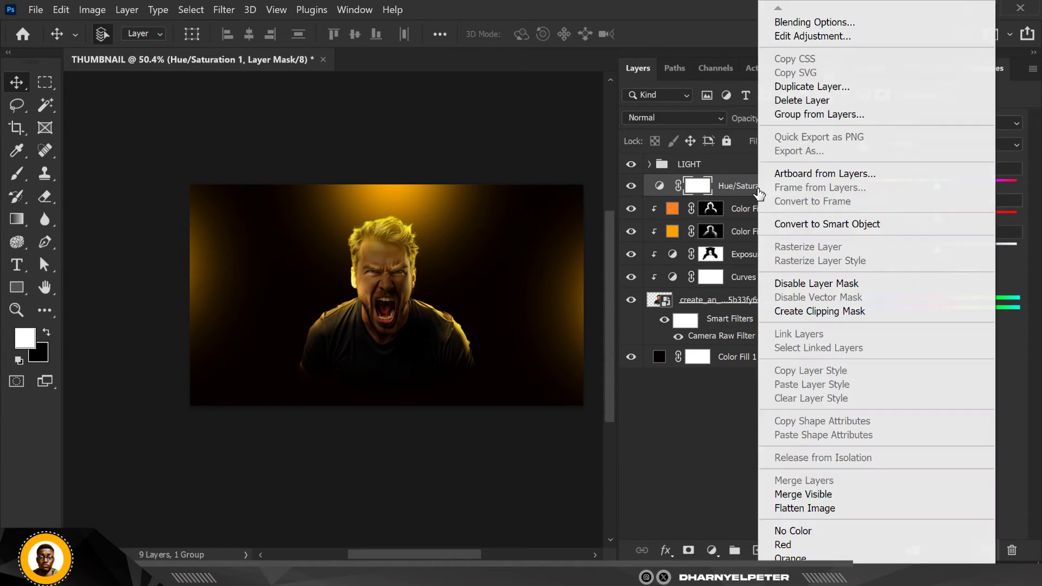
{"action": "left_click", "coordinate": [726, 188]}
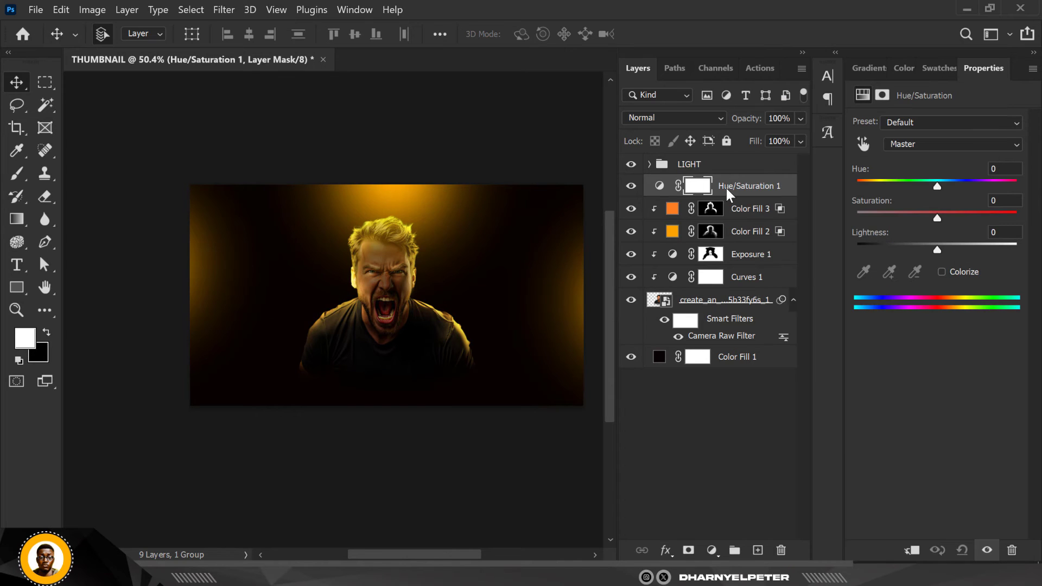
{"action": "left_click", "coordinate": [780, 551]}
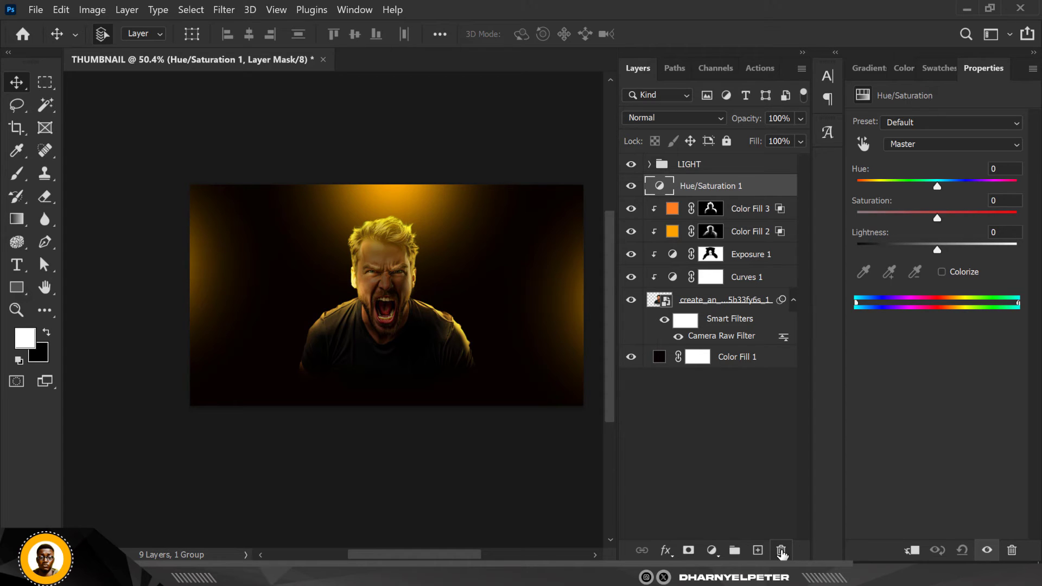
{"action": "left_click", "coordinate": [780, 551]}
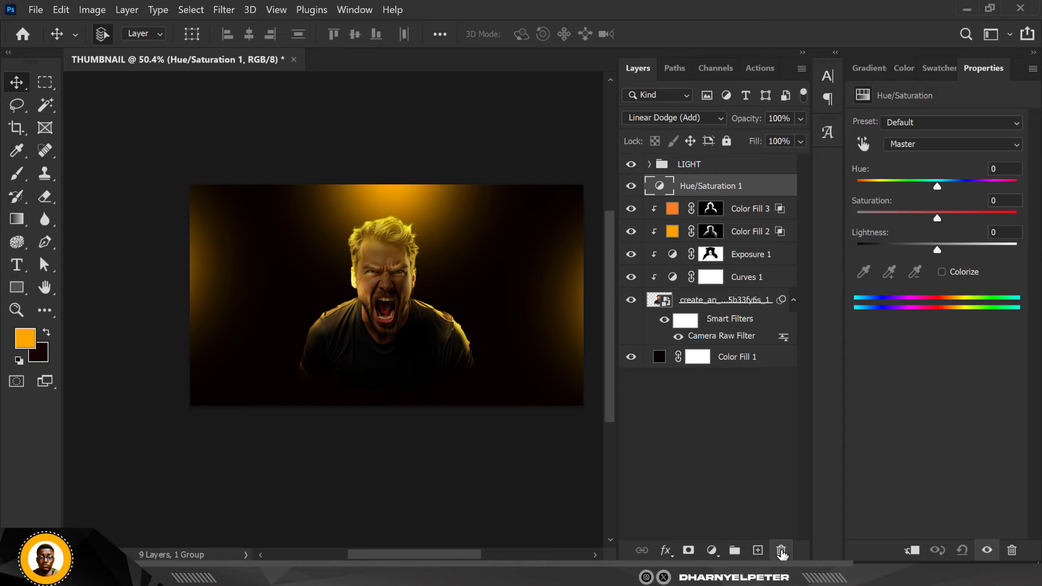
Add a Color Balance adjustment clipped above Color Fill 3, with midtones Cyan–Red at +11 and Yellow–Blue at -26
{"action": "left_click", "coordinate": [711, 551]}
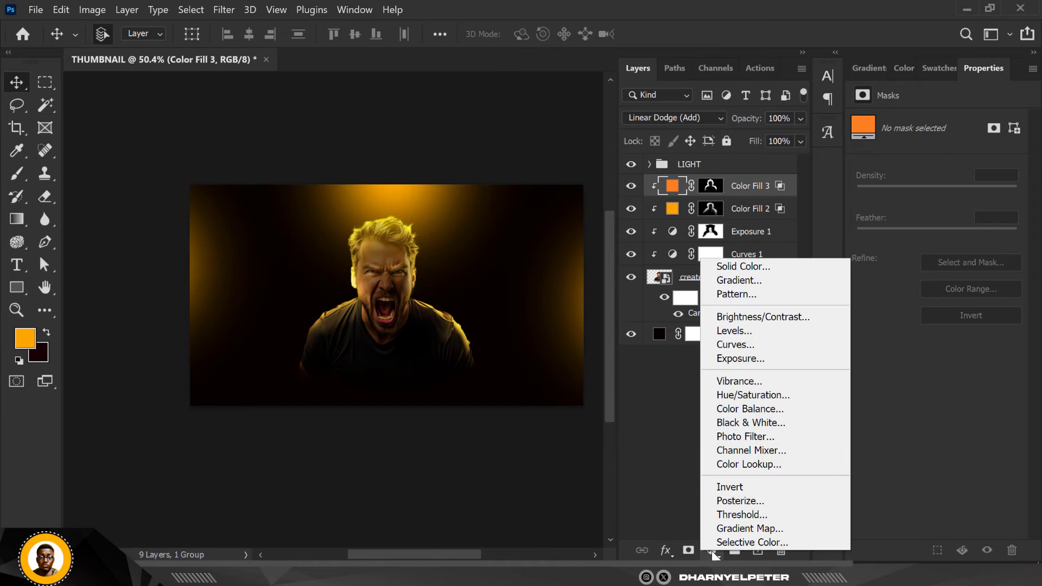
{"action": "left_click", "coordinate": [768, 409]}
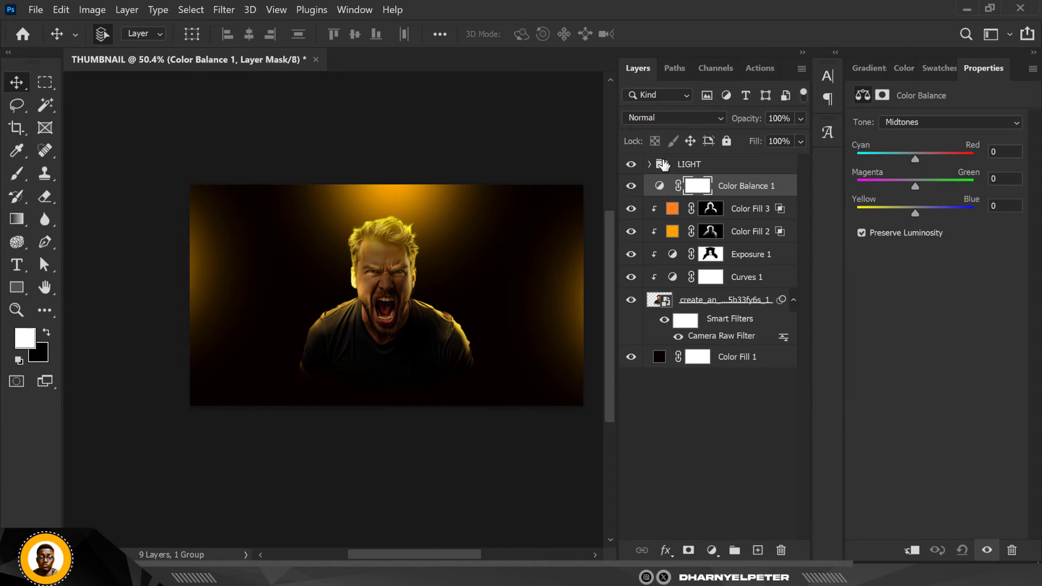
{"action": "right_click", "coordinate": [764, 182]}
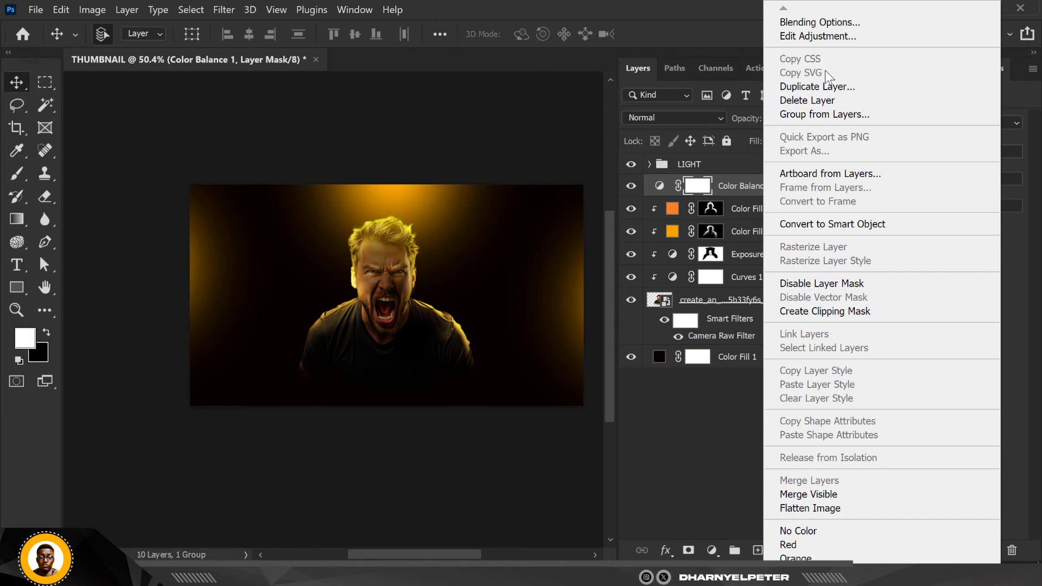
{"action": "left_click", "coordinate": [825, 312]}
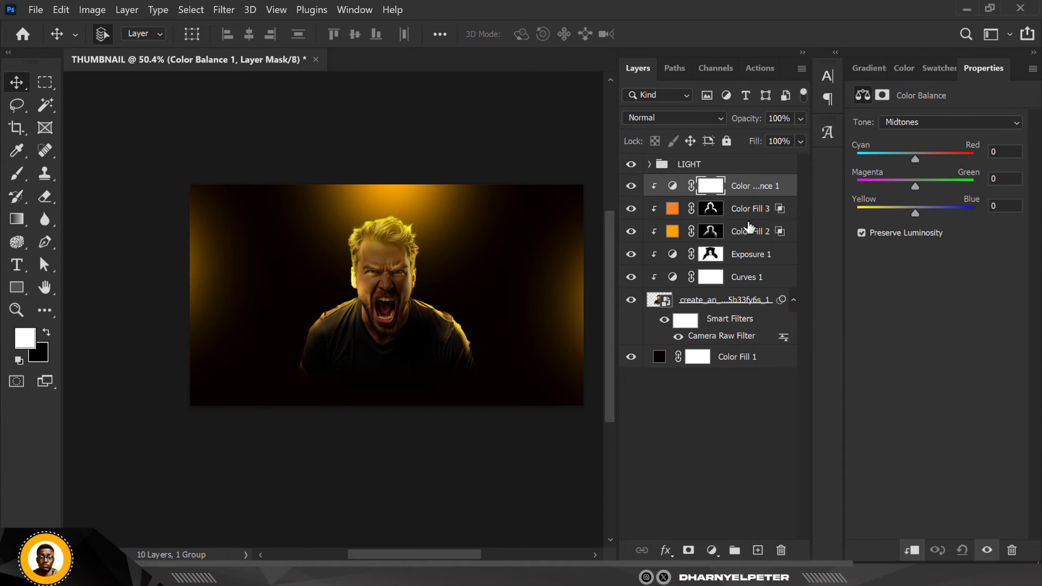
{"action": "left_click_drag", "start_coordinate": [916, 157], "coordinate": [924, 157]}
{"action": "left_click_drag", "start_coordinate": [914, 213], "coordinate": [899, 217]}
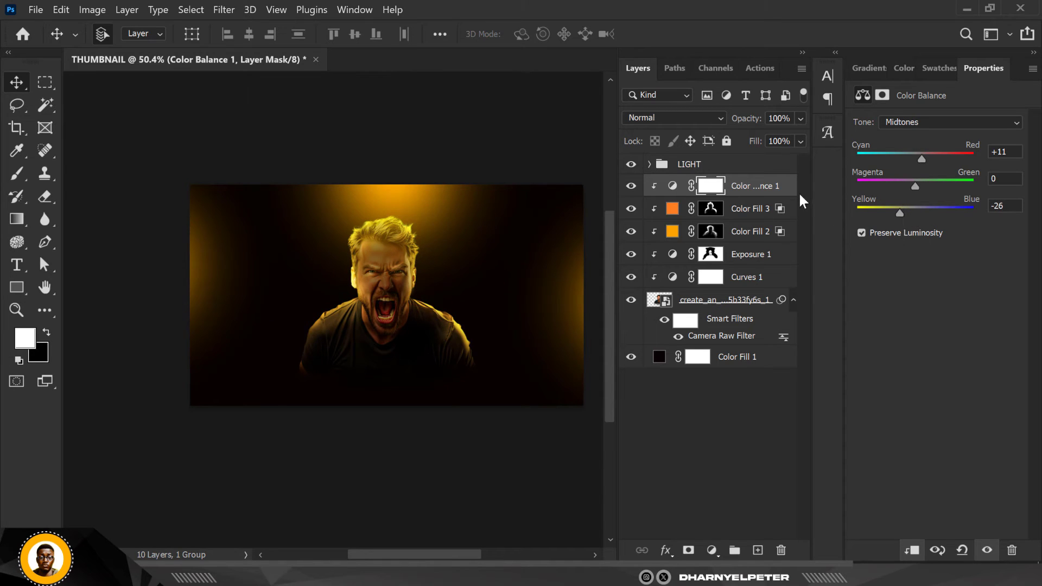
In the Color Balance adjustment, set the shadows' Yellow–Blue to -1 and shift the highlights slightly toward yellow
{"action": "left_click", "coordinate": [923, 123]}
{"action": "left_click", "coordinate": [919, 131]}
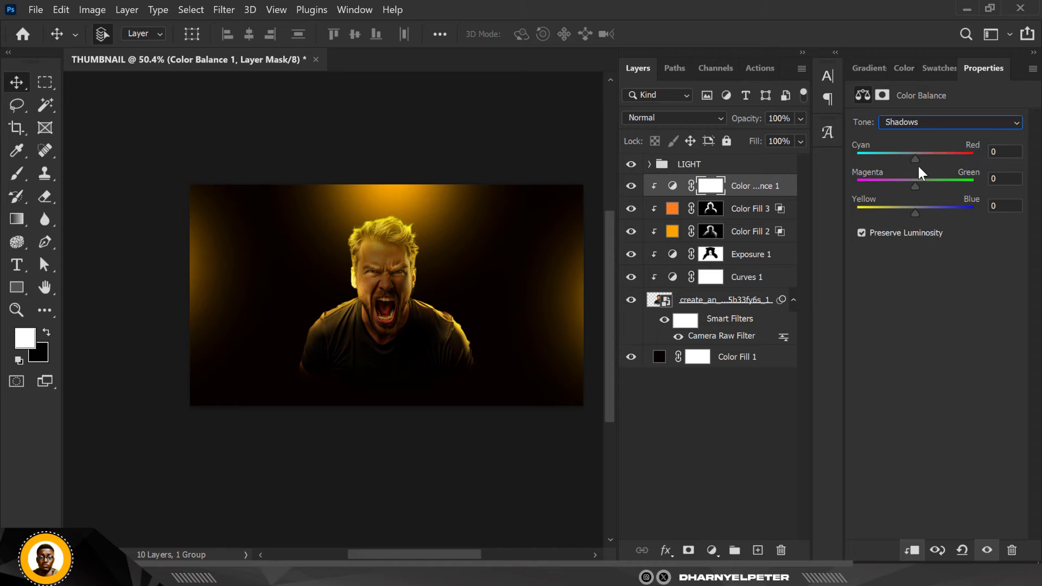
{"action": "left_click_drag", "start_coordinate": [914, 159], "coordinate": [916, 159]}
{"action": "left_click_drag", "start_coordinate": [916, 213], "coordinate": [914, 214]}
{"action": "left_click", "coordinate": [934, 123]}
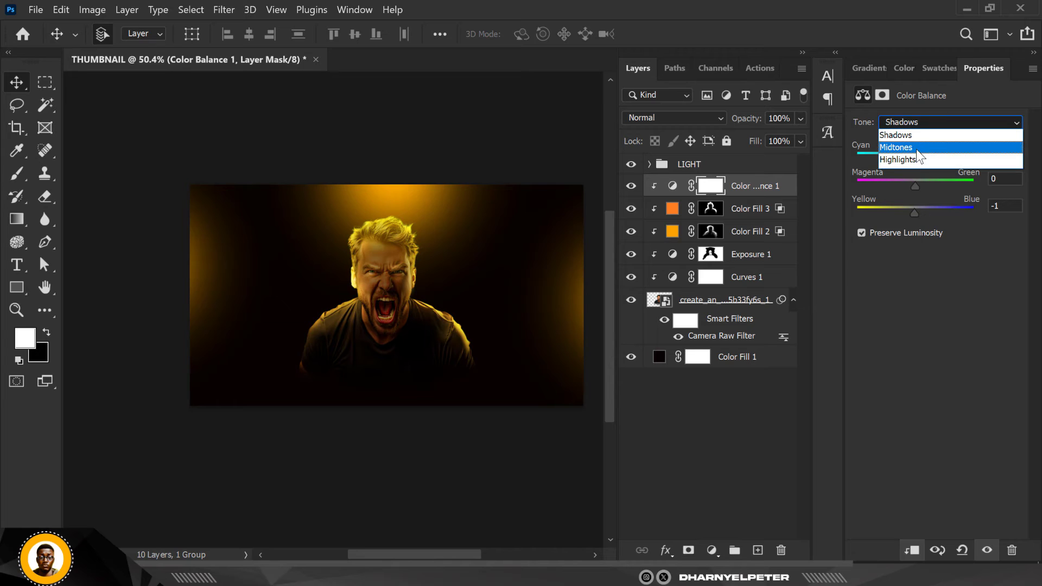
{"action": "left_click", "coordinate": [915, 156]}
{"action": "left_click_drag", "start_coordinate": [915, 213], "coordinate": [910, 210]}
{"action": "left_click", "coordinate": [467, 147]}
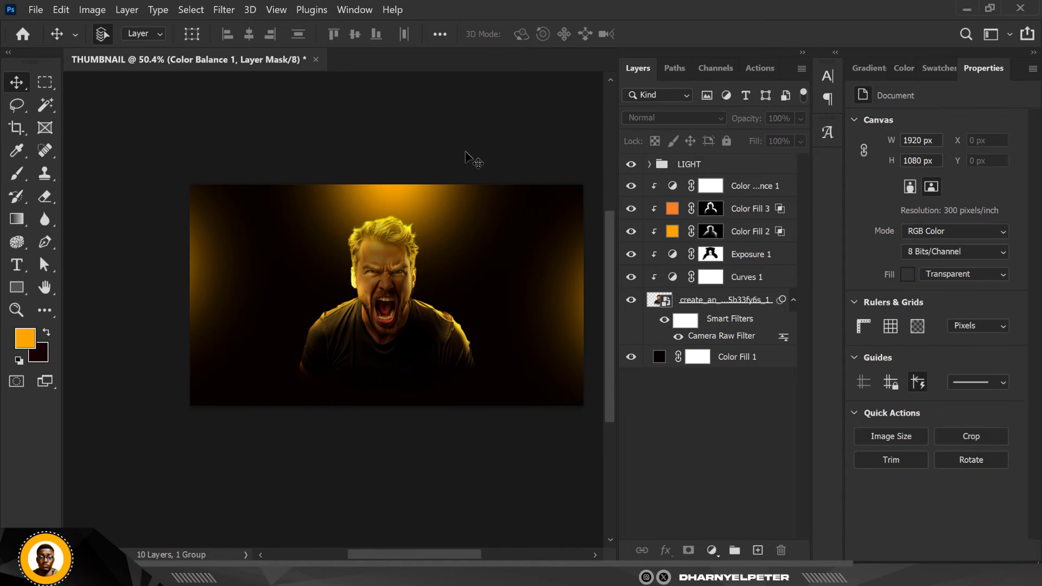
Duplicate the LIGHT group and convert the copy to a smart object
{"action": "scroll", "coordinate": [474, 161], "scroll_direction": "up", "scroll_amount": 2}
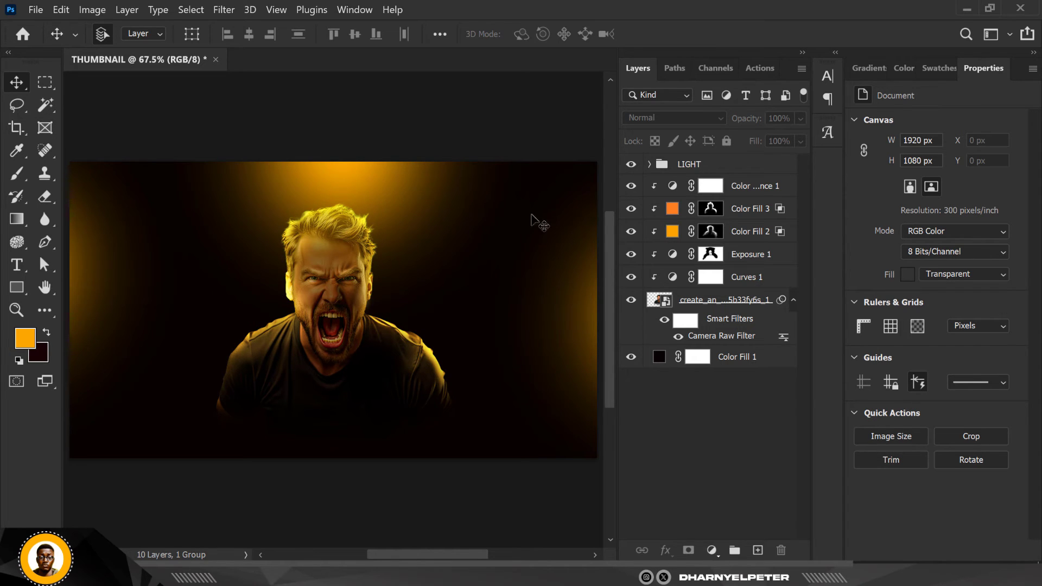
{"action": "left_click", "coordinate": [714, 171]}
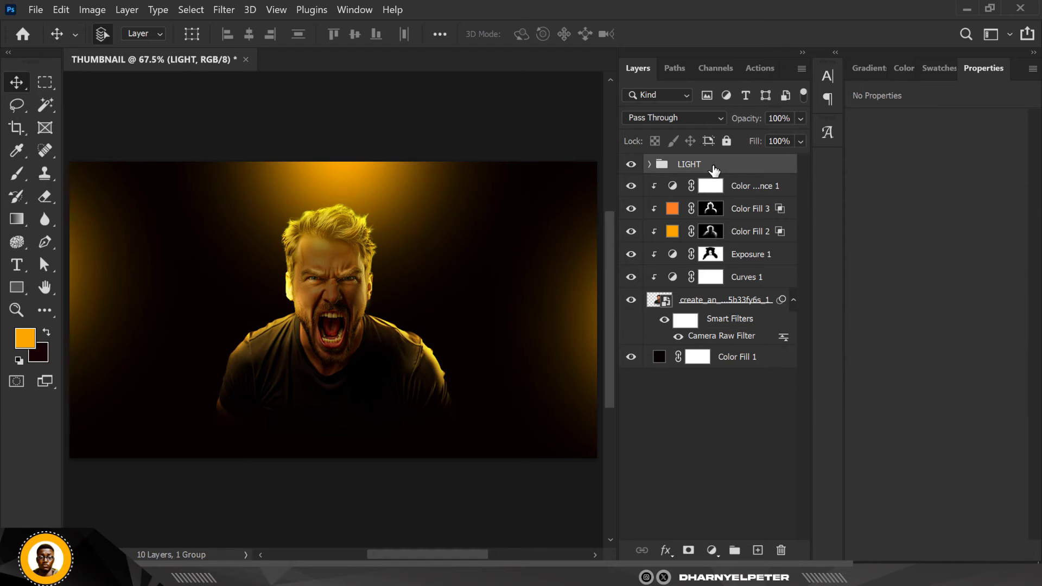
{"action": "key", "text": "ctrl+j"}
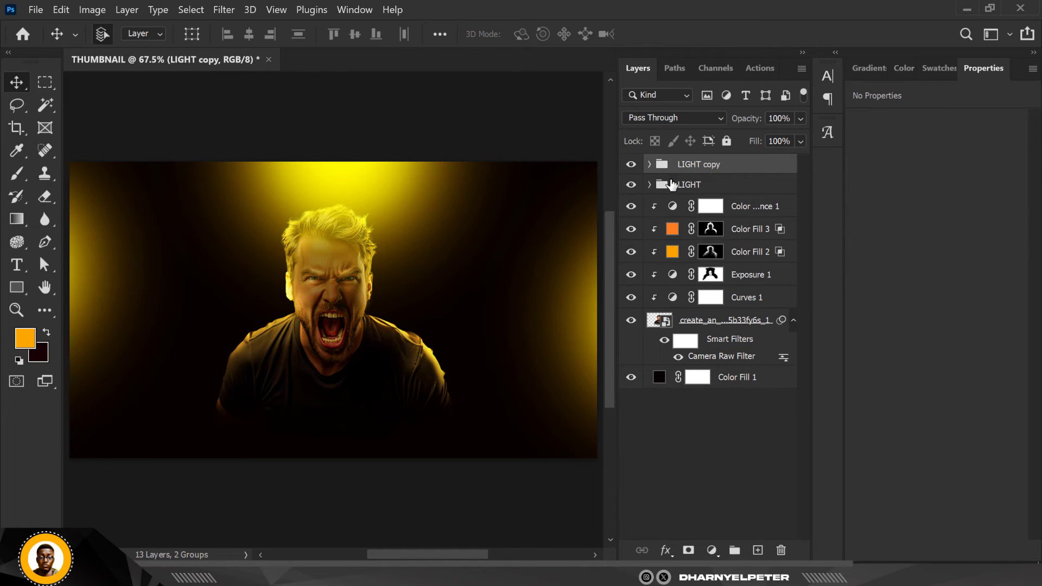
{"action": "right_click", "coordinate": [744, 170]}
{"action": "left_click", "coordinate": [806, 219]}
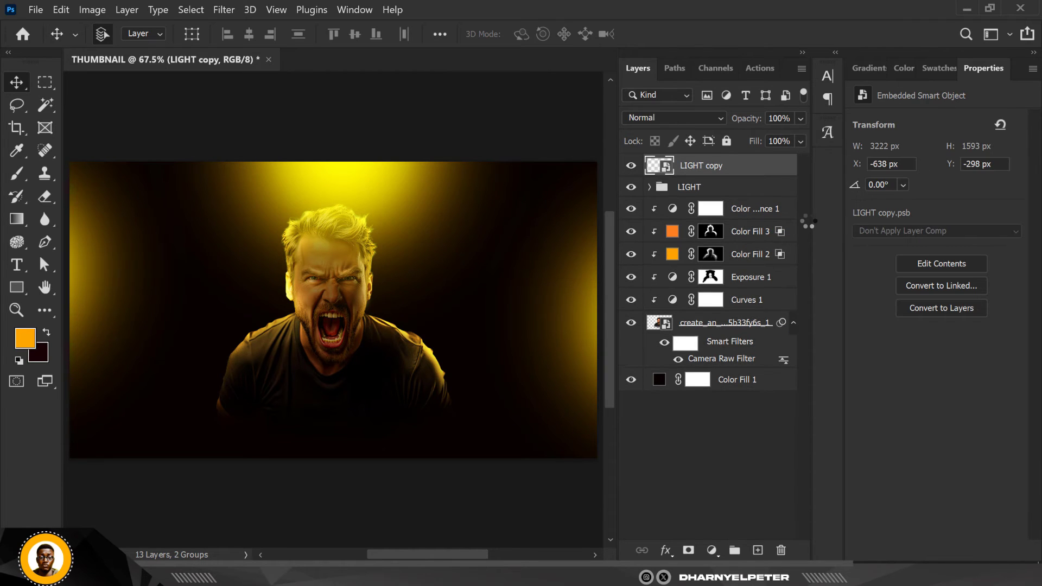
Apply a strong Gaussian Blur with a radius of over 160 pixels to the LIGHT copy smart object
{"action": "scroll", "coordinate": [508, 227], "scroll_direction": "down", "scroll_amount": 1}
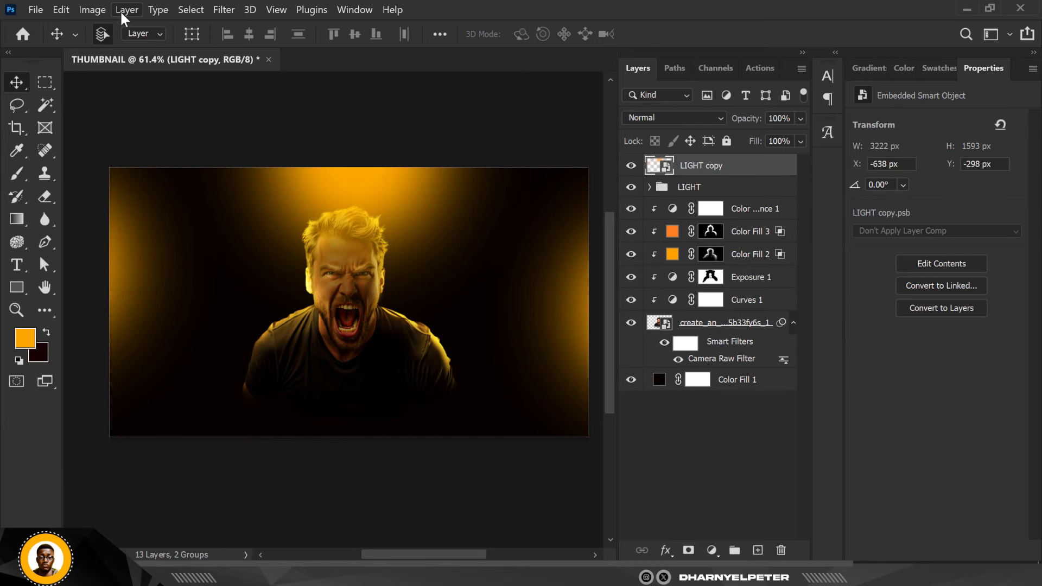
{"action": "left_click", "coordinate": [225, 9]}
{"action": "mouse_move", "coordinate": [325, 199]}
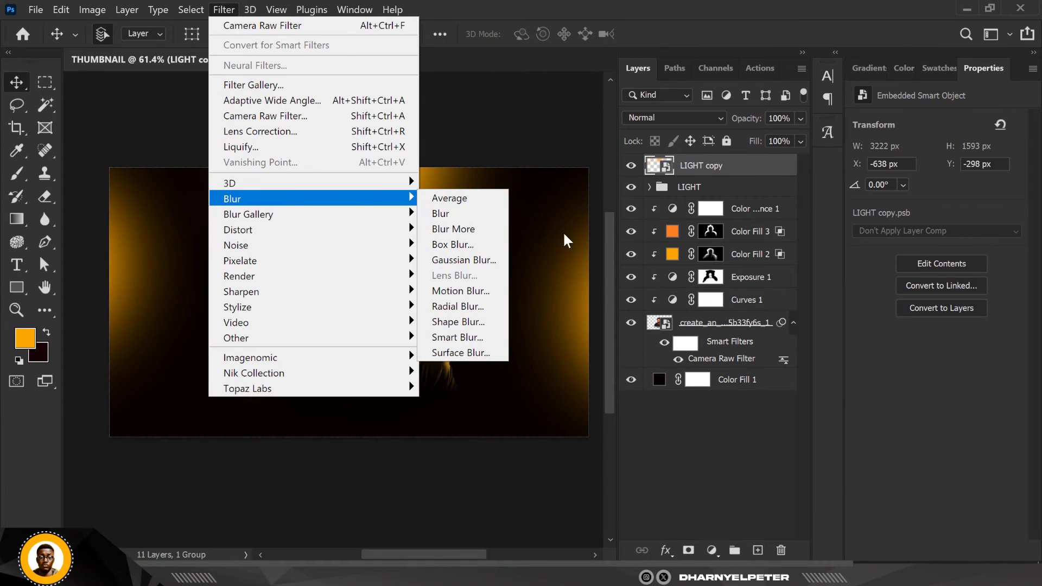
{"action": "left_click", "coordinate": [497, 262]}
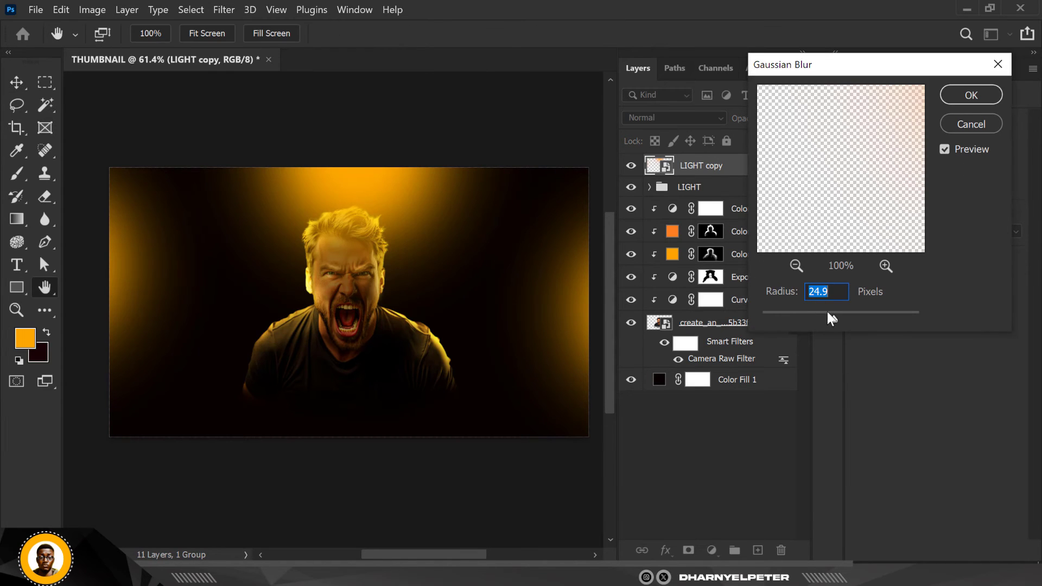
{"action": "left_click", "coordinate": [856, 318]}
{"action": "left_click", "coordinate": [866, 318]}
{"action": "mouse_move", "coordinate": [875, 317]}
{"action": "left_mouse_down"}
{"action": "mouse_move", "coordinate": [891, 317]}
{"action": "mouse_move", "coordinate": [847, 320]}
{"action": "mouse_move", "coordinate": [880, 319]}
{"action": "left_mouse_up"}
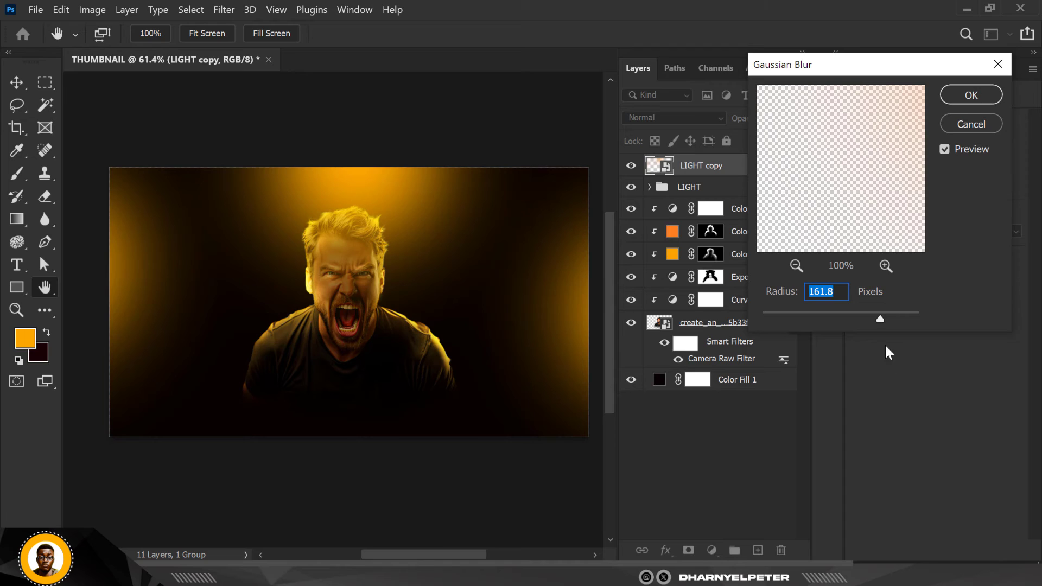
{"action": "left_click", "coordinate": [886, 315]}
{"action": "left_click", "coordinate": [962, 93]}
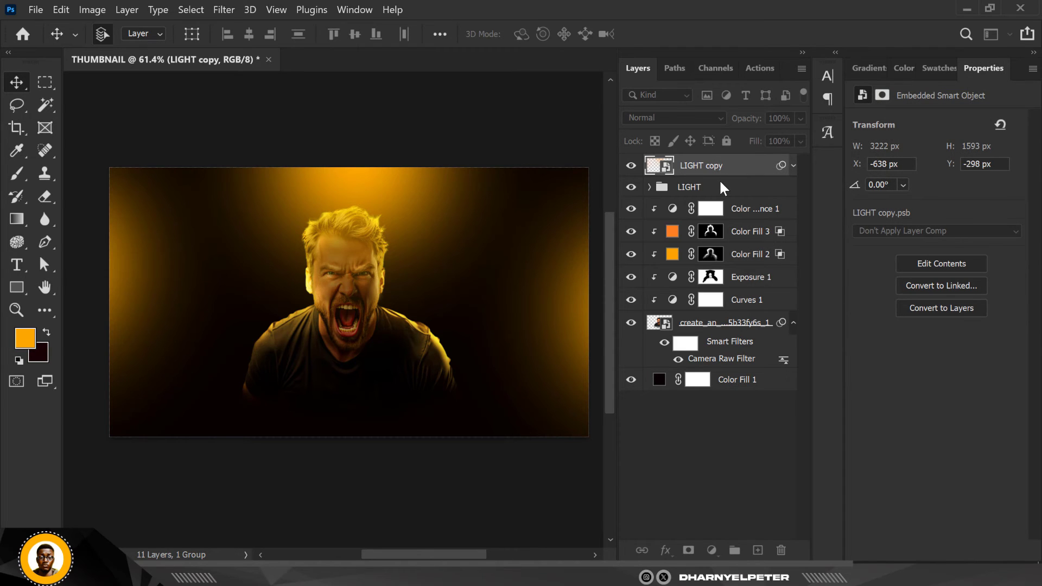
Set the LIGHT copy layer to Screen blending and place it below the man's layer, directly above Color Fill 1
{"action": "left_click", "coordinate": [665, 116]}
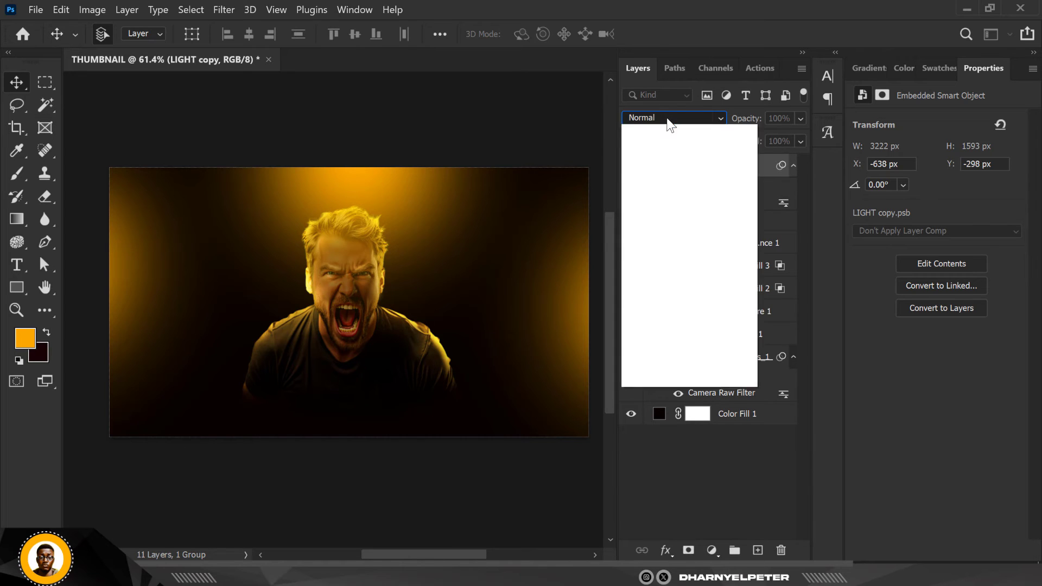
{"action": "left_click", "coordinate": [665, 116]}
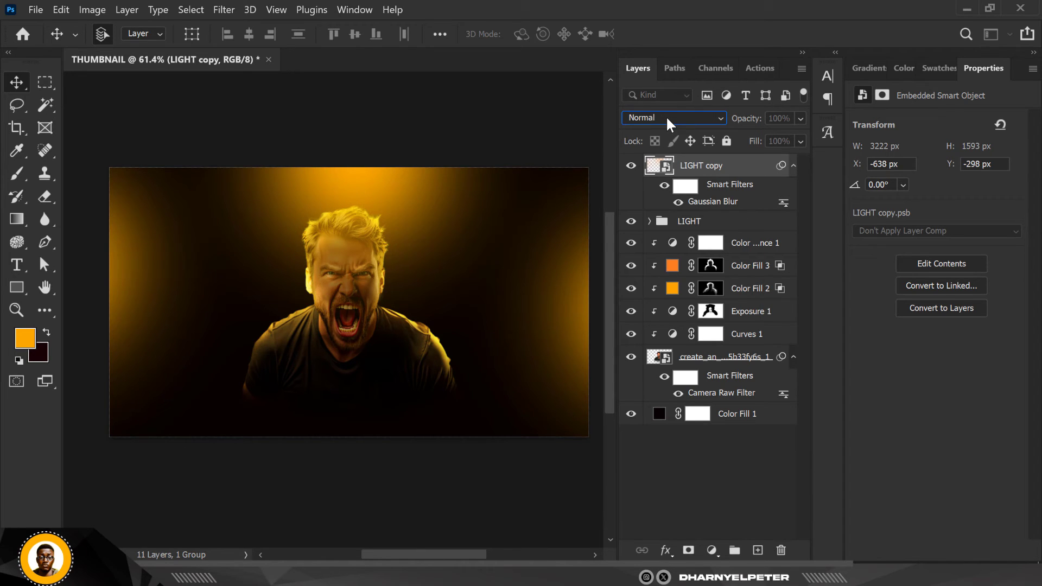
{"action": "left_click", "coordinate": [665, 115]}
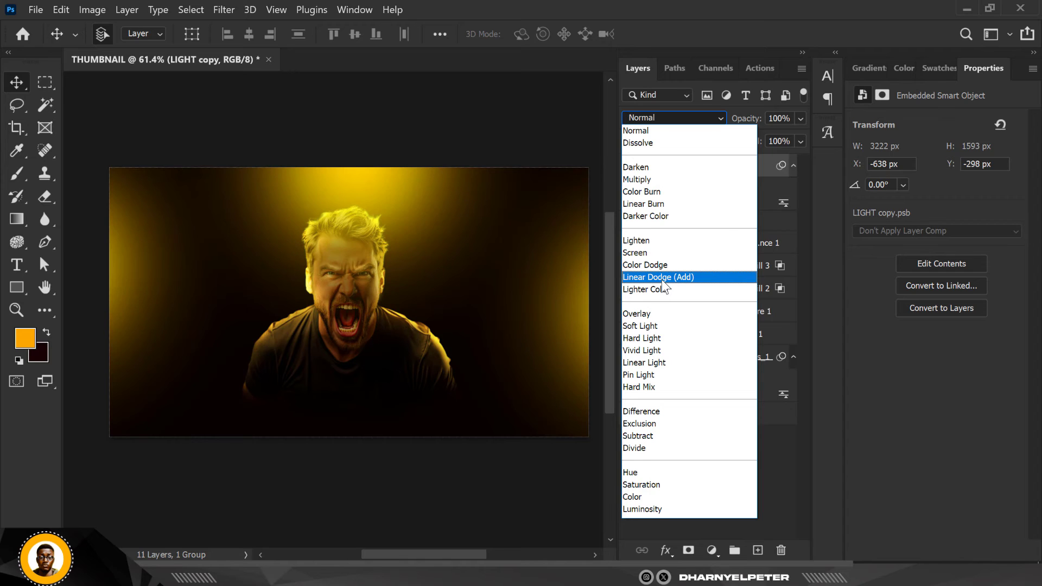
{"action": "left_click", "coordinate": [645, 253]}
{"action": "left_click_drag", "start_coordinate": [760, 172], "coordinate": [726, 401]}
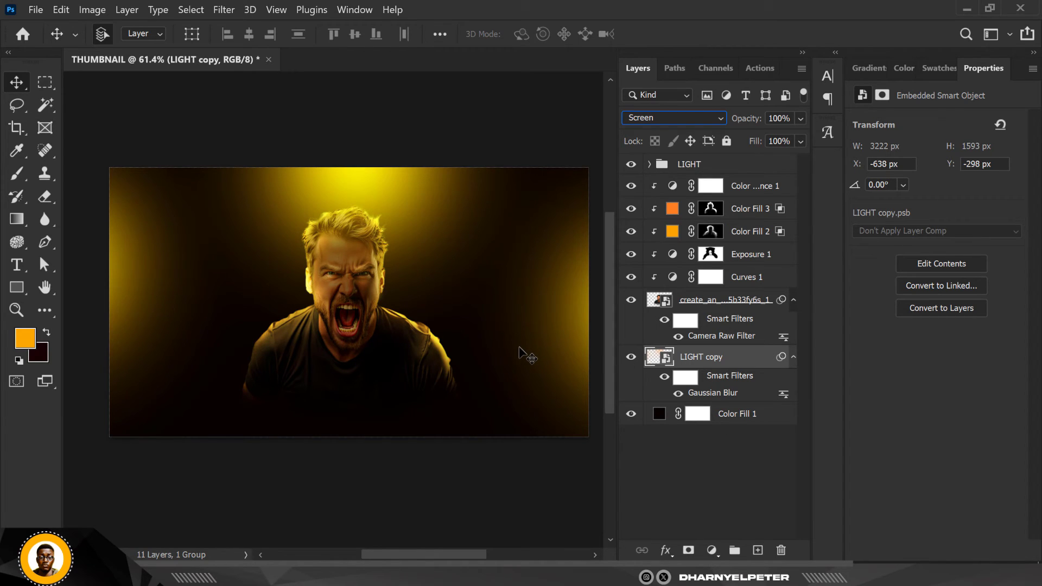
{"action": "left_click", "coordinate": [745, 165]}
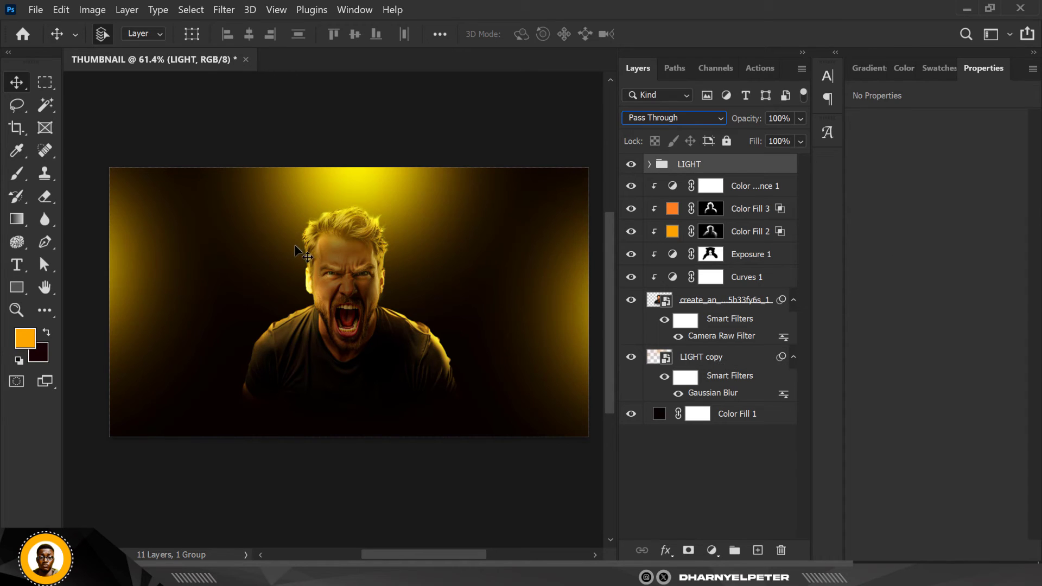
{"action": "left_click", "coordinate": [348, 129]}
{"action": "scroll", "coordinate": [347, 129], "scroll_direction": "up", "scroll_amount": 1}
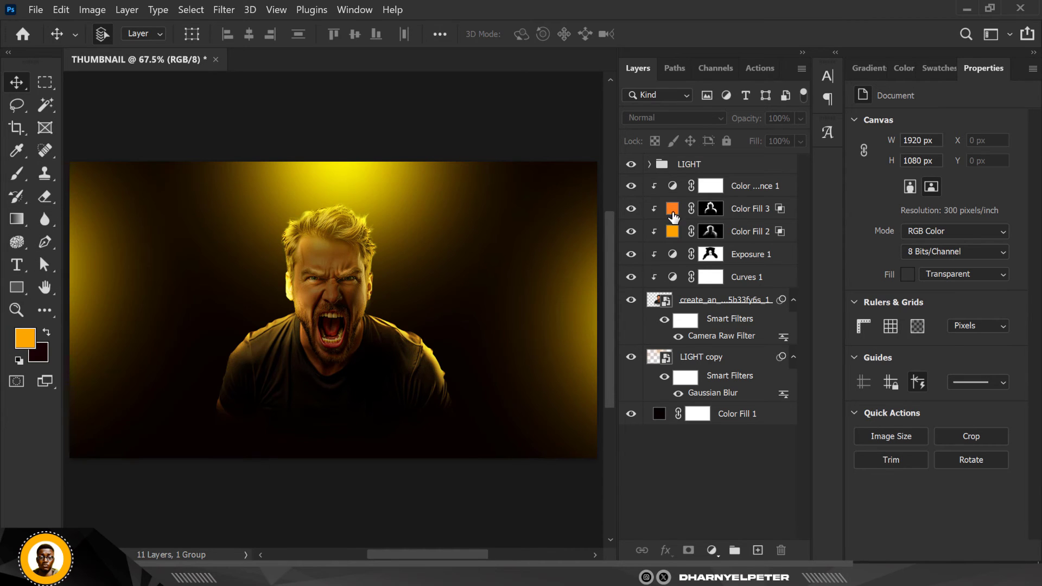
Place the bitcoin image with the orange line chart from the BITCOIN folder and move its layer directly below the man's layer
{"action": "key", "text": "alt+Tab"}
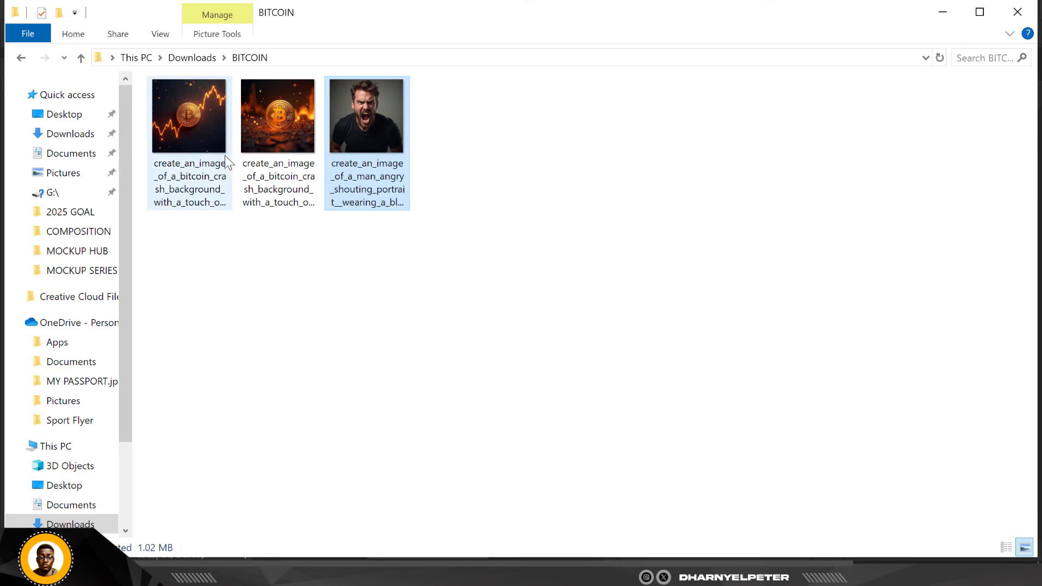
{"action": "left_click", "coordinate": [178, 128]}
{"action": "left_click_drag", "start_coordinate": [189, 119], "coordinate": [234, 293]}
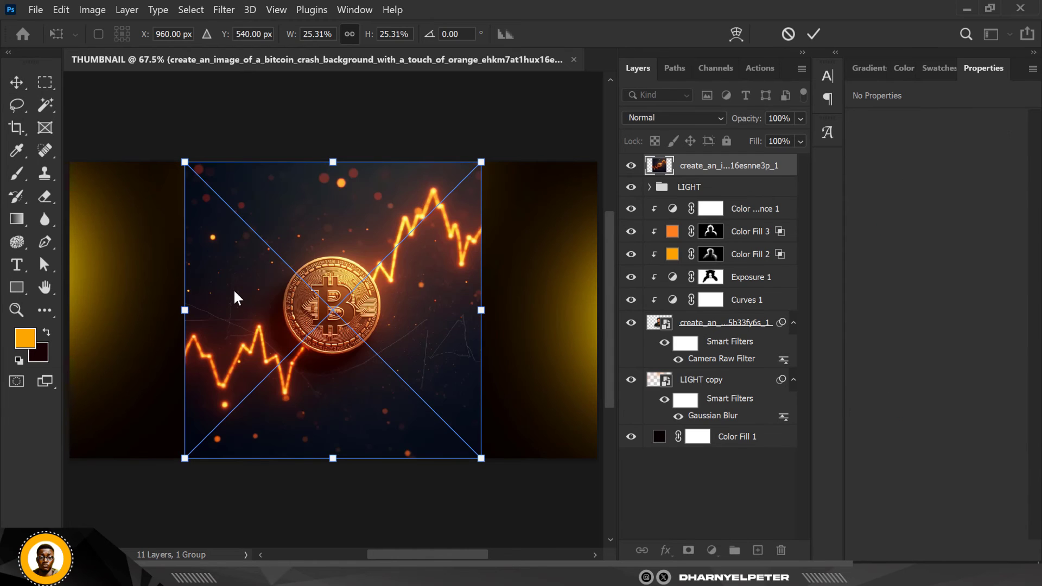
{"action": "key", "text": "Return"}
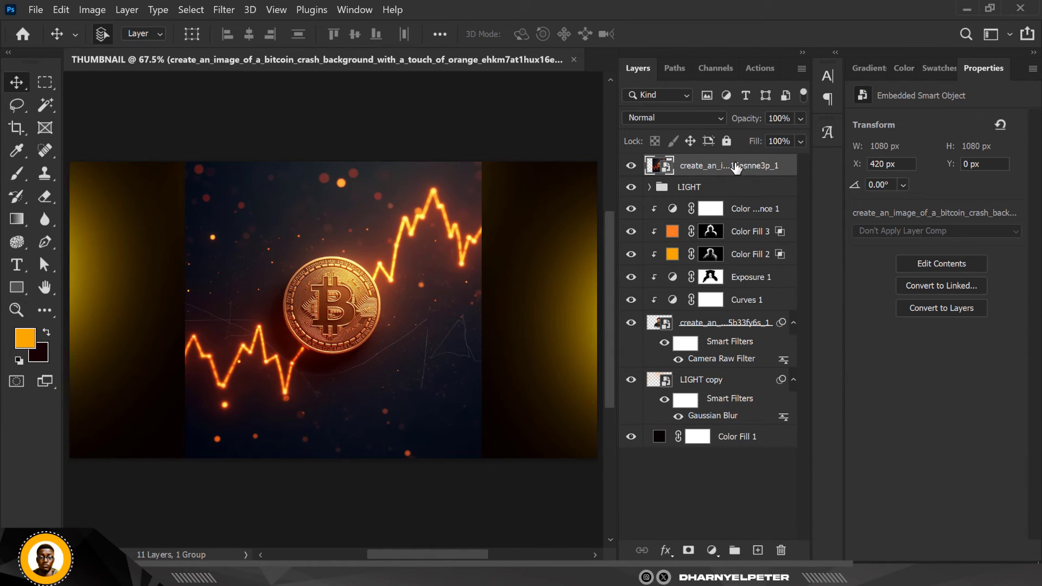
{"action": "left_click_drag", "start_coordinate": [736, 166], "coordinate": [728, 382]}
Move the bitcoin chart image to the left half of the canvas behind the man and scale it to 27.60%
{"action": "scroll", "coordinate": [468, 250], "scroll_direction": "down", "scroll_amount": 2}
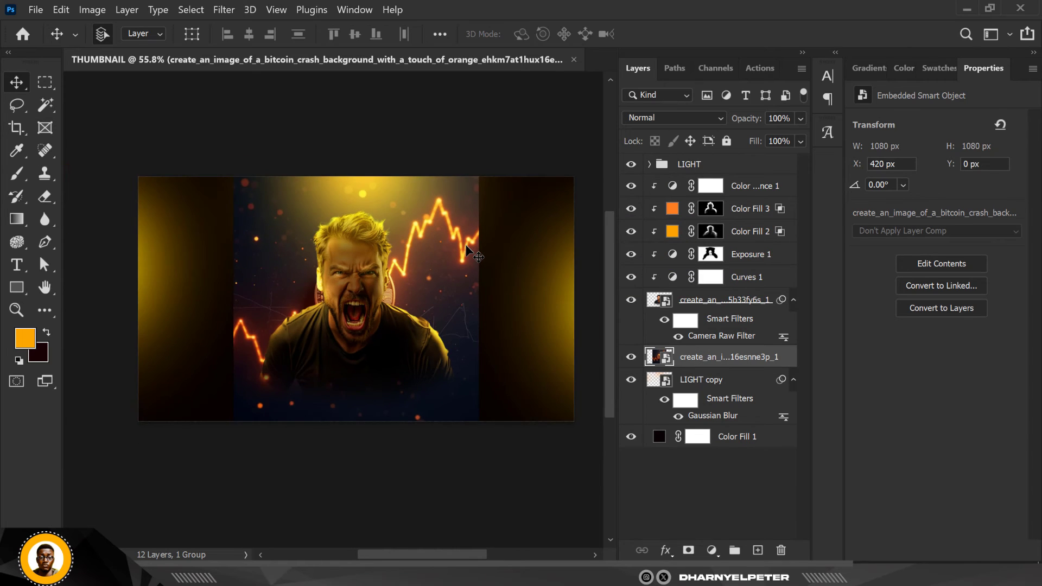
{"action": "key", "text": "ctrl+t"}
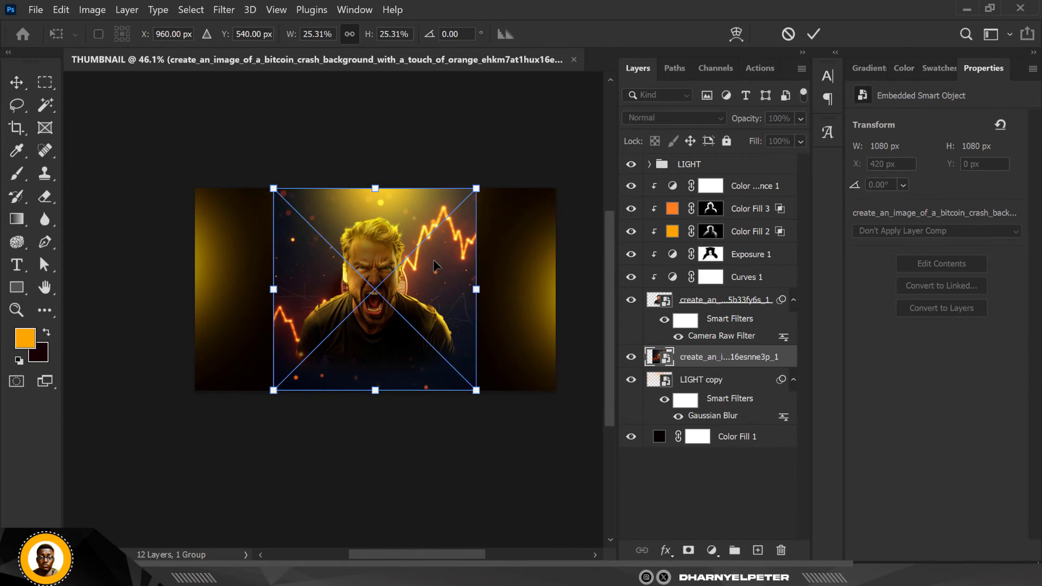
{"action": "left_click_drag", "start_coordinate": [440, 266], "coordinate": [351, 260]}
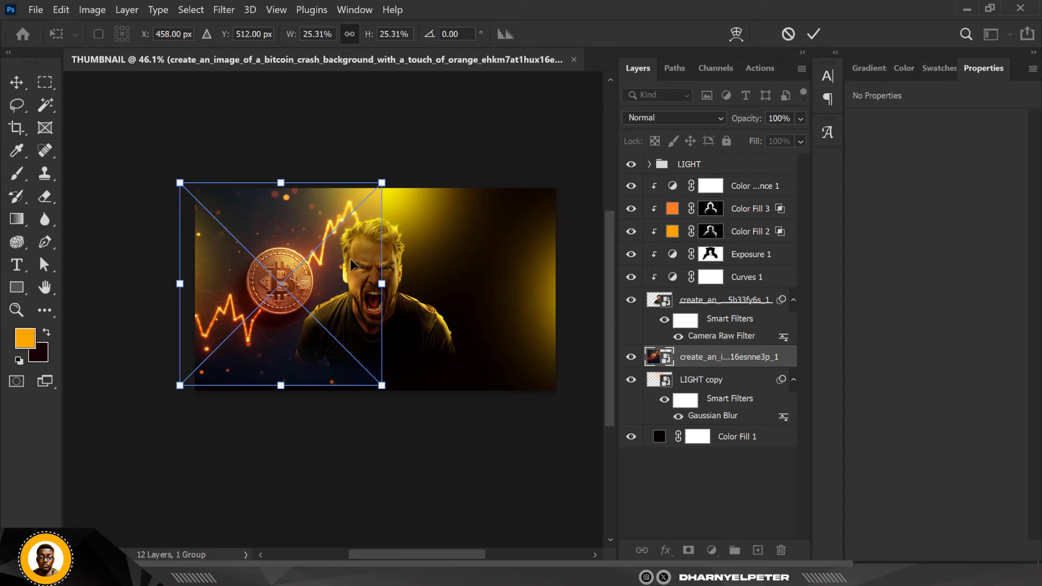
{"action": "key", "text": "Return"}
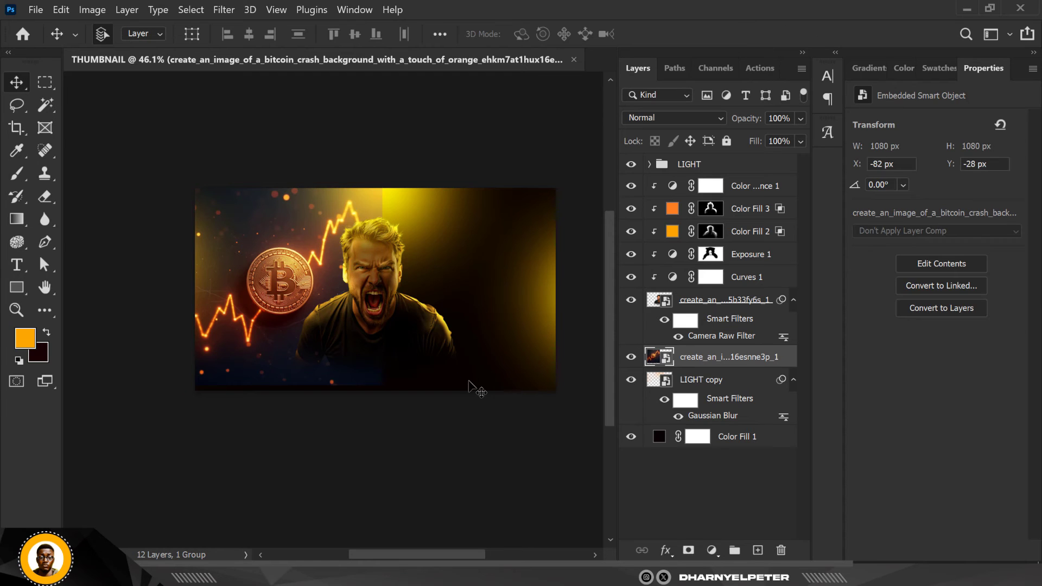
{"action": "key", "text": "ctrl+t"}
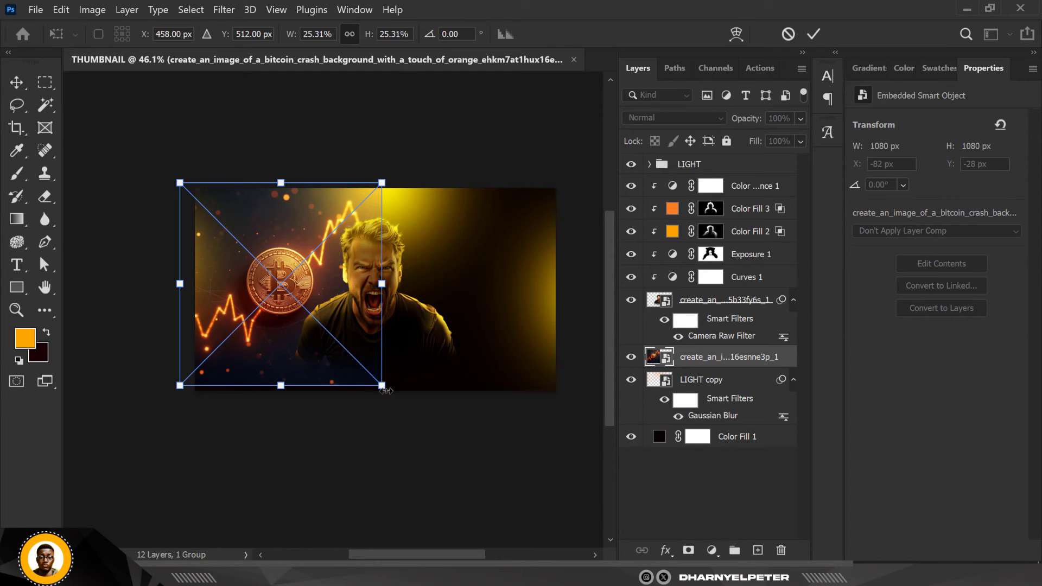
{"action": "left_click_drag", "start_coordinate": [389, 395], "coordinate": [397, 398]}
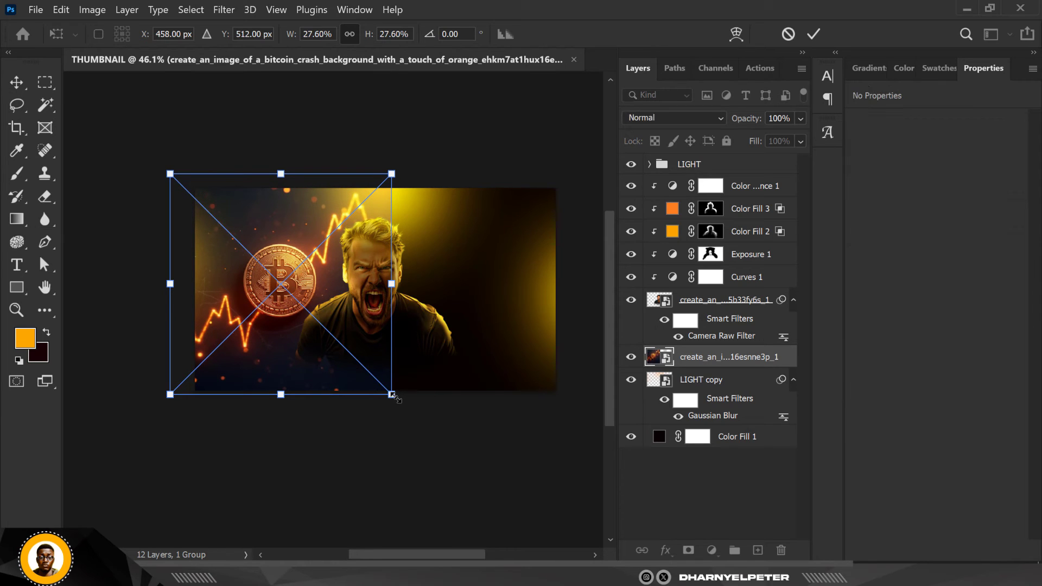
{"action": "key", "text": "Return"}
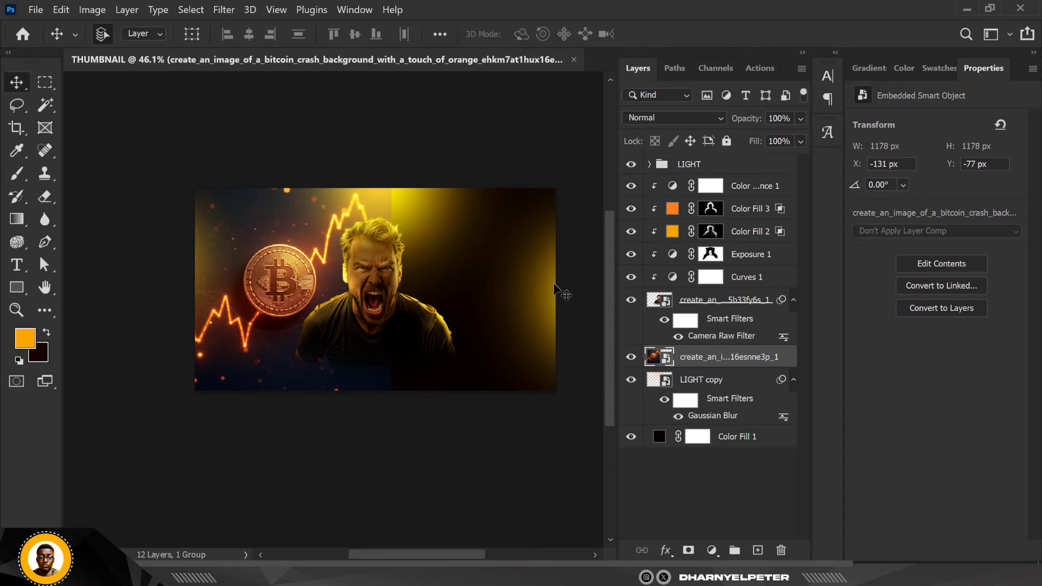
Add a layer mask to the bitcoin image and paint out its hard right edge with a 500-pixel black brush at 100% flow
{"action": "left_click", "coordinate": [688, 550]}
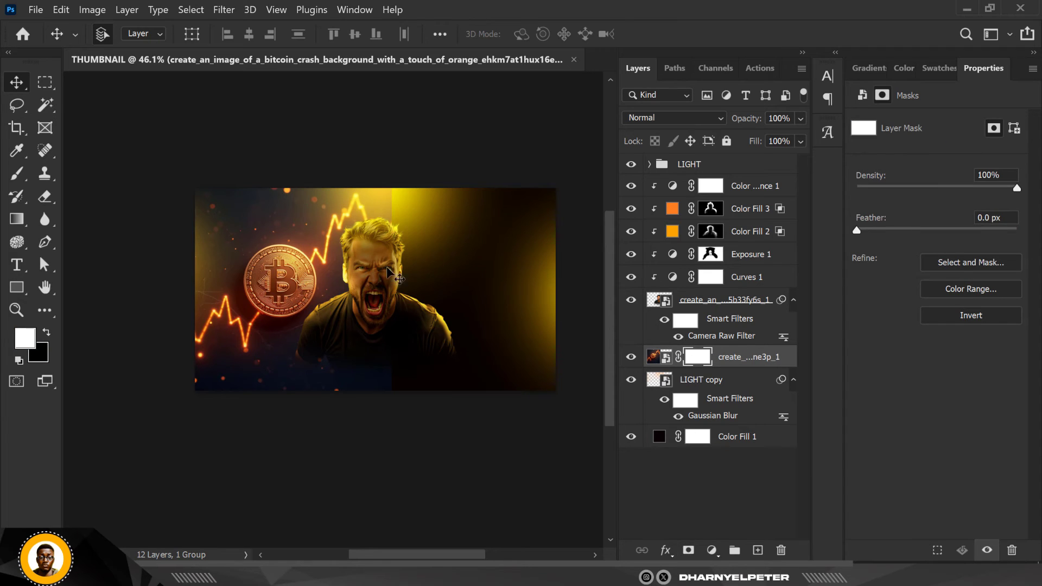
{"action": "left_click", "coordinate": [16, 174]}
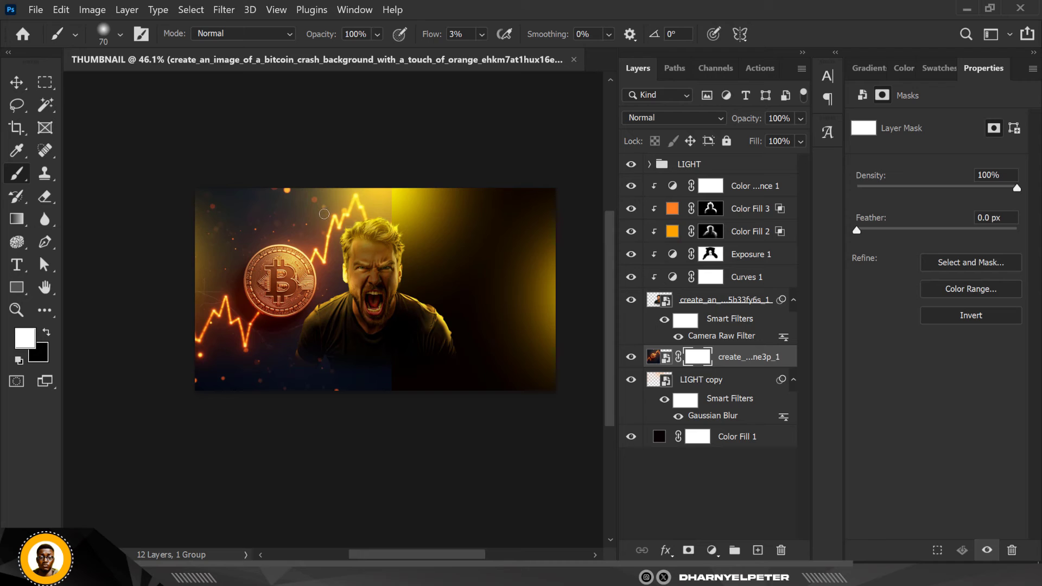
{"action": "key", "text": "bracketright"}
{"action": "key", "text": "bracketright"}
{"action": "key", "text": "bracketright"}
{"action": "key", "text": "bracketright"}
{"action": "key", "text": "bracketright"}
{"action": "key", "text": "bracketright"}
{"action": "key", "text": "bracketright"}
{"action": "key", "text": "bracketright"}
{"action": "left_click", "coordinate": [480, 34]}
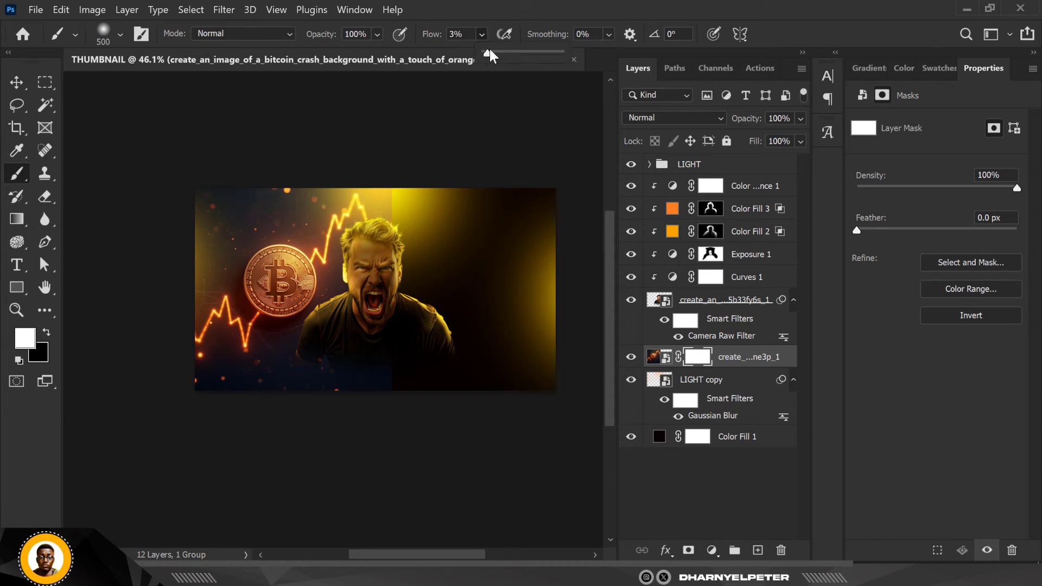
{"action": "left_click", "coordinate": [391, 184]}
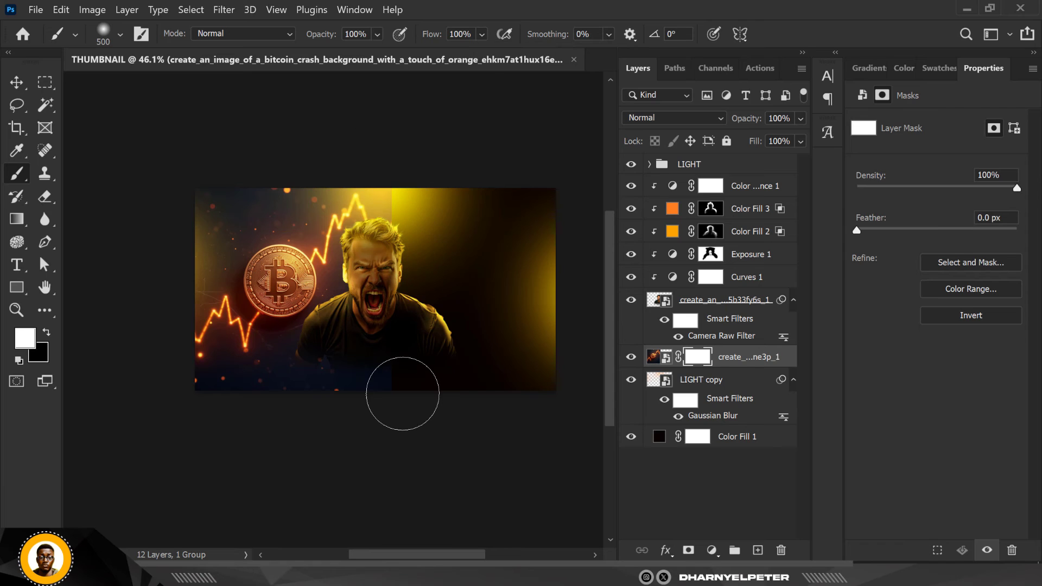
{"action": "left_click", "coordinate": [47, 331]}
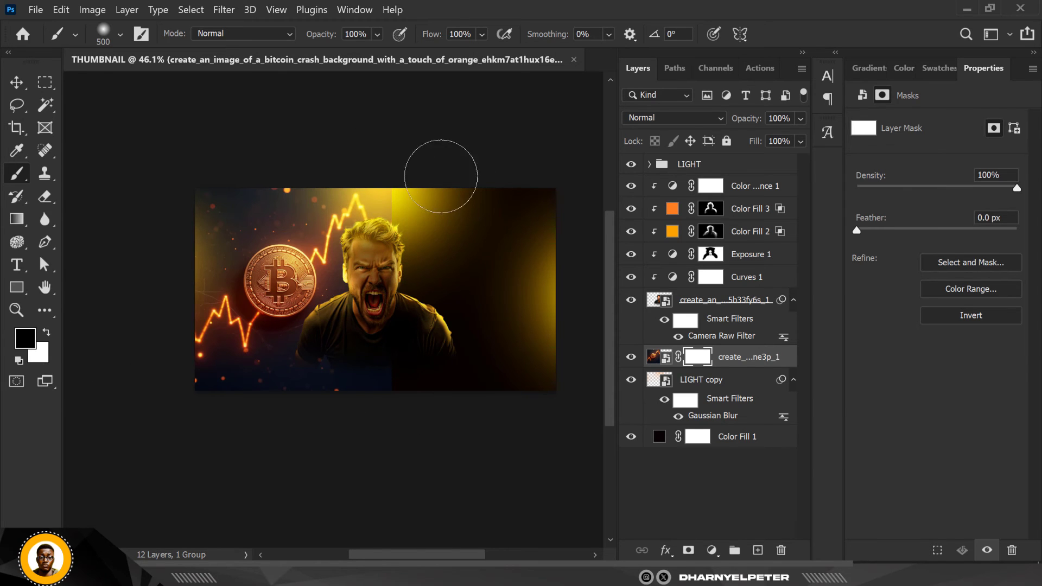
{"action": "left_click_drag", "start_coordinate": [402, 261], "coordinate": [396, 414]}
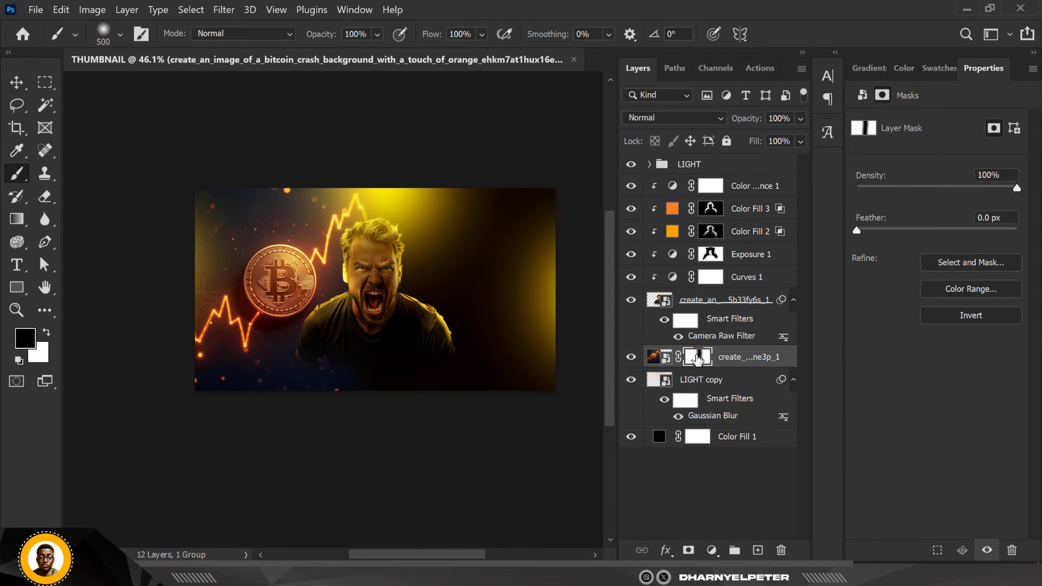
Set the masked bitcoin chart image layer to Screen blending
{"action": "left_click", "coordinate": [653, 358]}
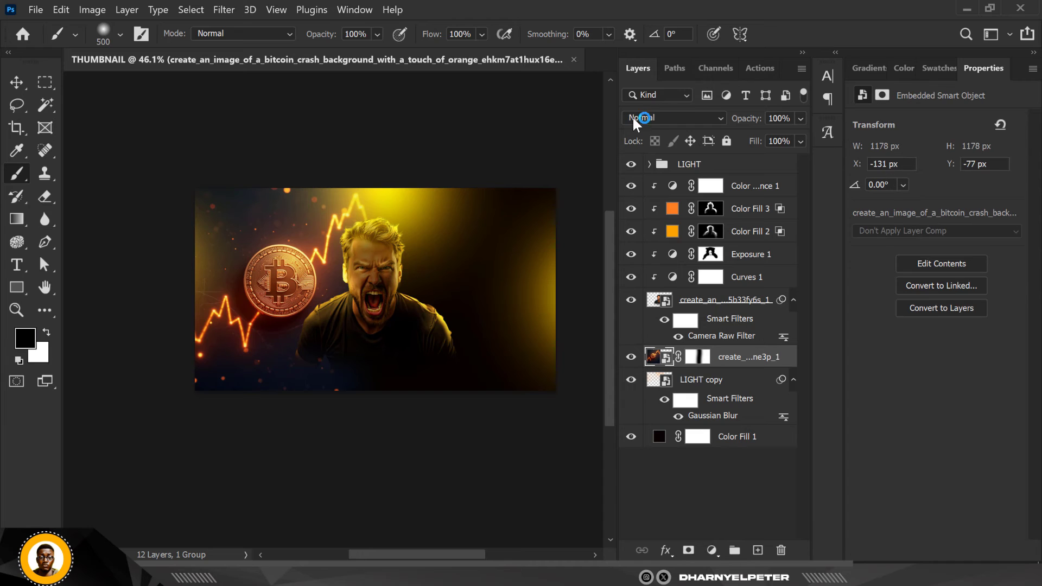
{"action": "left_click", "coordinate": [668, 116]}
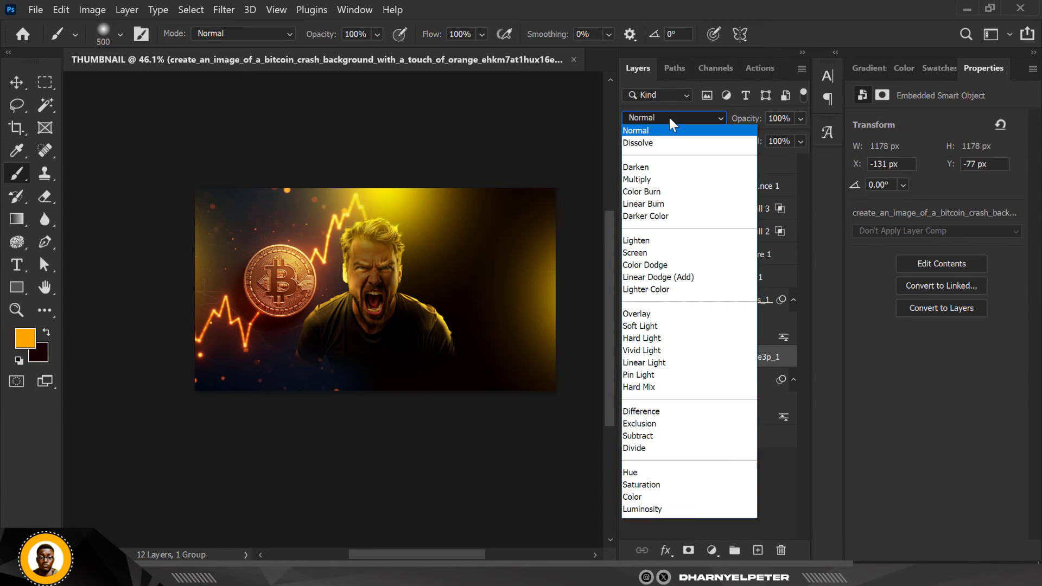
{"action": "left_click", "coordinate": [644, 254]}
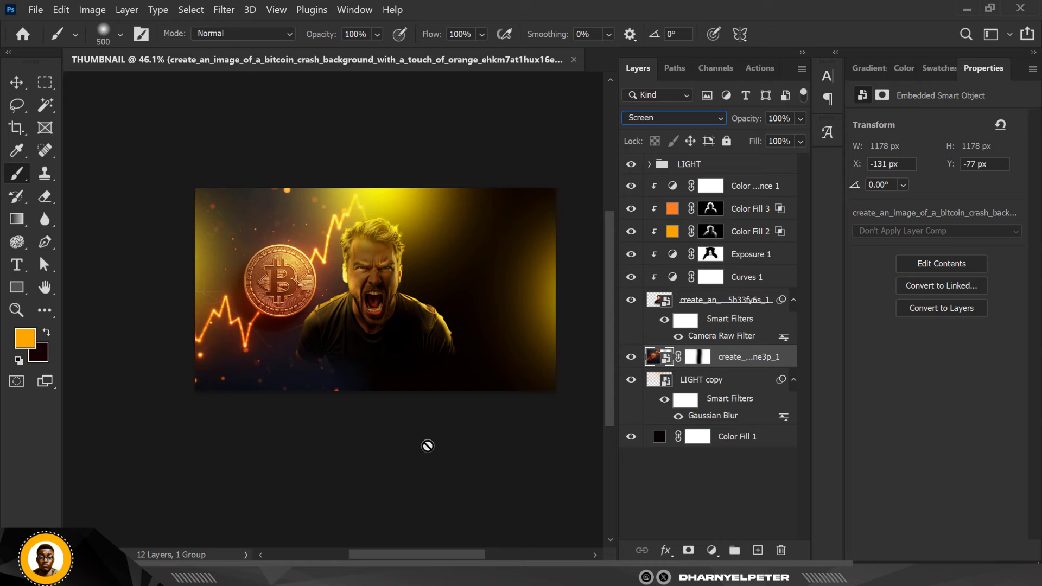
Apply a Gaussian Blur with a 3.9-pixel radius to the bitcoin chart image layer
{"action": "left_click", "coordinate": [21, 84]}
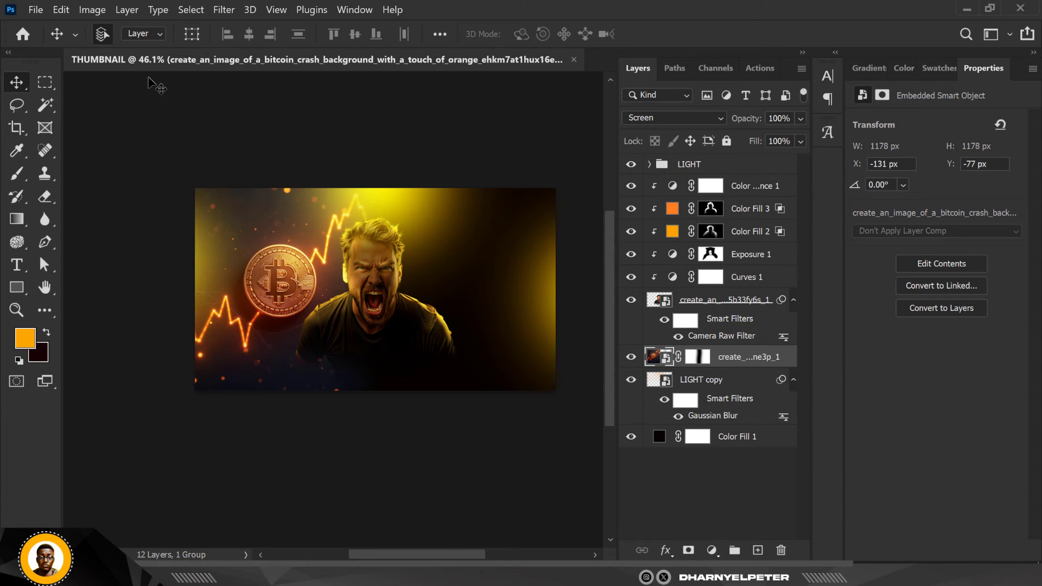
{"action": "left_click", "coordinate": [230, 13]}
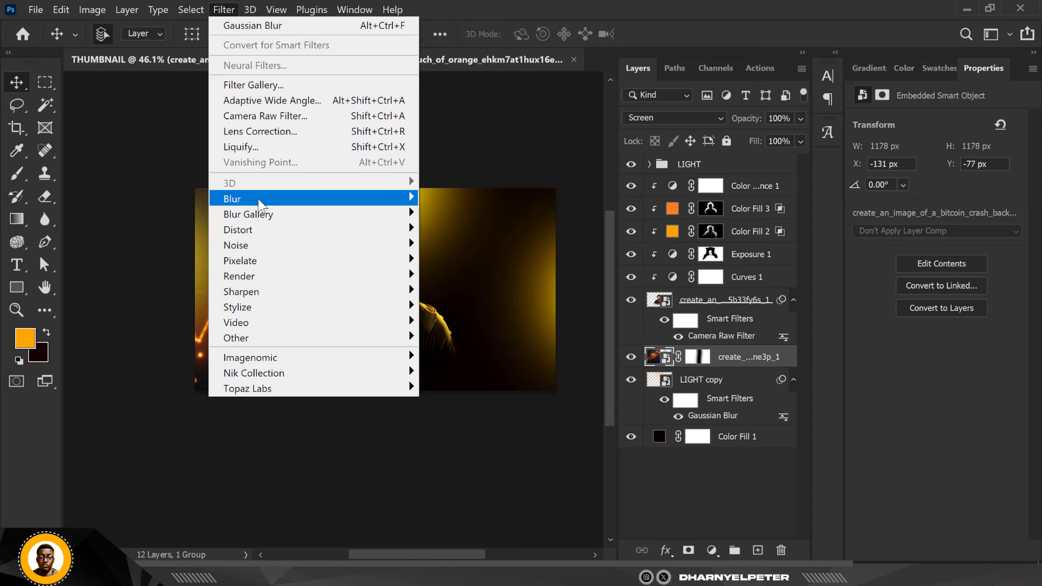
{"action": "mouse_move", "coordinate": [261, 199]}
{"action": "left_click", "coordinate": [477, 256]}
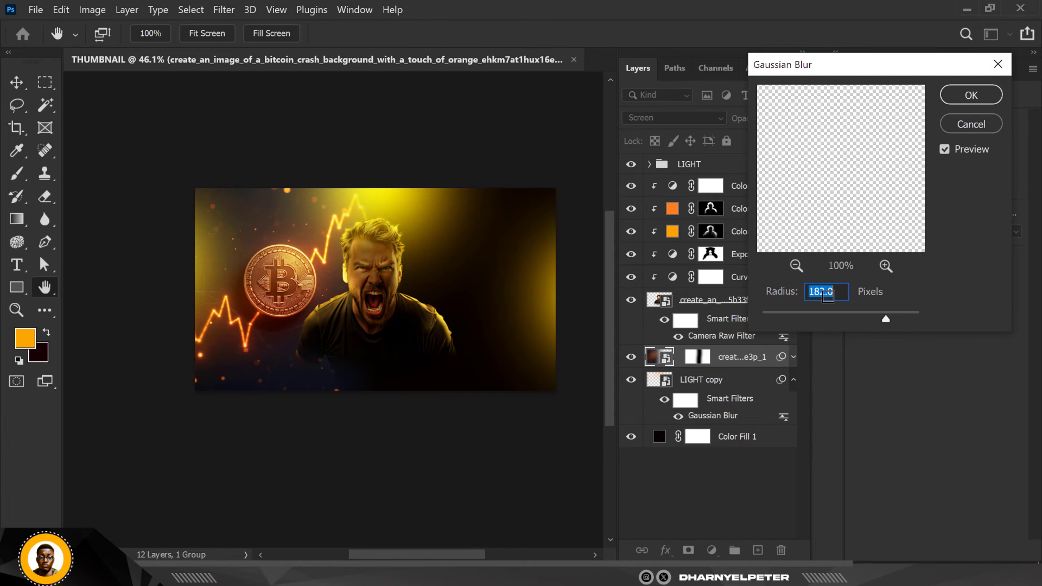
{"action": "mouse_move", "coordinate": [805, 317]}
{"action": "left_mouse_down"}
{"action": "mouse_move", "coordinate": [766, 315]}
{"action": "mouse_move", "coordinate": [789, 317]}
{"action": "left_mouse_up"}
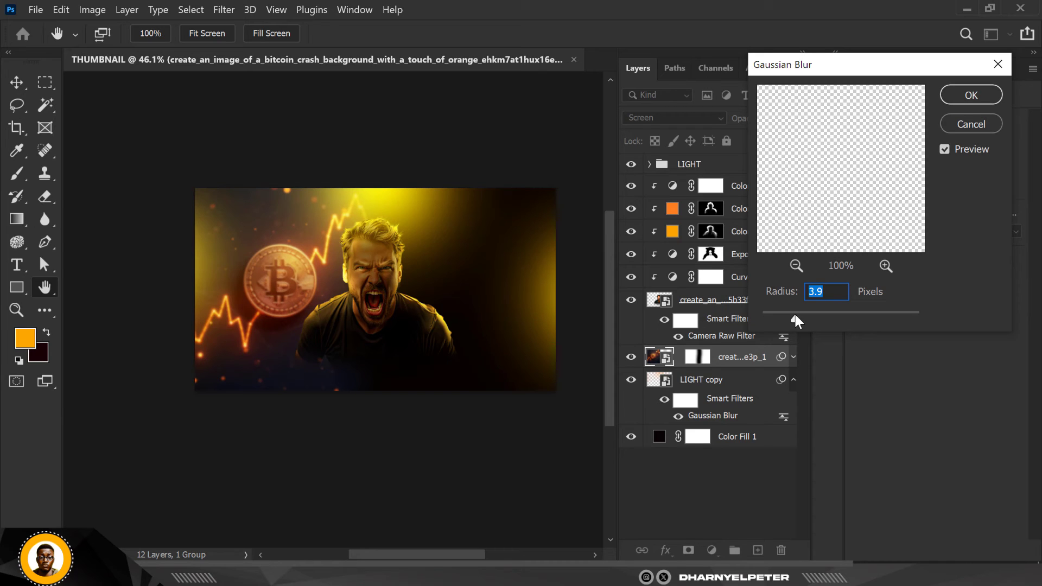
{"action": "left_click", "coordinate": [970, 95]}
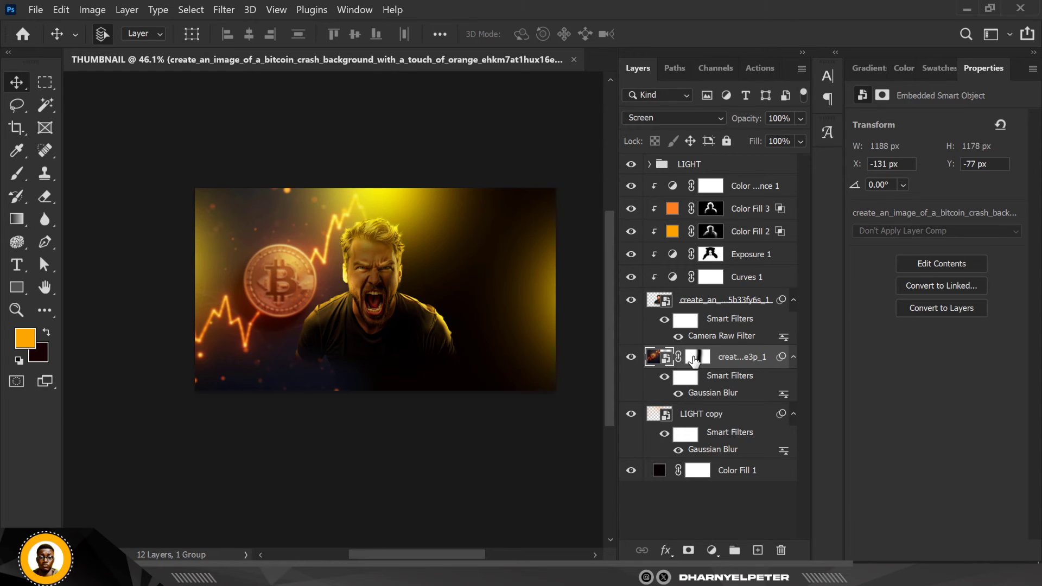
Paint black on the bitcoin image's mask along its lower edge with a 500-pixel brush at 52% flow
{"action": "left_click", "coordinate": [696, 364]}
{"action": "left_click_drag", "start_coordinate": [696, 365], "coordinate": [318, 410]}
{"action": "left_click", "coordinate": [17, 174]}
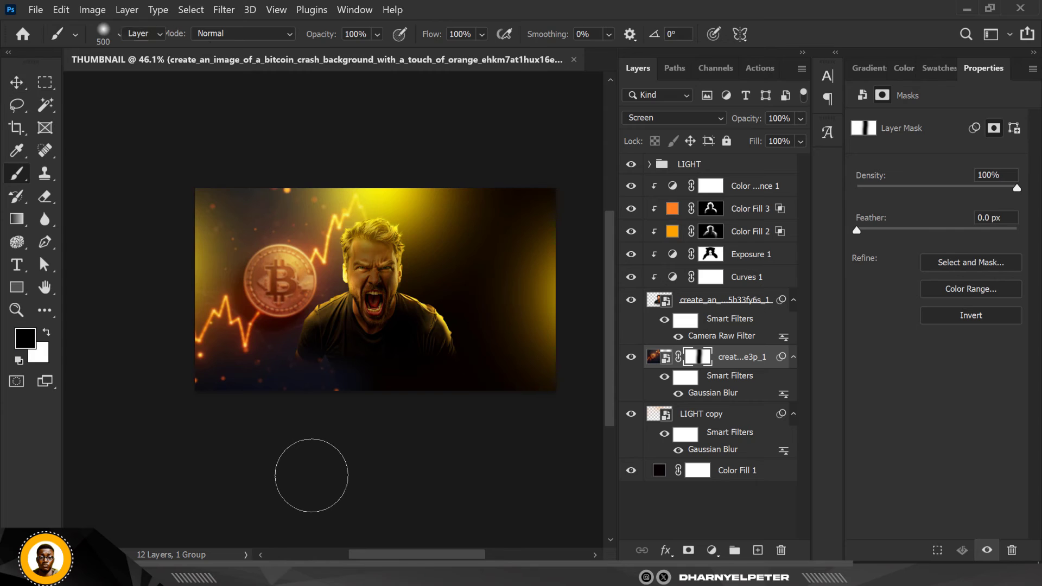
{"action": "left_click", "coordinate": [72, 173]}
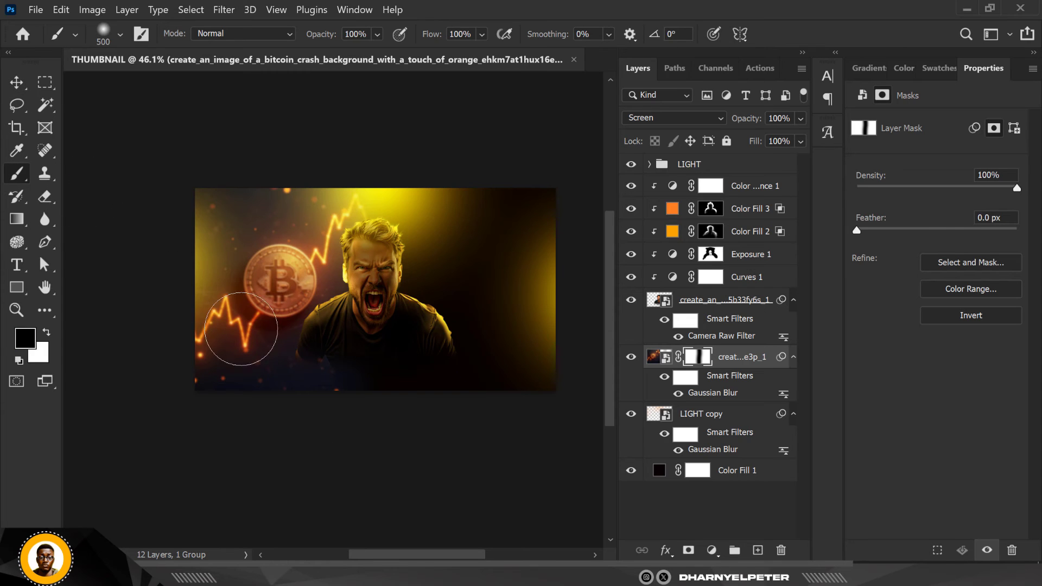
{"action": "left_click_drag", "start_coordinate": [480, 37], "coordinate": [481, 55]}
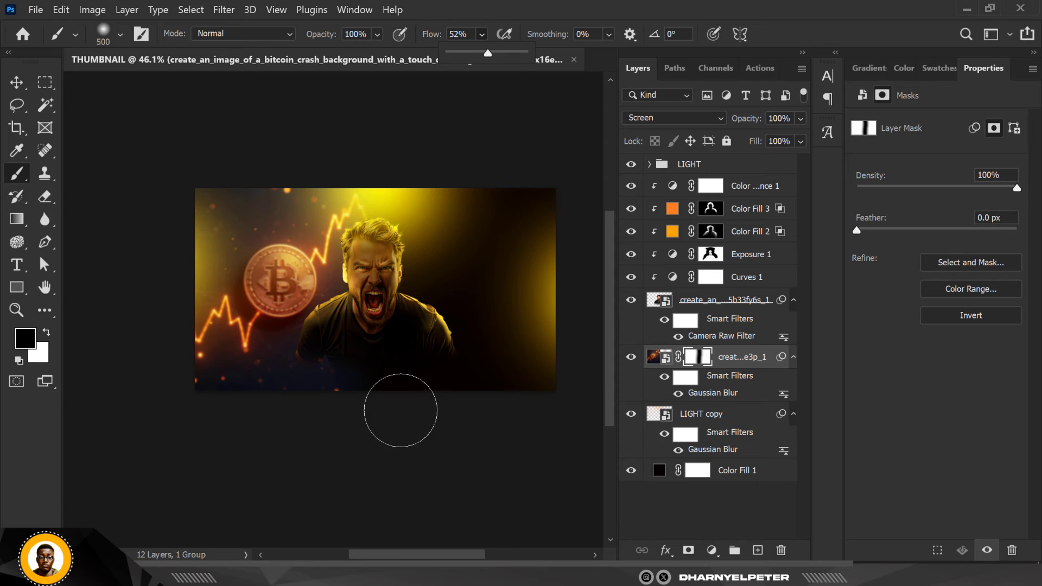
{"action": "mouse_move", "coordinate": [389, 407]}
{"action": "left_mouse_down"}
{"action": "mouse_move", "coordinate": [130, 412]}
{"action": "mouse_move", "coordinate": [215, 430]}
{"action": "mouse_move", "coordinate": [182, 423]}
{"action": "left_mouse_up"}
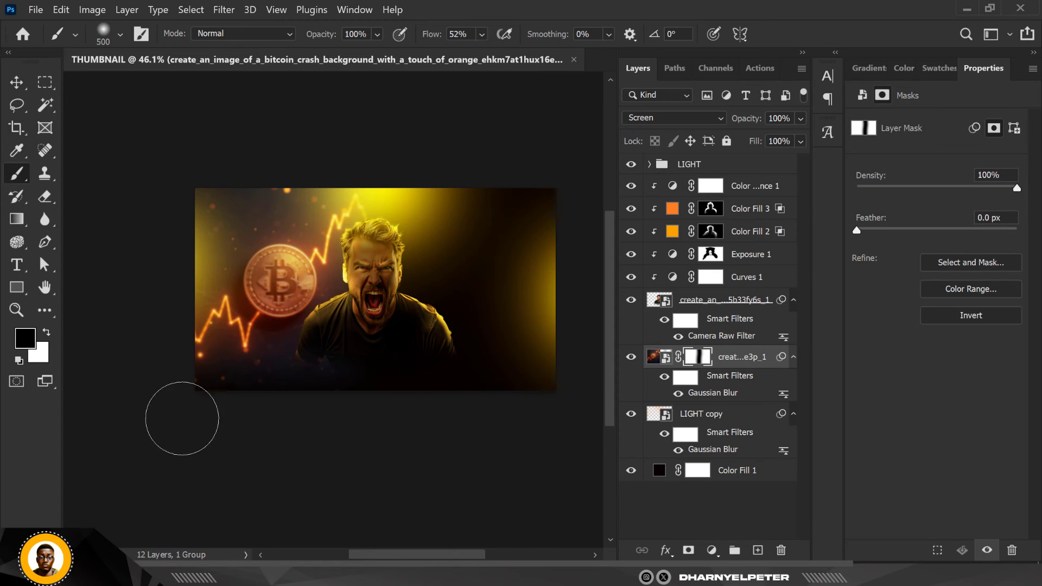
{"action": "mouse_move", "coordinate": [353, 364]}
{"action": "left_mouse_down"}
{"action": "mouse_move", "coordinate": [365, 274]}
{"action": "mouse_move", "coordinate": [367, 386]}
{"action": "left_mouse_up"}
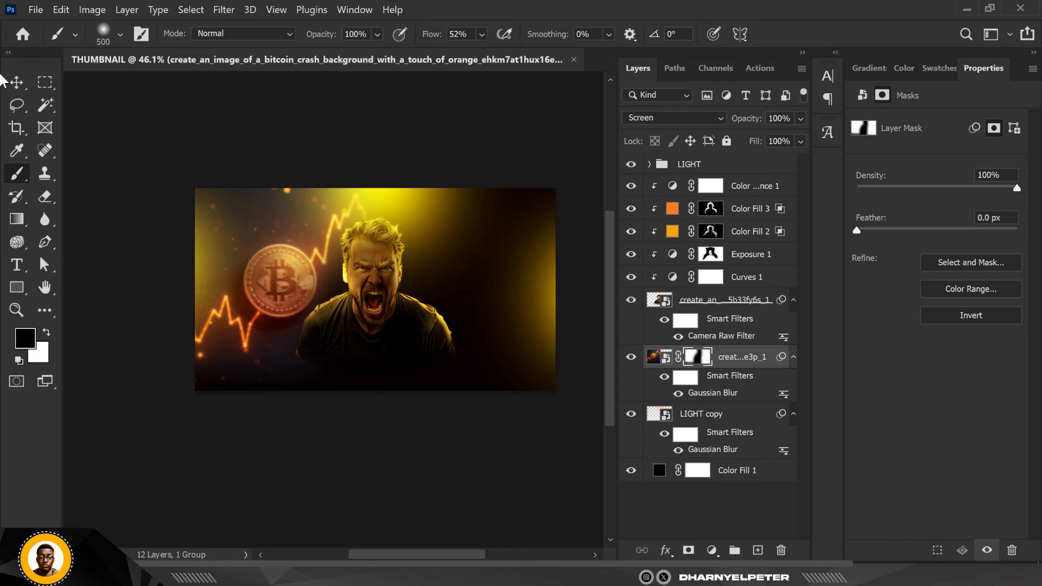
Duplicate the bitcoin image layer, flip the copy horizontally and move it to the right half of the canvas behind the man
{"action": "left_click", "coordinate": [17, 82]}
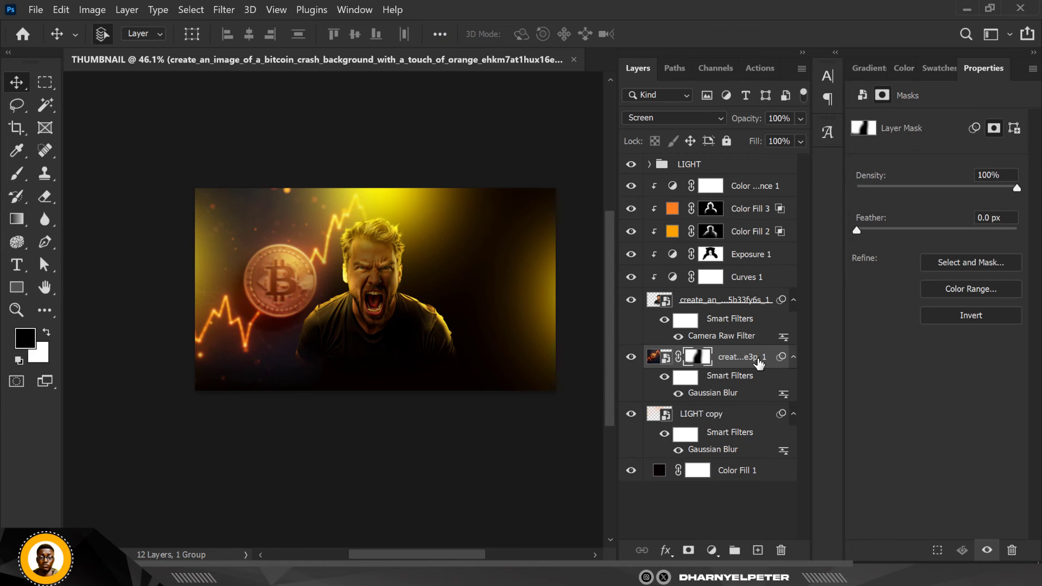
{"action": "key", "text": "ctrl+j"}
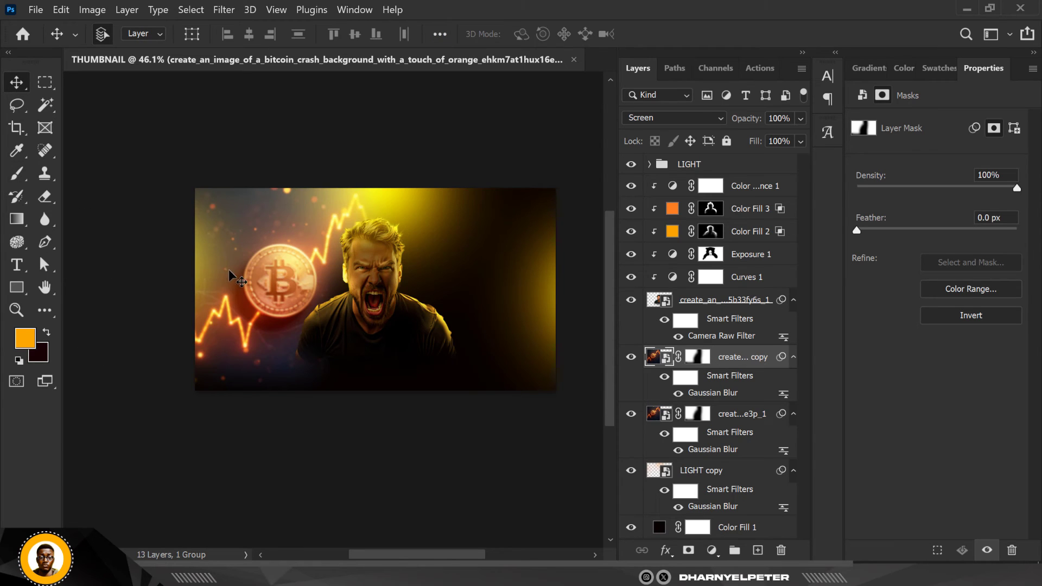
{"action": "left_click_drag", "start_coordinate": [358, 301], "coordinate": [292, 267]}
{"action": "key", "text": "ctrl+t"}
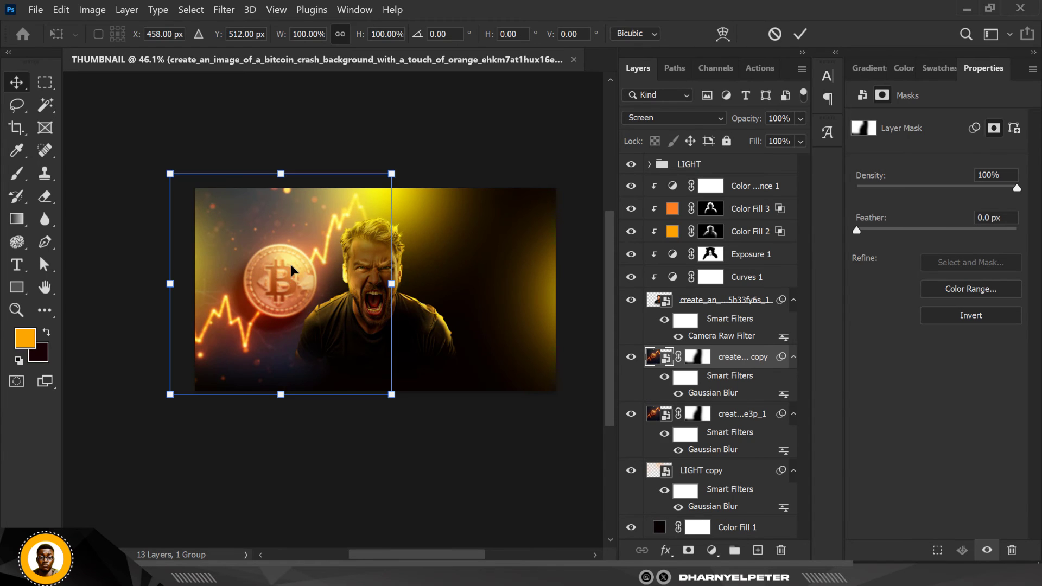
{"action": "right_click", "coordinate": [291, 264]}
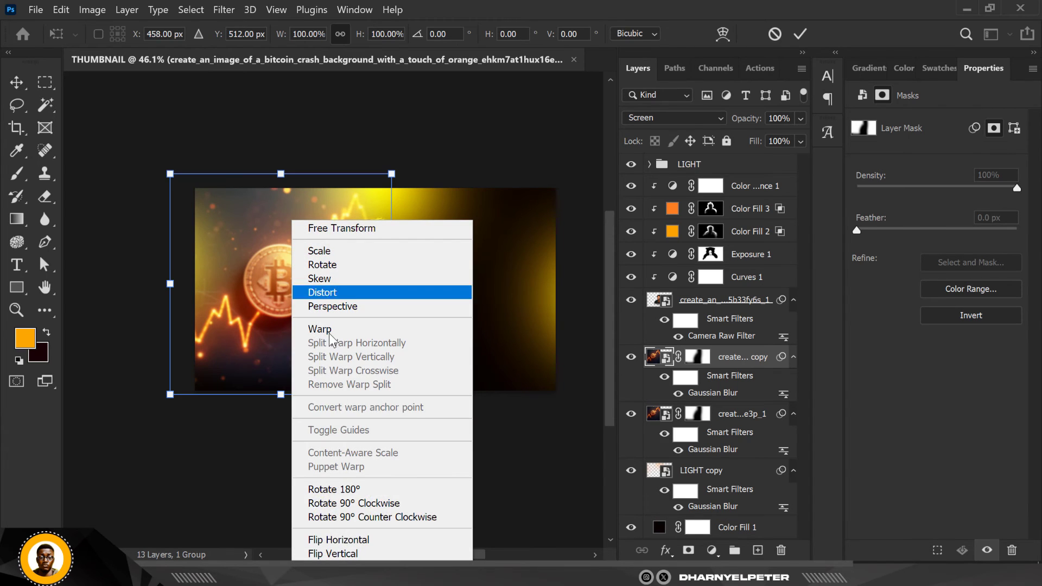
{"action": "left_click", "coordinate": [356, 540]}
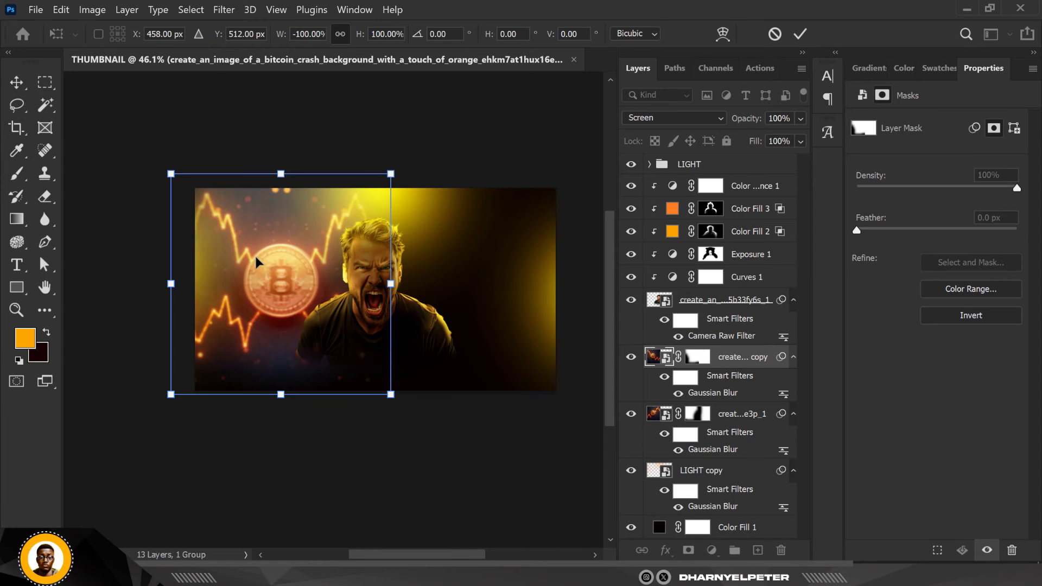
{"action": "left_click_drag", "start_coordinate": [257, 256], "coordinate": [475, 260]}
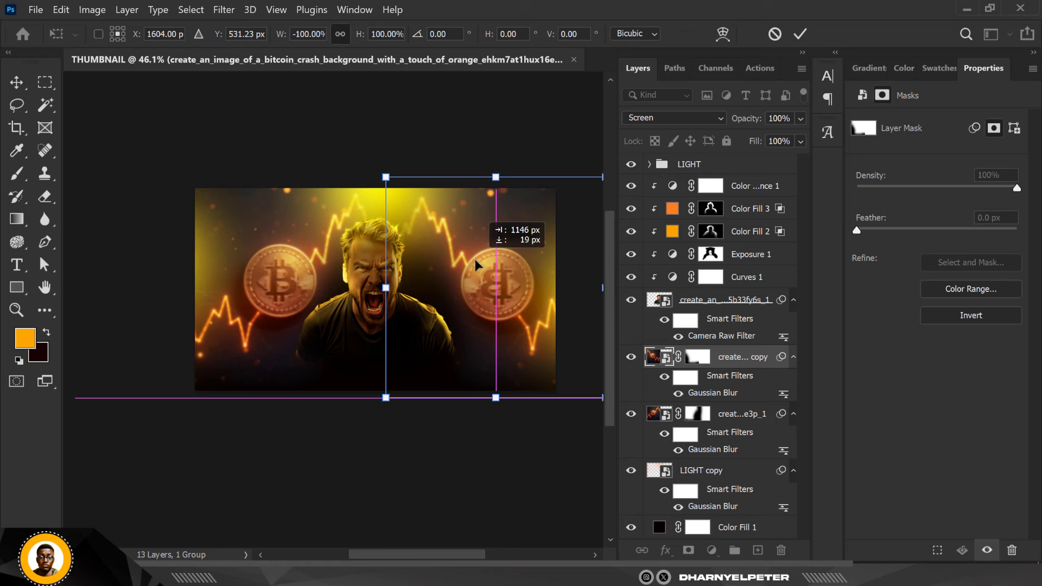
Flip the bitcoin copy horizontally back to readable orientation and raise it to X 1604 px, Y 221.11 px
{"action": "right_click", "coordinate": [504, 268]}
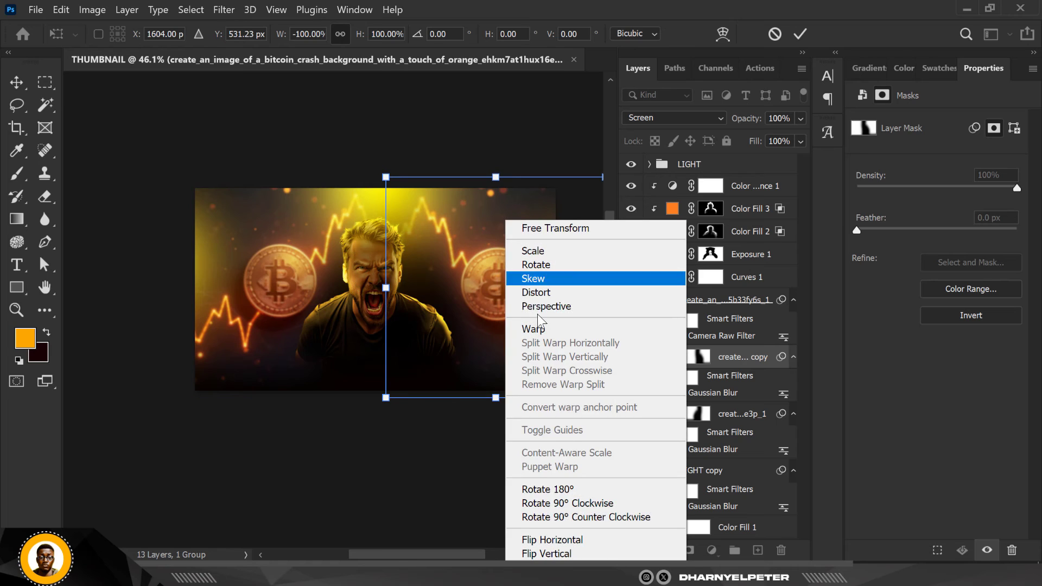
{"action": "left_click", "coordinate": [573, 539]}
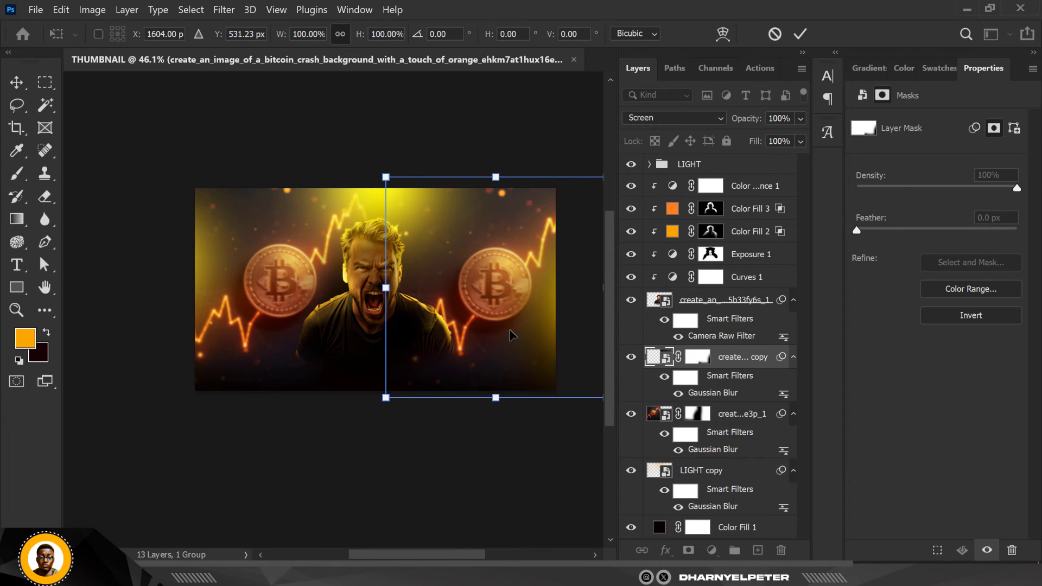
{"action": "left_click_drag", "start_coordinate": [506, 287], "coordinate": [507, 239]}
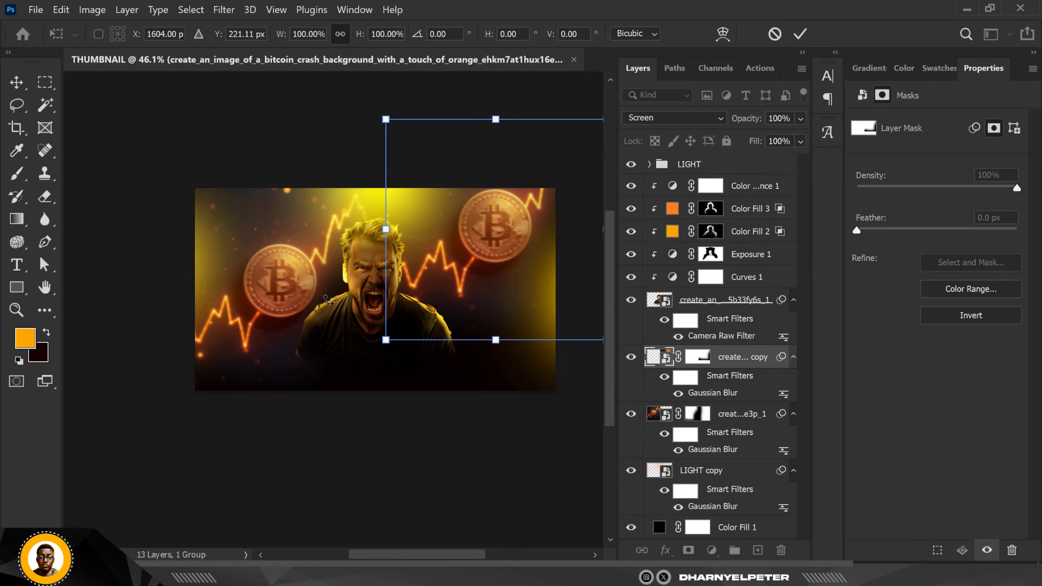
{"action": "key", "text": "Return"}
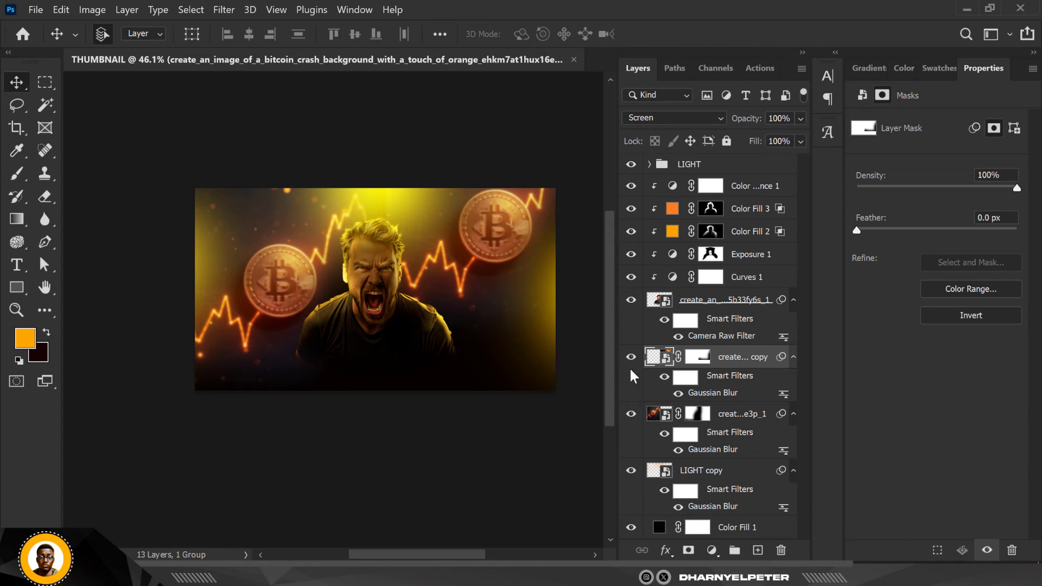
Paint black on the bitcoin copy's layer mask with the 500-pixel brush at 52% flow to fade its hard edge beside the man
{"action": "left_click", "coordinate": [696, 359]}
{"action": "key", "text": "d"}
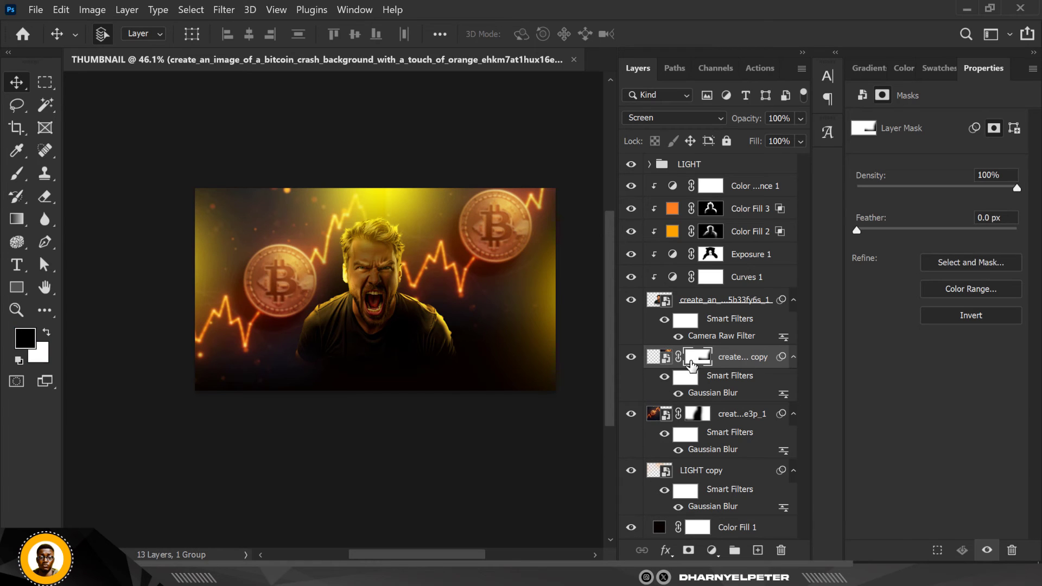
{"action": "key", "text": "b"}
{"action": "left_click_drag", "start_coordinate": [387, 378], "coordinate": [376, 537]}
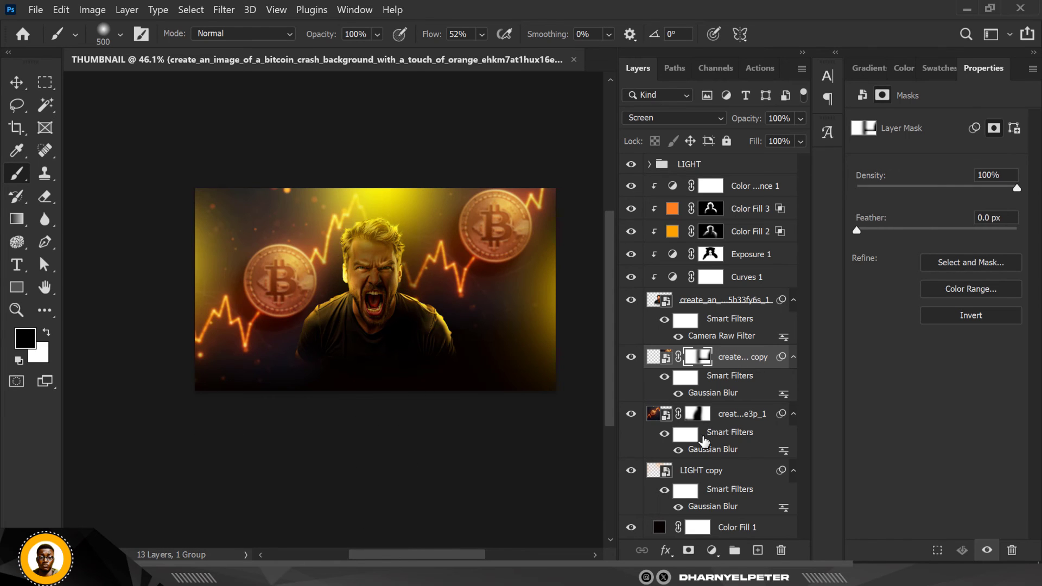
Scale the original bitcoin image to 83.80% and move it up to X -65 px, Y -116 px
{"action": "left_click", "coordinate": [730, 418]}
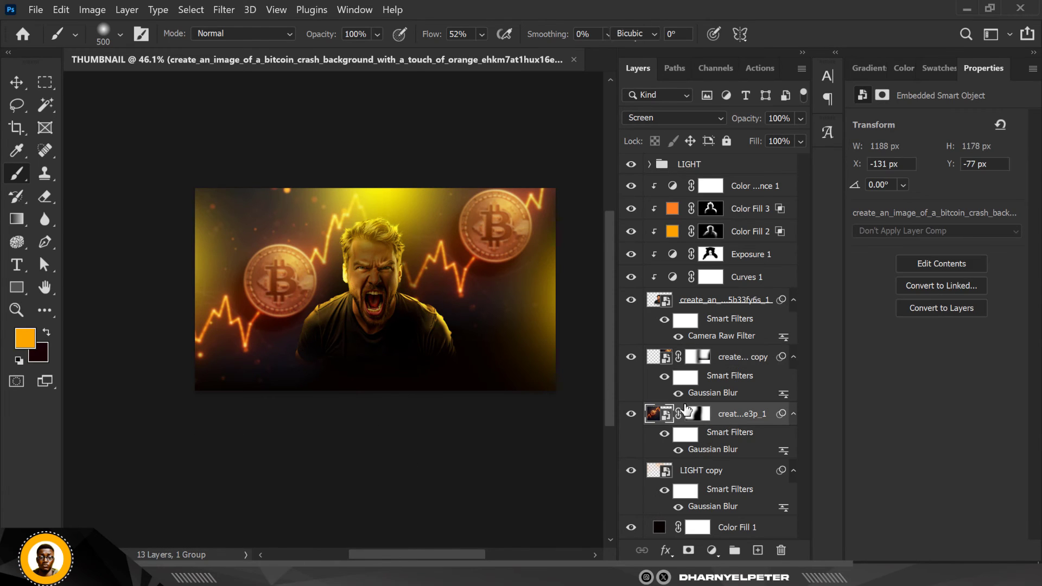
{"action": "key", "text": "ctrl+t"}
{"action": "left_click_drag", "start_coordinate": [386, 172], "coordinate": [361, 181]}
{"action": "key", "text": "Return"}
{"action": "key", "text": "b"}
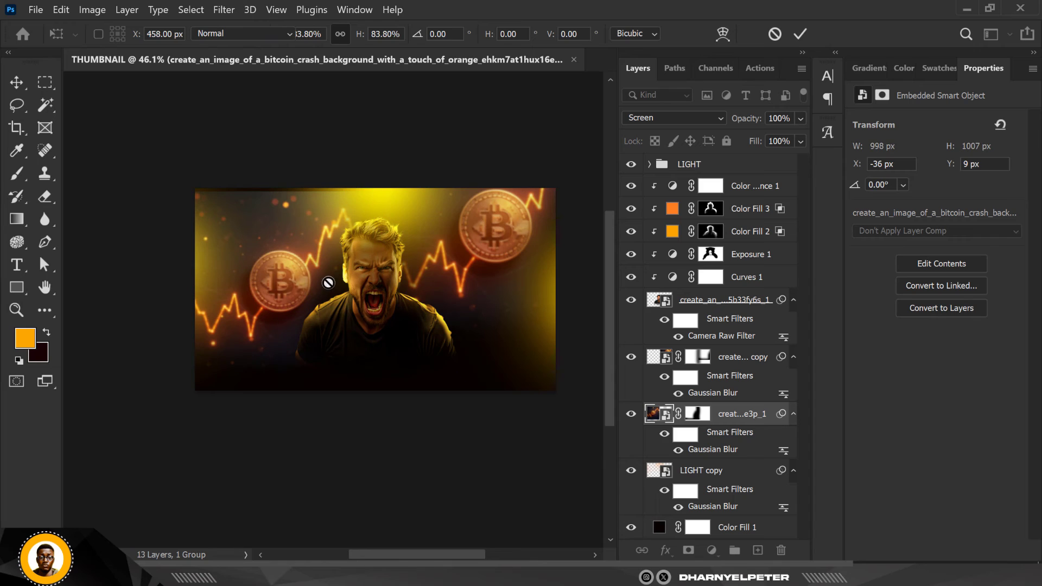
{"action": "key", "text": "v"}
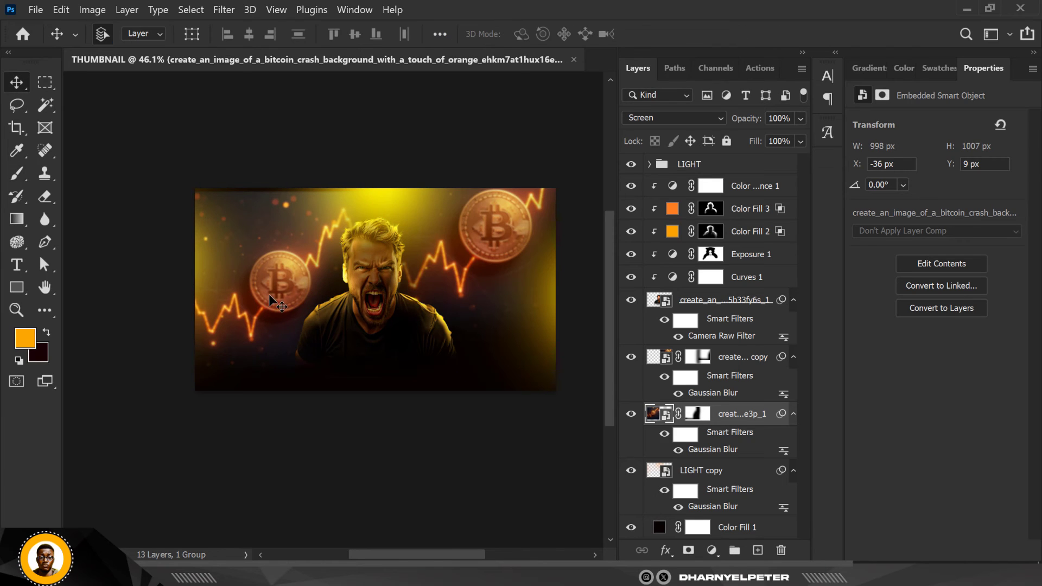
{"action": "left_click_drag", "start_coordinate": [269, 294], "coordinate": [256, 247]}
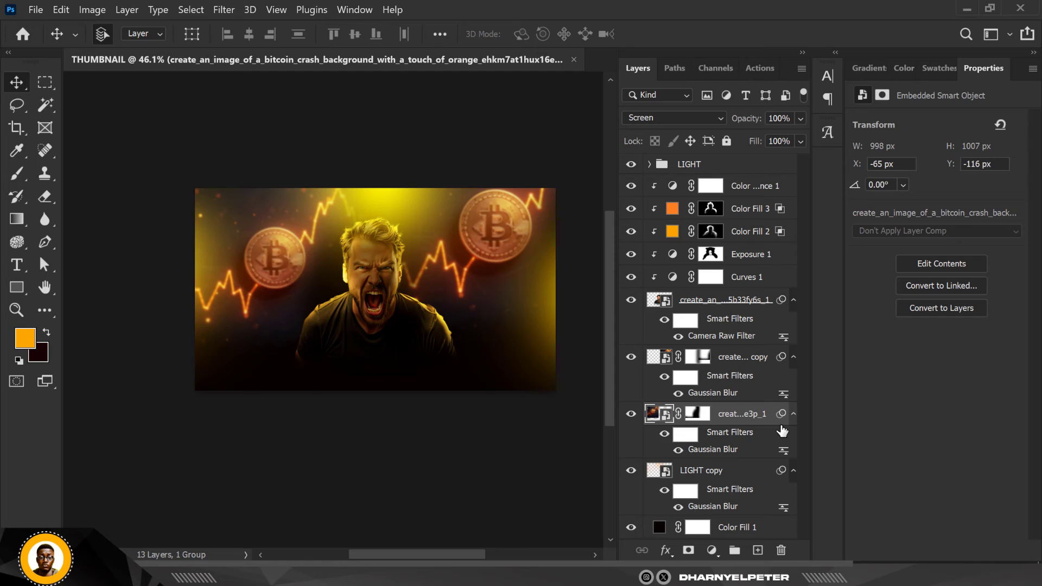
Group the two bitcoin image layers and name the group BITCOIN BG
{"action": "left_click", "coordinate": [750, 359]}
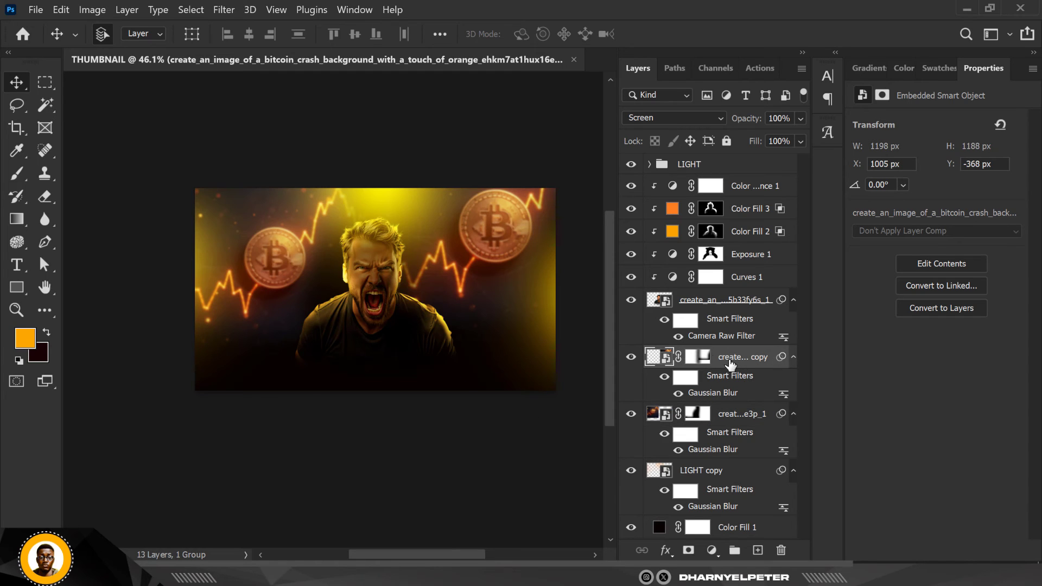
{"action": "left_click", "coordinate": [738, 417], "text": "shift"}
{"action": "key", "text": "ctrl+g"}
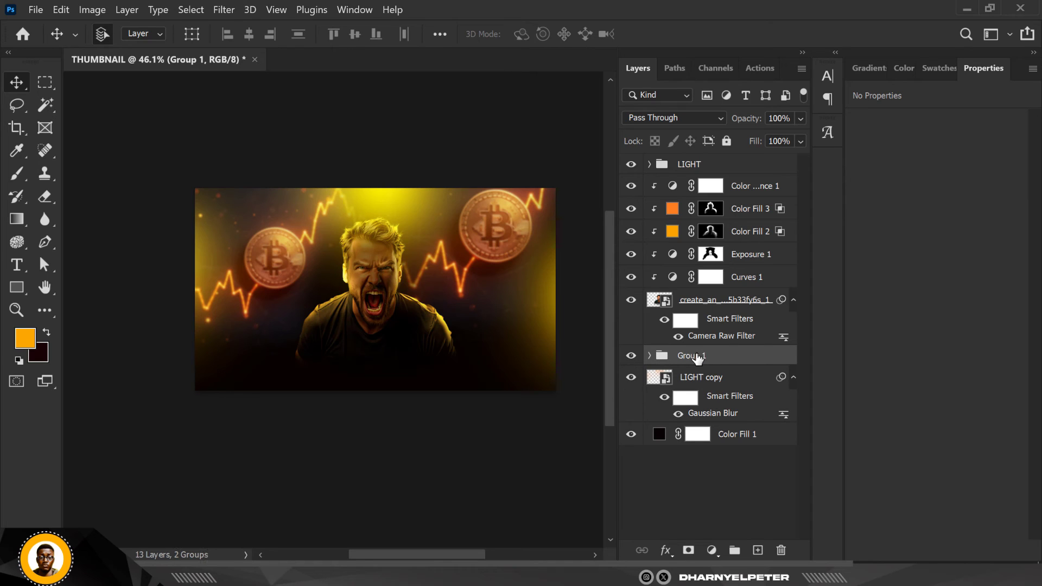
{"action": "double_click", "coordinate": [700, 357]}
{"action": "type", "text": "BITCOIN BG"}
{"action": "key", "text": "Return"}
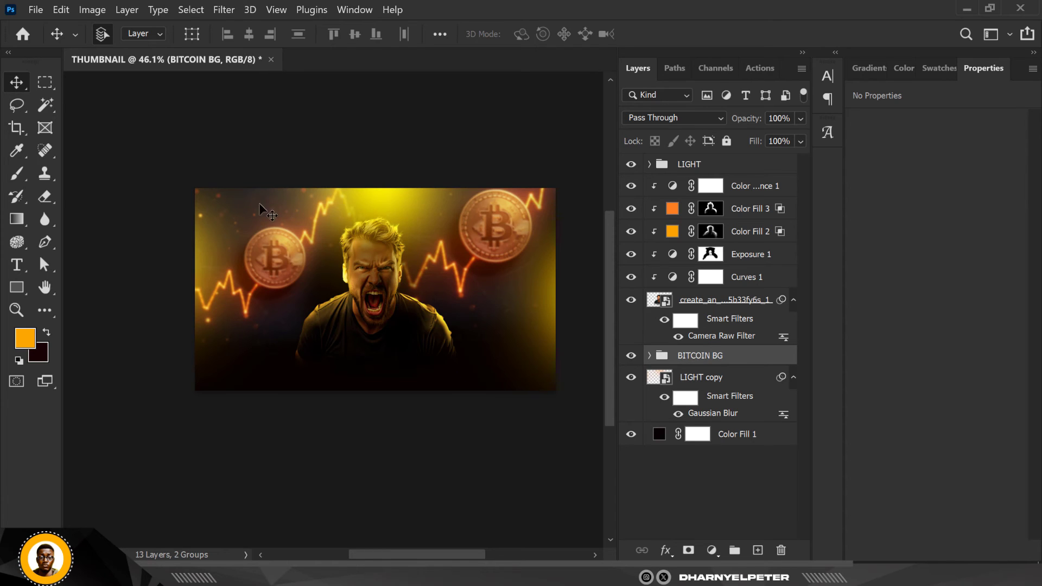
Add a Color Balance adjustment clipped to the BITCOIN BG group, with midtones at Cyan-Red +28 and Yellow-Blue -26
{"action": "scroll", "coordinate": [383, 238], "scroll_direction": "up", "scroll_amount": 2}
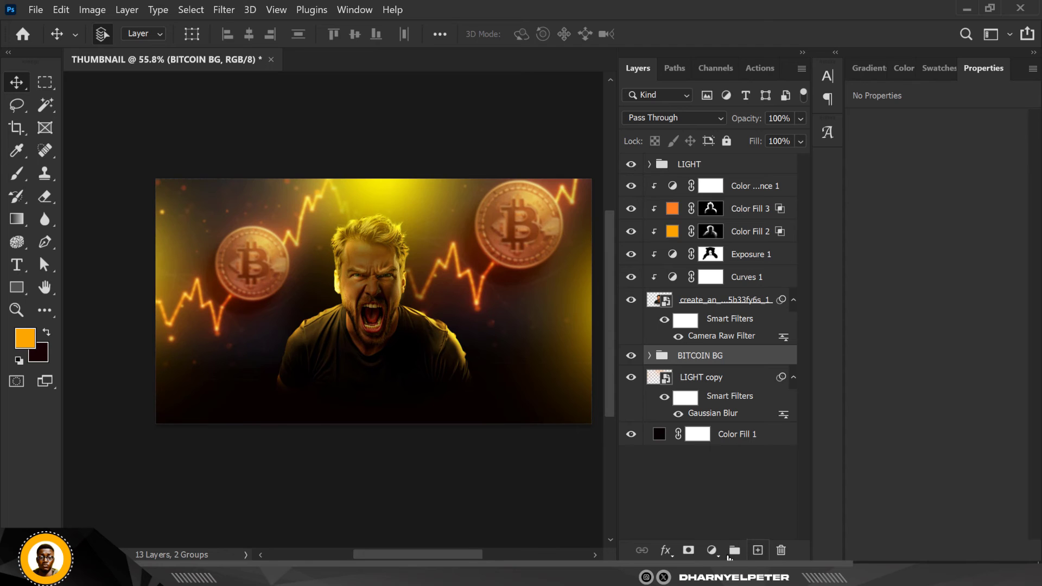
{"action": "left_click", "coordinate": [711, 550]}
{"action": "left_click", "coordinate": [764, 411]}
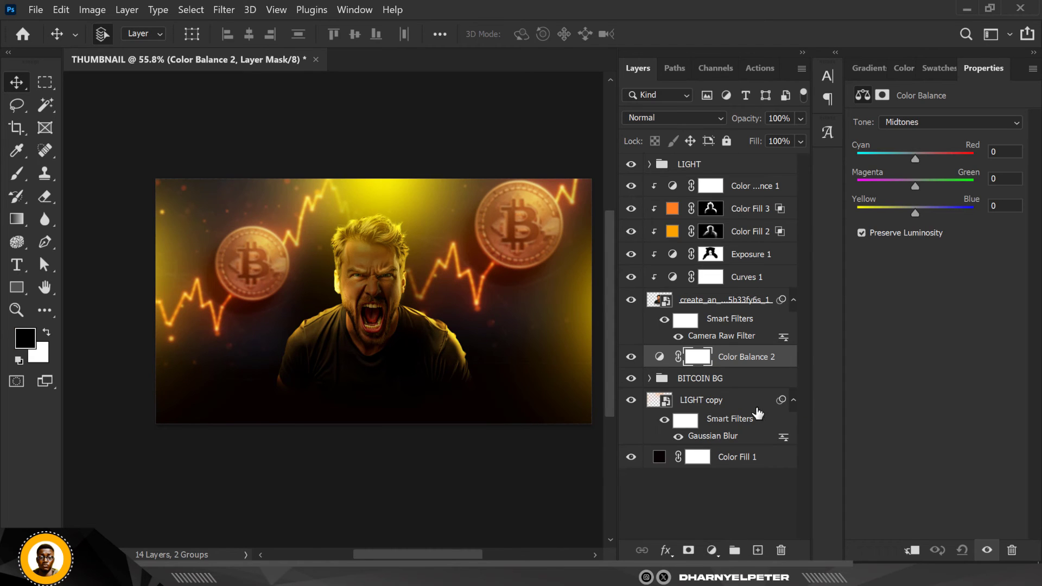
{"action": "left_click_drag", "start_coordinate": [915, 159], "coordinate": [930, 162]}
{"action": "right_click", "coordinate": [754, 372]}
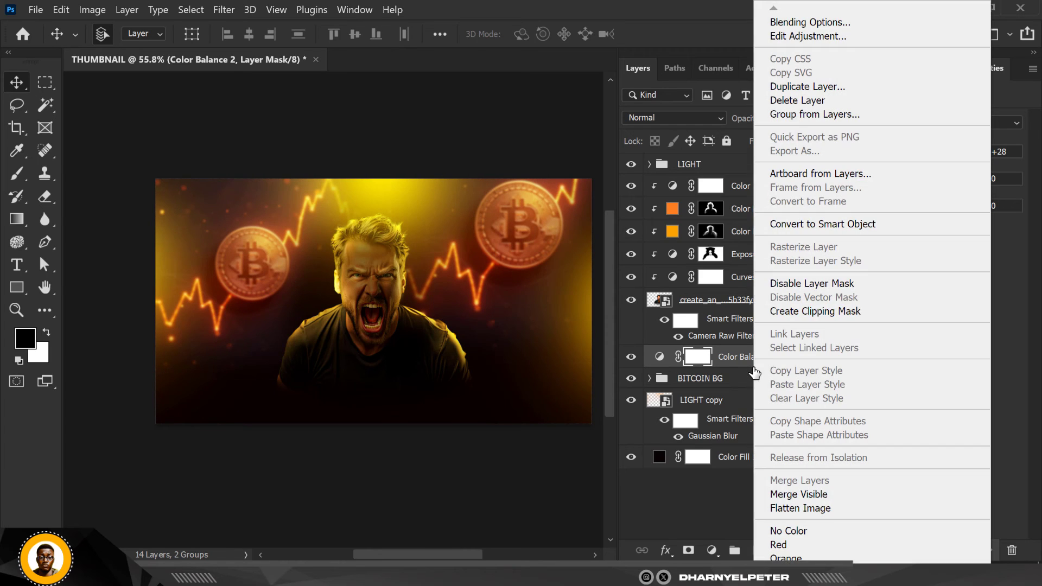
{"action": "left_click", "coordinate": [825, 314]}
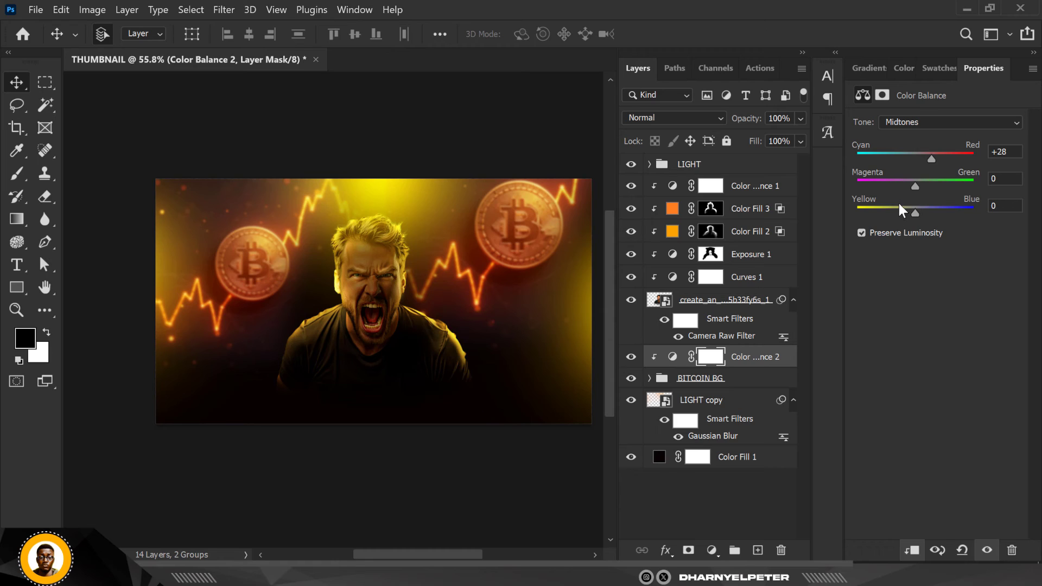
{"action": "left_click_drag", "start_coordinate": [915, 212], "coordinate": [899, 205]}
Set the Yellow-Blue value to +15 for the shadows of the bitcoin group's Color Balance
{"action": "left_click", "coordinate": [942, 124]}
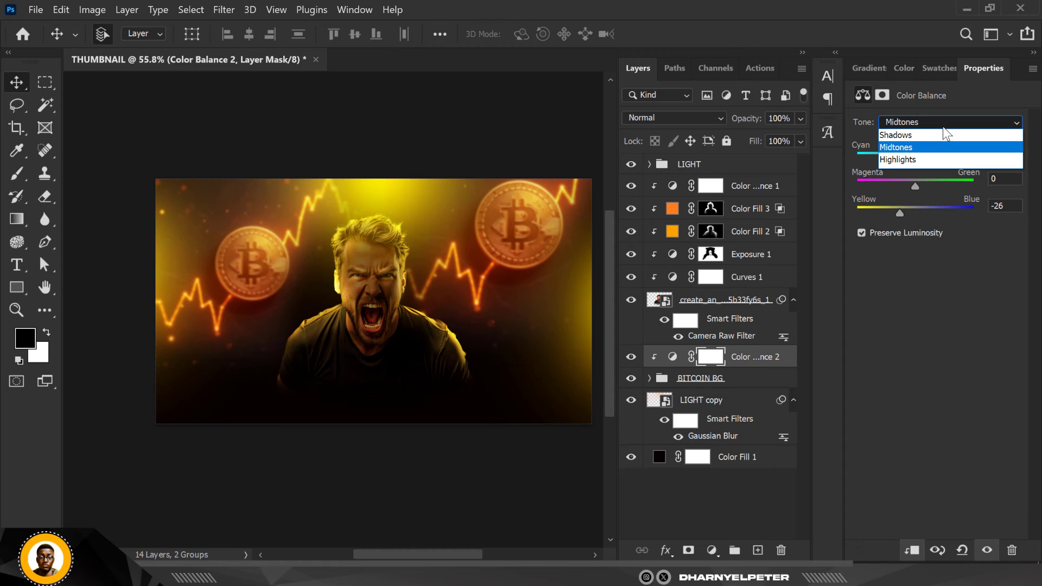
{"action": "left_click", "coordinate": [902, 136]}
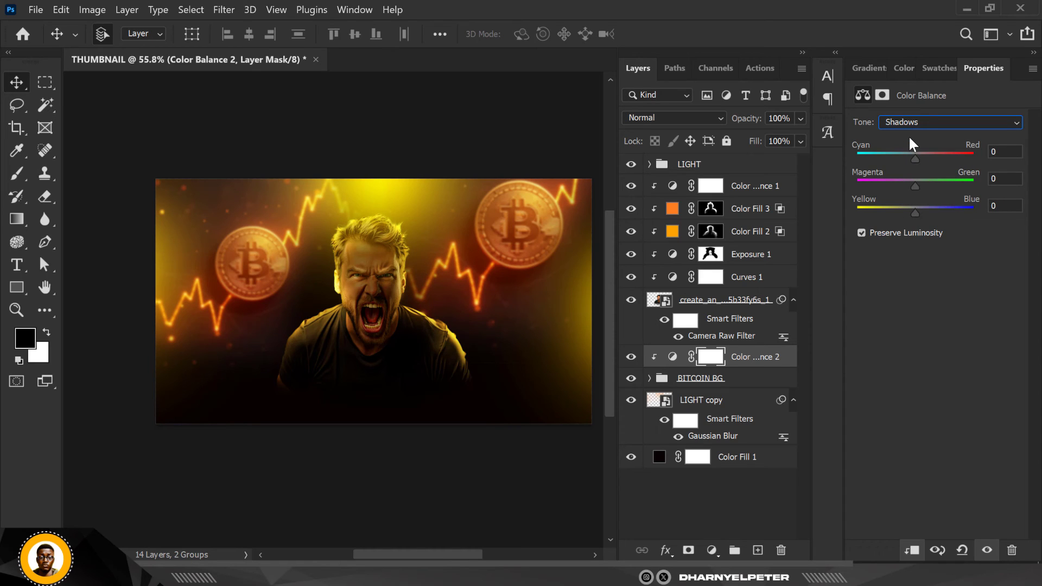
{"action": "left_click", "coordinate": [915, 211]}
{"action": "left_click_drag", "start_coordinate": [924, 210], "coordinate": [921, 210]}
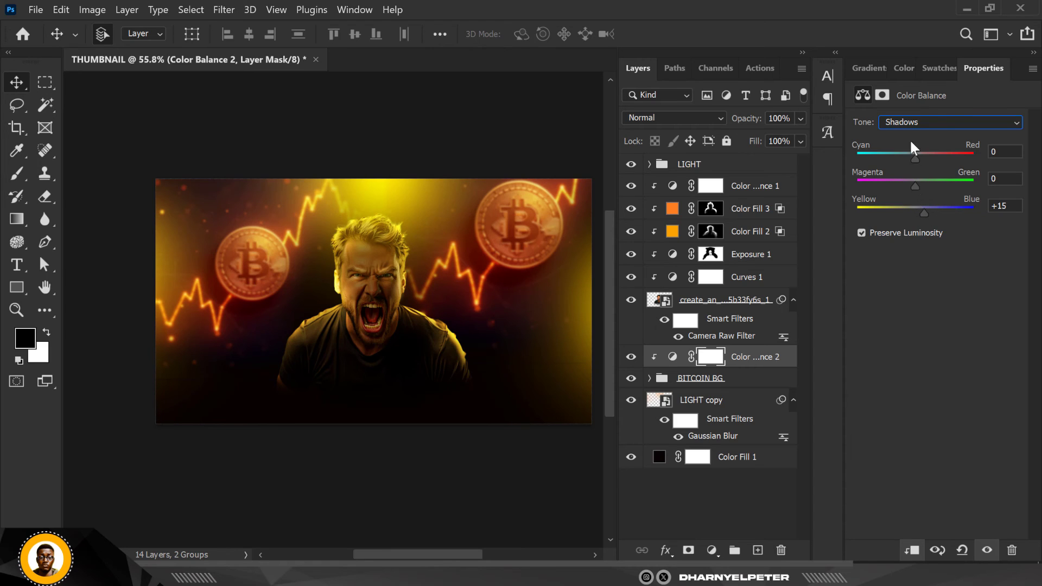
Set the highlights of the bitcoin group's Color Balance to Cyan-Red +15 and Yellow-Blue -58
{"action": "left_click", "coordinate": [935, 122]}
{"action": "left_click", "coordinate": [907, 160]}
{"action": "left_click", "coordinate": [924, 157]}
{"action": "left_click", "coordinate": [889, 211]}
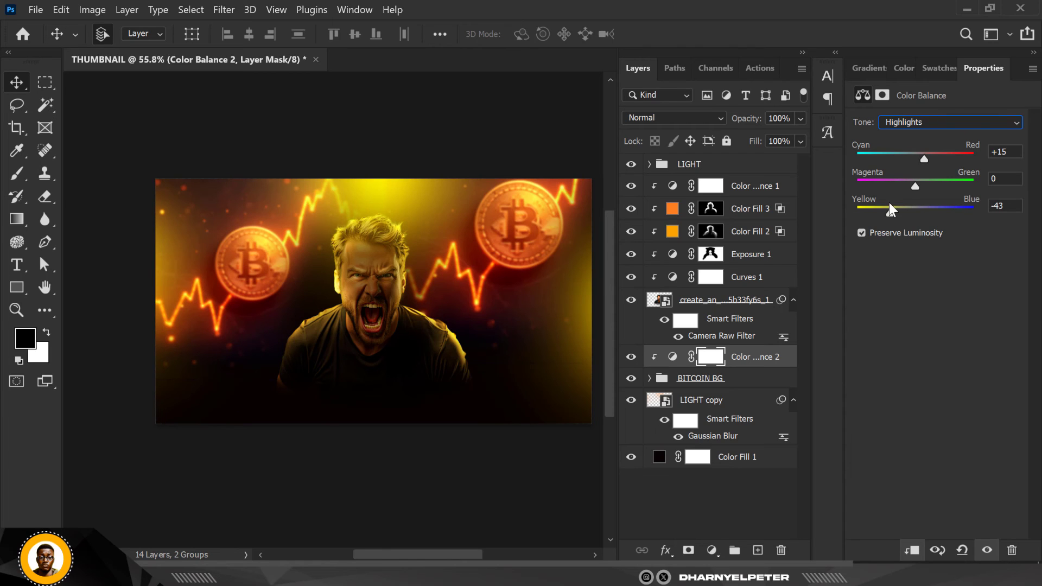
{"action": "left_click", "coordinate": [881, 209]}
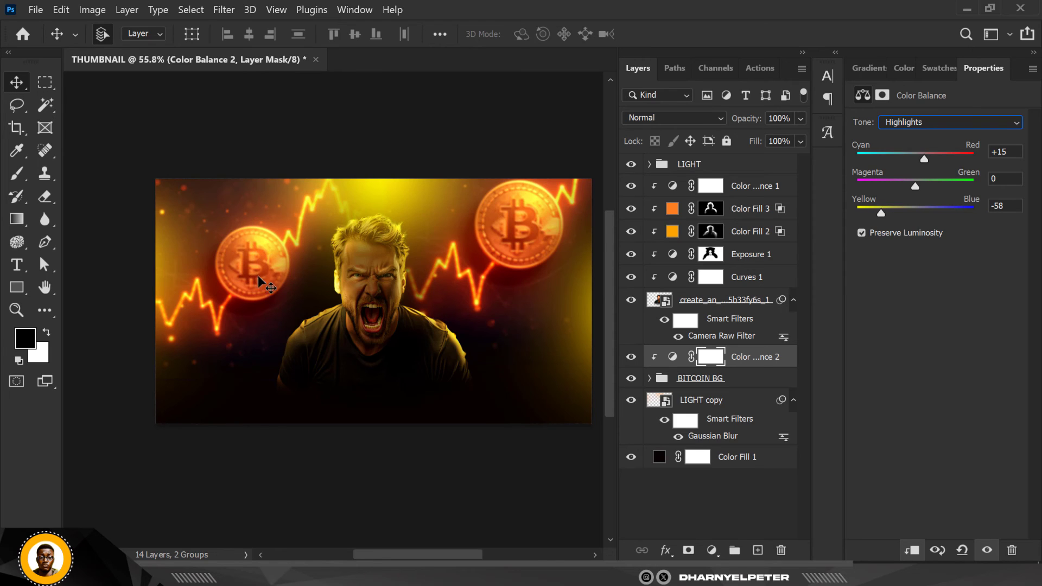
Move the original bitcoin image down to X -38 px, Y -49 px and collapse the BITCOIN BG group
{"action": "left_click", "coordinate": [239, 277], "text": "ctrl"}
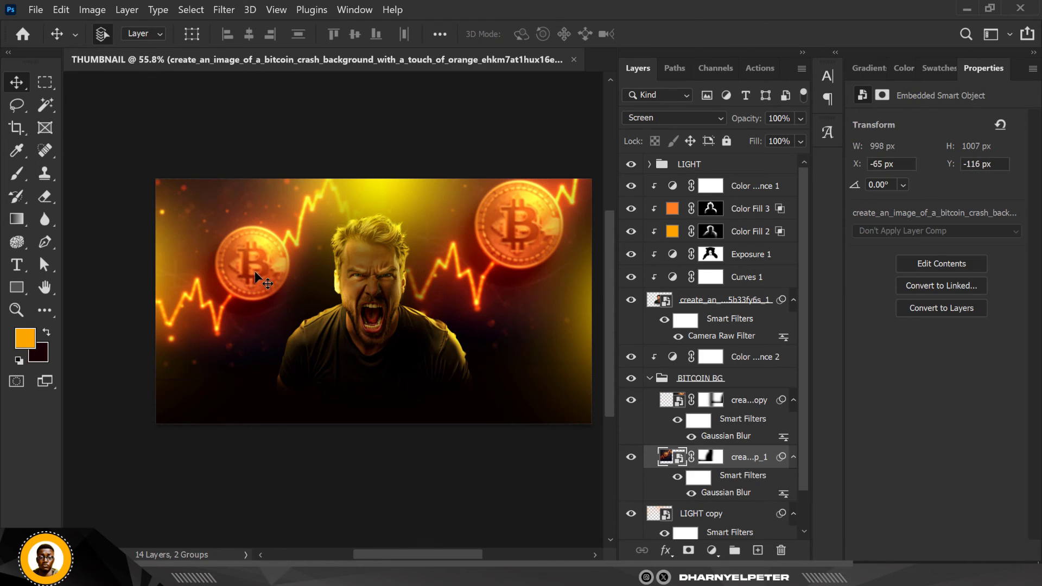
{"action": "left_click_drag", "start_coordinate": [255, 271], "coordinate": [263, 292]}
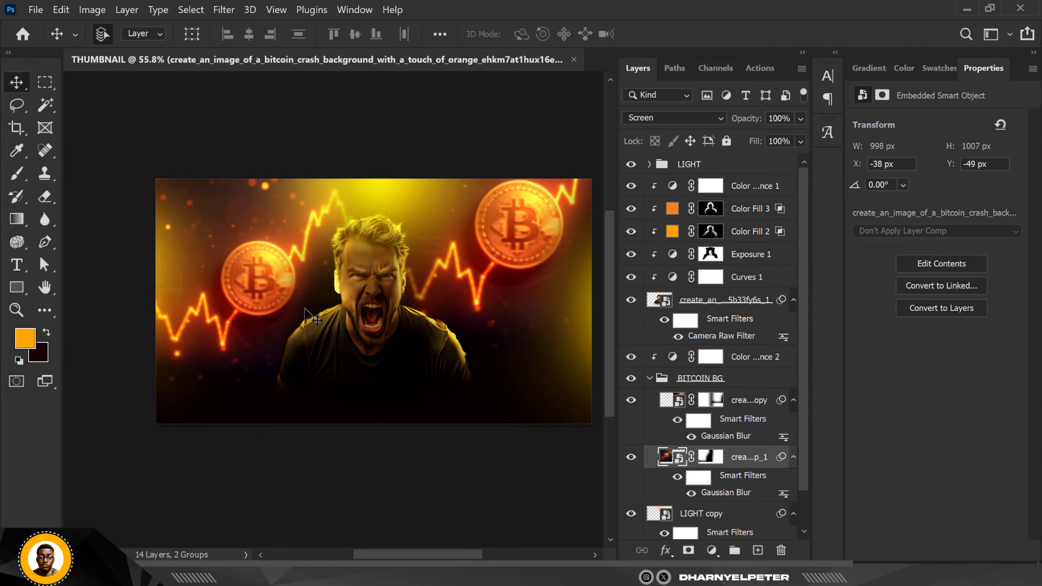
{"action": "scroll", "coordinate": [306, 315], "scroll_direction": "down", "scroll_amount": 1}
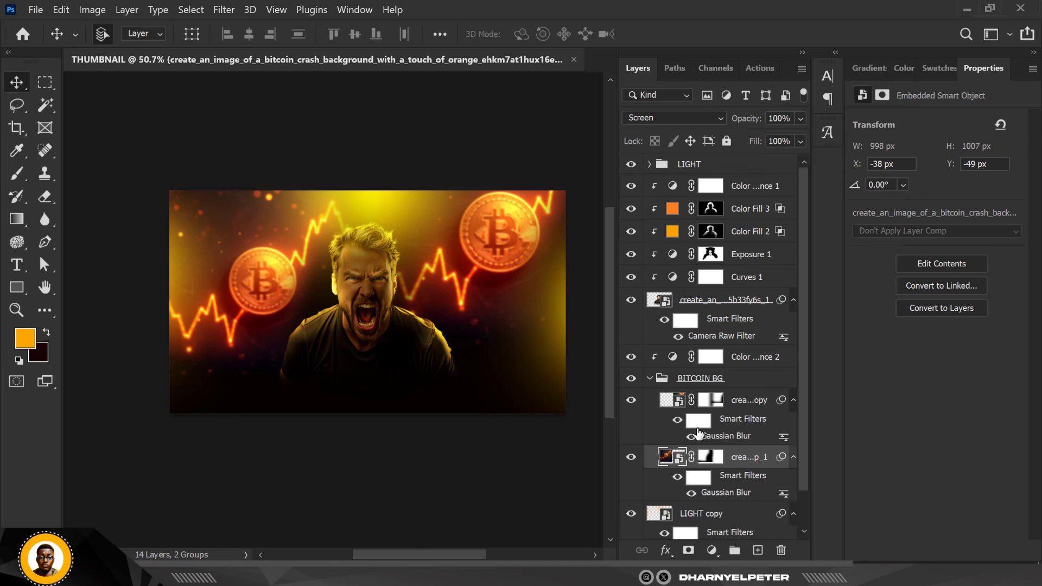
{"action": "left_click", "coordinate": [653, 382]}
{"action": "left_click", "coordinate": [649, 378]}
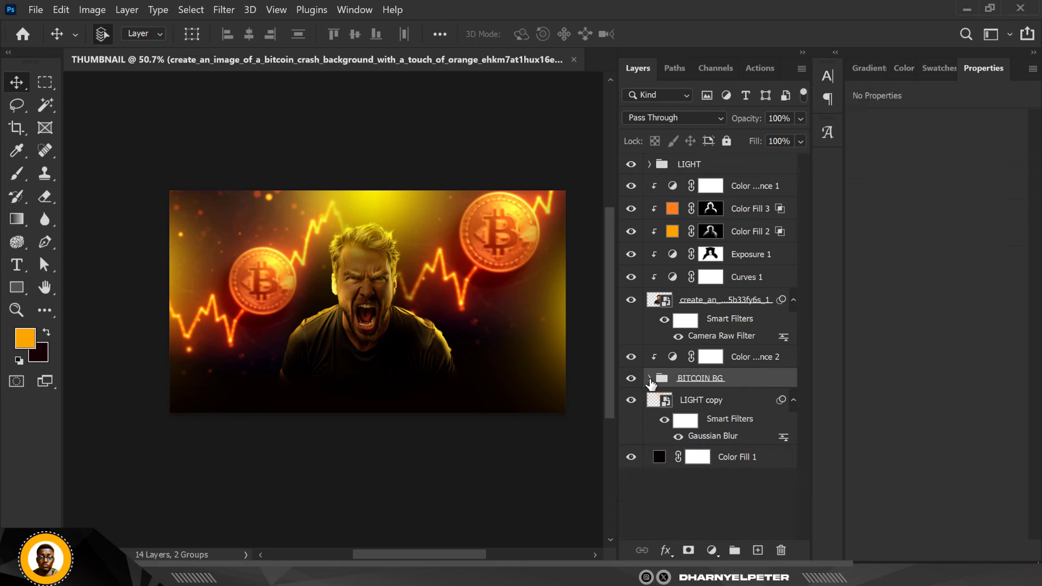
Add a clipped Hue/Saturation adjustment above the bitcoin group's Color Balance with Hue +9, Saturation +16 and Lightness +2
{"action": "left_click", "coordinate": [728, 362]}
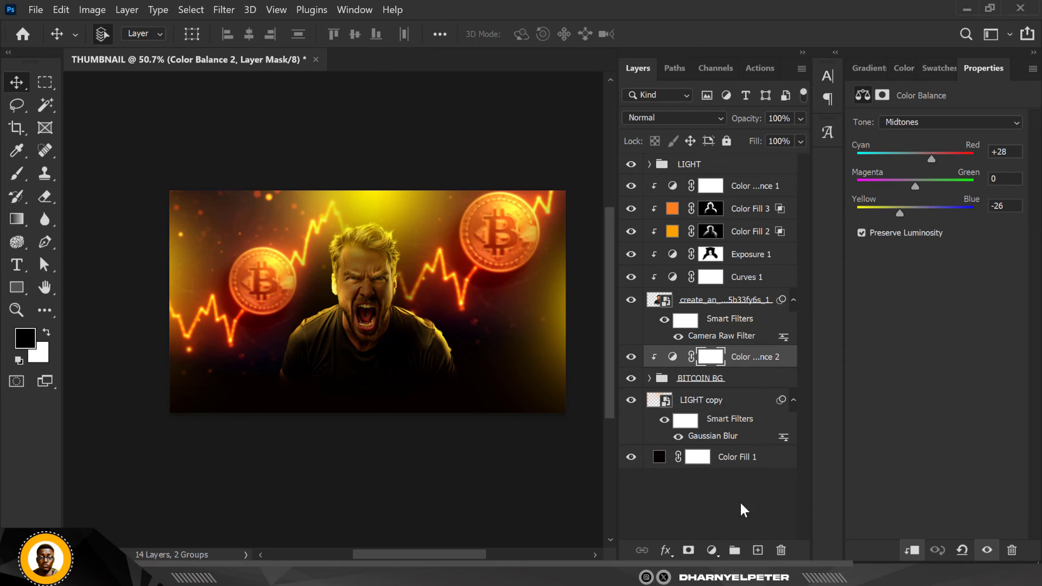
{"action": "left_click", "coordinate": [712, 550]}
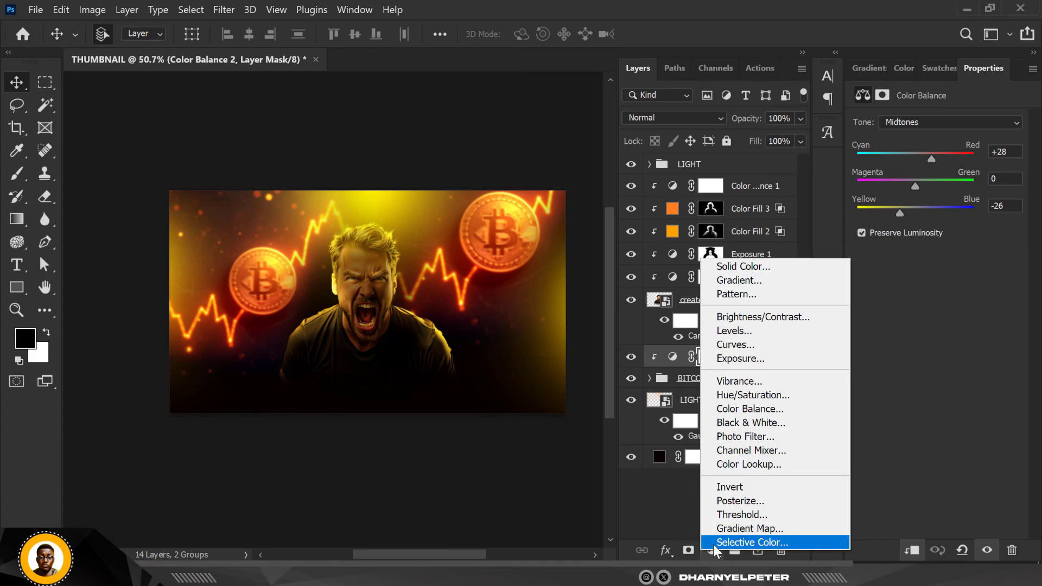
{"action": "left_click", "coordinate": [759, 396]}
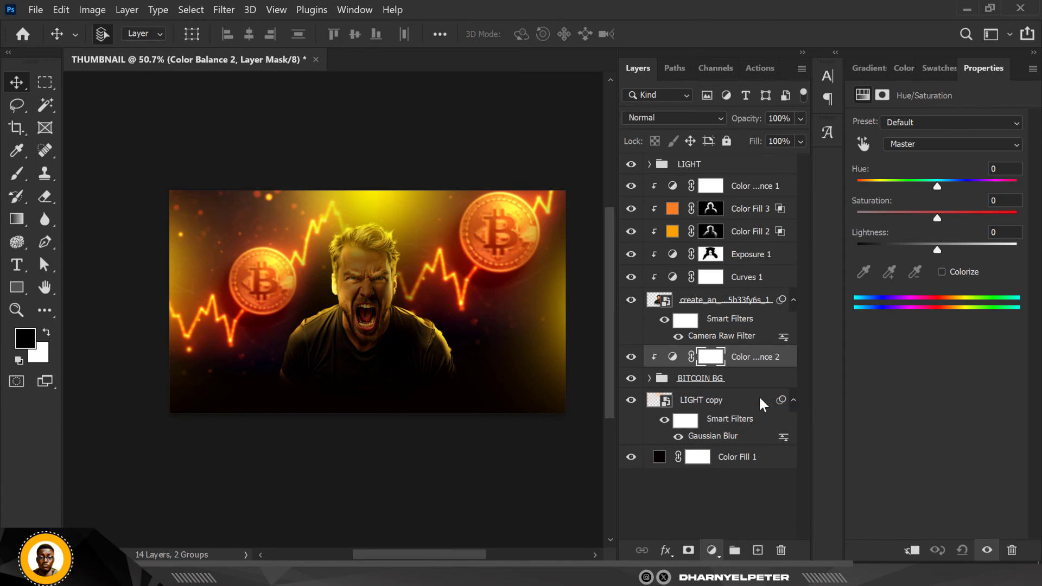
{"action": "left_click", "coordinate": [765, 369], "text": "alt"}
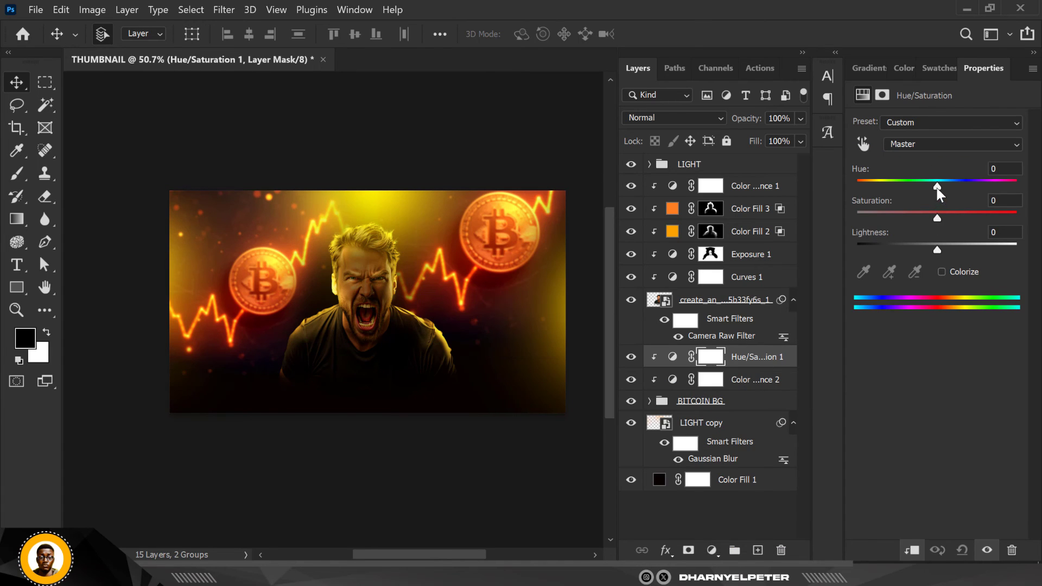
{"action": "left_click_drag", "start_coordinate": [936, 185], "coordinate": [938, 248]}
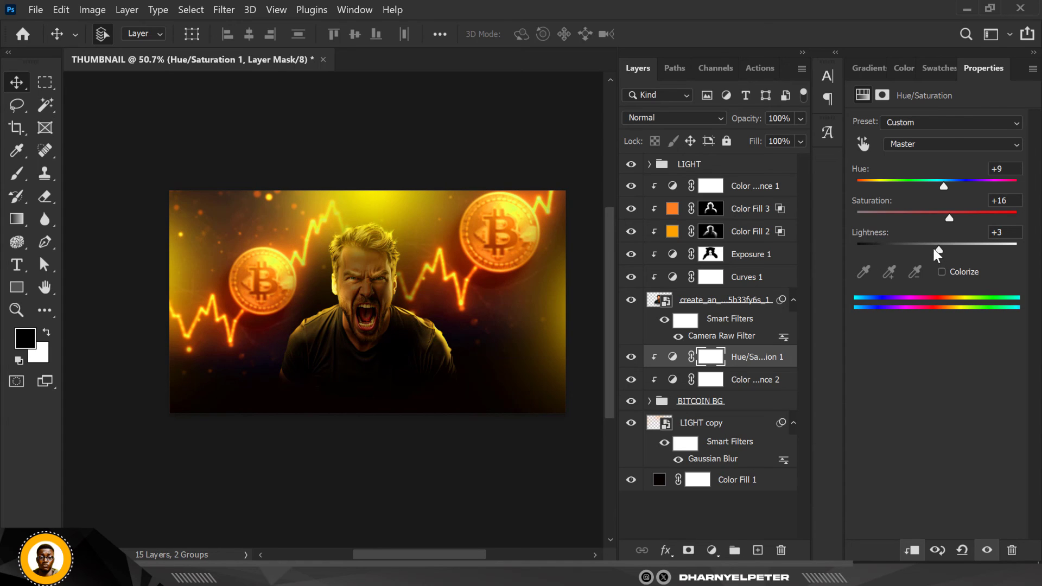
{"action": "left_click", "coordinate": [933, 246]}
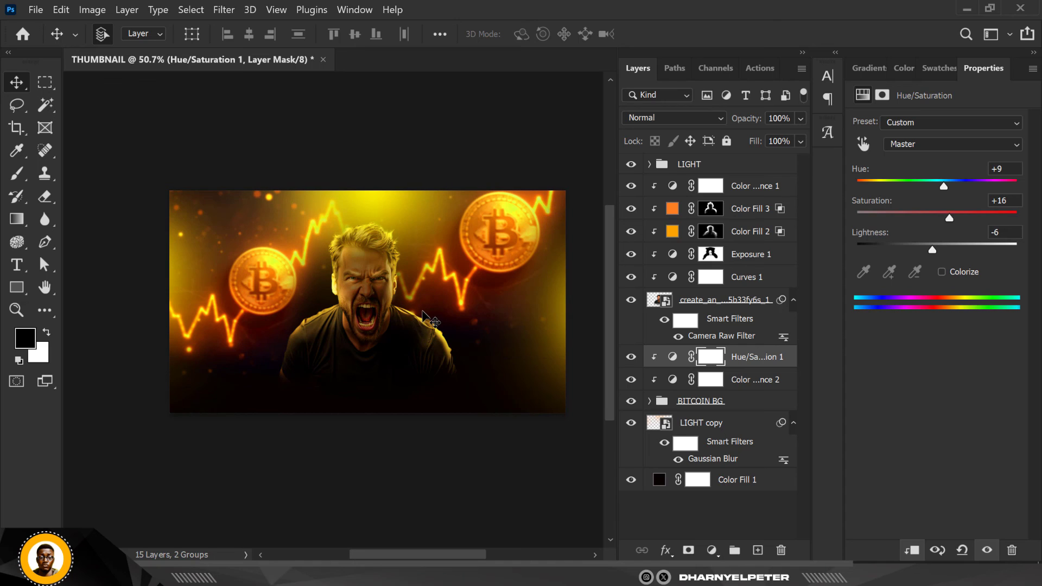
{"action": "scroll", "coordinate": [940, 246], "scroll_direction": "up", "scroll_amount": 1}
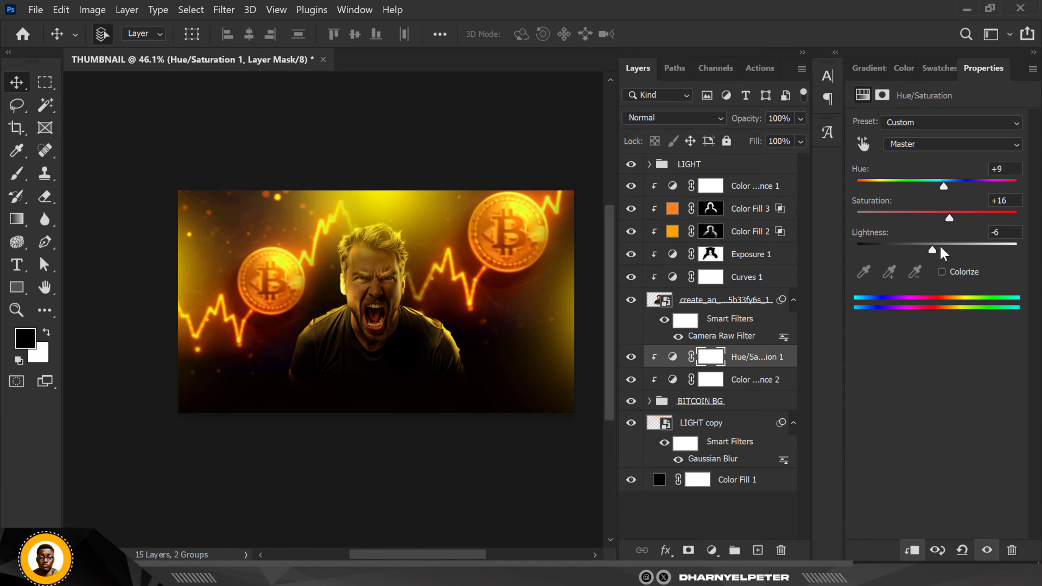
{"action": "left_click_drag", "start_coordinate": [931, 250], "coordinate": [937, 248]}
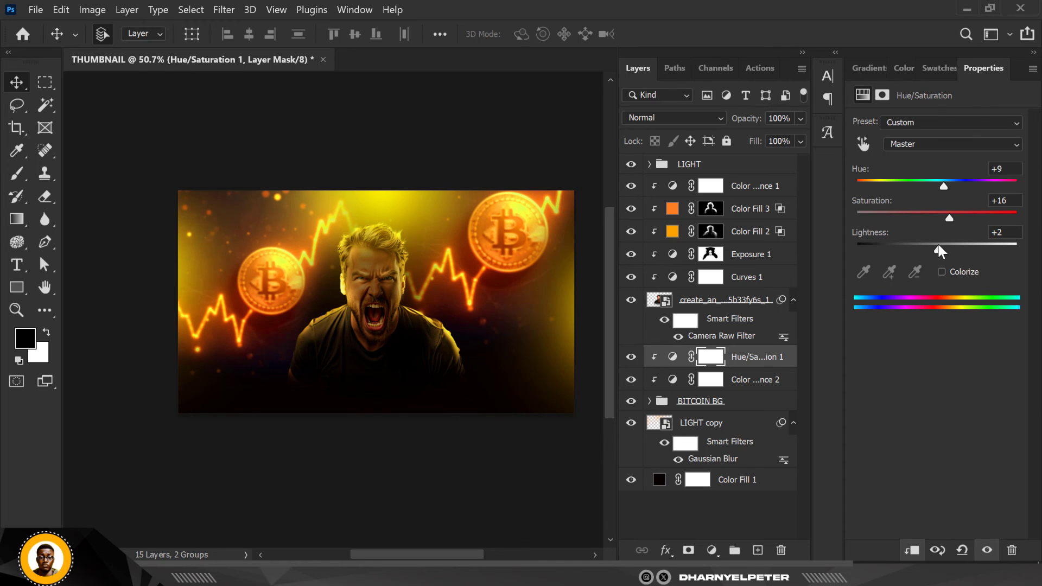
Examine the composition up close and at full size, checking how the man blends with the graded bitcoin background
{"action": "left_click", "coordinate": [313, 176]}
{"action": "scroll", "coordinate": [313, 176], "scroll_direction": "up", "scroll_amount": 2}
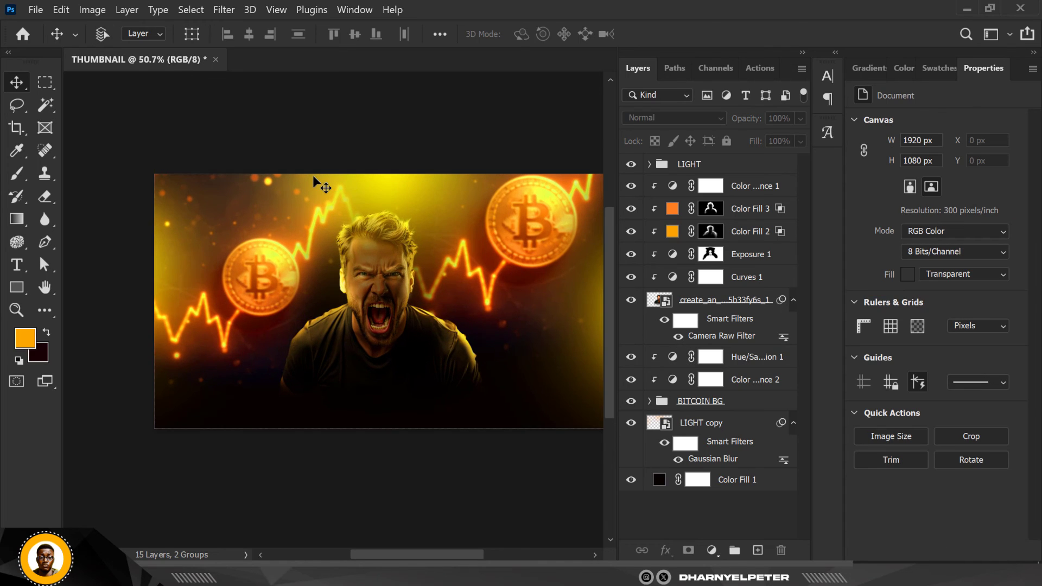
{"action": "scroll", "coordinate": [313, 176], "scroll_direction": "up", "scroll_amount": 2}
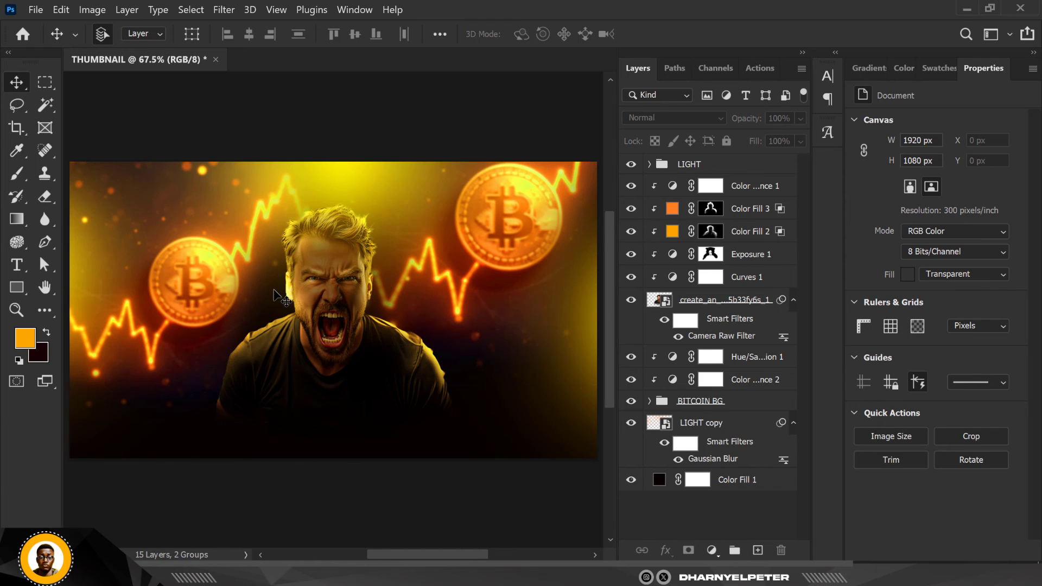
{"action": "scroll", "coordinate": [274, 294], "scroll_direction": "down", "scroll_amount": 1}
{"action": "scroll", "coordinate": [274, 293], "scroll_direction": "up", "scroll_amount": 1}
{"action": "scroll", "coordinate": [274, 294], "scroll_direction": "up", "scroll_amount": 1}
{"action": "scroll", "coordinate": [274, 294], "scroll_direction": "down", "scroll_amount": 2}
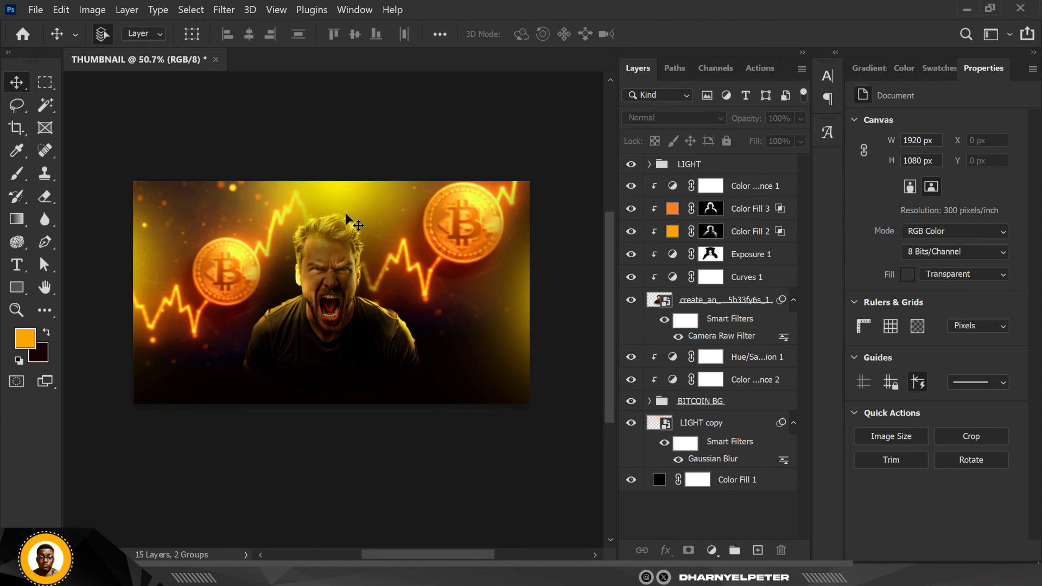
{"action": "scroll", "coordinate": [345, 212], "scroll_direction": "up", "scroll_amount": 1}
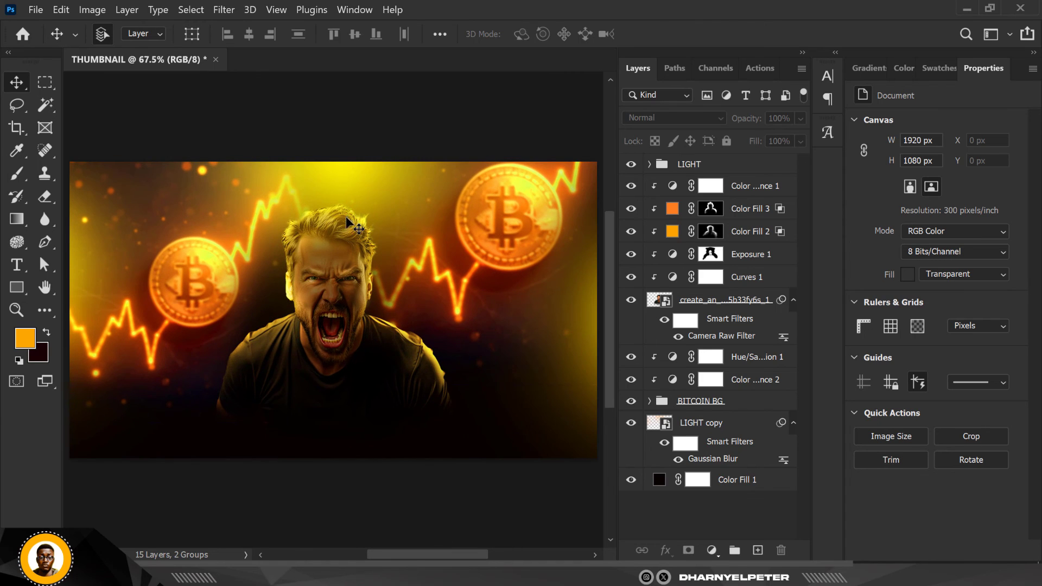
{"action": "scroll", "coordinate": [329, 213], "scroll_direction": "up", "scroll_amount": 1}
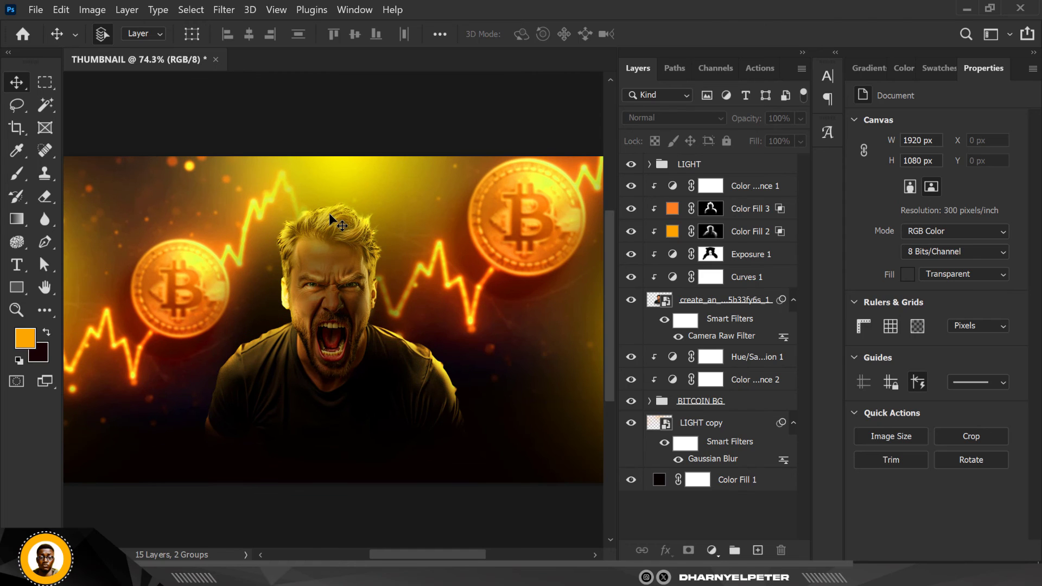
{"action": "scroll", "coordinate": [329, 212], "scroll_direction": "down", "scroll_amount": 1}
{"action": "scroll", "coordinate": [328, 213], "scroll_direction": "up", "scroll_amount": 2}
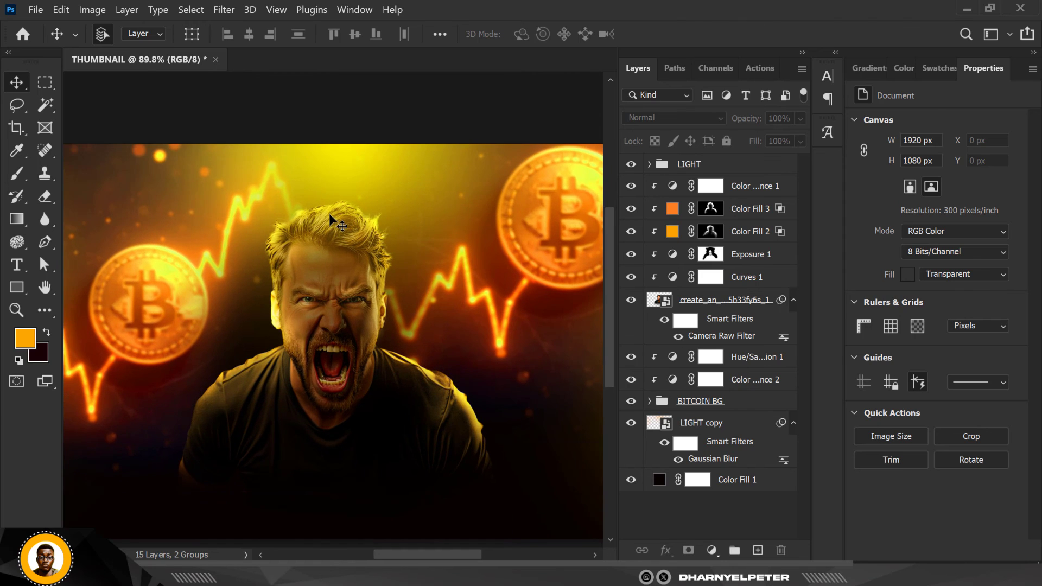
{"action": "scroll", "coordinate": [340, 255], "scroll_direction": "down", "scroll_amount": 2}
{"action": "scroll", "coordinate": [348, 275], "scroll_direction": "up", "scroll_amount": 2}
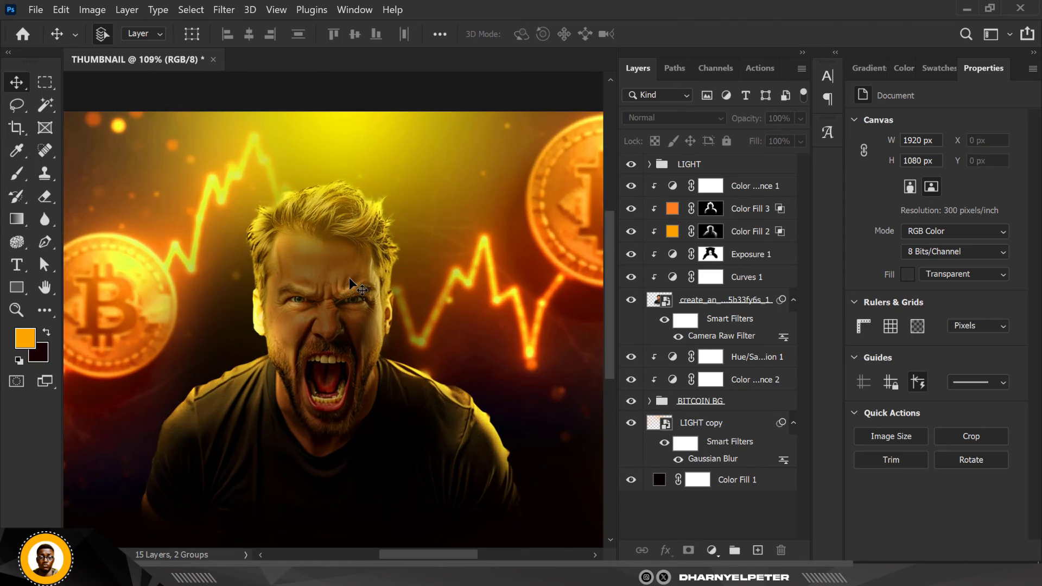
{"action": "scroll", "coordinate": [350, 280], "scroll_direction": "down", "scroll_amount": 2}
{"action": "scroll", "coordinate": [346, 271], "scroll_direction": "down", "scroll_amount": 1}
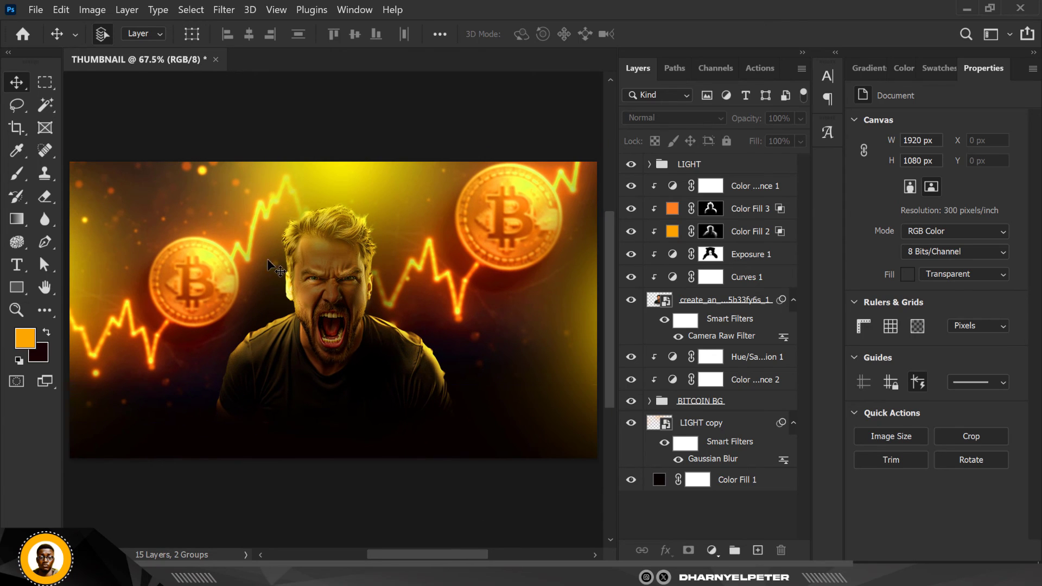
Group the man's image layer with its clipped adjustment and color fill layers and name the group IMAGE
{"action": "left_click", "coordinate": [734, 187]}
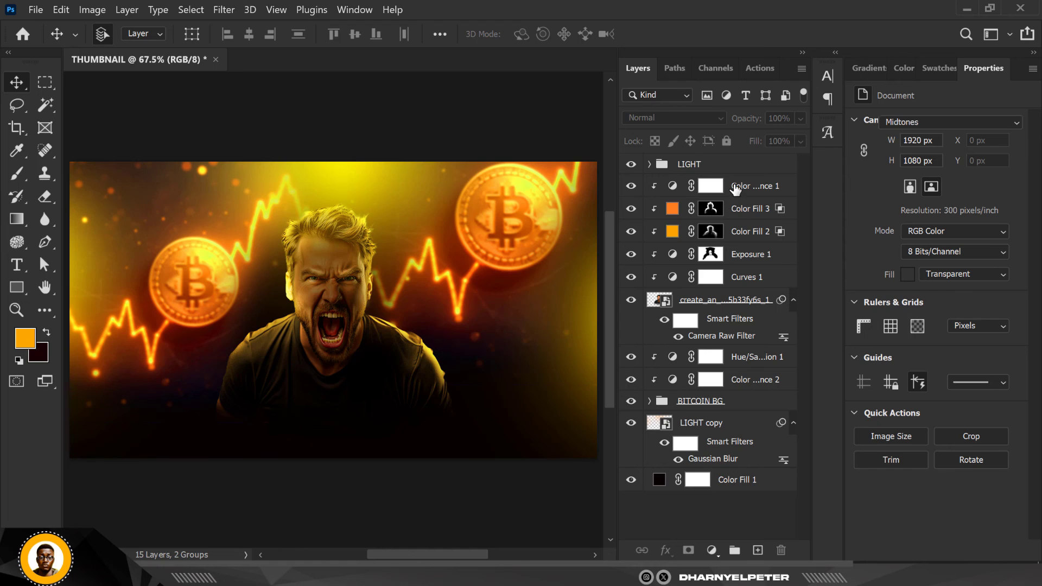
{"action": "left_click", "coordinate": [736, 307], "text": "shift"}
{"action": "key", "text": "ctrl+g"}
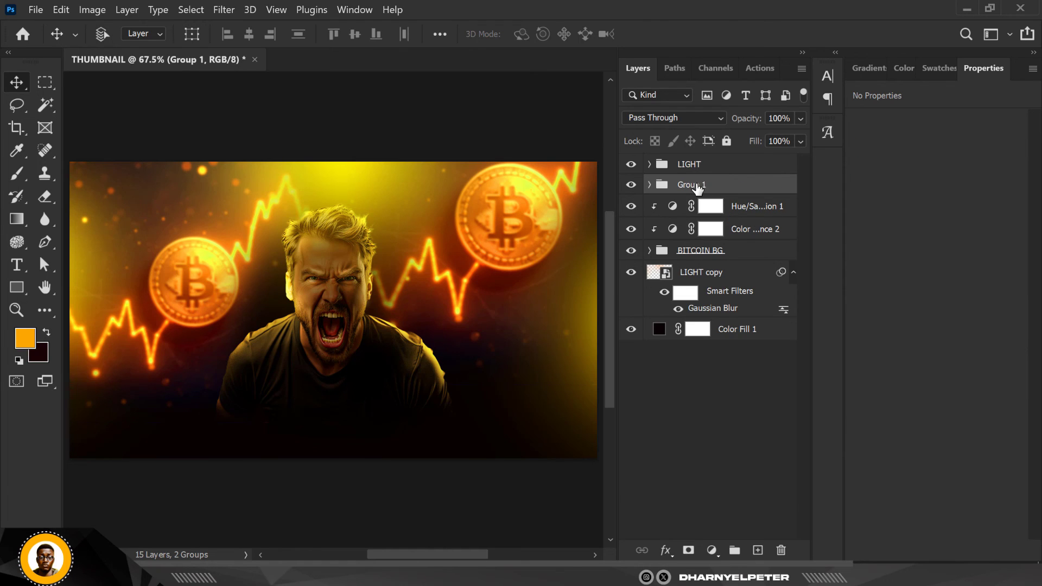
{"action": "double_click", "coordinate": [697, 185]}
{"action": "key", "text": "BackSpace"}
{"action": "key", "text": "Return"}
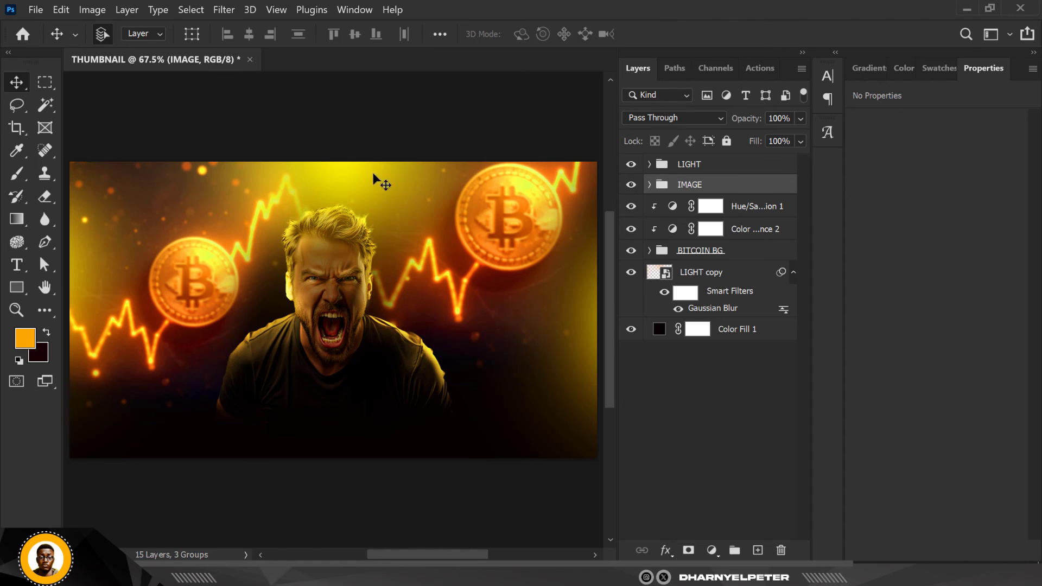
Add a Color Balance adjustment above the LIGHT group with midtones Cyan–Red +22 and Yellow–Blue -10
{"action": "scroll", "coordinate": [346, 238], "scroll_direction": "down", "scroll_amount": 2}
{"action": "scroll", "coordinate": [345, 237], "scroll_direction": "up", "scroll_amount": 1}
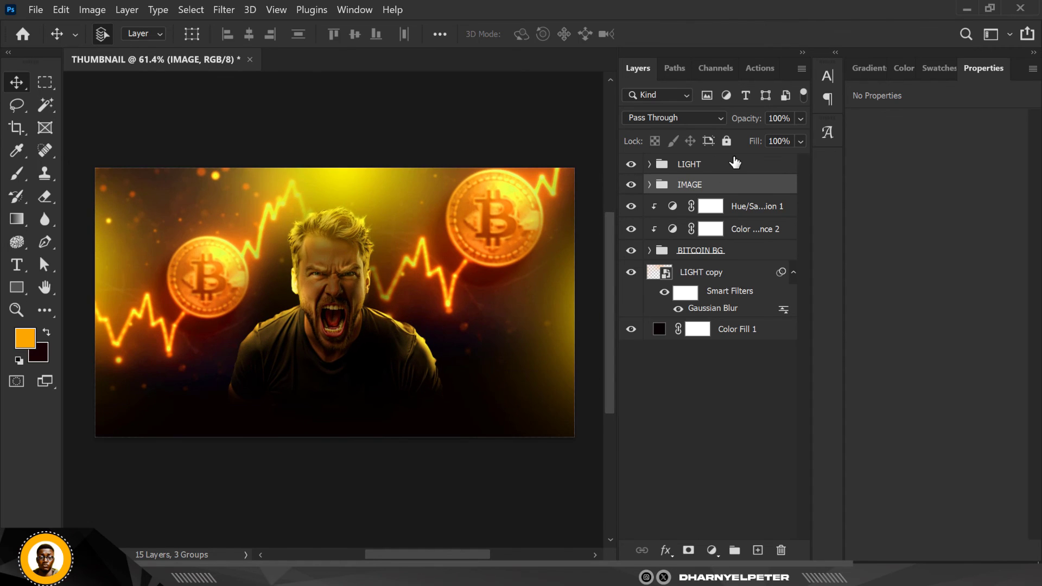
{"action": "left_click", "coordinate": [735, 163]}
{"action": "left_click", "coordinate": [711, 549]}
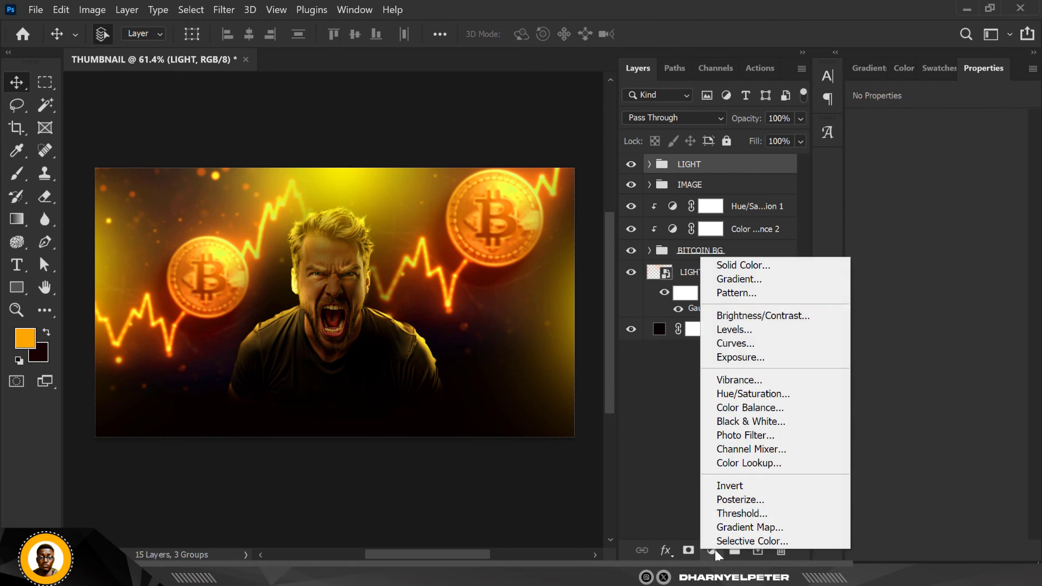
{"action": "left_click", "coordinate": [765, 406]}
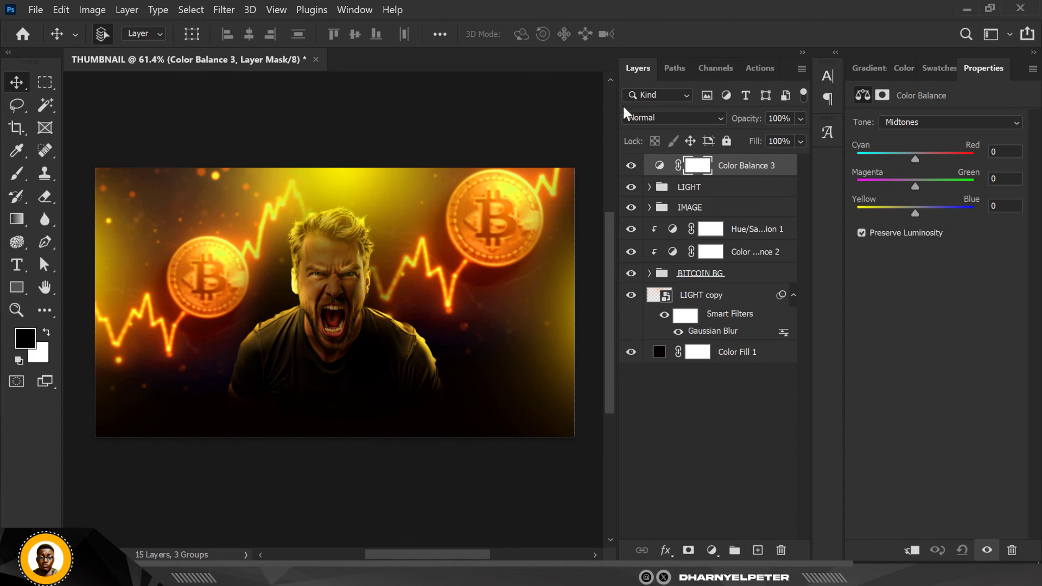
{"action": "left_click_drag", "start_coordinate": [914, 157], "coordinate": [928, 164]}
{"action": "left_click_drag", "start_coordinate": [910, 212], "coordinate": [909, 211]}
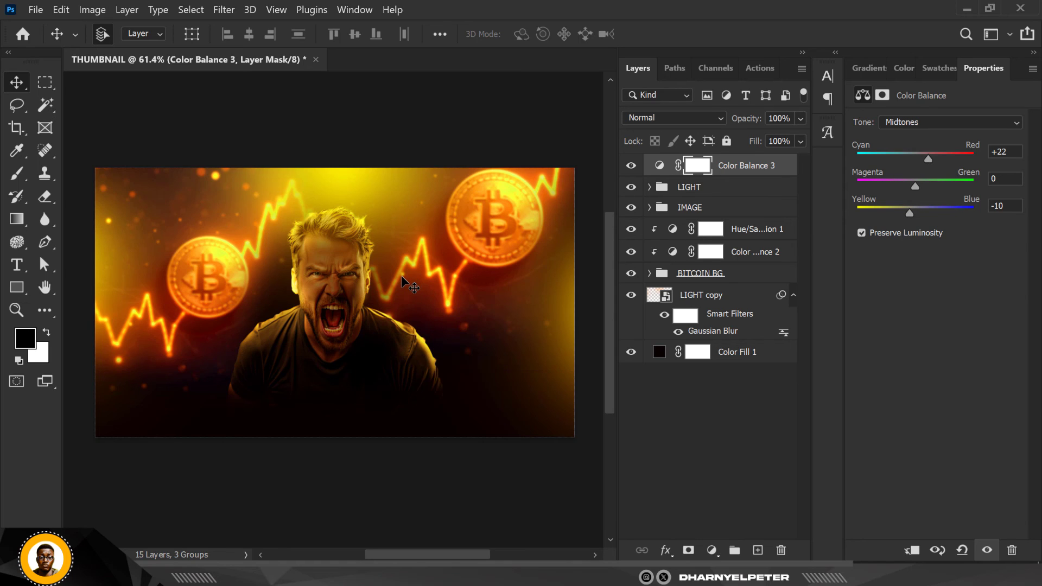
Lower the topmost Color Balance adjustment's opacity to 51% and deselect the layer
{"action": "scroll", "coordinate": [402, 130], "scroll_direction": "down", "scroll_amount": 1}
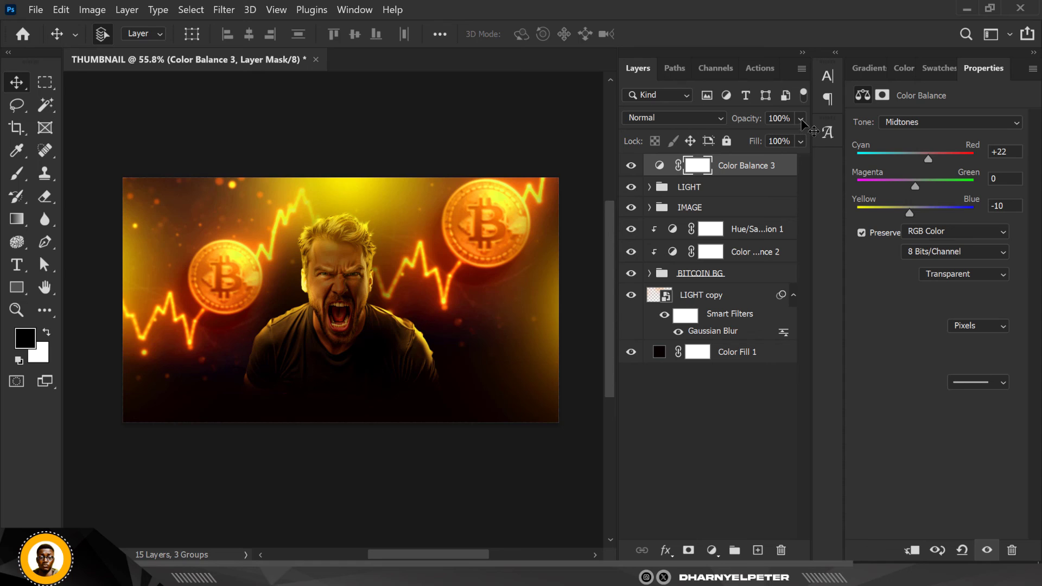
{"action": "key", "text": "ctrl+alt+shift+e"}
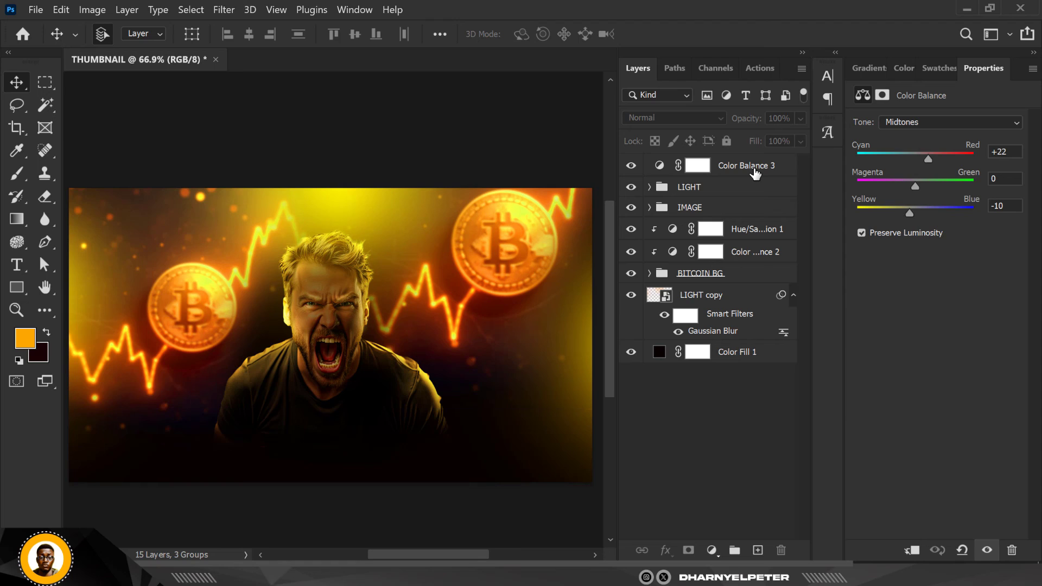
{"action": "left_click", "coordinate": [754, 172]}
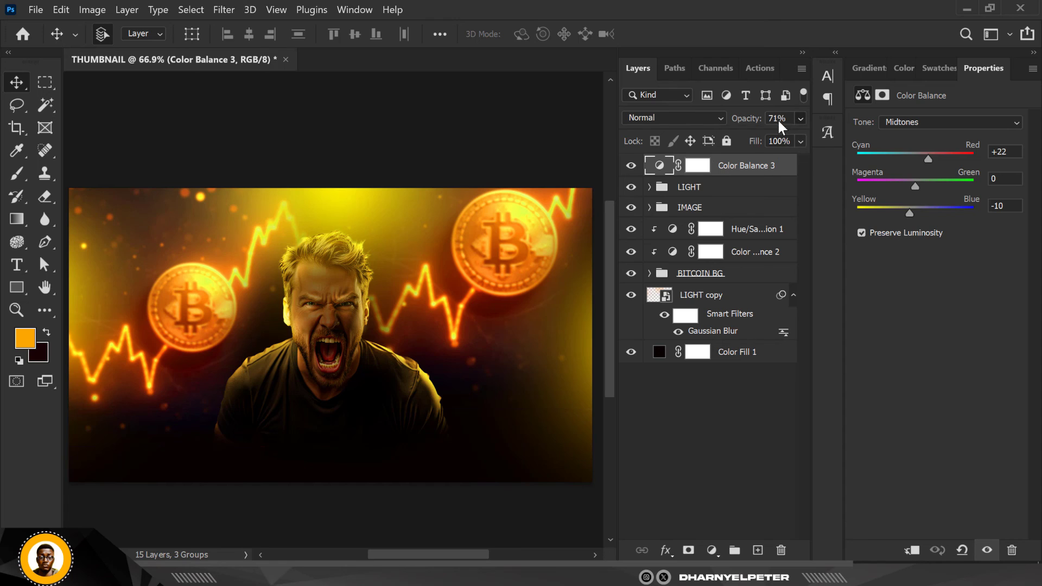
{"action": "left_click_drag", "start_coordinate": [800, 118], "coordinate": [787, 124]}
{"action": "left_click", "coordinate": [390, 117]}
{"action": "left_click", "coordinate": [389, 116]}
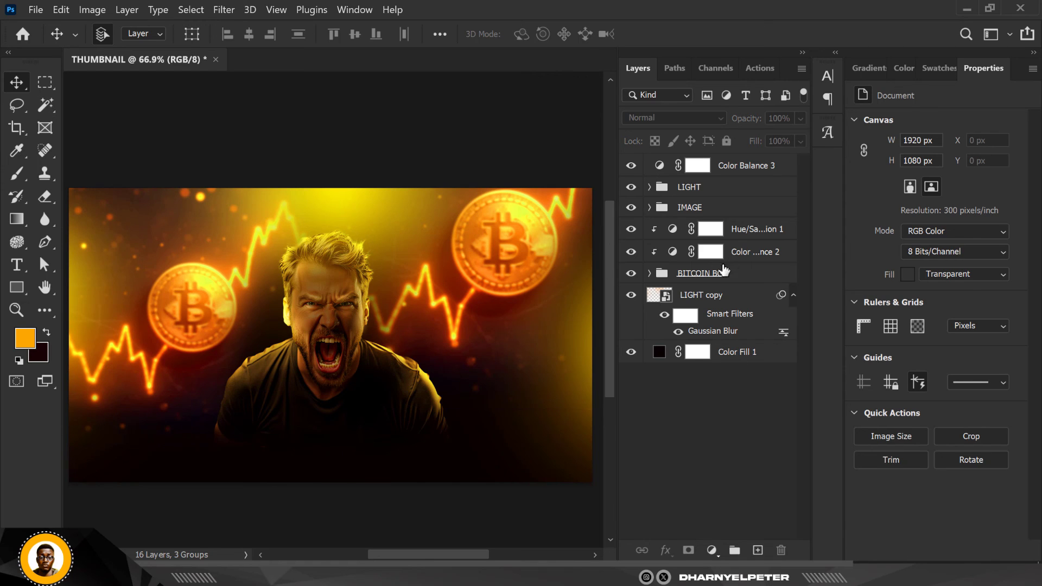
Reopen the Camera Raw filter on the man's image layer and set Texture to +76
{"action": "left_click", "coordinate": [370, 389]}
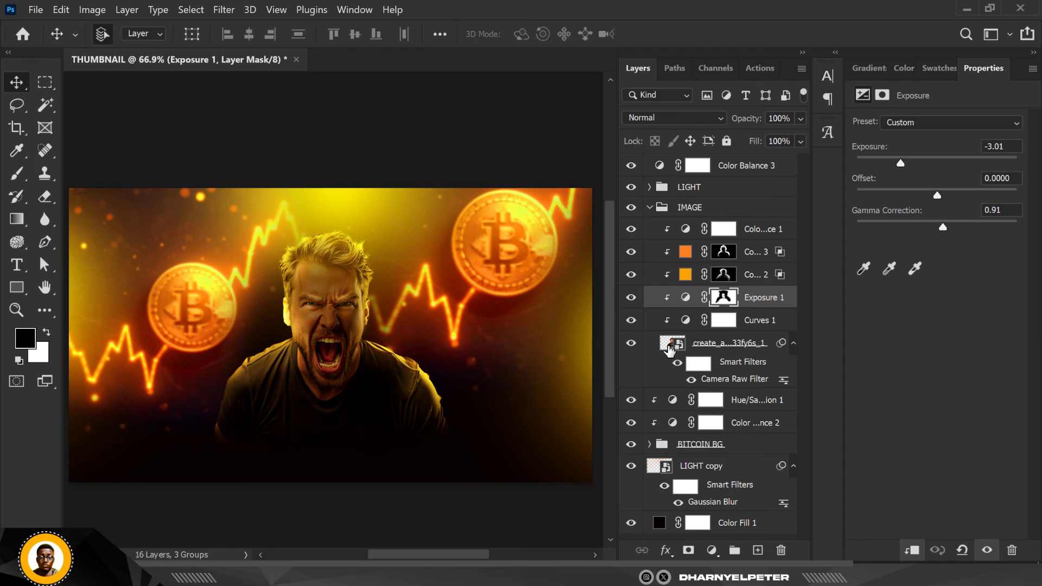
{"action": "left_click", "coordinate": [673, 347]}
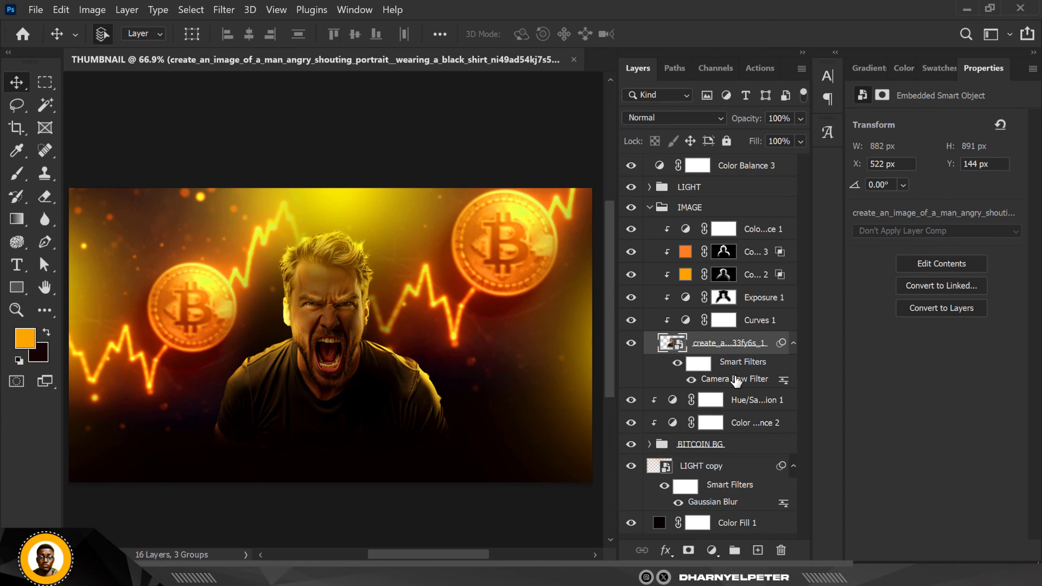
{"action": "double_click", "coordinate": [736, 380]}
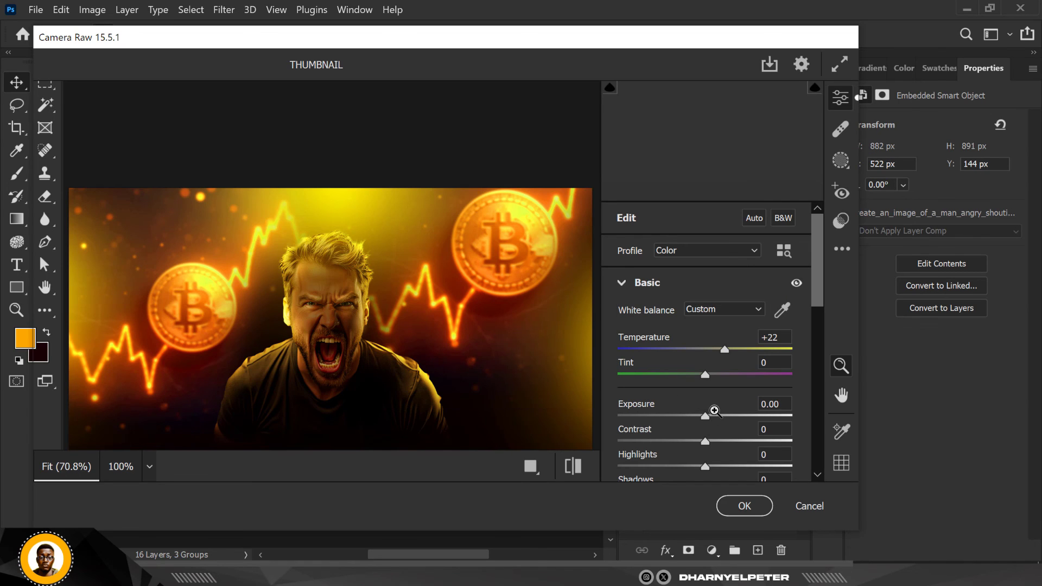
{"action": "scroll", "coordinate": [714, 411], "scroll_direction": "down", "scroll_amount": 5}
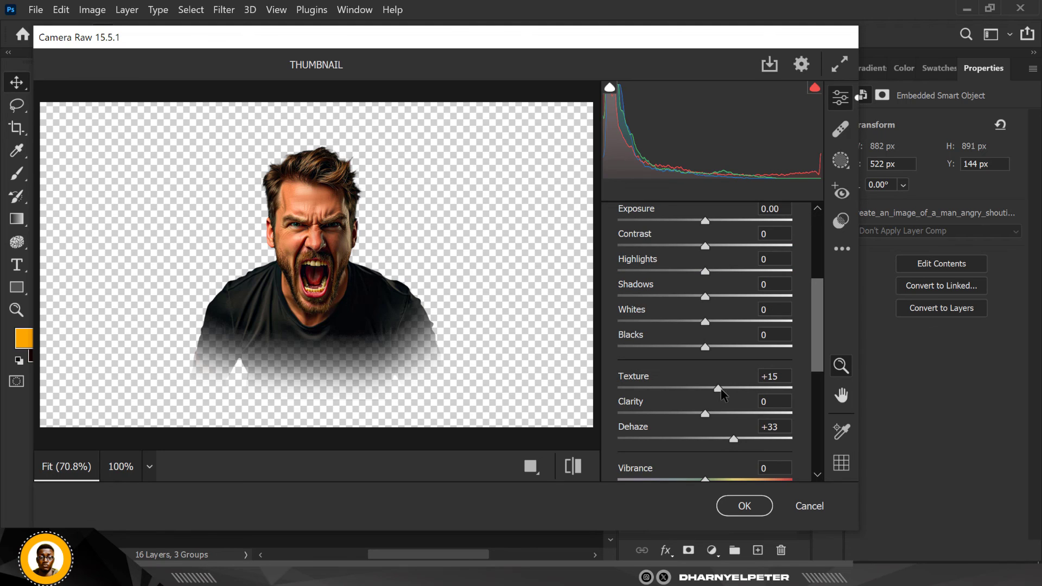
{"action": "left_click_drag", "start_coordinate": [745, 391], "coordinate": [758, 393]}
{"action": "left_click", "coordinate": [758, 388]}
{"action": "left_click", "coordinate": [770, 389]}
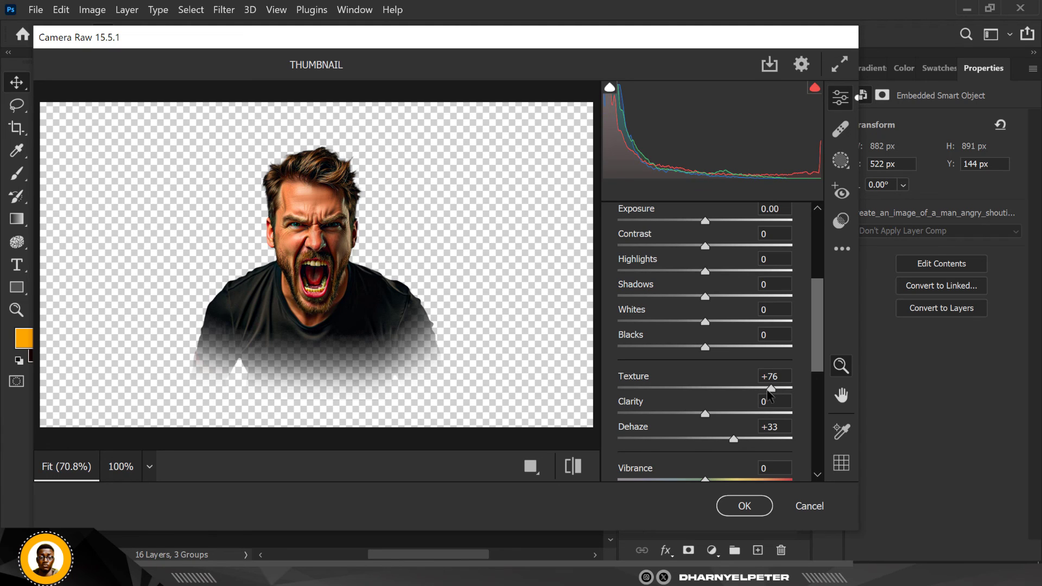
Set Blacks to -16 in the man's Camera Raw filter and apply the changes
{"action": "left_click", "coordinate": [724, 347]}
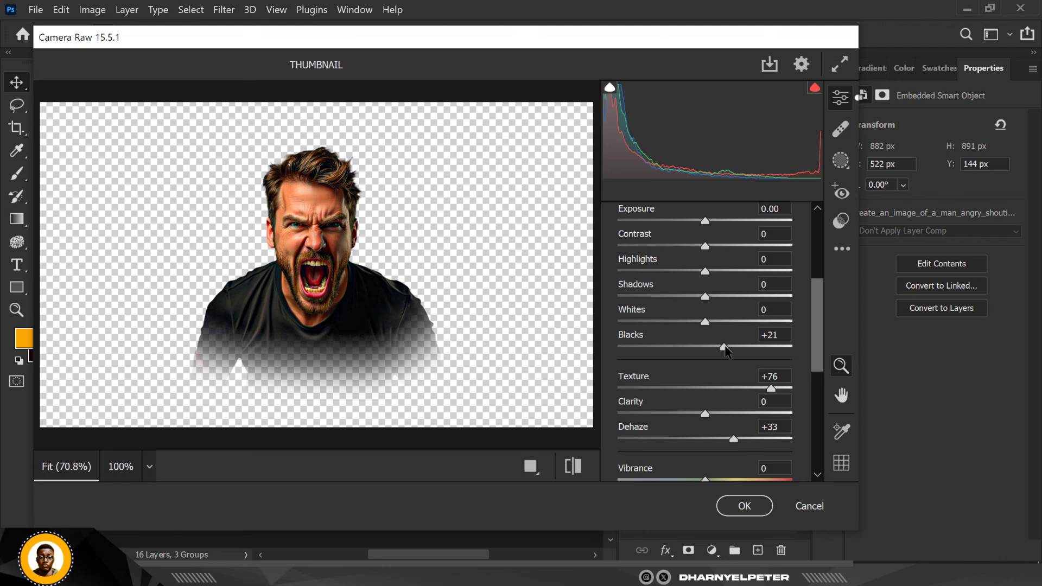
{"action": "left_click", "coordinate": [682, 346]}
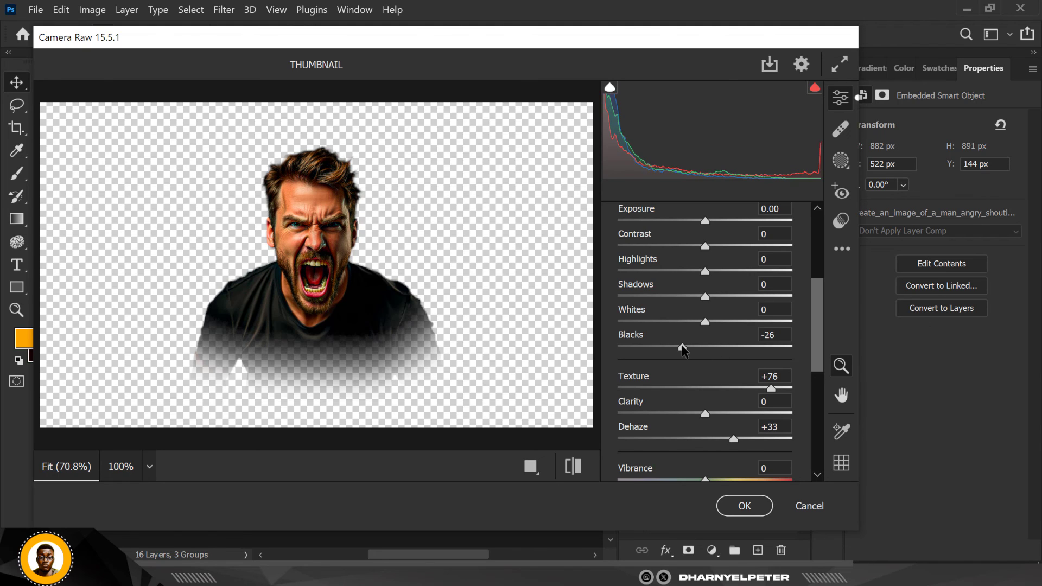
{"action": "left_click", "coordinate": [687, 347]}
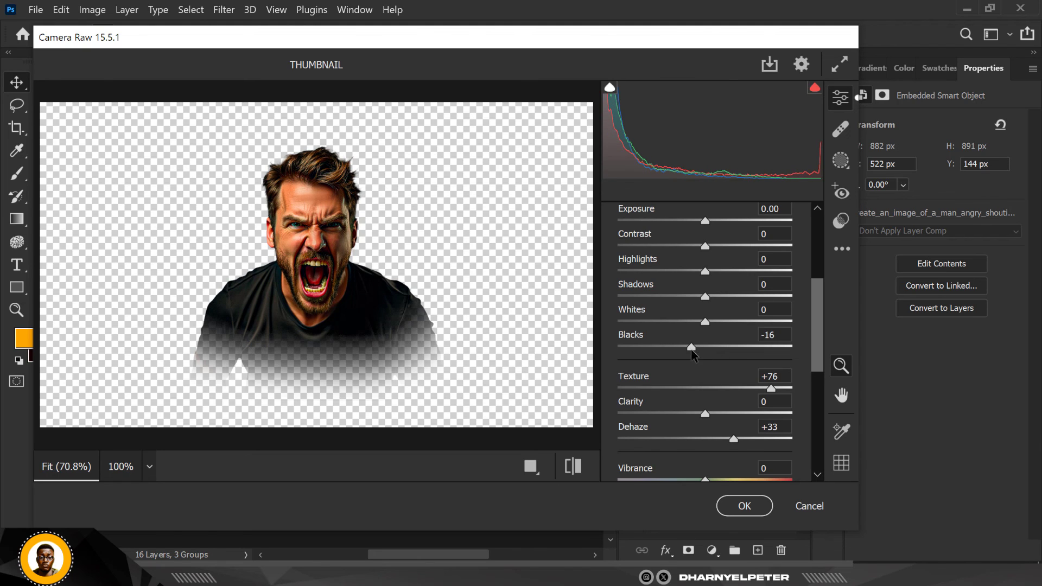
{"action": "left_click", "coordinate": [742, 508]}
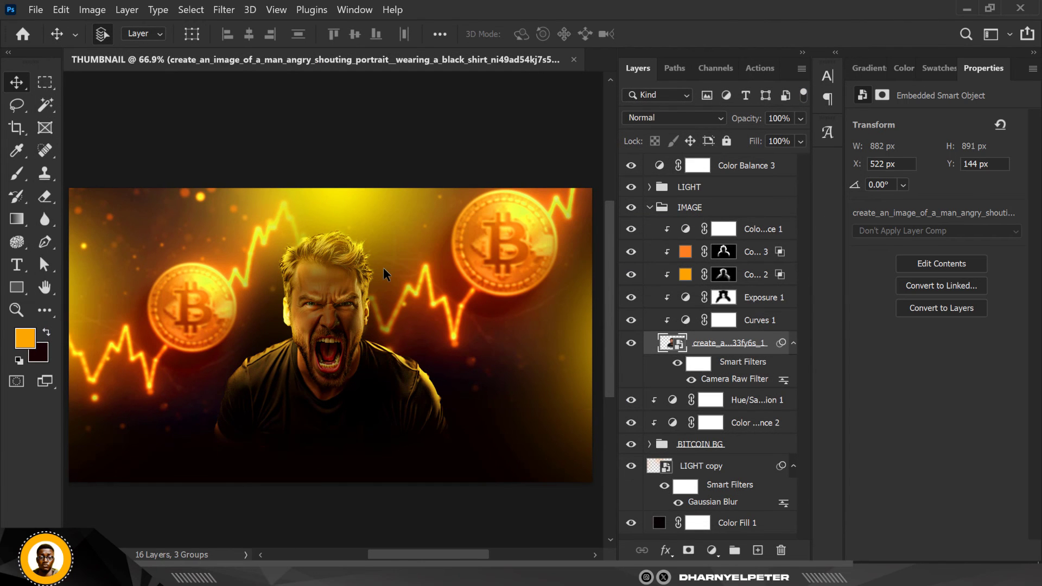
Add a new layer above the top Color Balance and enter the horizontal text BITCOIN near the man's shoulder
{"action": "scroll", "coordinate": [388, 277], "scroll_direction": "down", "scroll_amount": 1}
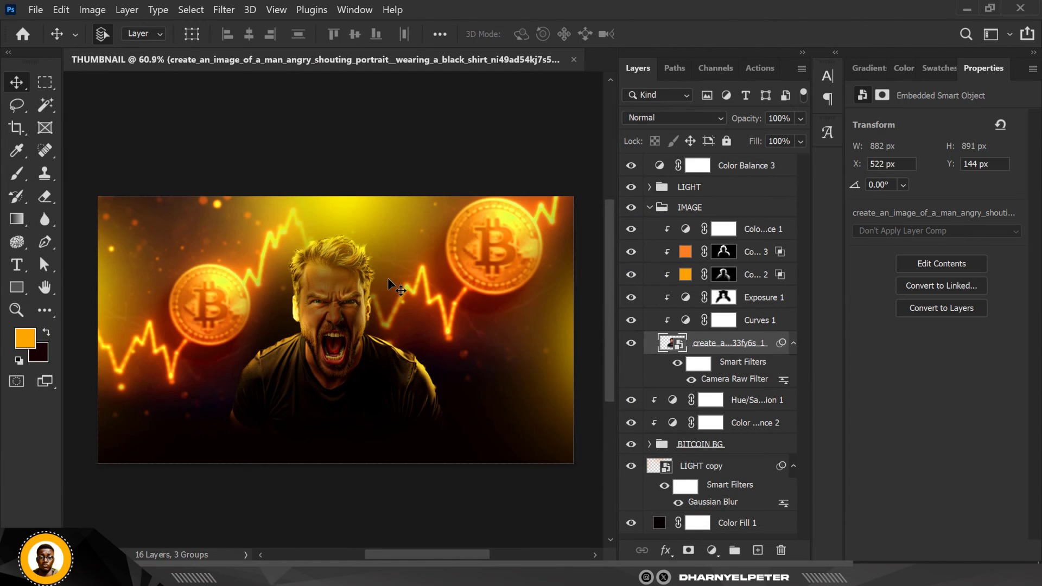
{"action": "scroll", "coordinate": [388, 278], "scroll_direction": "up", "scroll_amount": 1}
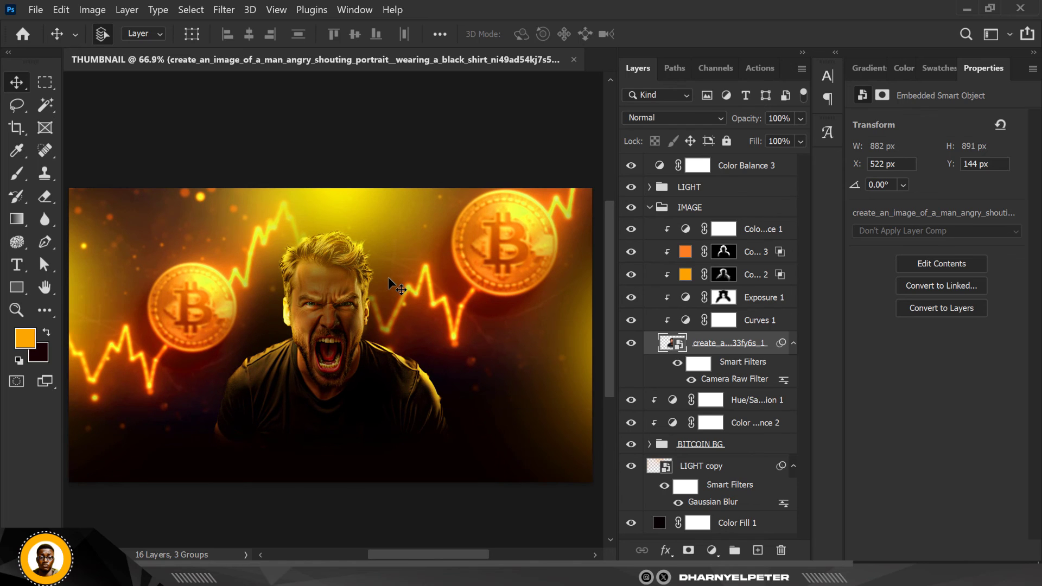
{"action": "scroll", "coordinate": [377, 207], "scroll_direction": "down", "scroll_amount": 1}
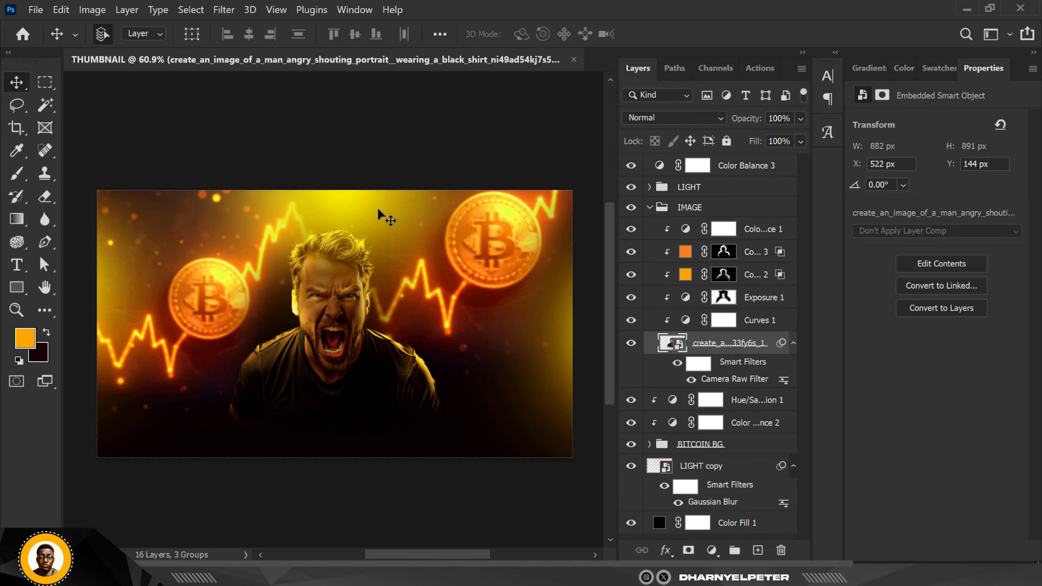
{"action": "scroll", "coordinate": [377, 207], "scroll_direction": "up", "scroll_amount": 1}
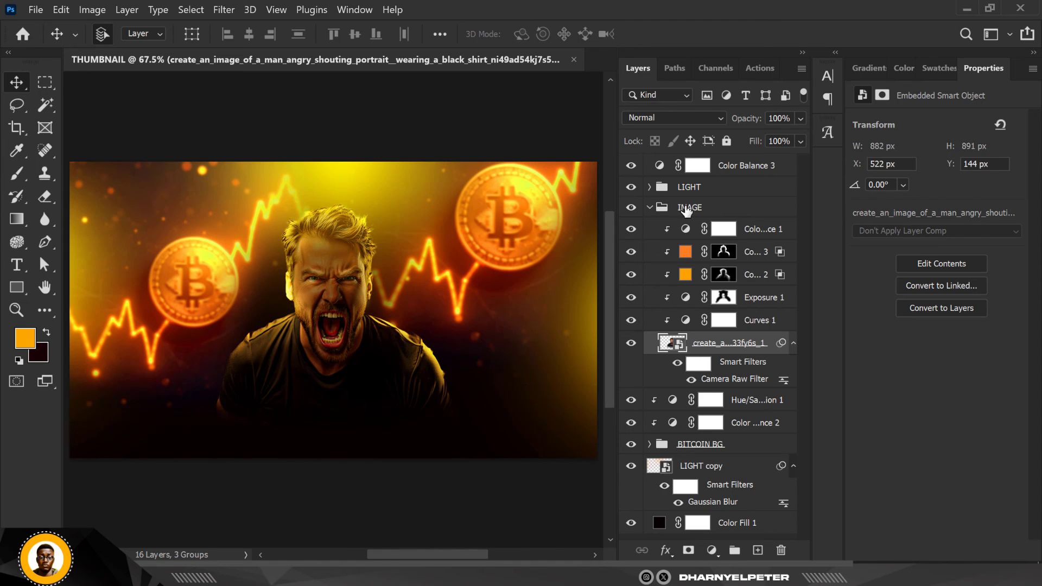
{"action": "left_click", "coordinate": [762, 166]}
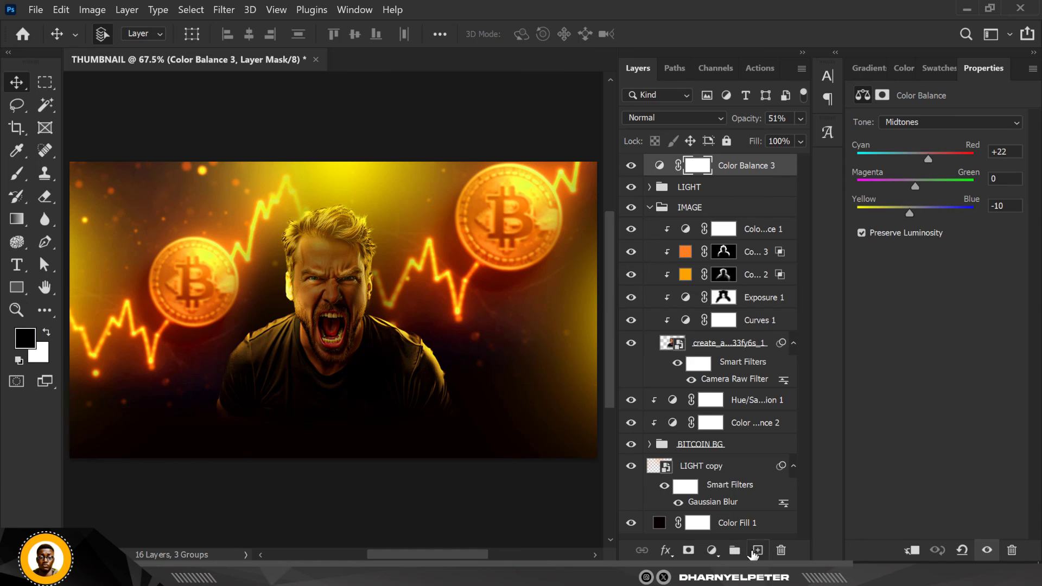
{"action": "left_click", "coordinate": [758, 550]}
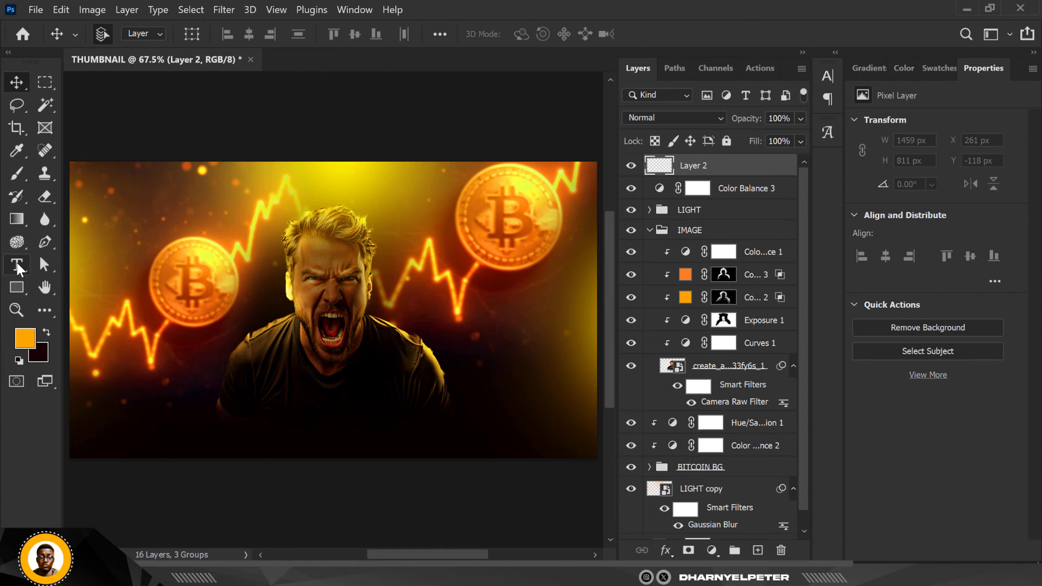
{"action": "left_click", "coordinate": [18, 266]}
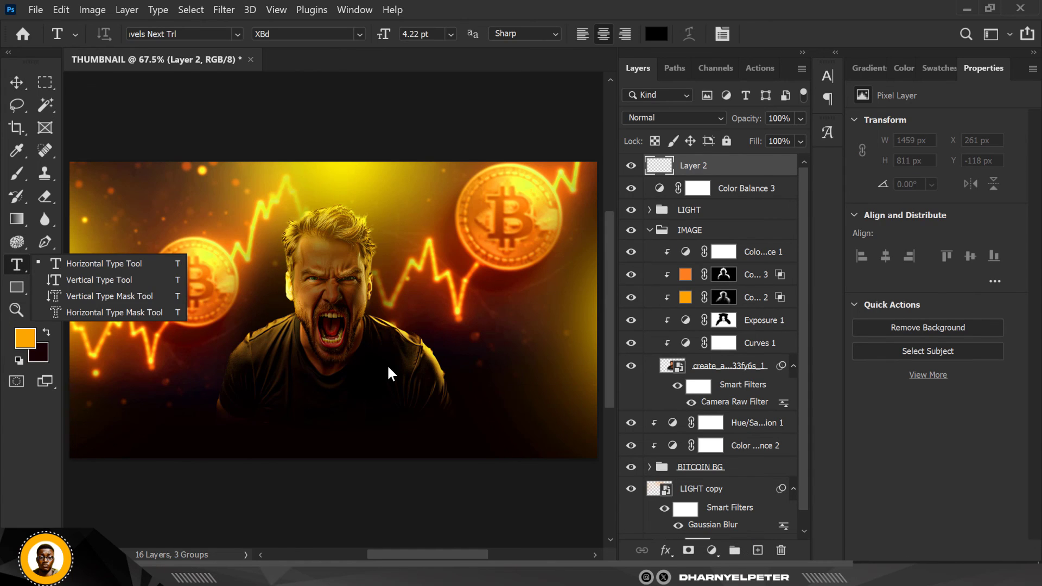
{"action": "left_click", "coordinate": [107, 263]}
{"action": "left_click", "coordinate": [419, 376]}
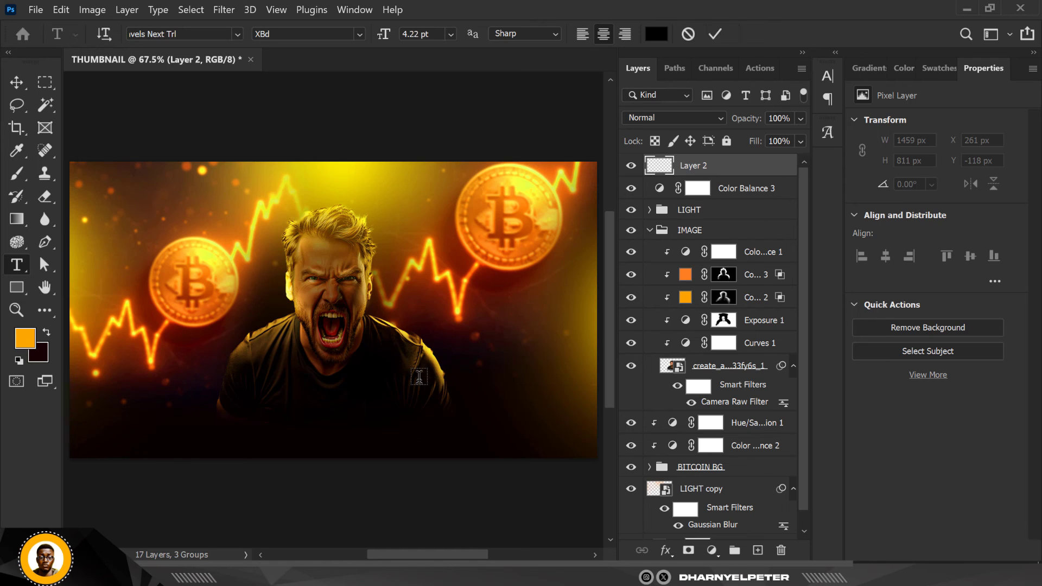
{"action": "type", "text": "BITCOIN"}
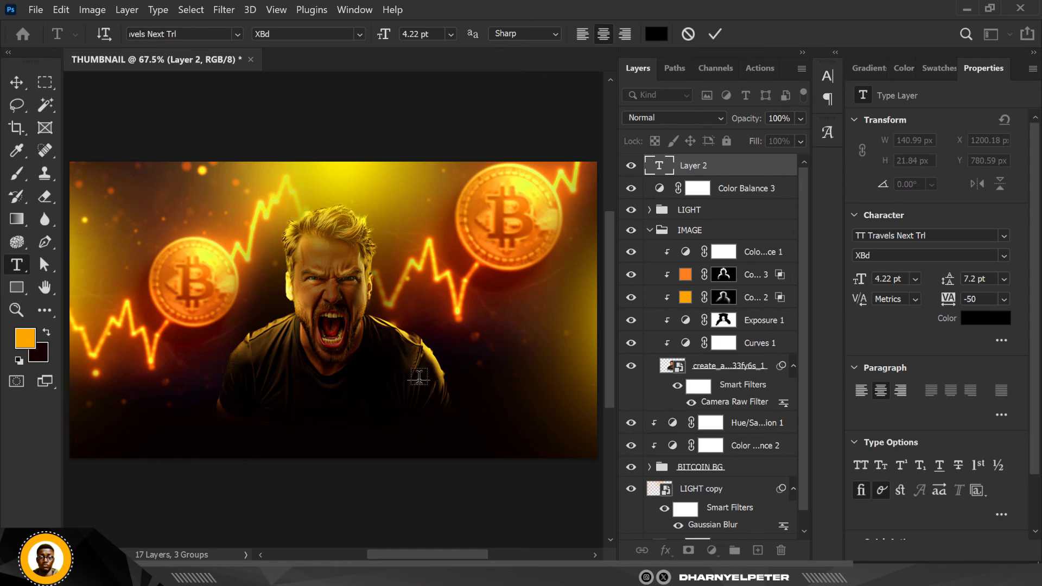
Color the BITCOIN text white and set its font to Montserrat Black Italic
{"action": "left_click", "coordinate": [16, 82]}
{"action": "left_click", "coordinate": [985, 319]}
{"action": "left_click_drag", "start_coordinate": [611, 174], "coordinate": [594, 124]}
{"action": "left_click", "coordinate": [965, 116]}
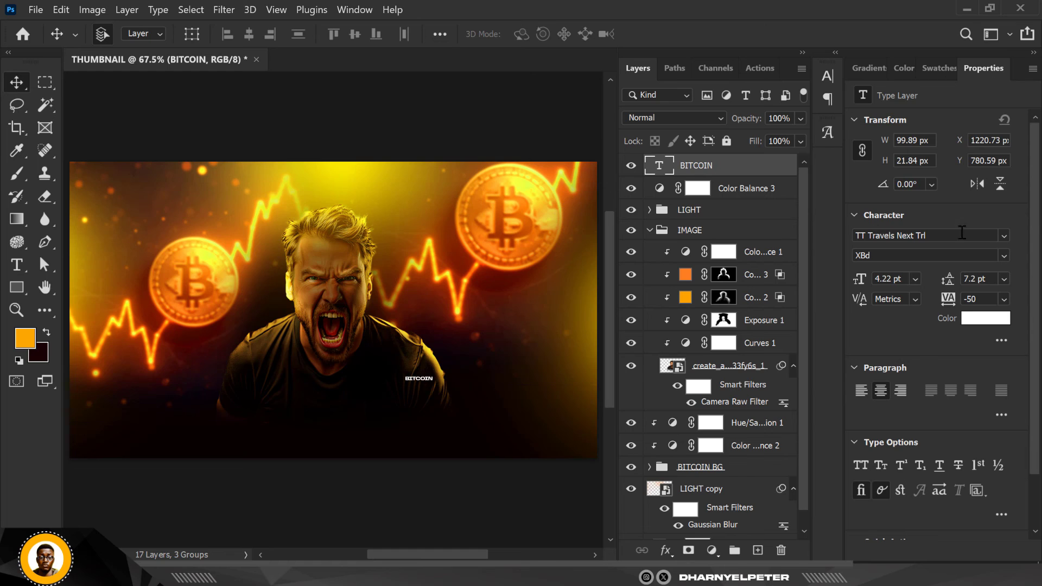
{"action": "left_click", "coordinate": [922, 235]}
{"action": "type", "text": "Montserrat"}
{"action": "left_click", "coordinate": [923, 548]}
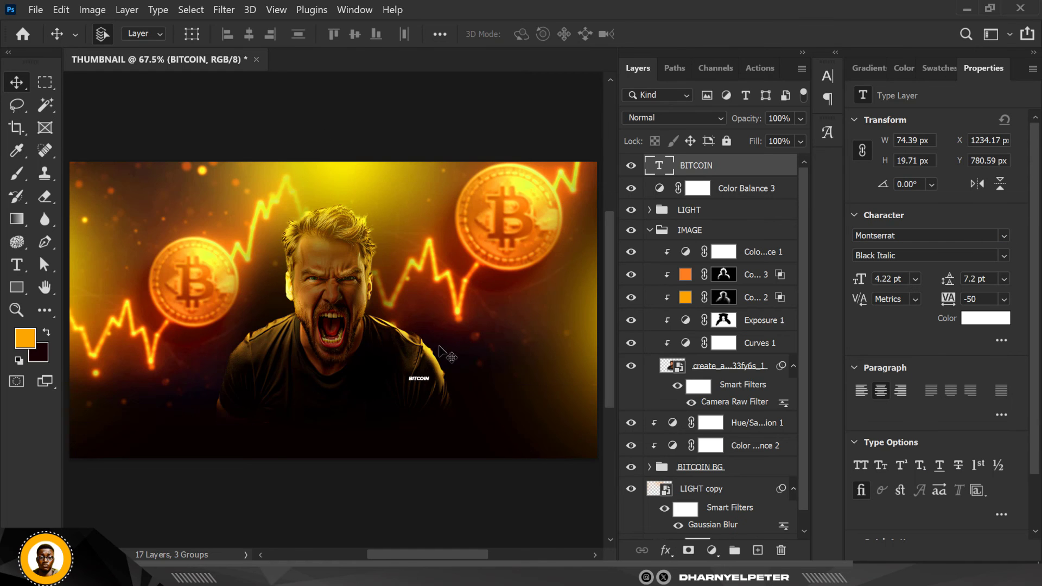
Enlarge the BITCOIN text to about 752 px wide and move it into the canvas's lower-right area
{"action": "scroll", "coordinate": [448, 355], "scroll_direction": "down", "scroll_amount": 3}
{"action": "key", "text": "ctrl+t"}
{"action": "left_click_drag", "start_coordinate": [392, 367], "coordinate": [554, 308]}
{"action": "key", "text": "Return"}
{"action": "scroll", "coordinate": [424, 350], "scroll_direction": "up", "scroll_amount": 4}
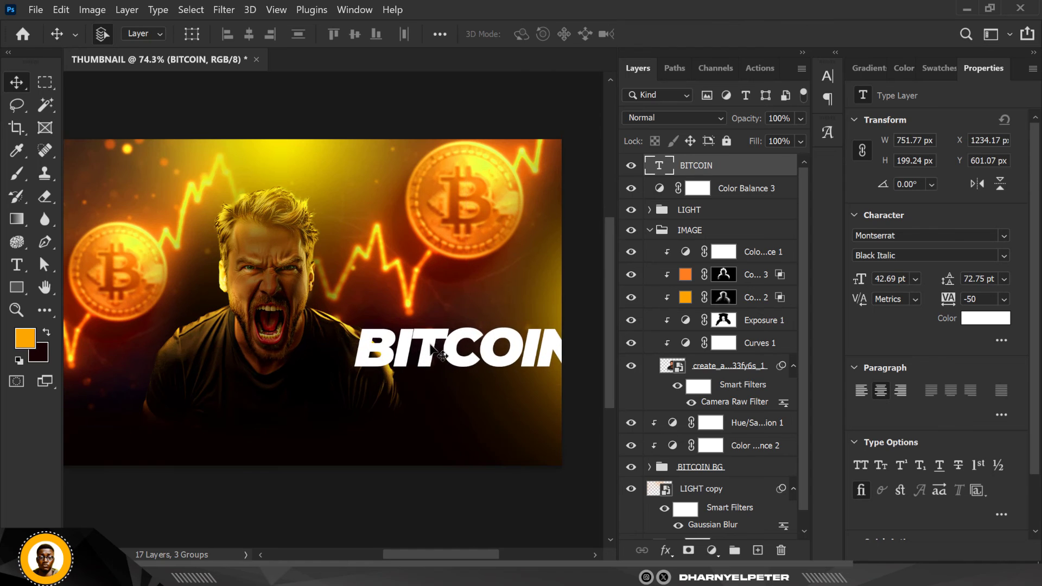
{"action": "left_click_drag", "start_coordinate": [426, 350], "coordinate": [385, 450]}
Duplicate the BITCOIN text layer and replace the copy's text with $96,441.61USD
{"action": "key", "text": "ctrl+j"}
{"action": "double_click", "coordinate": [651, 172]}
{"action": "type", "text": "$96,"}
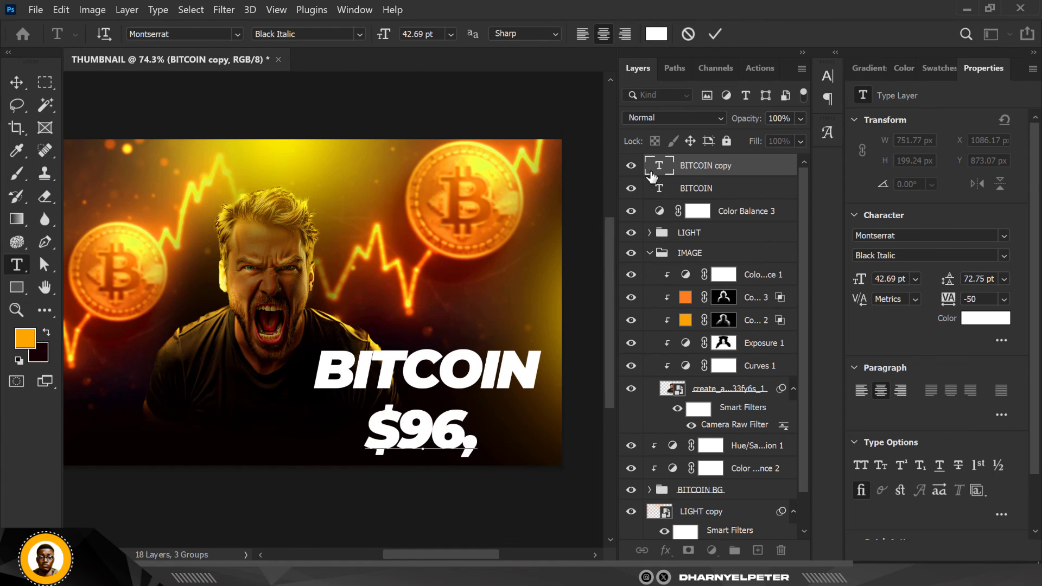
{"action": "type", "text": "441.61USD"}
{"action": "left_click", "coordinate": [16, 82]}
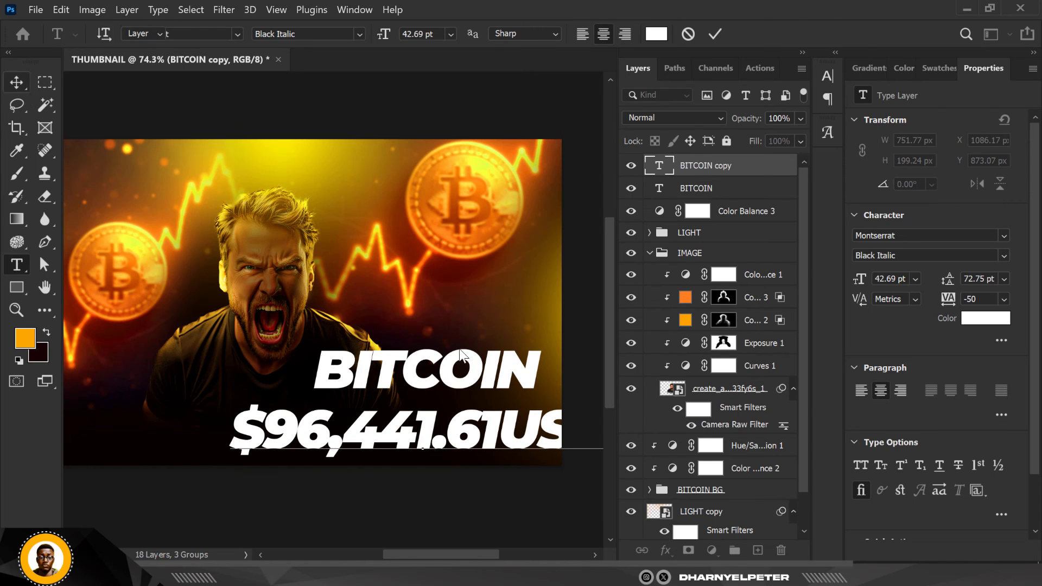
Scale the price text down to about 736 px wide and place it directly beneath BITCOIN
{"action": "scroll", "coordinate": [312, 347], "scroll_direction": "down", "scroll_amount": 4}
{"action": "key", "text": "ctrl+t"}
{"action": "left_click_drag", "start_coordinate": [521, 428], "coordinate": [465, 419]}
{"action": "left_click_drag", "start_coordinate": [433, 414], "coordinate": [435, 401]}
{"action": "key", "text": "Return"}
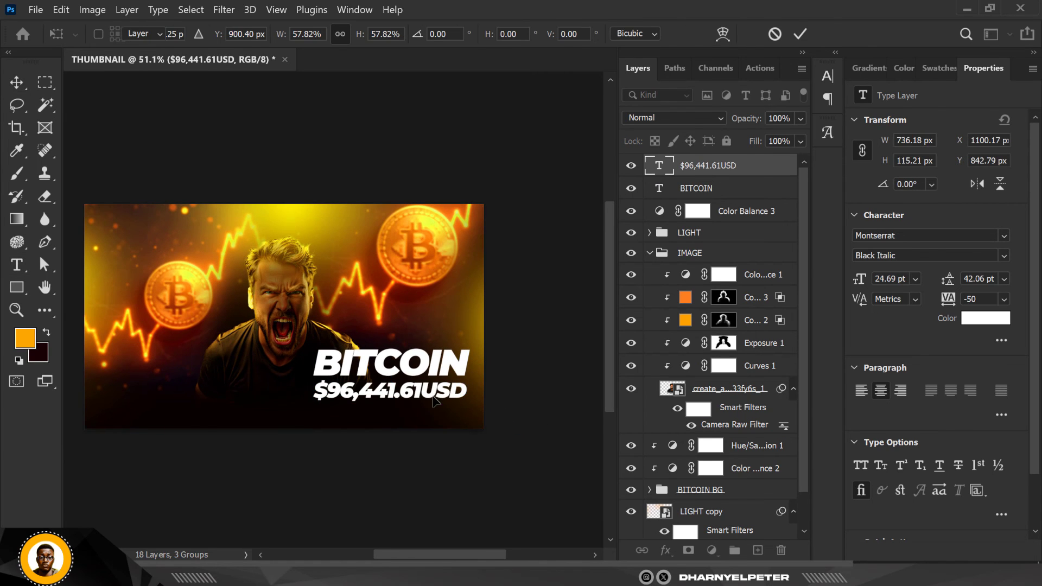
Enable a Gradient Overlay layer style on the BITCOIN text layer
{"action": "scroll", "coordinate": [391, 368], "scroll_direction": "up", "scroll_amount": 4}
{"action": "left_click", "coordinate": [417, 360]}
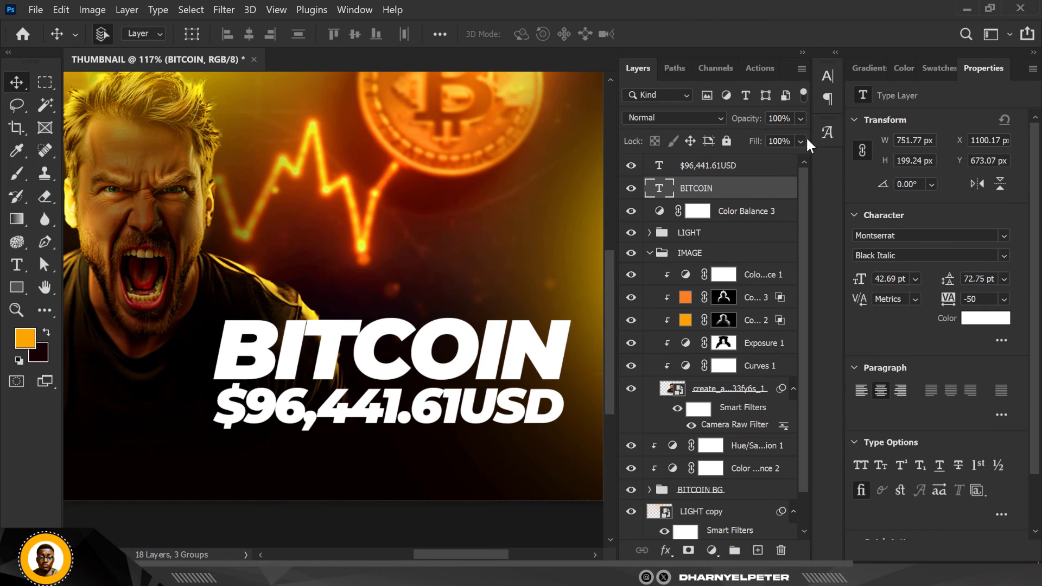
{"action": "double_click", "coordinate": [738, 185]}
{"action": "left_click", "coordinate": [728, 166]}
{"action": "left_click_drag", "start_coordinate": [501, 24], "coordinate": [678, 36]}
{"action": "left_click", "coordinate": [683, 285]}
{"action": "mouse_move", "coordinate": [755, 35]}
{"action": "left_mouse_down"}
{"action": "mouse_move", "coordinate": [790, 38]}
{"action": "mouse_move", "coordinate": [756, 27]}
{"action": "left_mouse_up"}
Try a BITCOIN gradient overlay running from yellow #f1d00f, sampled from the man's hair, to burnt orange #d04500
{"action": "left_click", "coordinate": [946, 133]}
{"action": "left_click", "coordinate": [895, 130]}
{"action": "double_click", "coordinate": [670, 430]}
{"action": "left_click", "coordinate": [186, 96]}
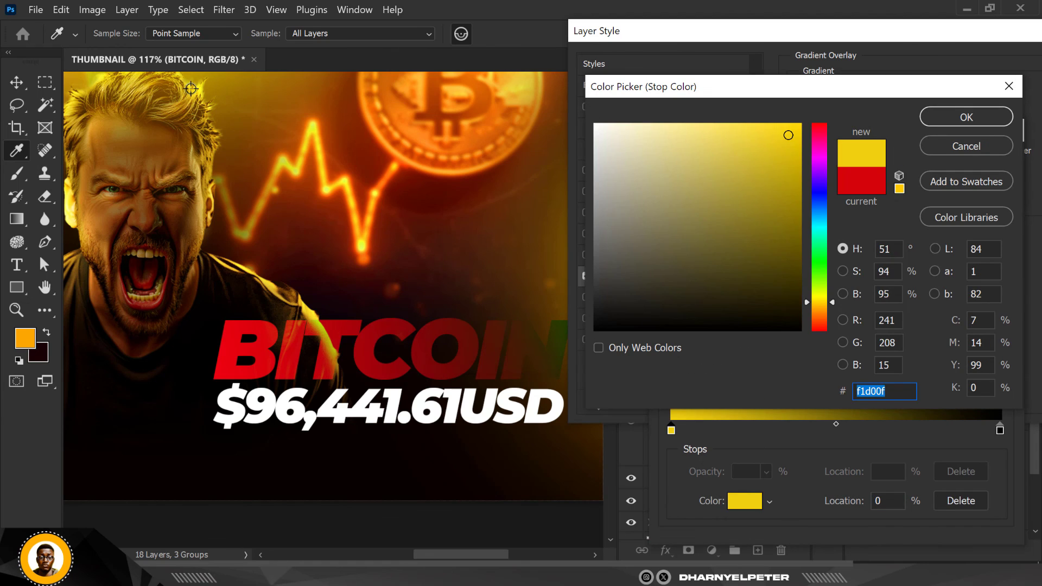
{"action": "left_click", "coordinate": [966, 117]}
{"action": "left_click", "coordinate": [1000, 430]}
{"action": "left_click", "coordinate": [745, 500]}
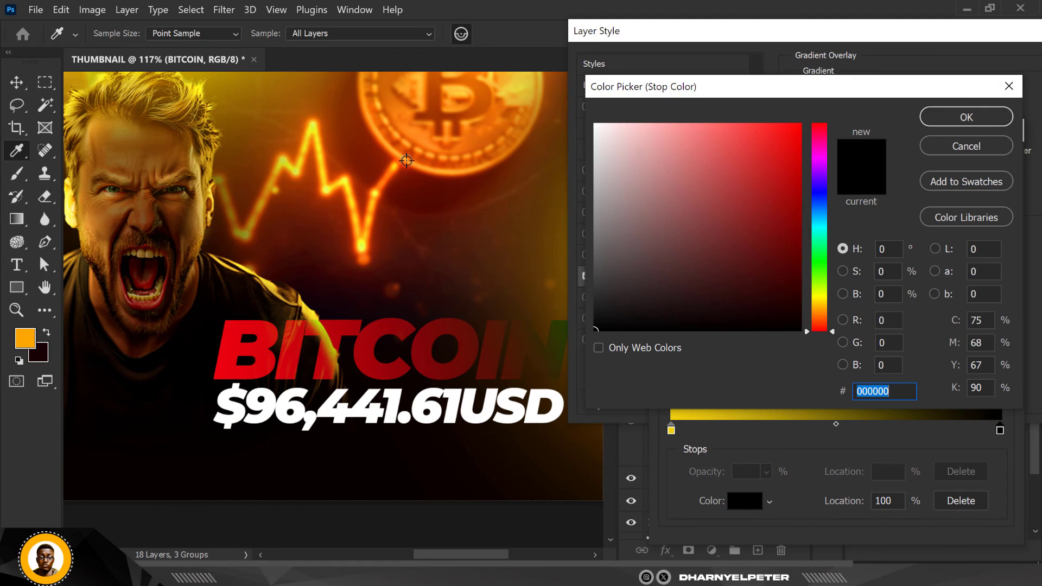
{"action": "type", "text": "d04500"}
{"action": "left_click", "coordinate": [974, 119]}
{"action": "left_click", "coordinate": [991, 166]}
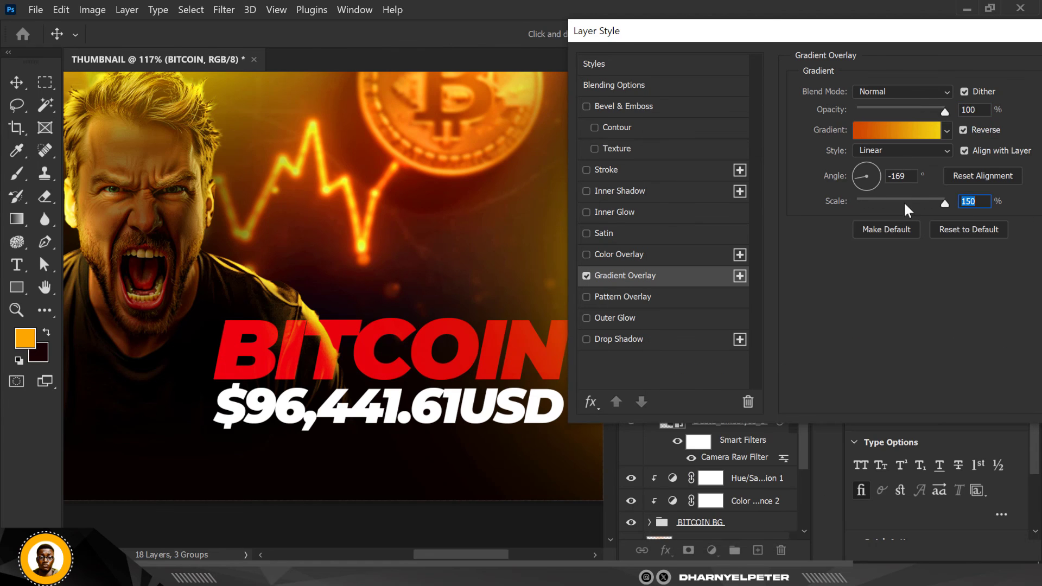
Try a red-to-yellow preset from the Oranges group for the BITCOIN gradient overlay, with angle 158° and scale 51%
{"action": "left_click", "coordinate": [947, 130]}
{"action": "scroll", "coordinate": [888, 220], "scroll_direction": "up", "scroll_amount": 10}
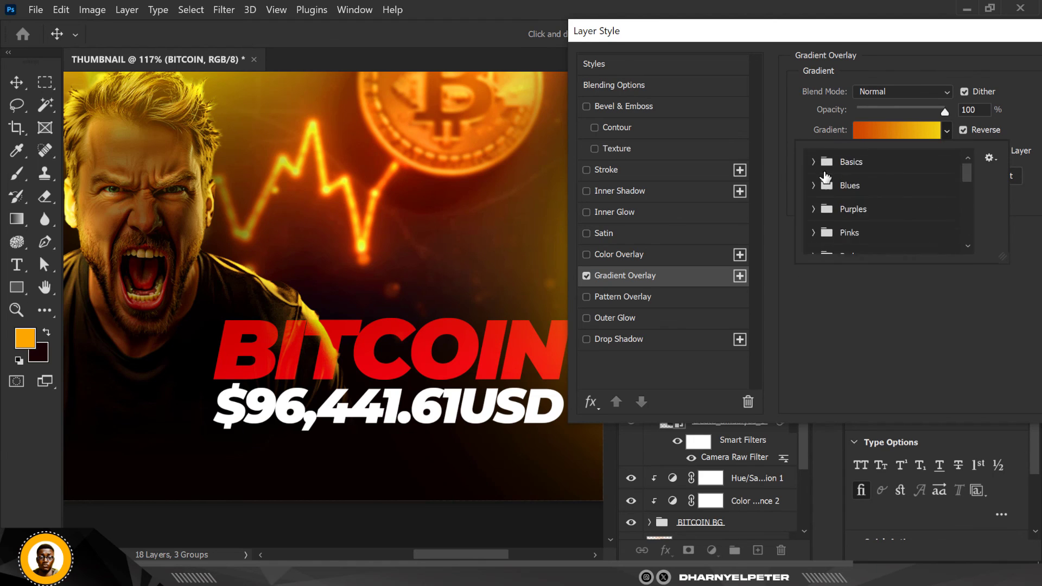
{"action": "scroll", "coordinate": [823, 174], "scroll_direction": "down", "scroll_amount": 2}
{"action": "left_click", "coordinate": [813, 176]}
{"action": "left_click", "coordinate": [936, 201]}
{"action": "left_click", "coordinate": [1021, 128]}
{"action": "left_click_drag", "start_coordinate": [868, 185], "coordinate": [856, 172]}
{"action": "left_click_drag", "start_coordinate": [942, 203], "coordinate": [884, 203]}
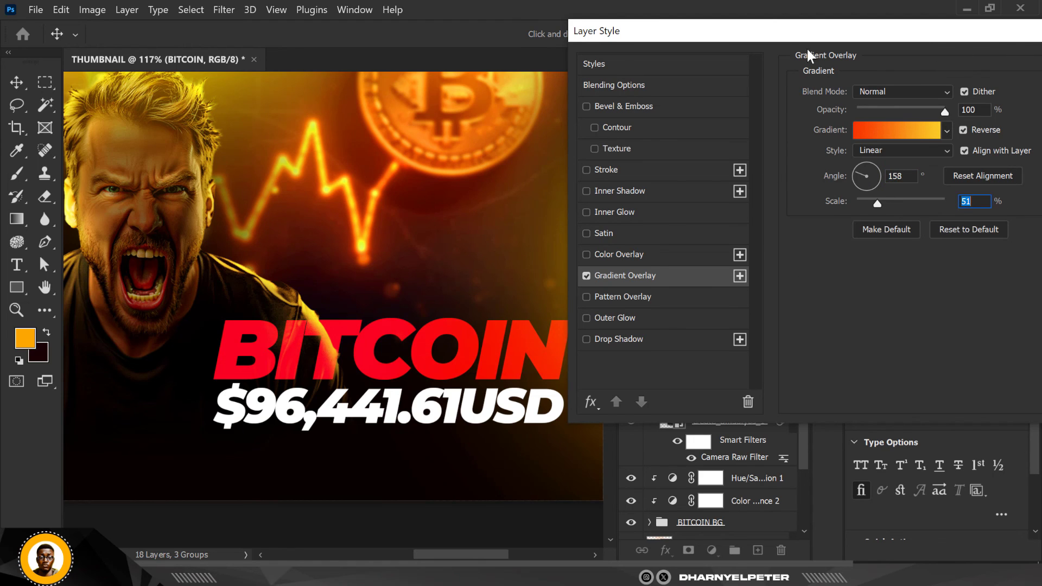
{"action": "left_click_drag", "start_coordinate": [803, 34], "coordinate": [792, 32]}
{"action": "left_click_drag", "start_coordinate": [873, 34], "coordinate": [734, 25]}
{"action": "left_click", "coordinate": [1003, 54]}
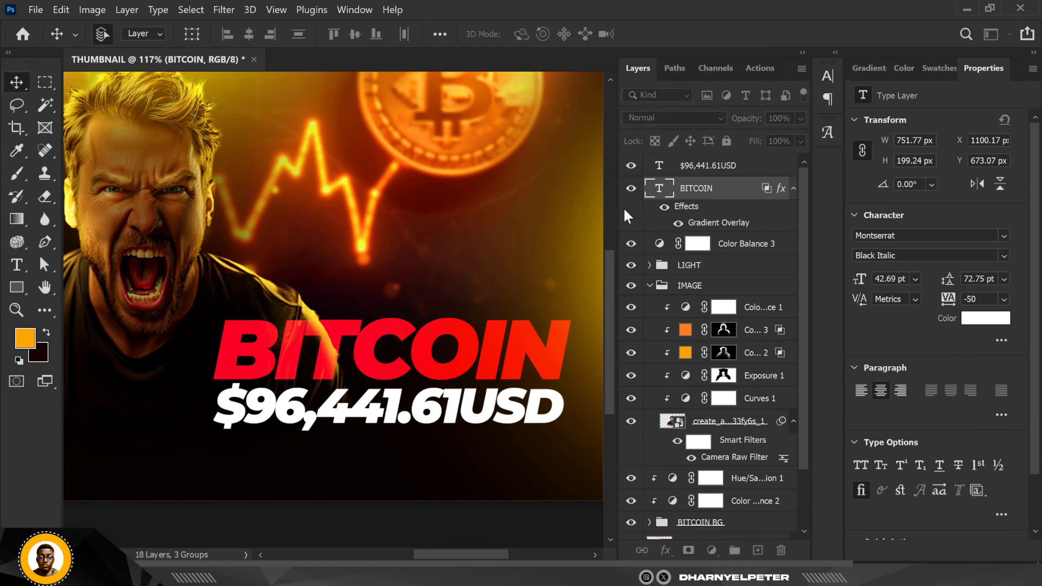
Hide the BITCOIN layer, and undo that change together with its Gradient Overlay
{"action": "left_click", "coordinate": [630, 189]}
{"action": "left_click", "coordinate": [630, 189]}
{"action": "key", "text": "ctrl+z"}
{"action": "key", "text": "ctrl+z"}
{"action": "key", "text": "ctrl+z"}
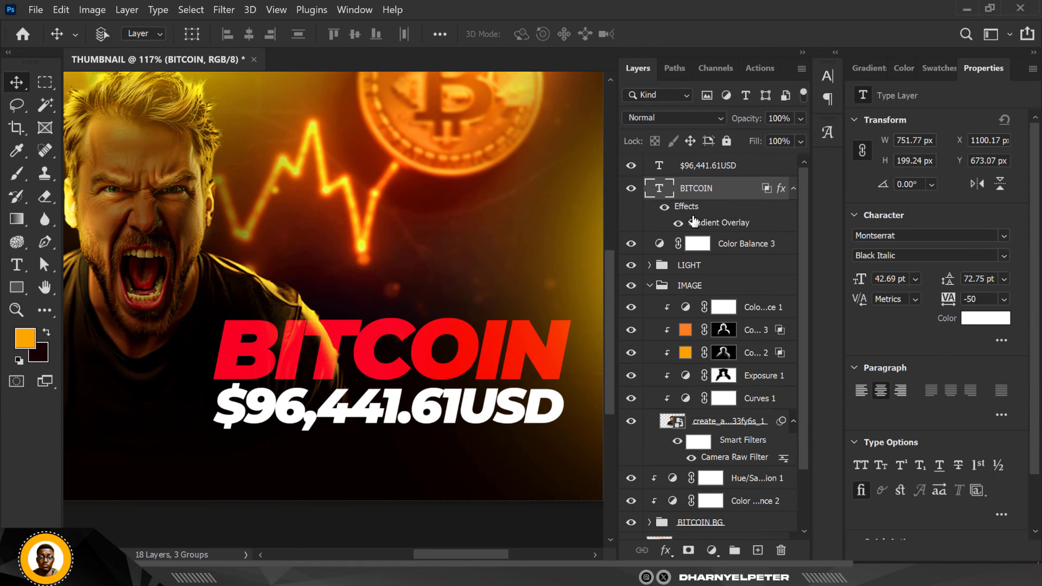
Set the BITCOIN text color to orange #ffa502
{"action": "left_click", "coordinate": [985, 318]}
{"action": "left_click", "coordinate": [577, 244]}
{"action": "left_click_drag", "start_coordinate": [777, 174], "coordinate": [800, 124]}
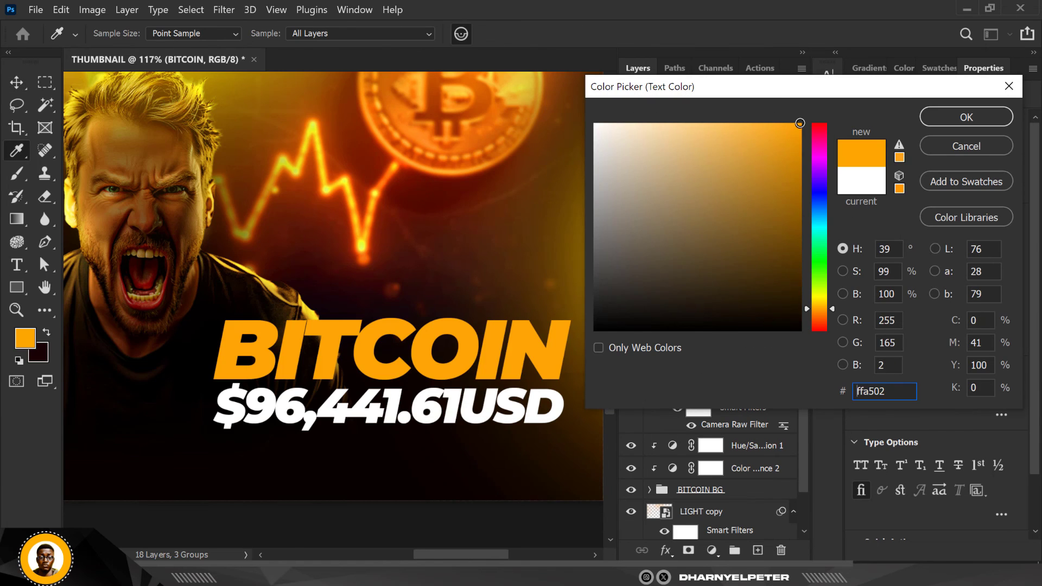
{"action": "left_click", "coordinate": [965, 116]}
Add a new empty layer above the BITCOIN text and clip it to the text
{"action": "left_click", "coordinate": [757, 550]}
{"action": "right_click", "coordinate": [740, 196]}
{"action": "left_click", "coordinate": [883, 309]}
{"action": "key", "text": "ctrl+0"}
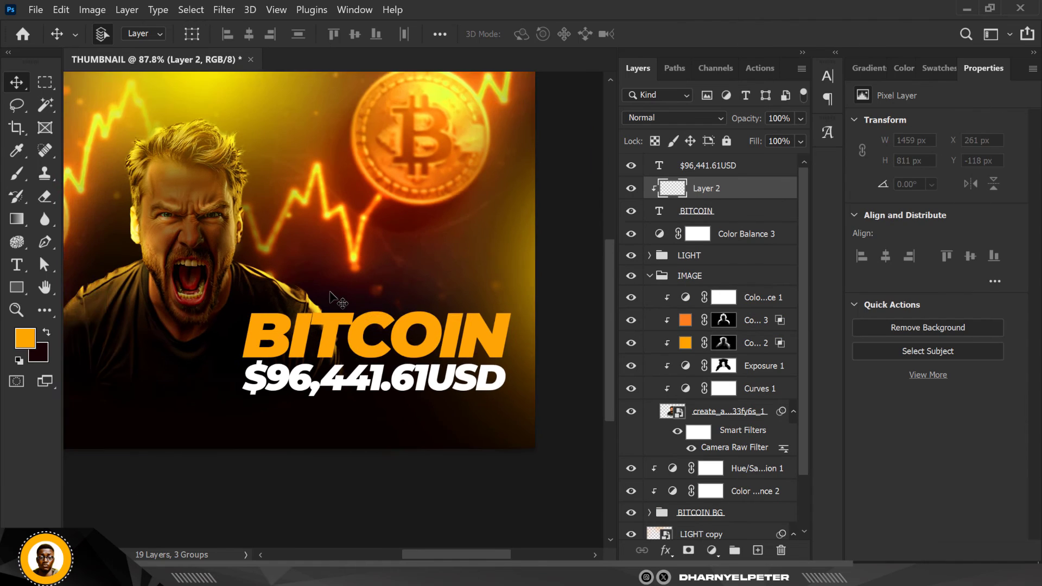
Brush bright red #e50000 over the right half of BITCOIN on the clipped layer with a large soft brush
{"action": "key", "text": "x"}
{"action": "key", "text": "b"}
{"action": "mouse_move", "coordinate": [368, 320]}
{"action": "left_mouse_down"}
{"action": "mouse_move", "coordinate": [475, 336]}
{"action": "mouse_move", "coordinate": [330, 332]}
{"action": "left_mouse_up"}
{"action": "key", "text": "ctrl+z"}
{"action": "left_click", "coordinate": [24, 338]}
{"action": "left_click", "coordinate": [380, 220]}
{"action": "left_click", "coordinate": [798, 129]}
{"action": "left_click", "coordinate": [966, 117]}
Brush a dark red shade over the last letters of BITCOIN on the clipped layer
{"action": "left_click", "coordinate": [23, 342]}
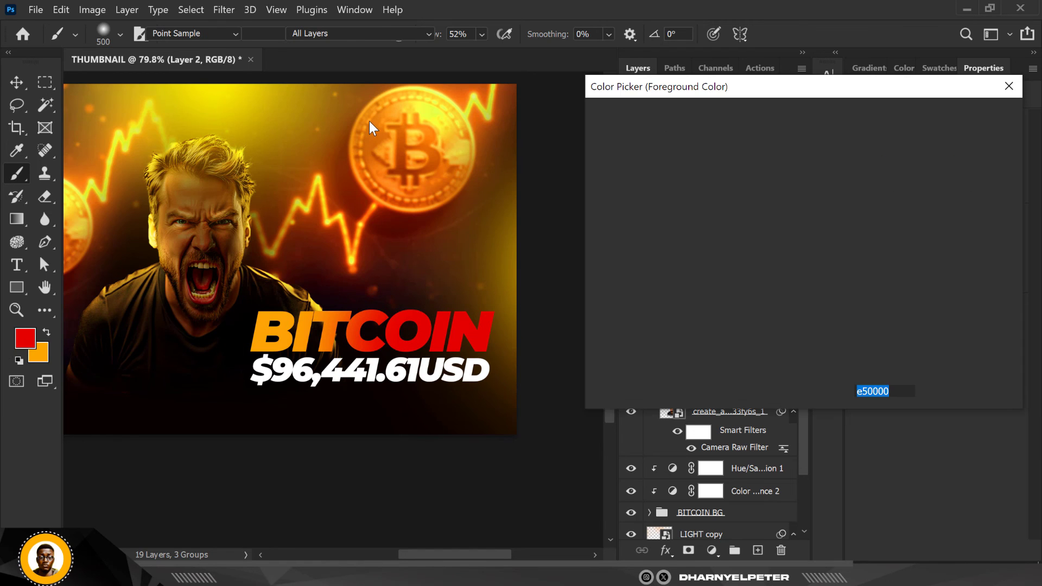
{"action": "left_click", "coordinate": [799, 244]}
{"action": "left_click", "coordinate": [965, 117]}
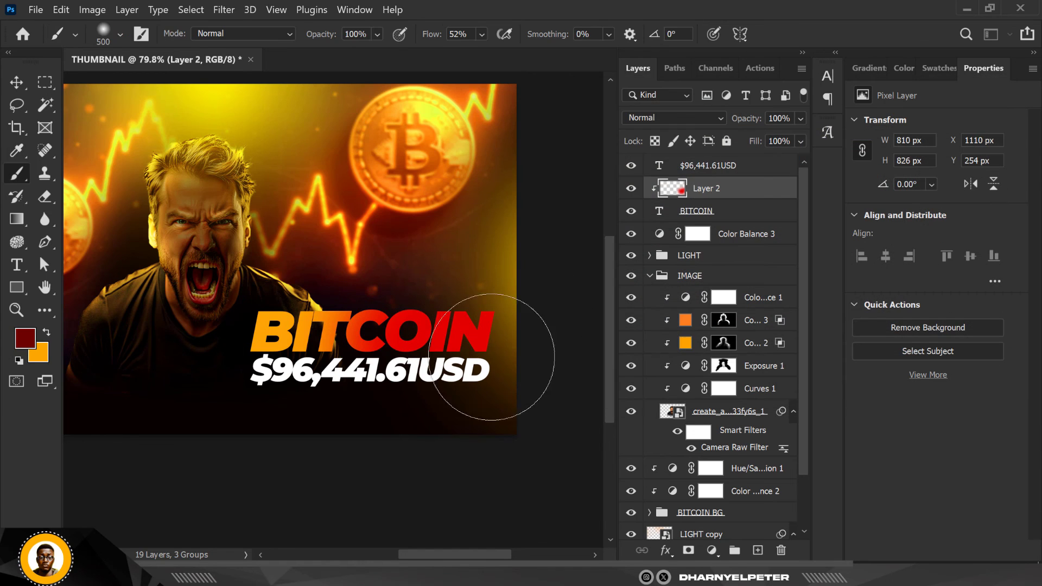
{"action": "key", "text": "v"}
Enable a Stroke layer style with a gradient fill on the BITCOIN text layer
{"action": "double_click", "coordinate": [733, 218]}
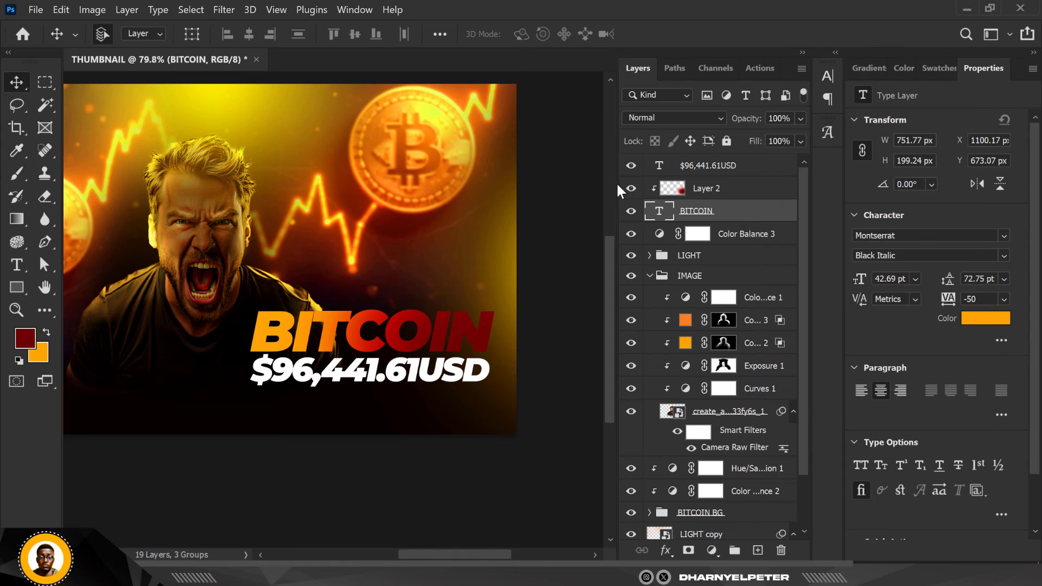
{"action": "left_click", "coordinate": [443, 159]}
{"action": "left_click_drag", "start_coordinate": [490, 20], "coordinate": [617, 34]}
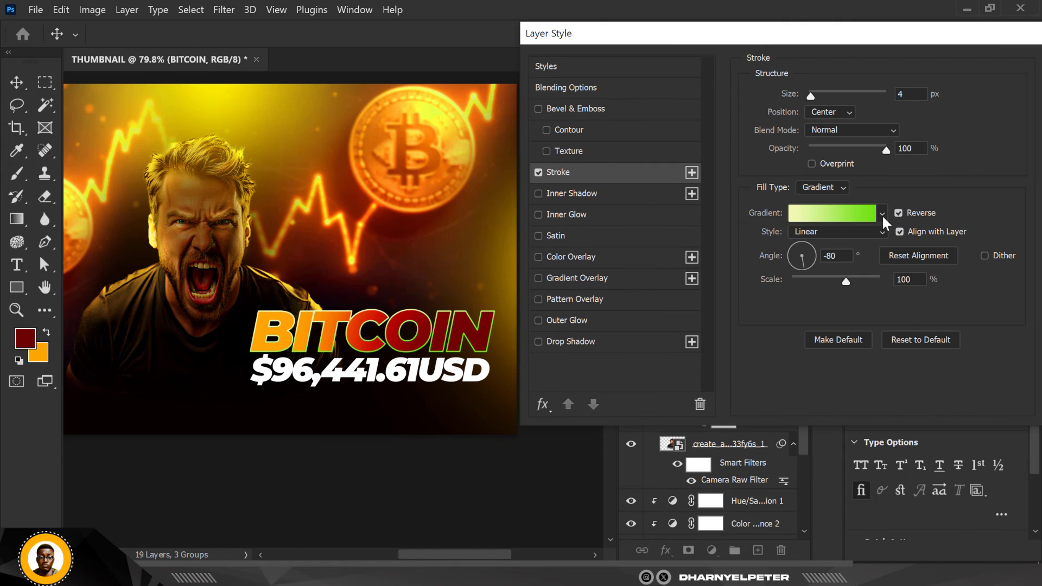
Compare presets from the Oranges group for the BITCOIN stroke gradient and apply Orange_05
{"action": "left_click", "coordinate": [883, 213]}
{"action": "left_click", "coordinate": [872, 282]}
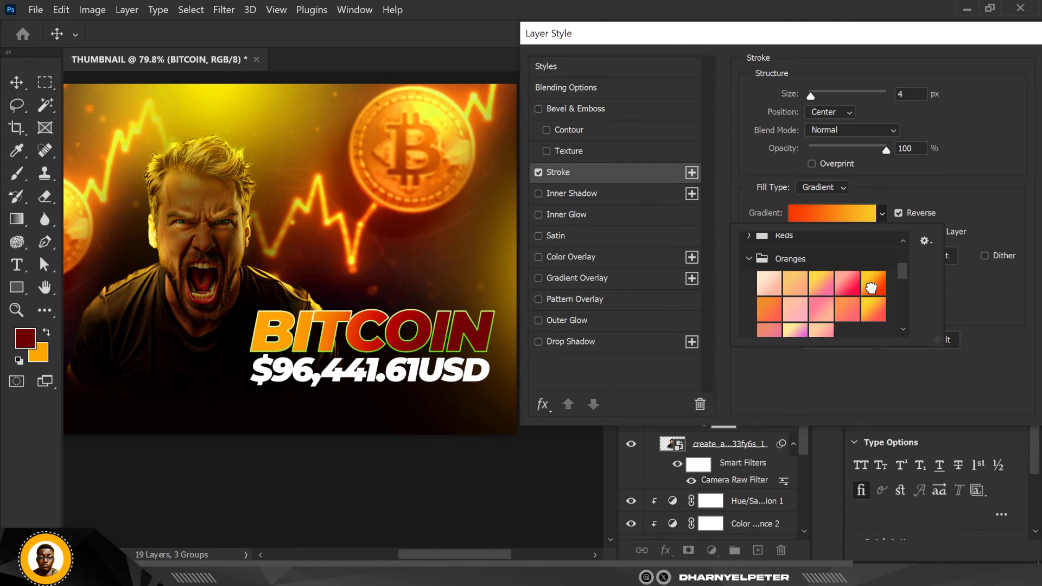
{"action": "left_click", "coordinate": [769, 310]}
{"action": "left_click", "coordinate": [873, 308]}
{"action": "left_click", "coordinate": [872, 283]}
{"action": "left_click", "coordinate": [831, 214]}
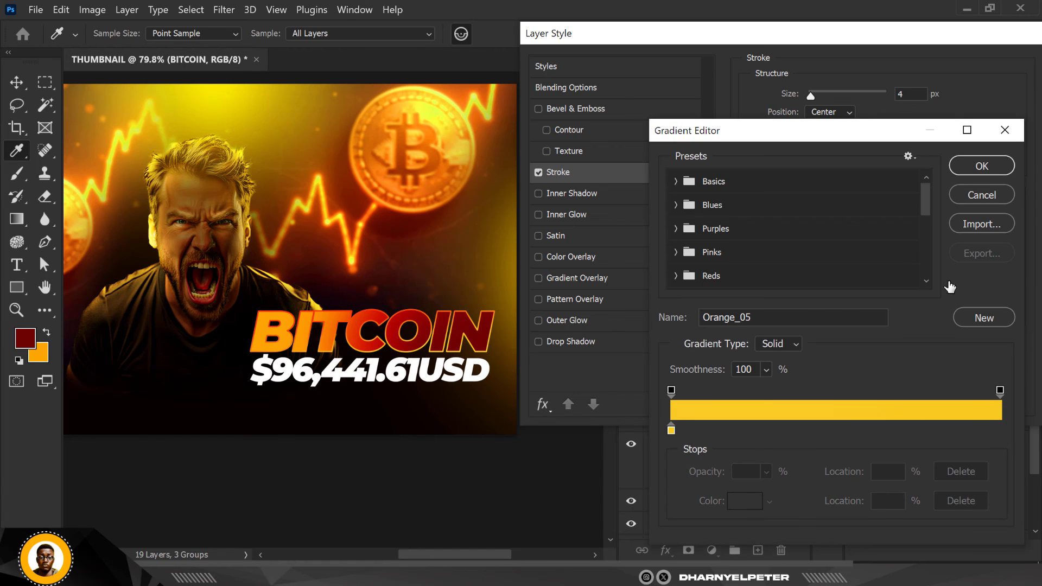
{"action": "left_click", "coordinate": [983, 165]}
{"action": "left_click_drag", "start_coordinate": [885, 31], "coordinate": [693, 37]}
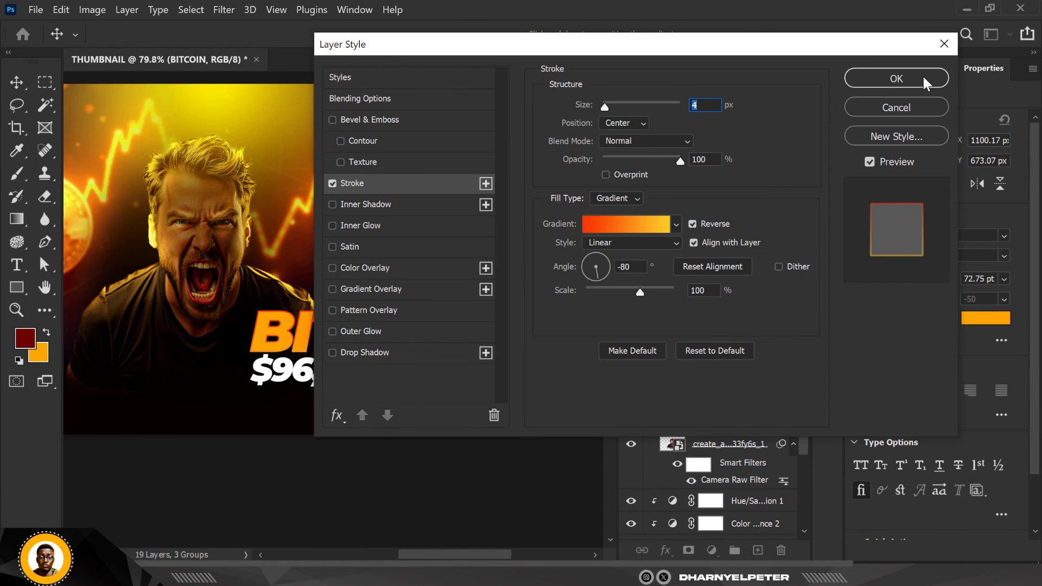
{"action": "left_click", "coordinate": [923, 76]}
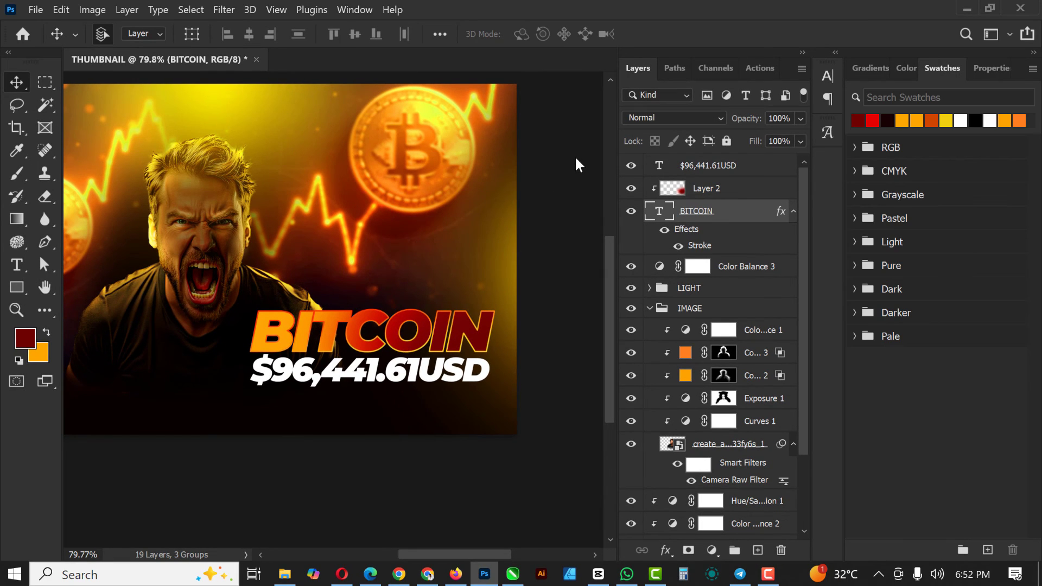
{"action": "scroll", "coordinate": [576, 158], "scroll_direction": "down", "scroll_amount": 1}
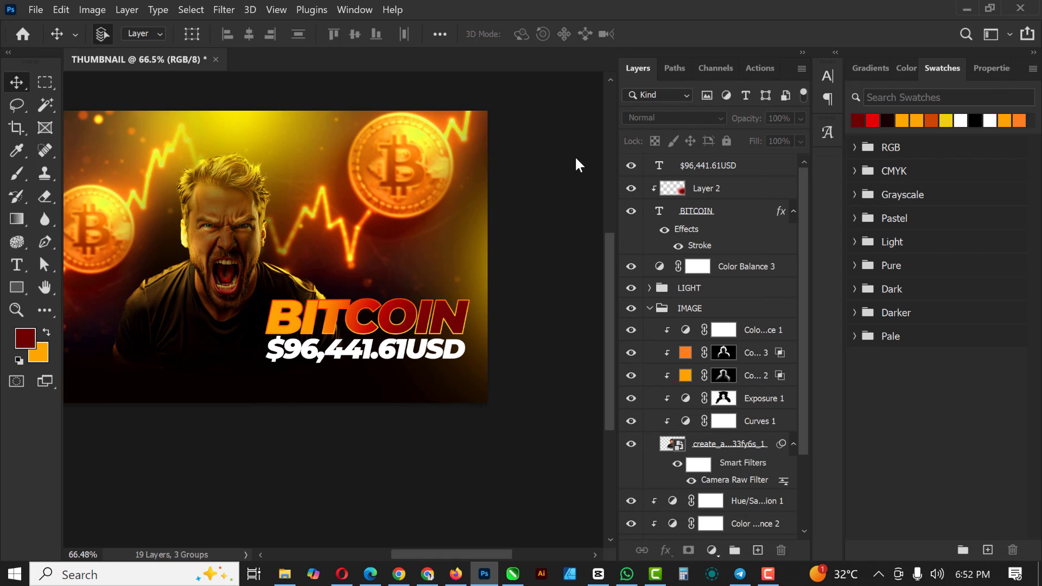
{"action": "scroll", "coordinate": [575, 158], "scroll_direction": "up", "scroll_amount": 1}
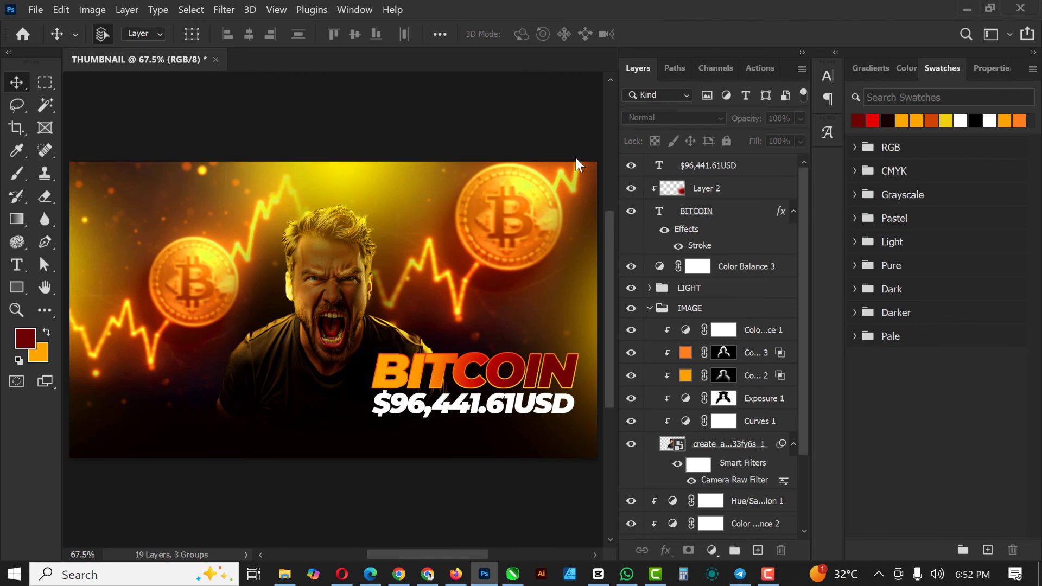